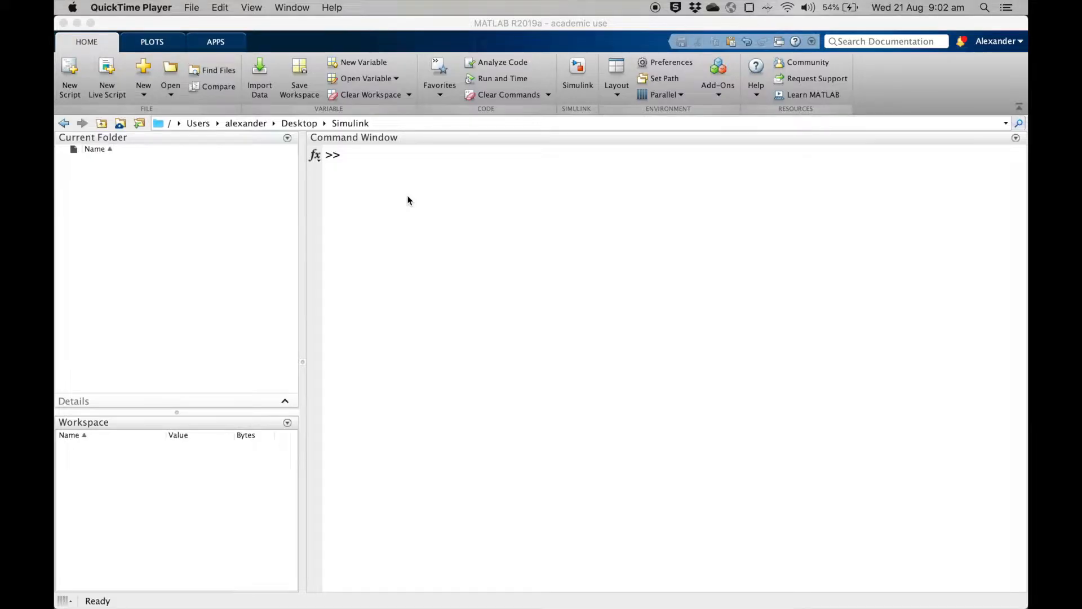
Step: Create a new blank Simulink model and move its window up the screen
{"action": "left_click", "coordinate": [408, 199]}
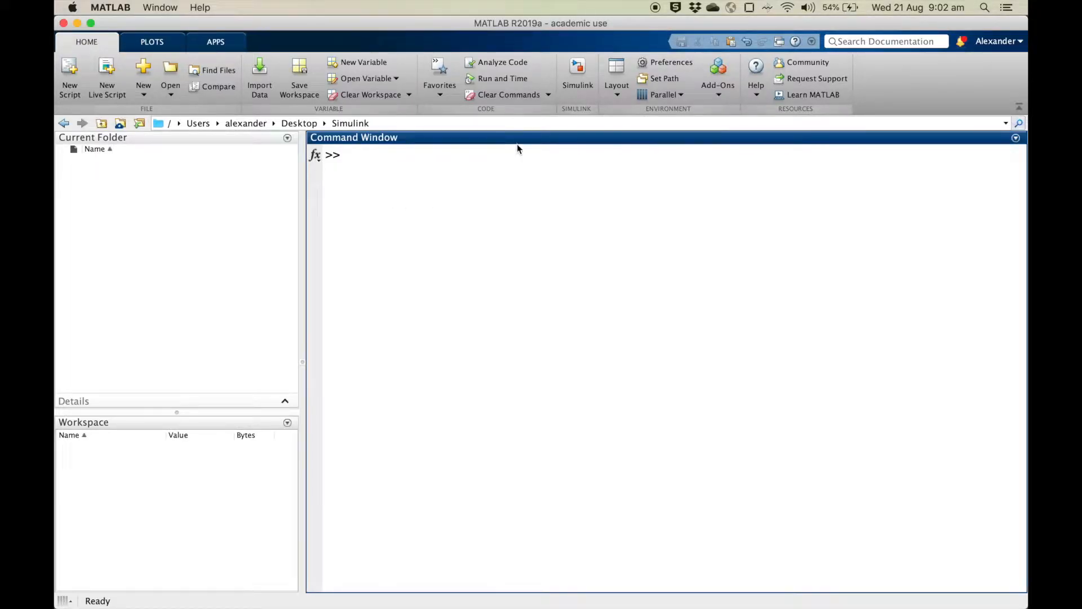
{"action": "left_click", "coordinate": [576, 74]}
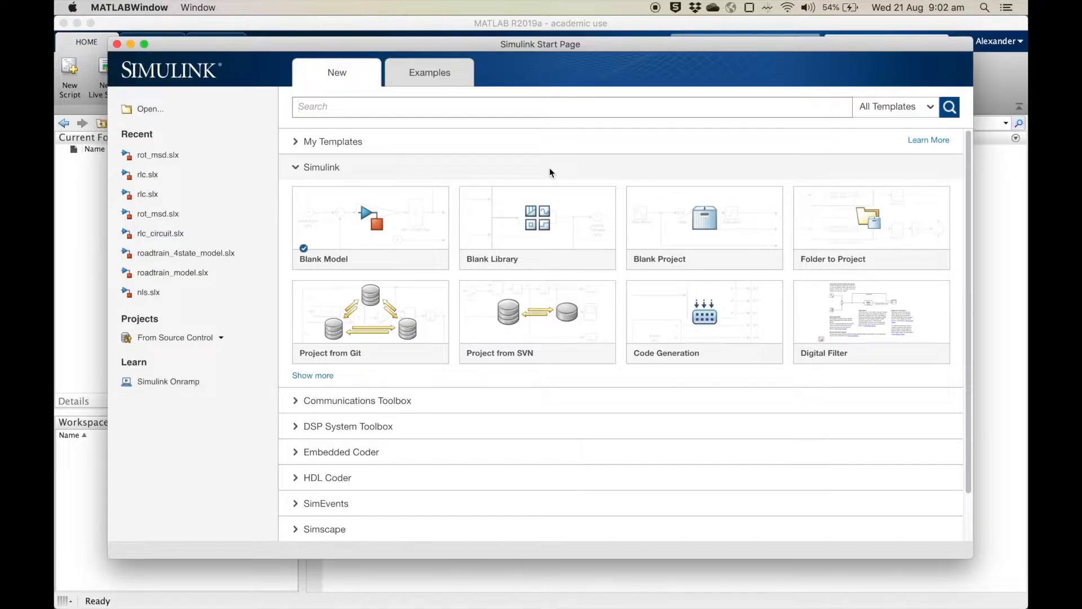
{"action": "left_click", "coordinate": [346, 212]}
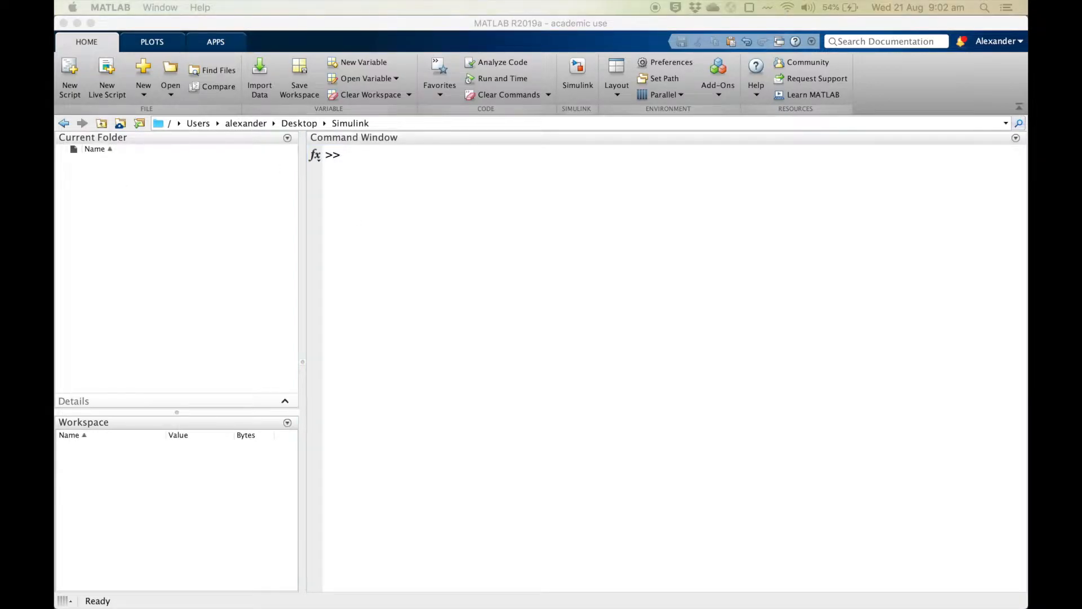
{"action": "left_click_drag", "start_coordinate": [636, 127], "coordinate": [587, 3]}
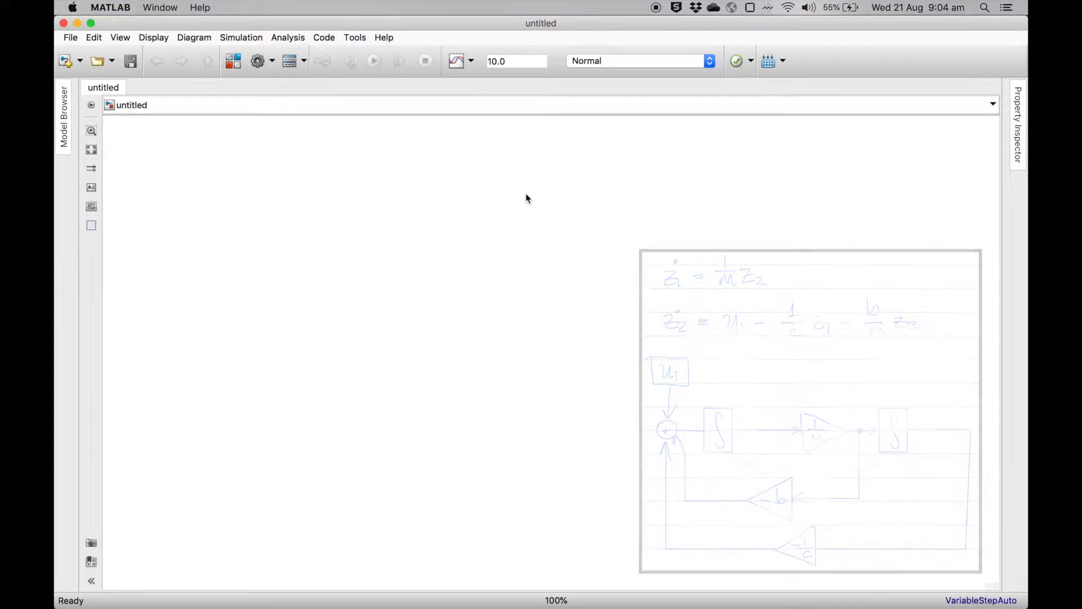
Step: Add an Integrator block to the canvas, keeping its default initial condition
{"action": "double_click", "coordinate": [377, 179]}
{"action": "type", "text": "integ"}
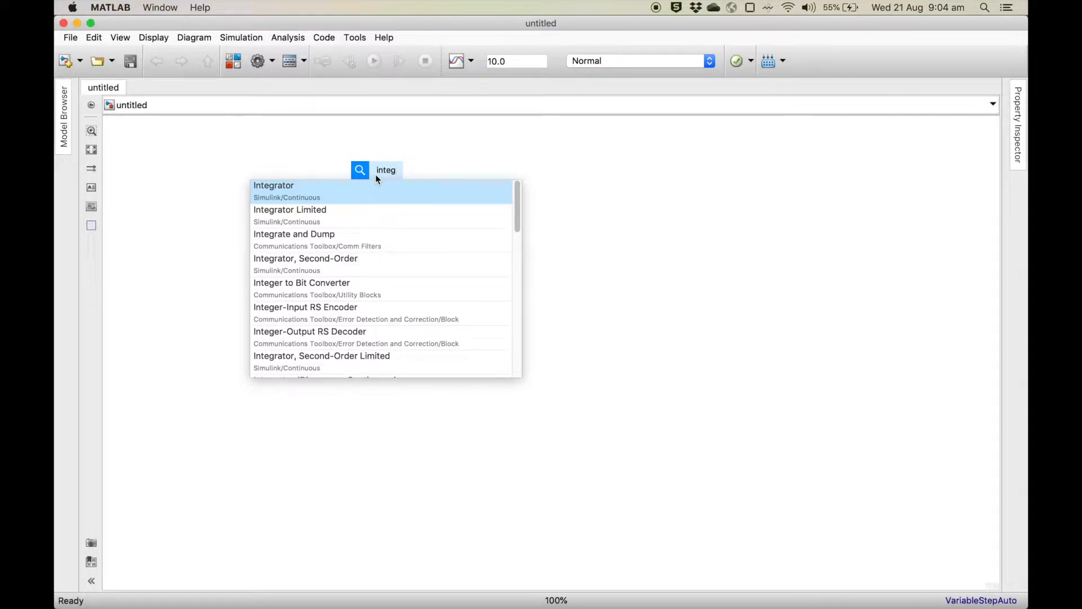
{"action": "left_click", "coordinate": [338, 198]}
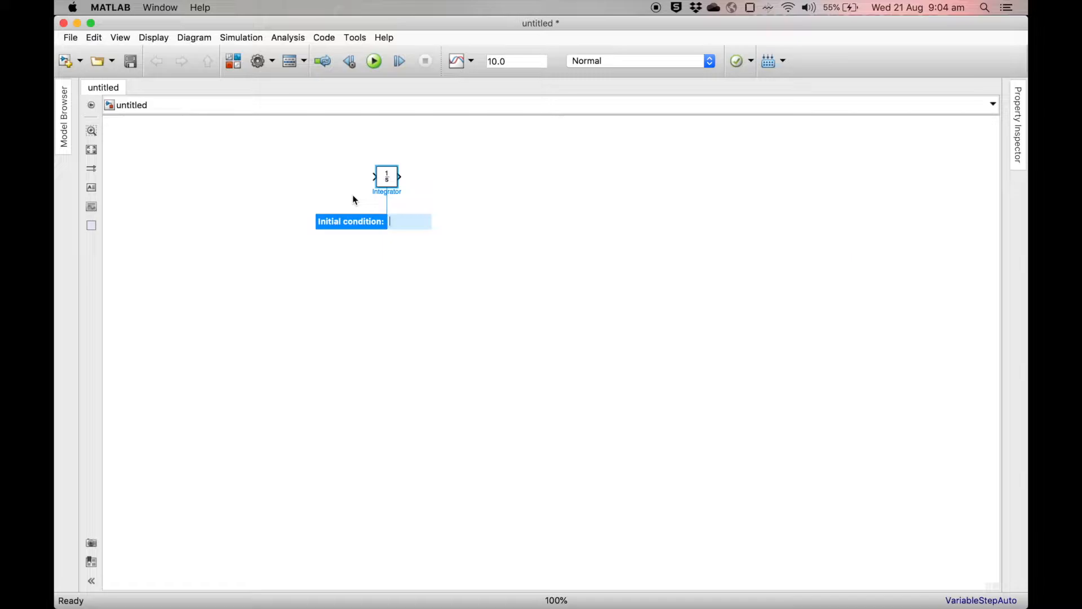
{"action": "left_click", "coordinate": [667, 237]}
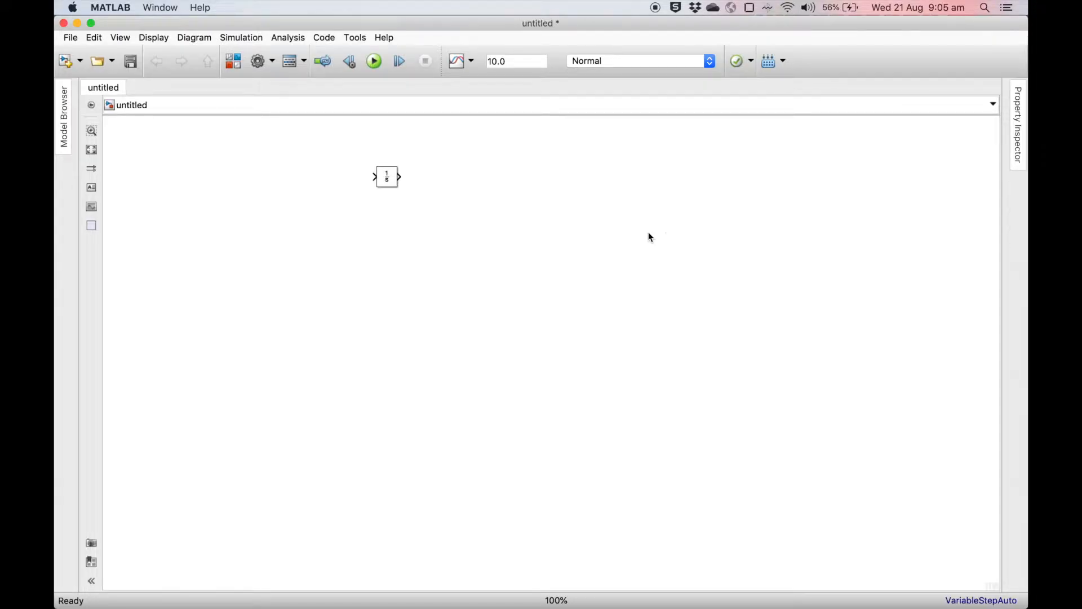
Step: Inspect the Integrator's initial condition parameter without changing it, and move the block lower on the canvas
{"action": "double_click", "coordinate": [392, 182]}
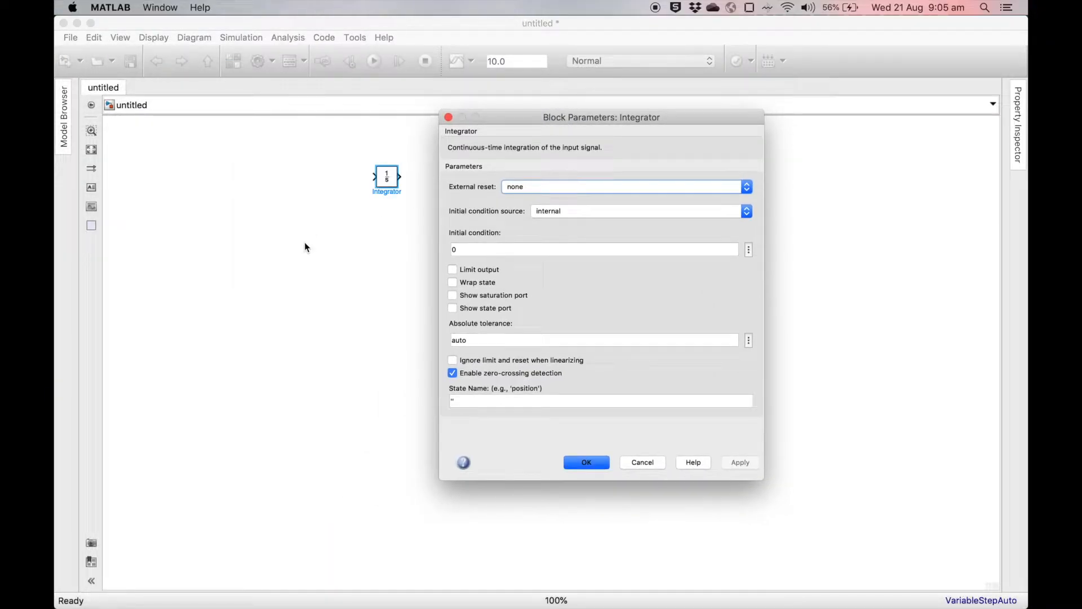
{"action": "left_click", "coordinate": [484, 250]}
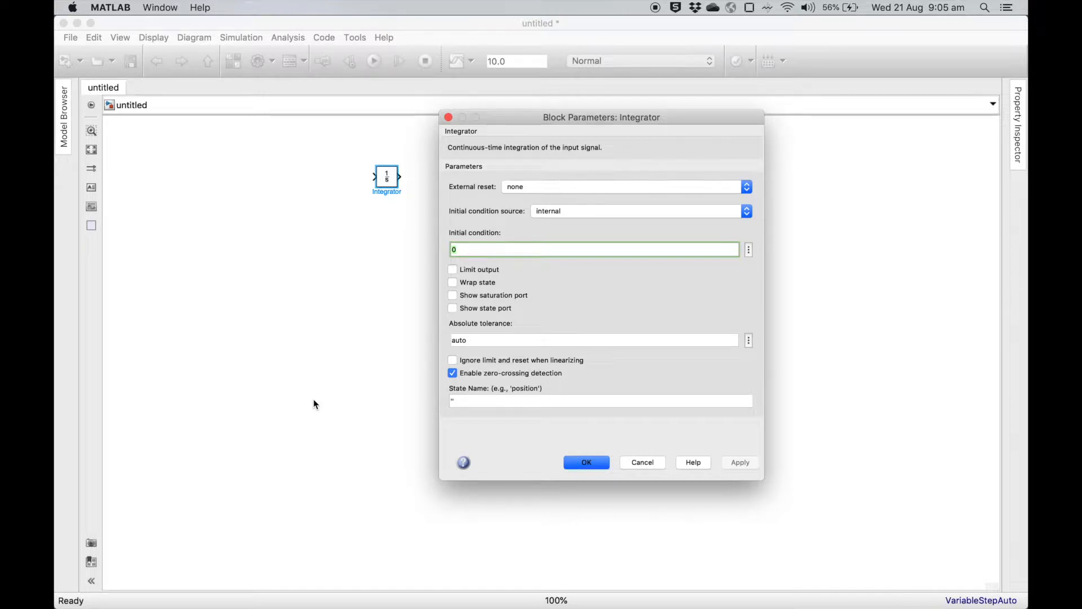
{"action": "left_click", "coordinate": [646, 463]}
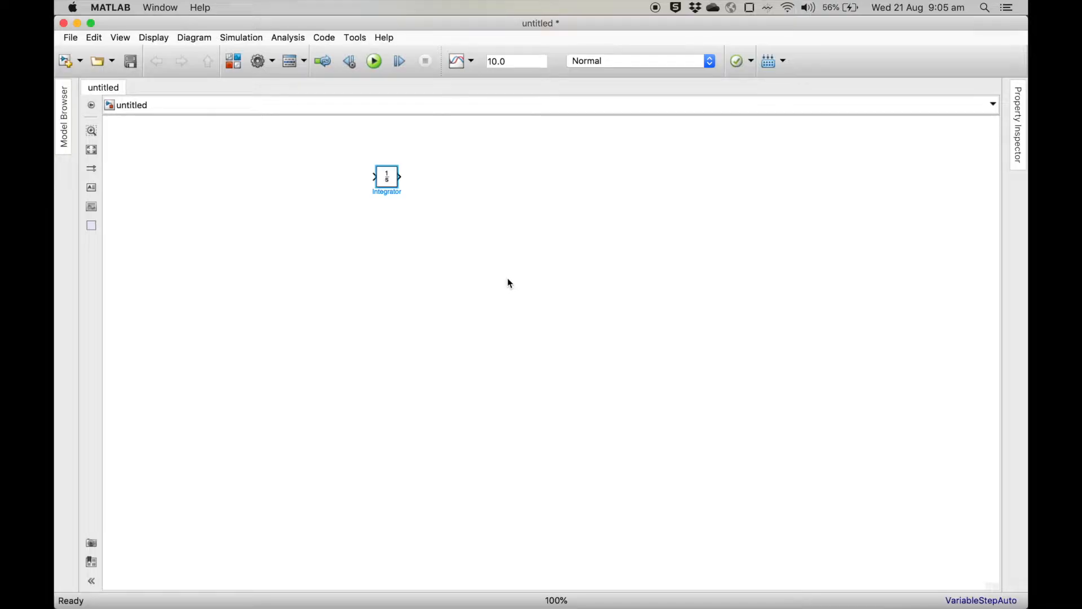
{"action": "left_click_drag", "start_coordinate": [393, 182], "coordinate": [377, 256]}
{"action": "left_click", "coordinate": [553, 283]}
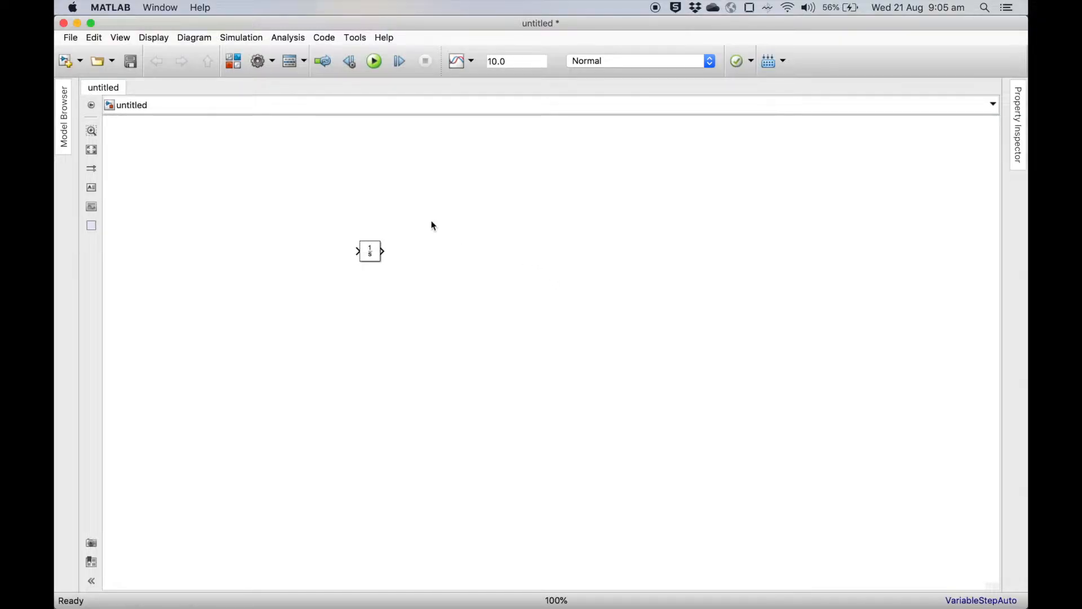
Step: Browse the Simulink block library and add a second Integrator from Commonly Used Blocks, well to the right of the first one
{"action": "left_click", "coordinate": [232, 62]}
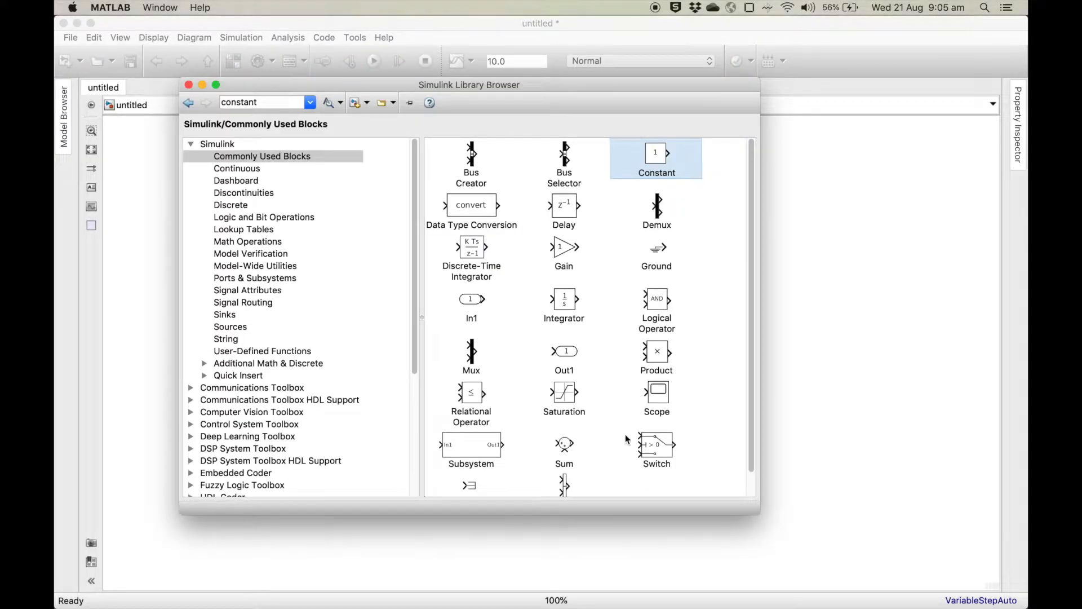
{"action": "scroll", "coordinate": [626, 438], "scroll_direction": "down", "scroll_amount": 2}
{"action": "scroll", "coordinate": [625, 437], "scroll_direction": "up", "scroll_amount": 2}
{"action": "left_click", "coordinate": [226, 146]}
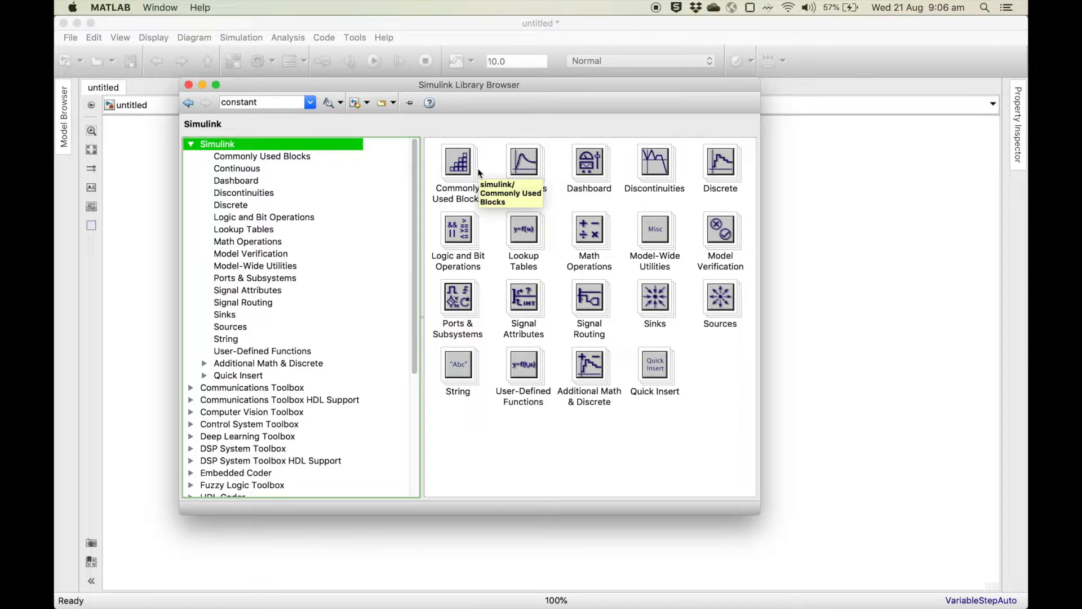
{"action": "left_click", "coordinate": [298, 158]}
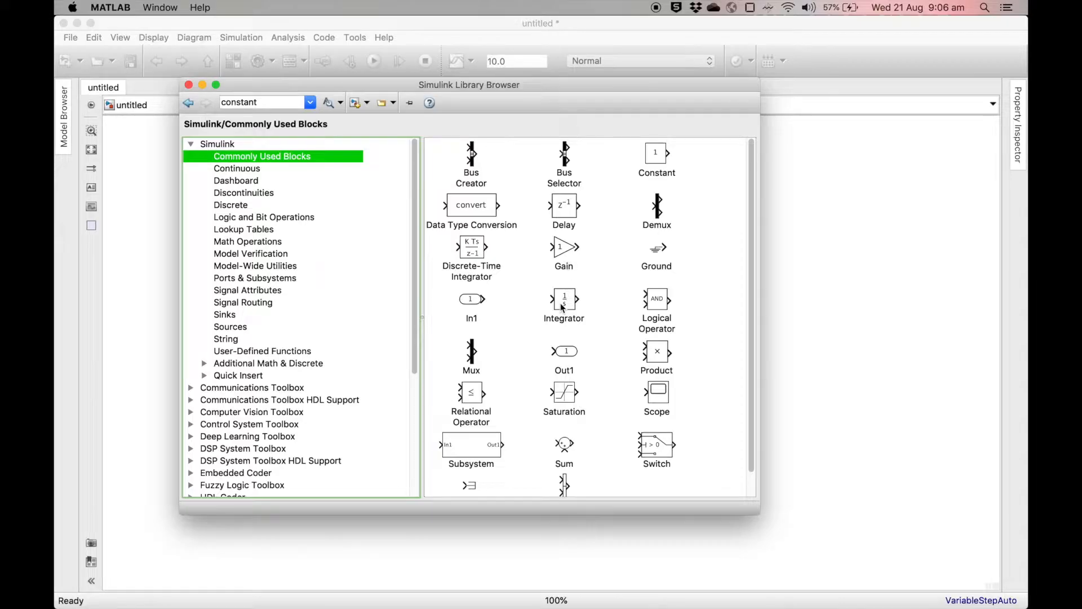
{"action": "left_click", "coordinate": [701, 367]}
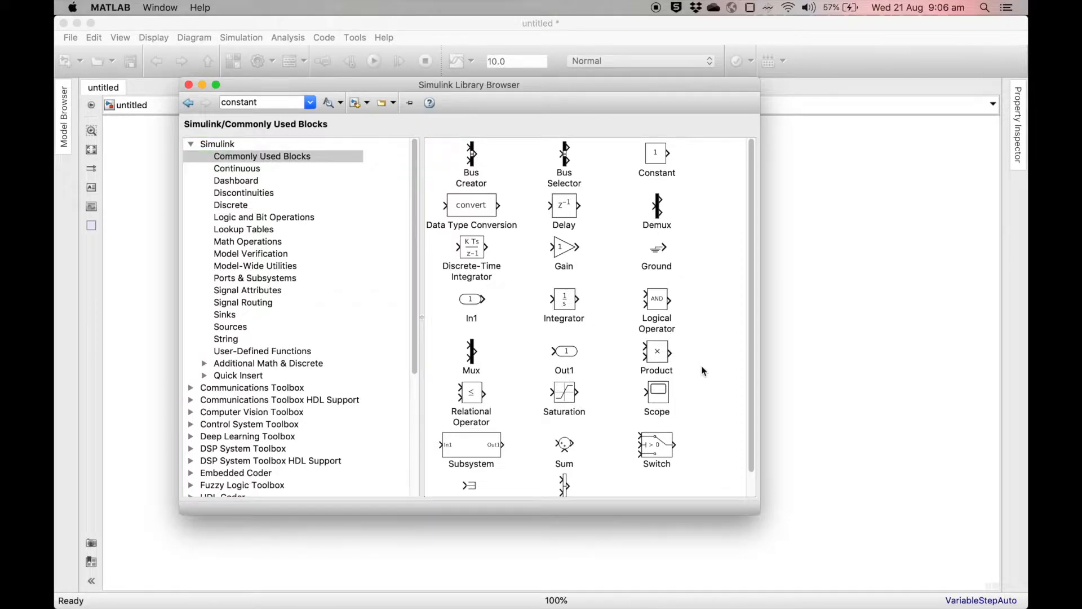
{"action": "mouse_move", "coordinate": [569, 86]}
{"action": "left_mouse_down"}
{"action": "mouse_move", "coordinate": [580, 84]}
{"action": "mouse_move", "coordinate": [514, 51]}
{"action": "left_mouse_up"}
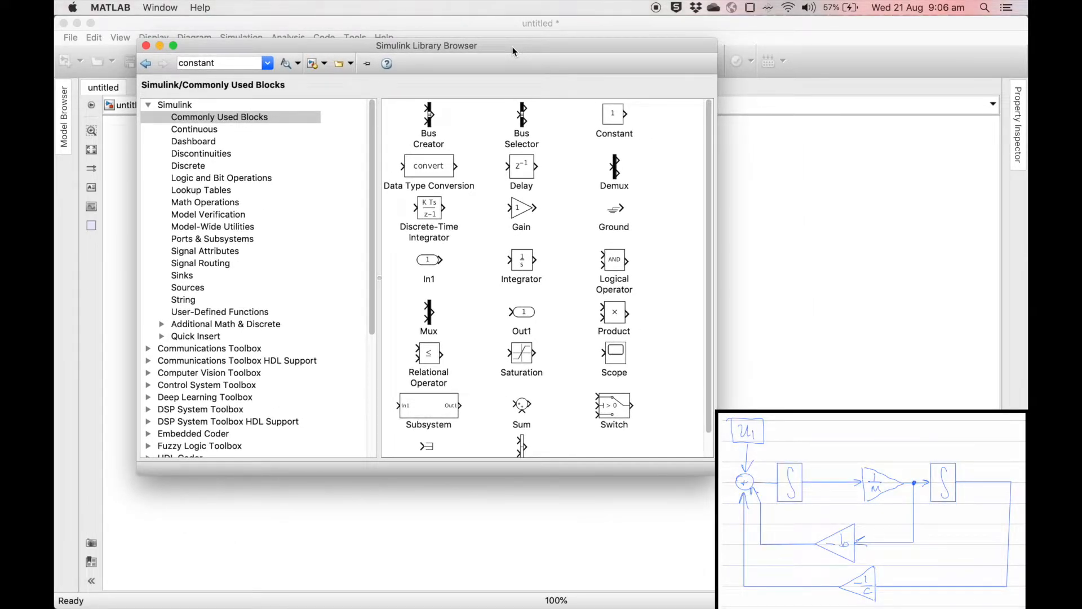
{"action": "left_click_drag", "start_coordinate": [523, 258], "coordinate": [792, 248]}
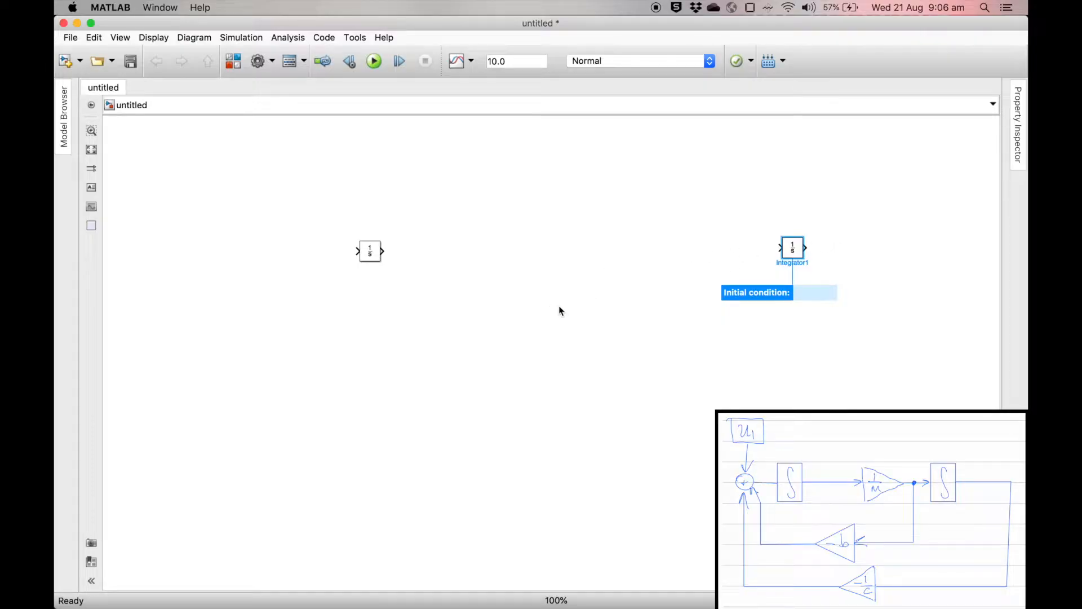
Step: Add two Gain blocks with default gain values below and between the two integrators
{"action": "left_click", "coordinate": [456, 396]}
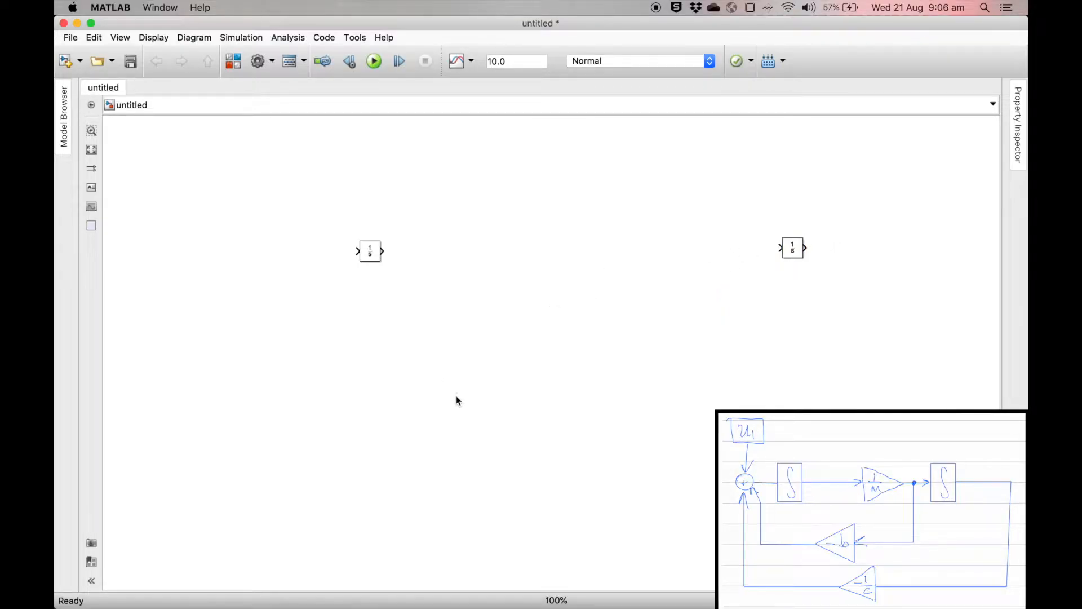
{"action": "type", "text": "gain"}
{"action": "key", "text": "Return"}
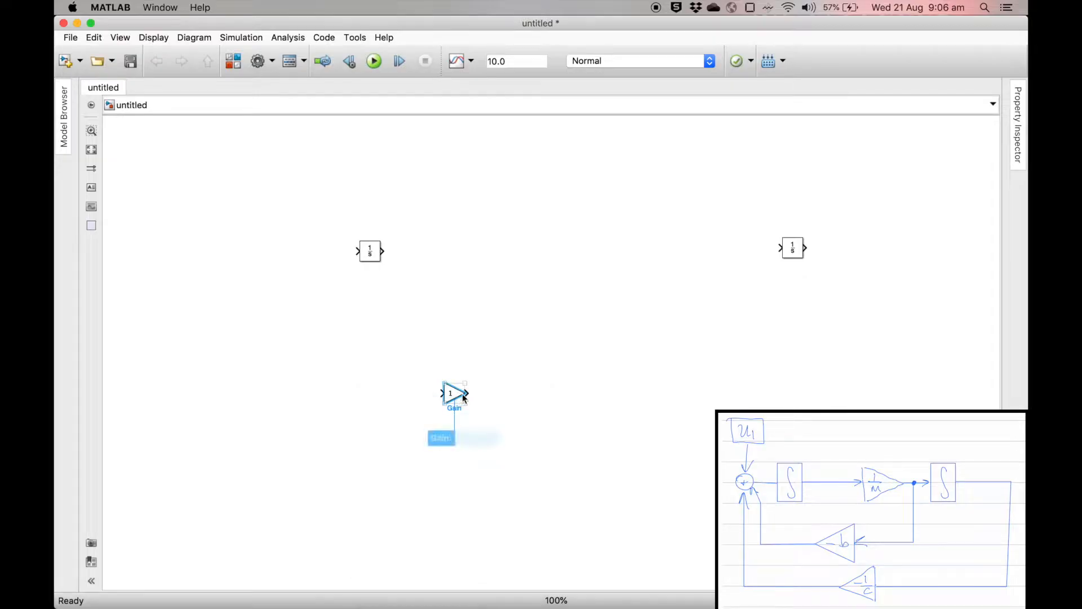
{"action": "left_click", "coordinate": [560, 374]}
{"action": "type", "text": "gain"}
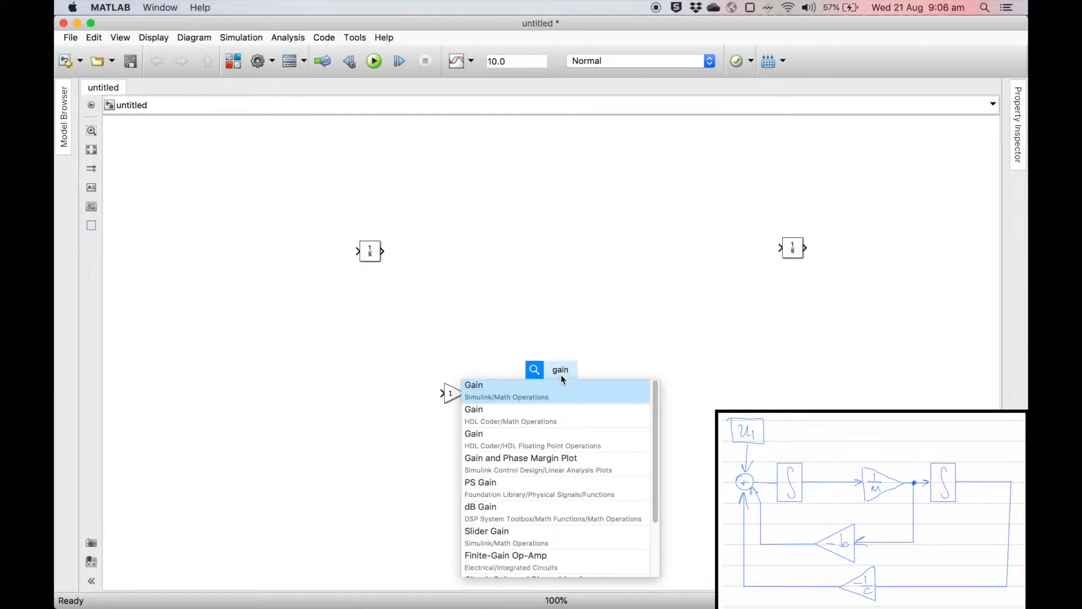
{"action": "key", "text": "Return"}
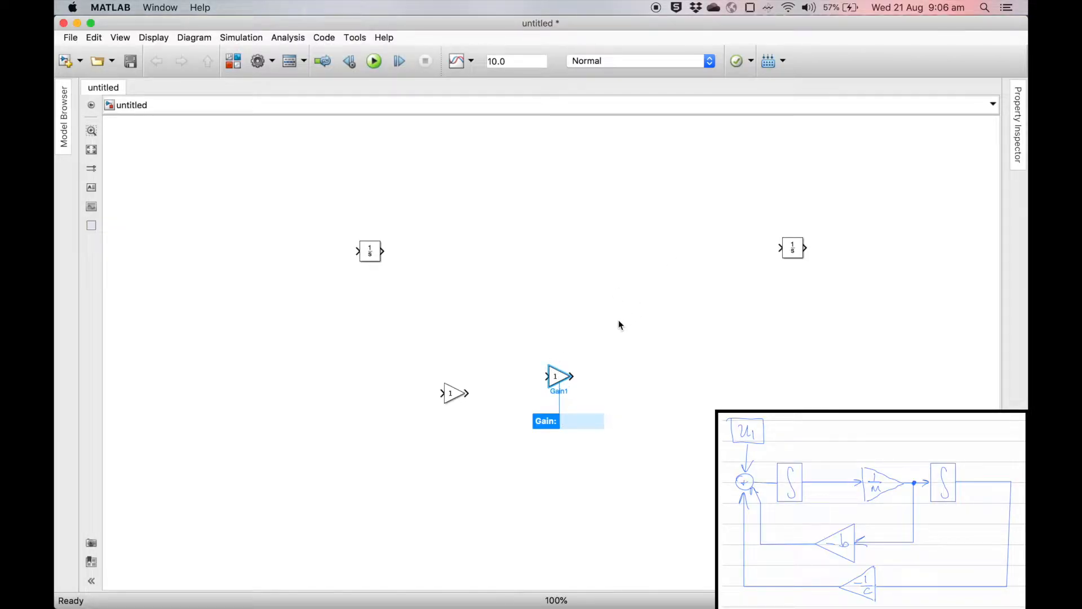
{"action": "left_click", "coordinate": [599, 360]}
Step: Flip the second Gain block so that it points left for a feedback path
{"action": "left_click", "coordinate": [557, 376]}
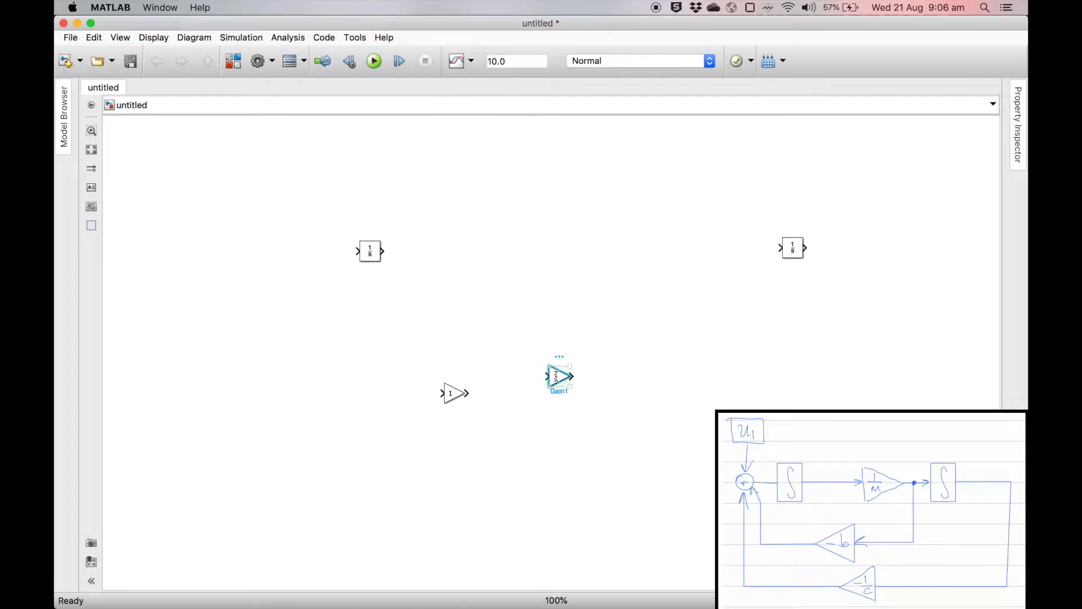
{"action": "right_click", "coordinate": [558, 380]}
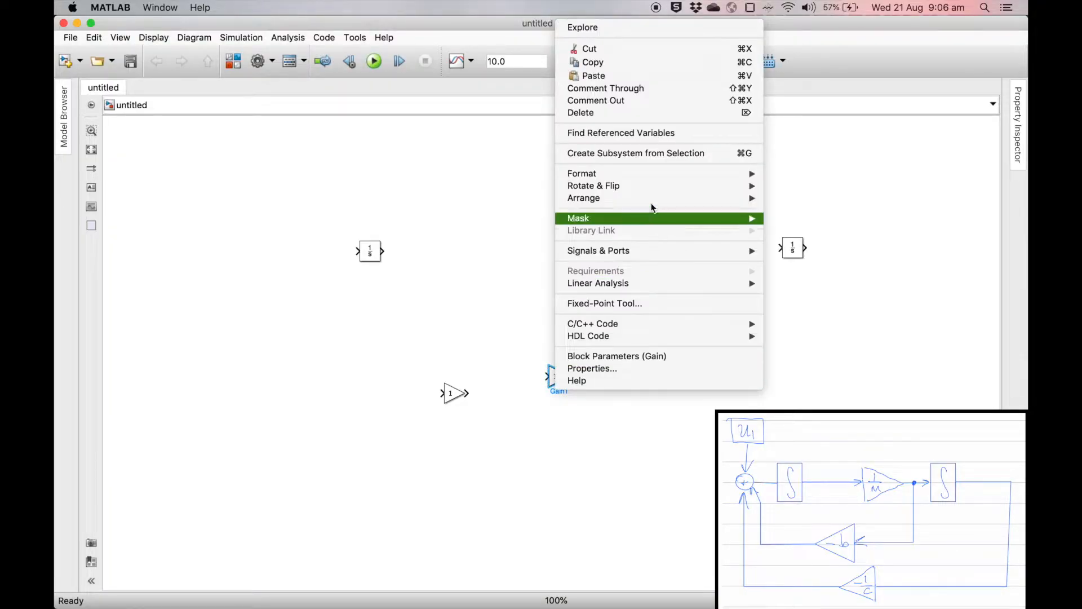
{"action": "mouse_move", "coordinate": [648, 186]}
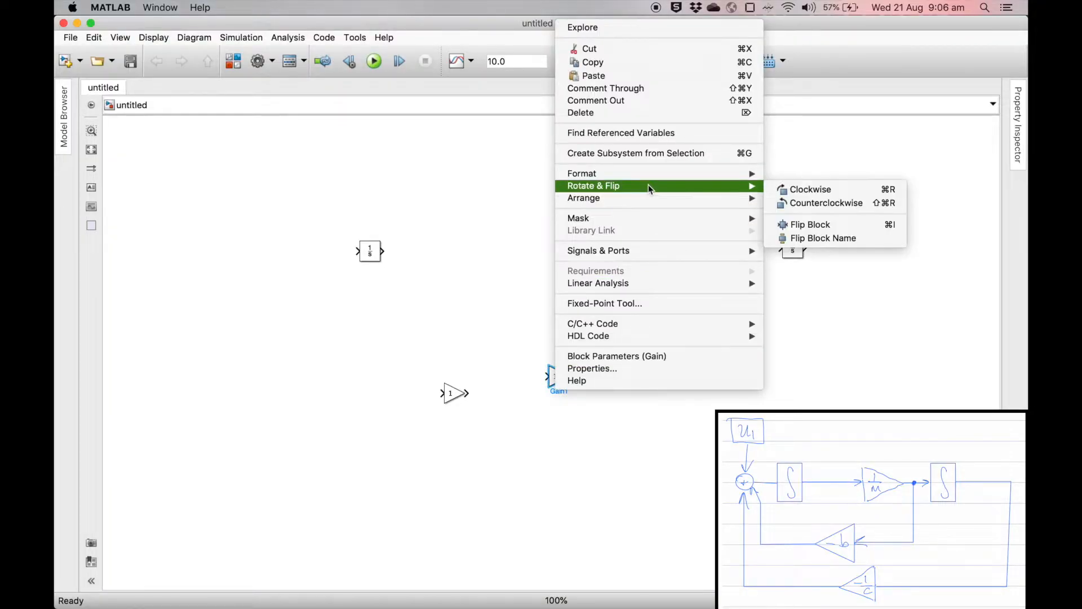
{"action": "left_click", "coordinate": [810, 225]}
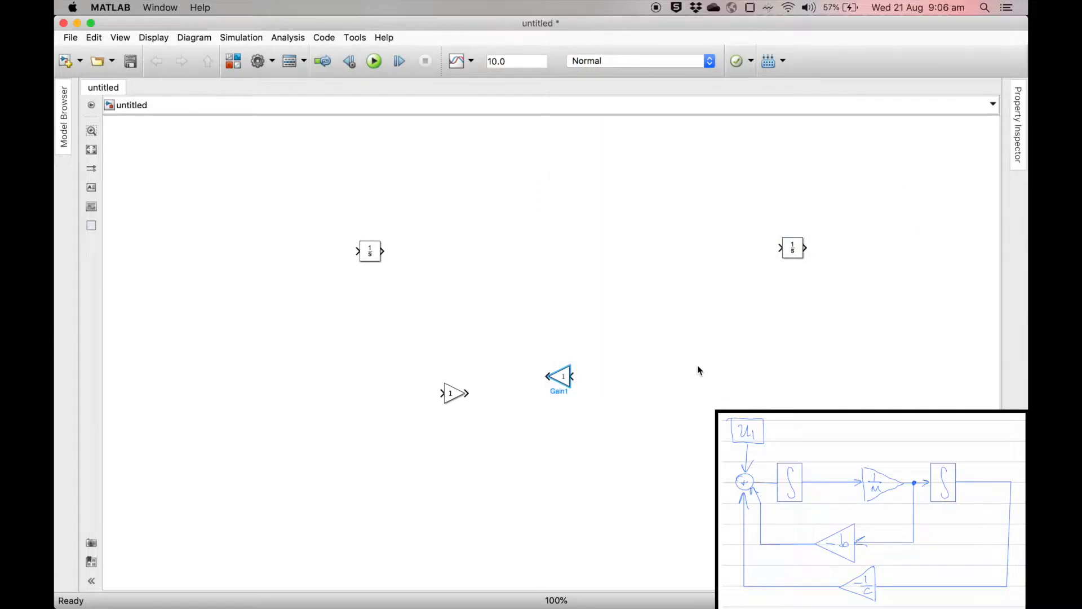
{"action": "left_click", "coordinate": [620, 389]}
Step: Duplicate the flipped Gain block and place the copy below and to the right of it
{"action": "left_click_drag", "start_coordinate": [528, 345], "coordinate": [583, 385]}
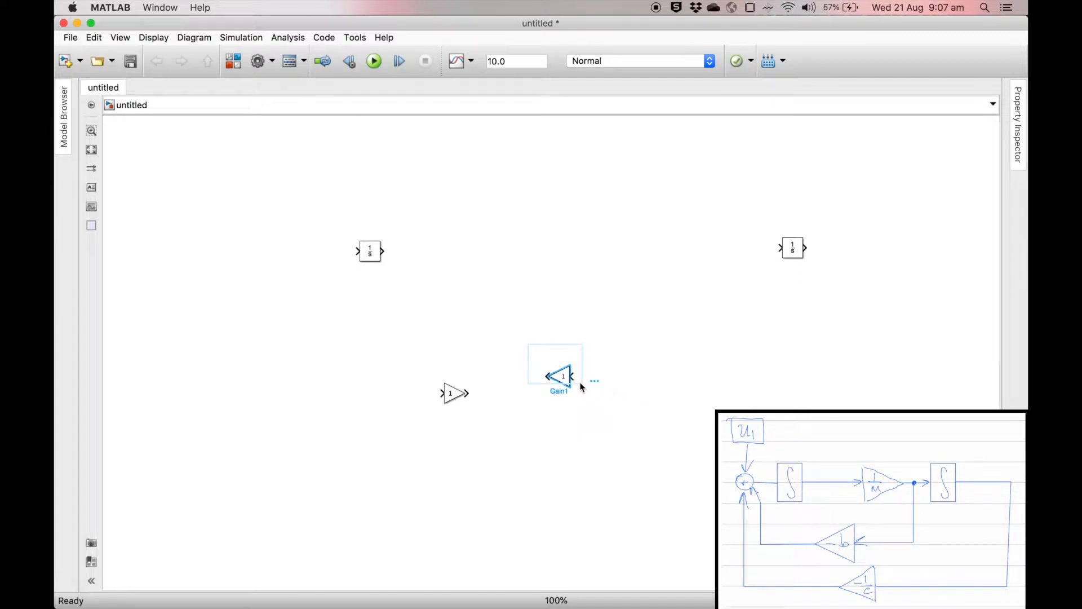
{"action": "left_click", "coordinate": [586, 428]}
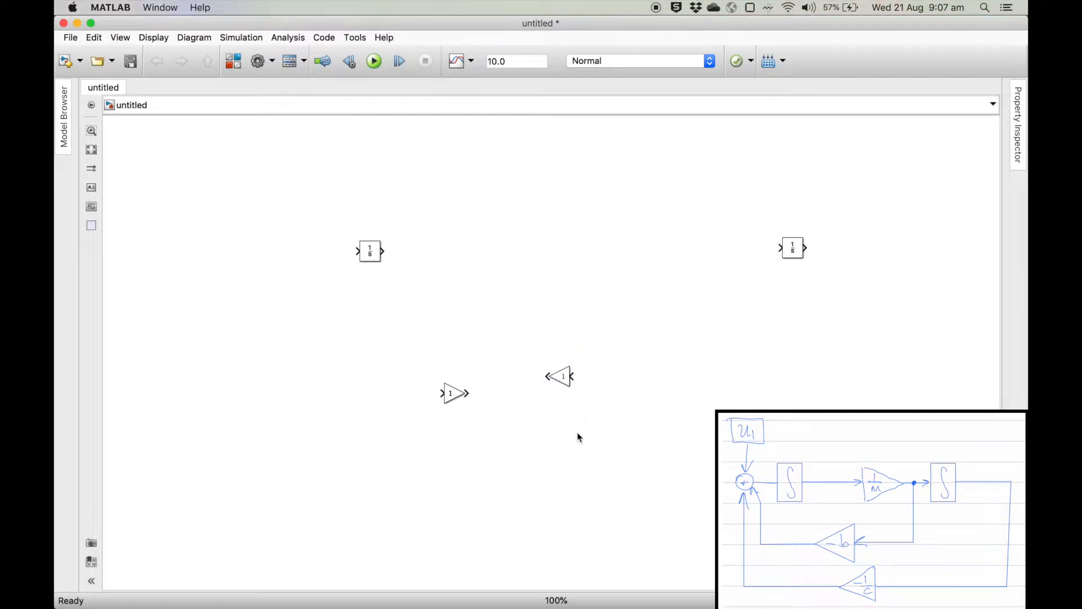
{"action": "key", "text": "ctrl+v"}
Step: Line up the right-facing Gain between the two integrators in one row, and stack both flipped Gains beneath it
{"action": "left_click_drag", "start_coordinate": [795, 252], "coordinate": [532, 256]}
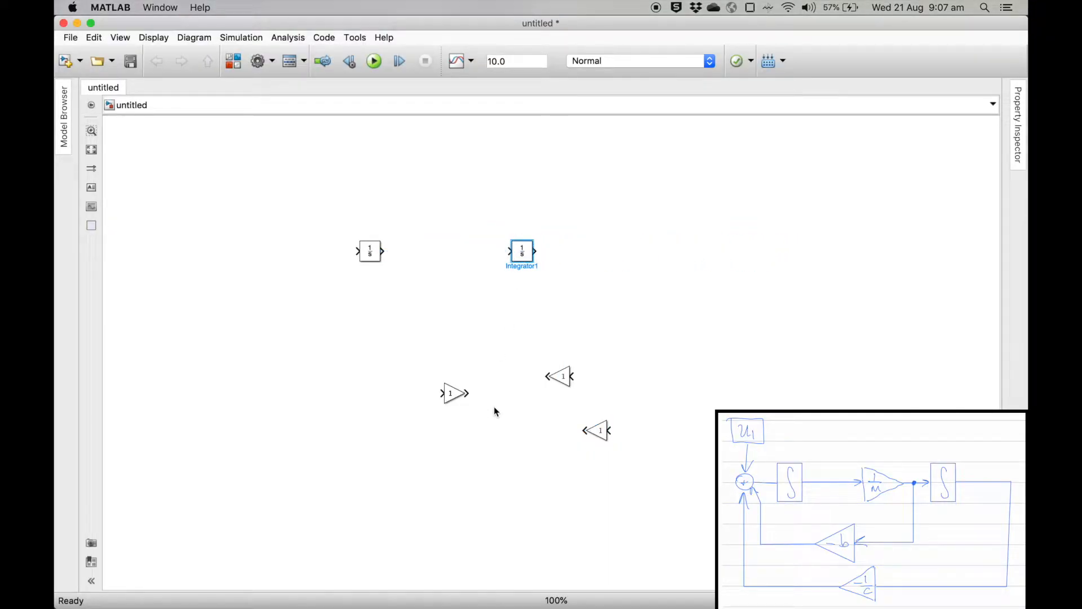
{"action": "left_click_drag", "start_coordinate": [454, 398], "coordinate": [441, 256]}
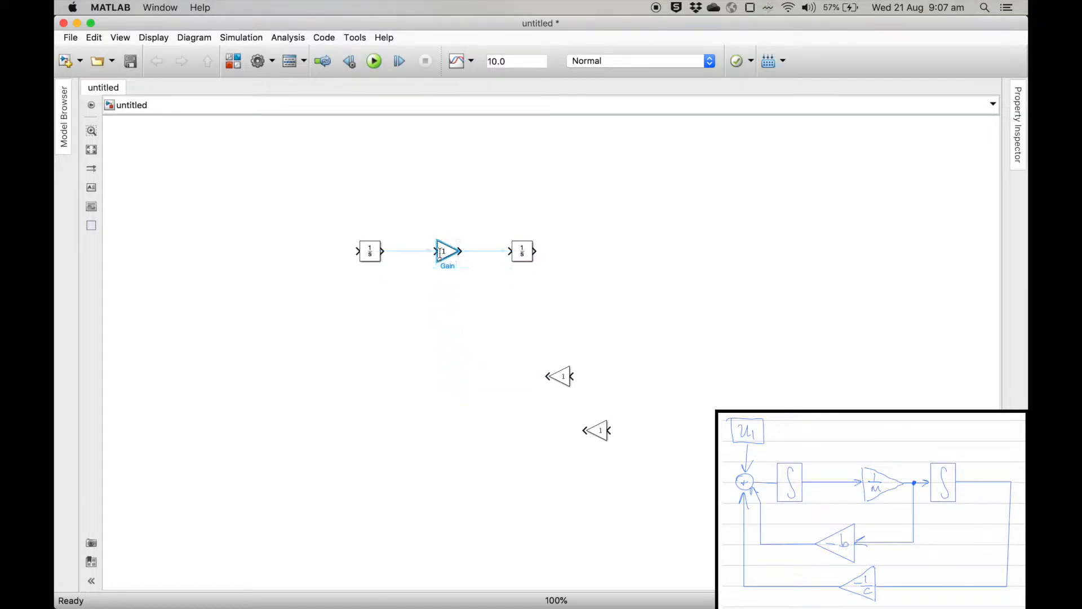
{"action": "left_click_drag", "start_coordinate": [563, 383], "coordinate": [449, 310]}
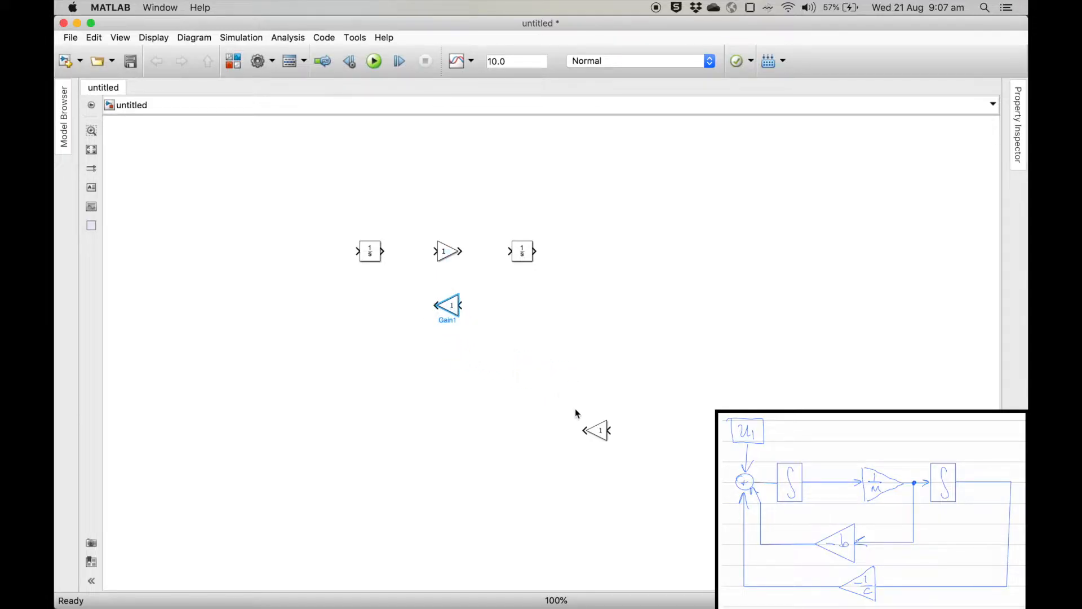
{"action": "left_click_drag", "start_coordinate": [596, 430], "coordinate": [449, 363]}
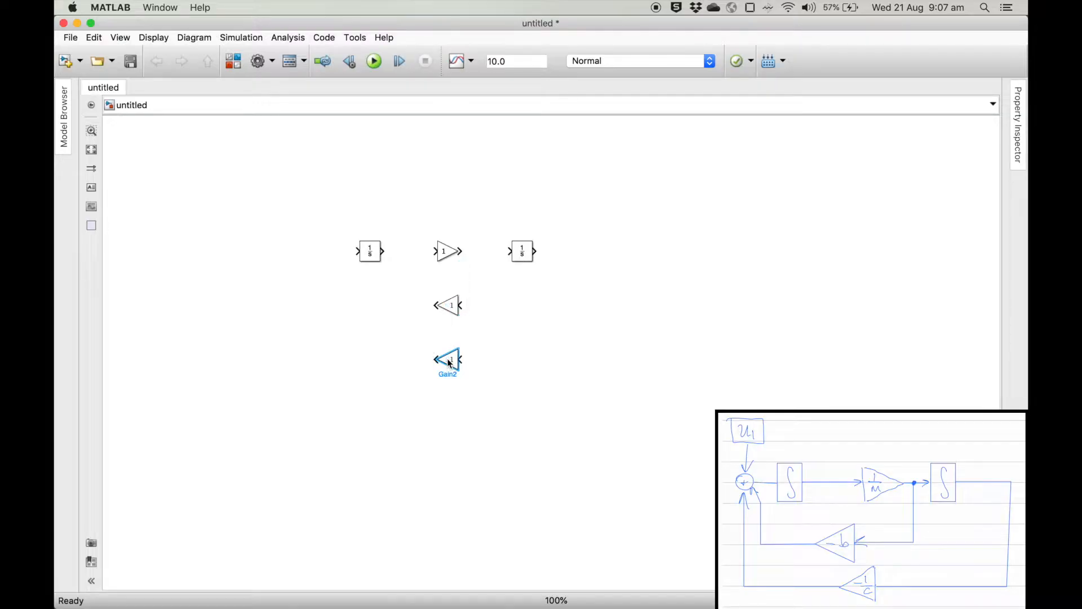
{"action": "left_click", "coordinate": [361, 362]}
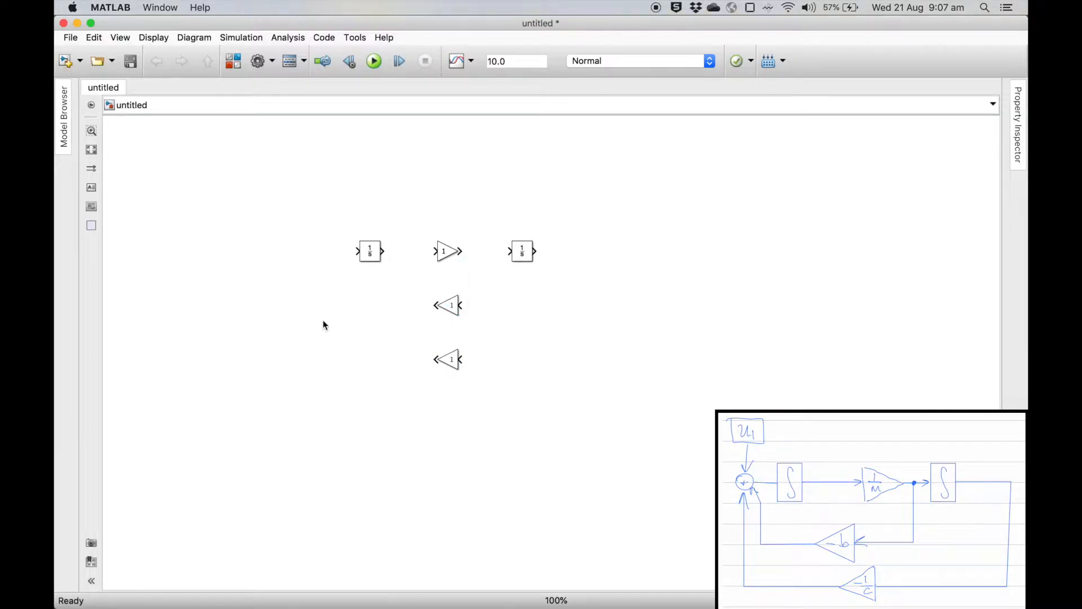
Step: Add a Sum block in front of the first Integrator, in line with the top row
{"action": "left_click", "coordinate": [307, 247]}
{"action": "type", "text": "sum"}
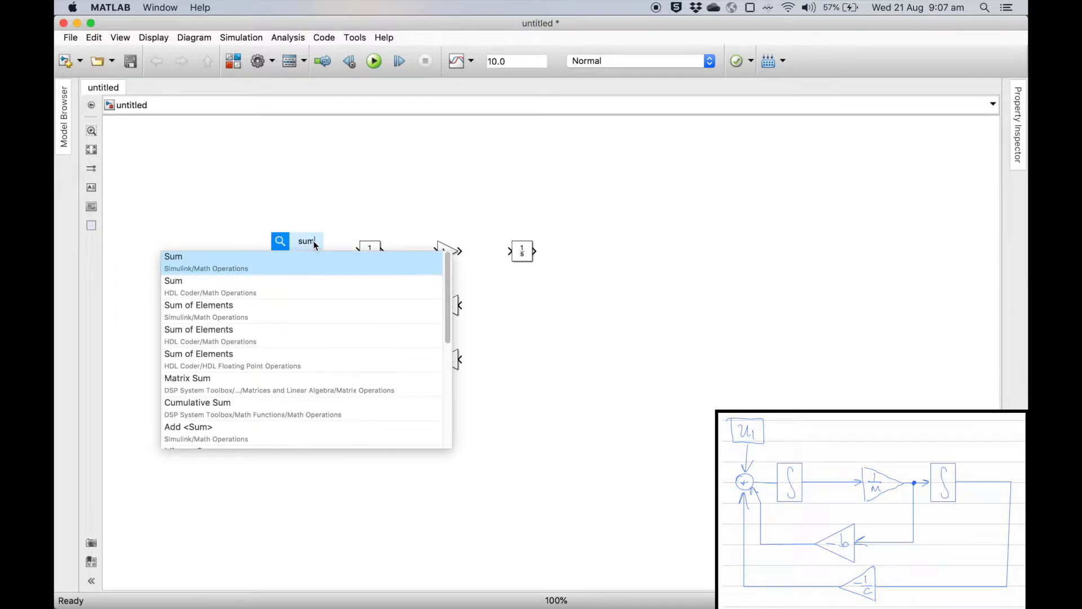
{"action": "key", "text": "Return"}
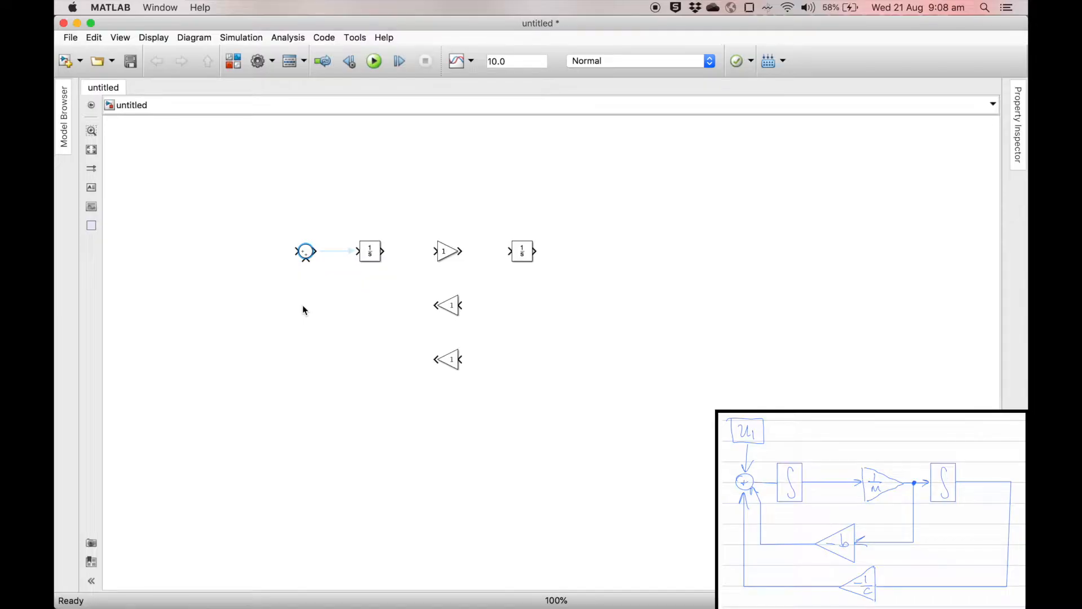
{"action": "left_click", "coordinate": [296, 203]}
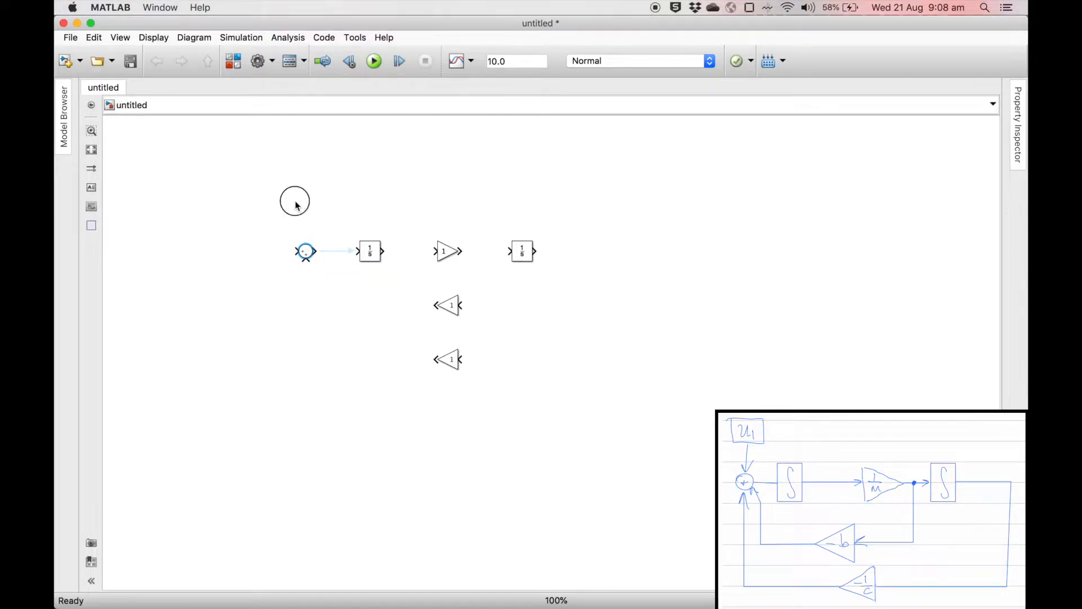
Step: Add a Constant block above the Sum block, slightly to its left
{"action": "double_click", "coordinate": [297, 206]}
{"action": "type", "text": "con"}
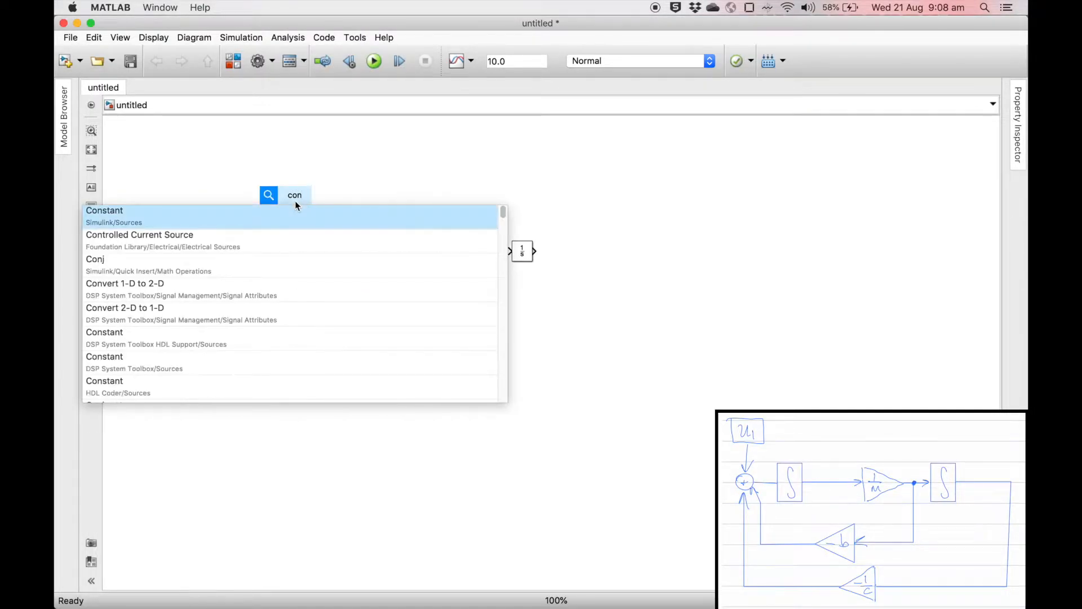
{"action": "key", "text": "Return"}
{"action": "mouse_move", "coordinate": [300, 196]}
{"action": "left_mouse_down"}
{"action": "mouse_move", "coordinate": [304, 171]}
{"action": "mouse_move", "coordinate": [288, 181]}
{"action": "left_mouse_up"}
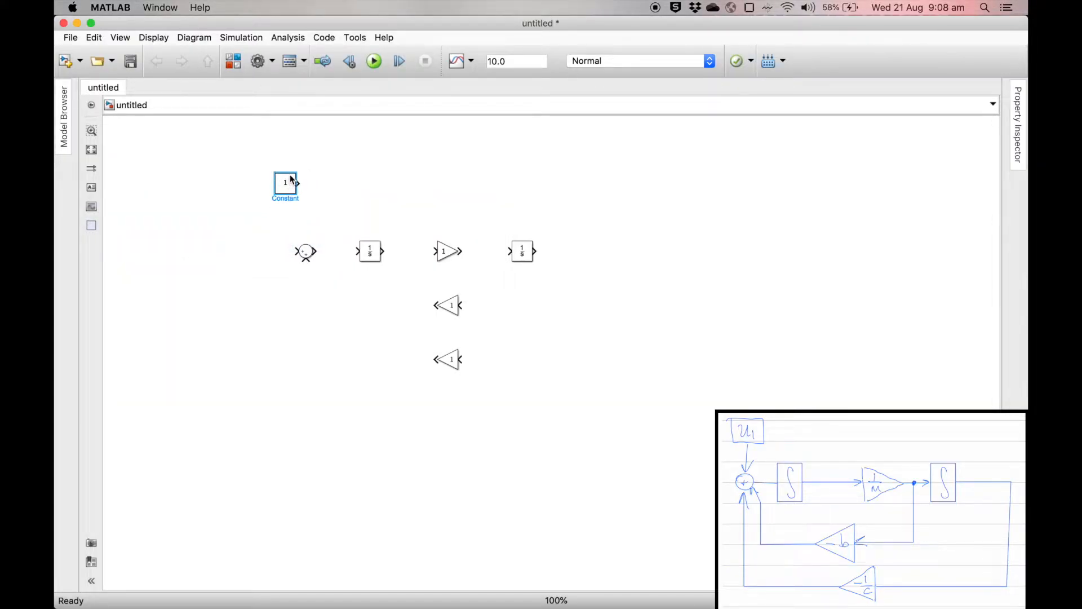
Step: Give the Sum block a third positive input by setting its list of signs to |+++
{"action": "left_click", "coordinate": [307, 252]}
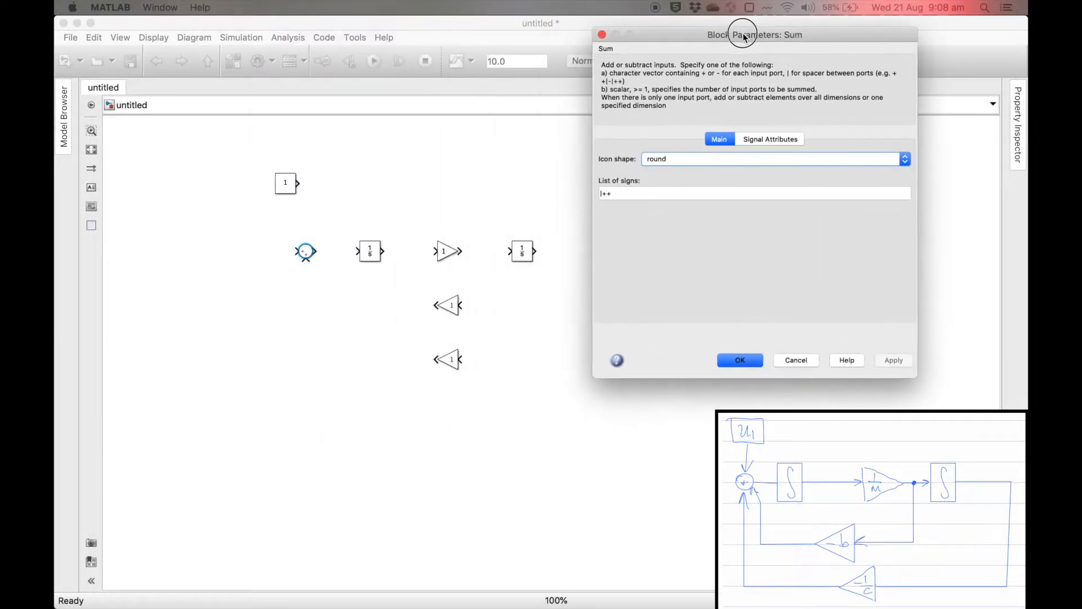
{"action": "left_click", "coordinate": [647, 202]}
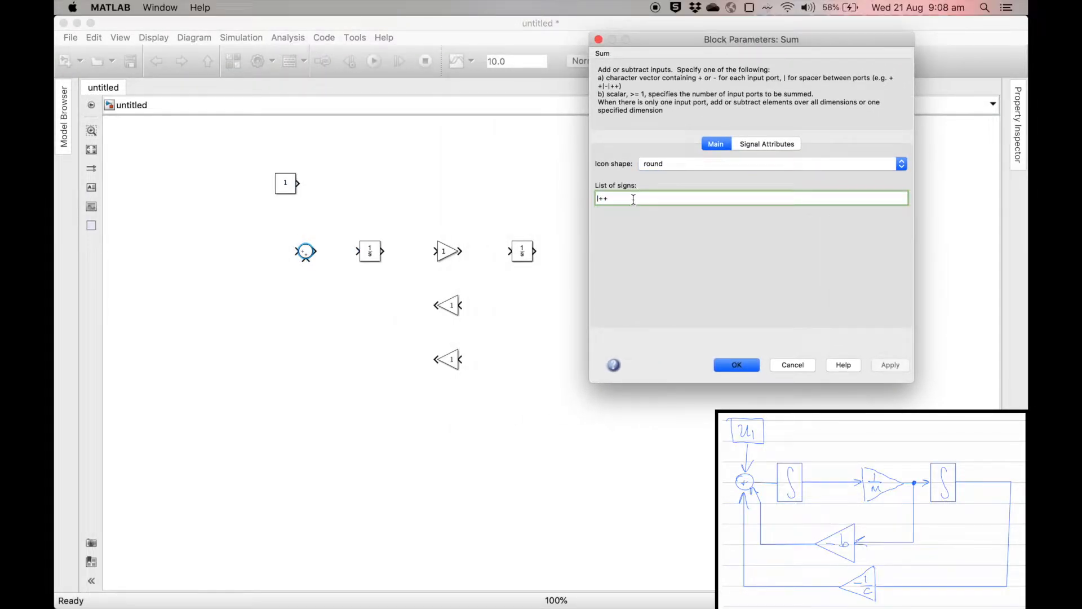
{"action": "type", "text": "+"}
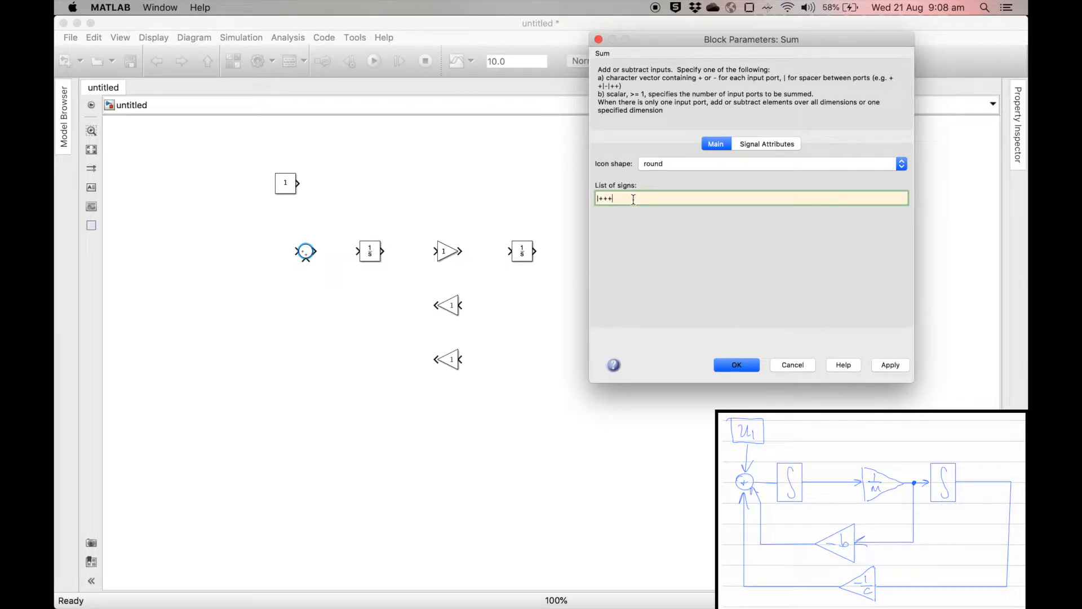
{"action": "left_click", "coordinate": [892, 365]}
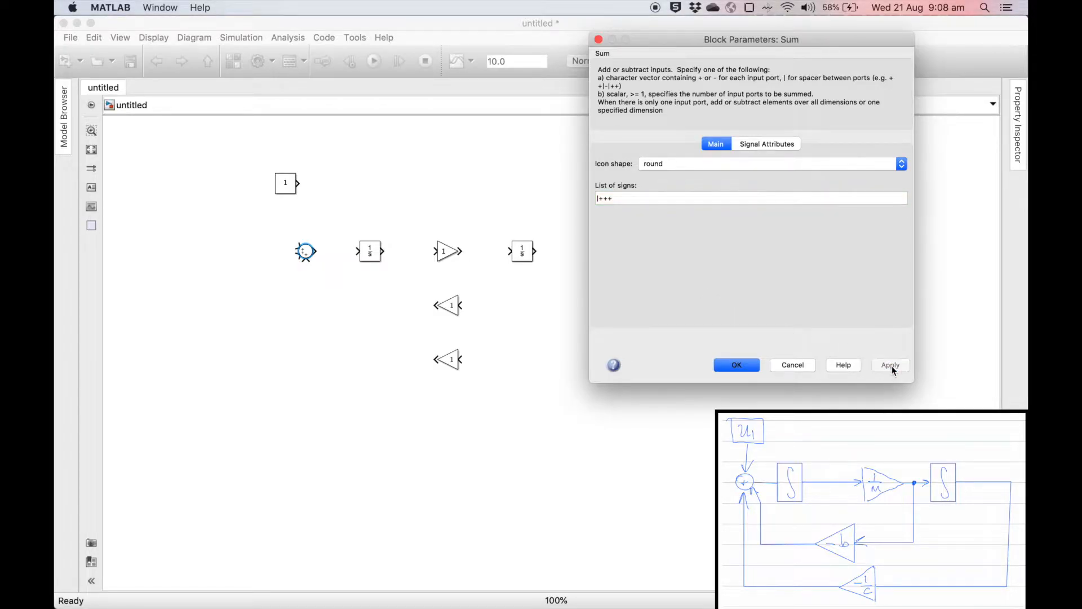
{"action": "left_click", "coordinate": [742, 366]}
Step: Rotate the Constant block clockwise so its output points down, and place it above and to the left of the Sum block
{"action": "left_click", "coordinate": [285, 182]}
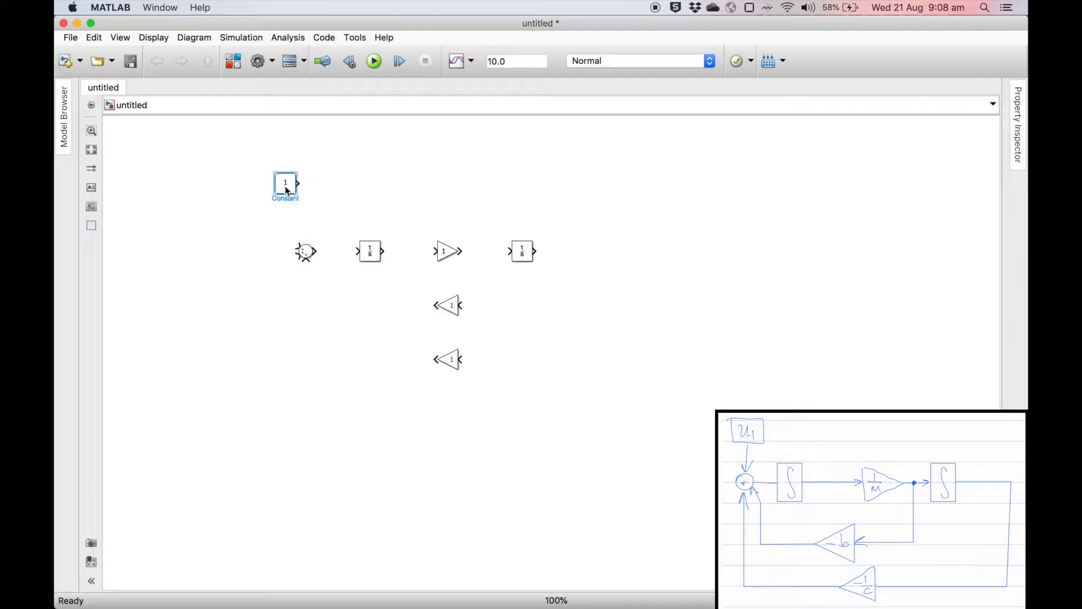
{"action": "left_click", "coordinate": [285, 184]}
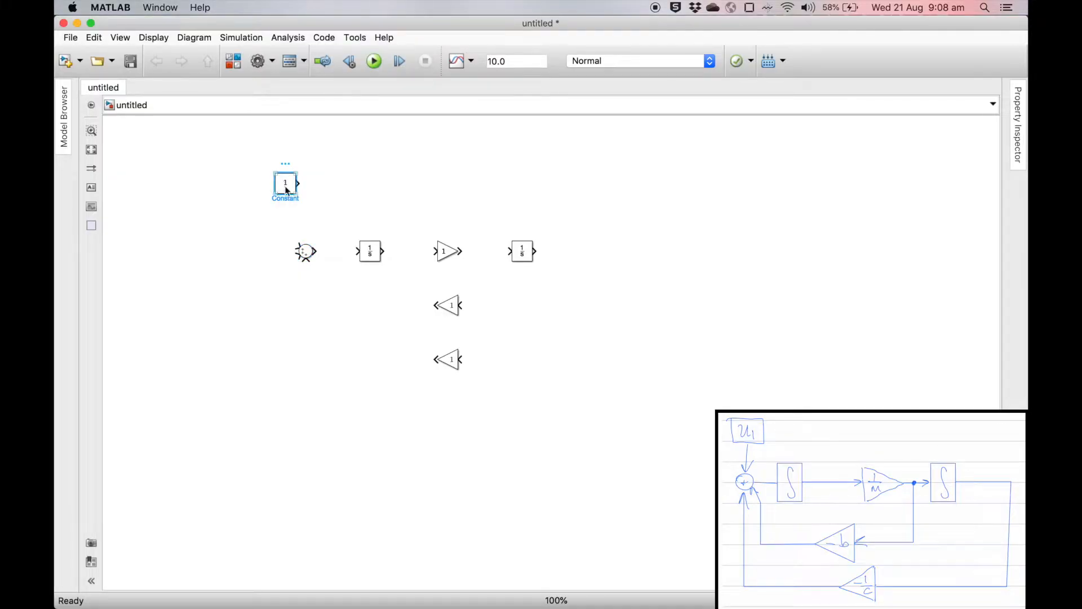
{"action": "right_click", "coordinate": [286, 184]}
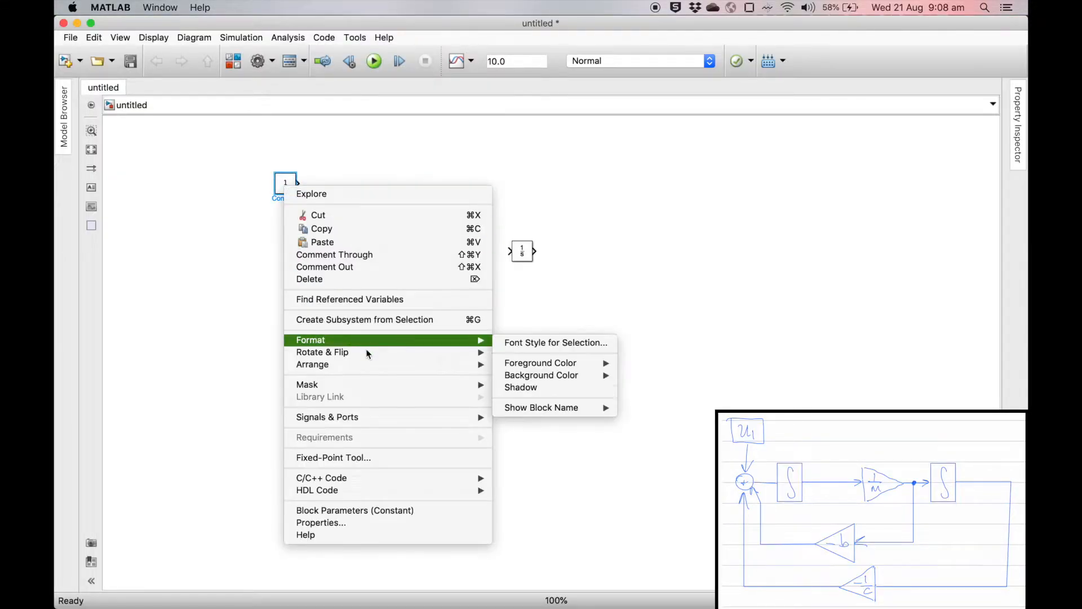
{"action": "mouse_move", "coordinate": [373, 352]}
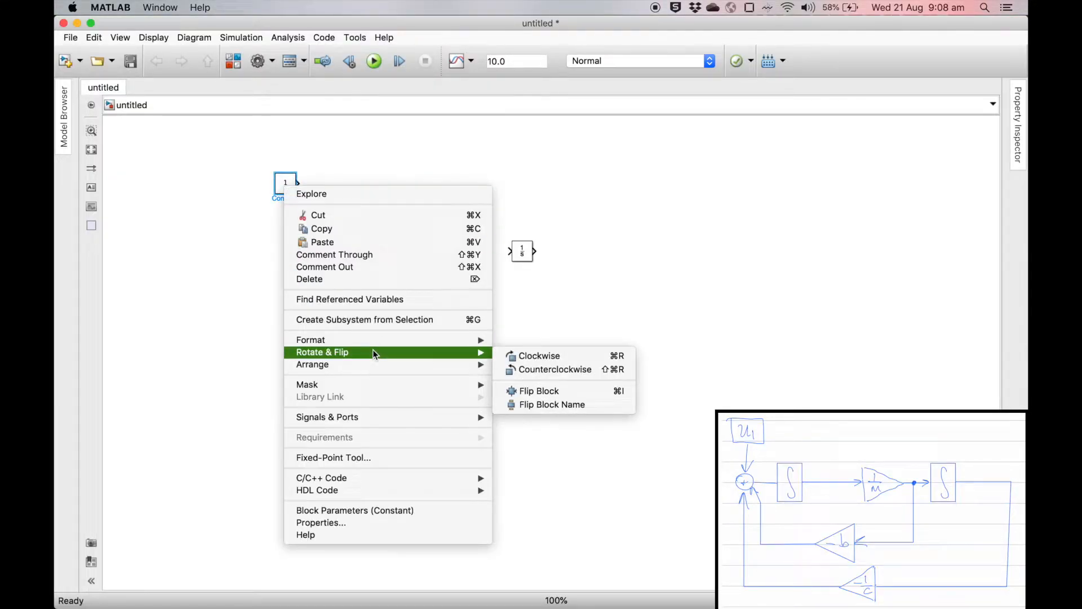
{"action": "left_click", "coordinate": [539, 357]}
{"action": "left_click_drag", "start_coordinate": [287, 183], "coordinate": [270, 198]}
{"action": "left_click", "coordinate": [643, 325]}
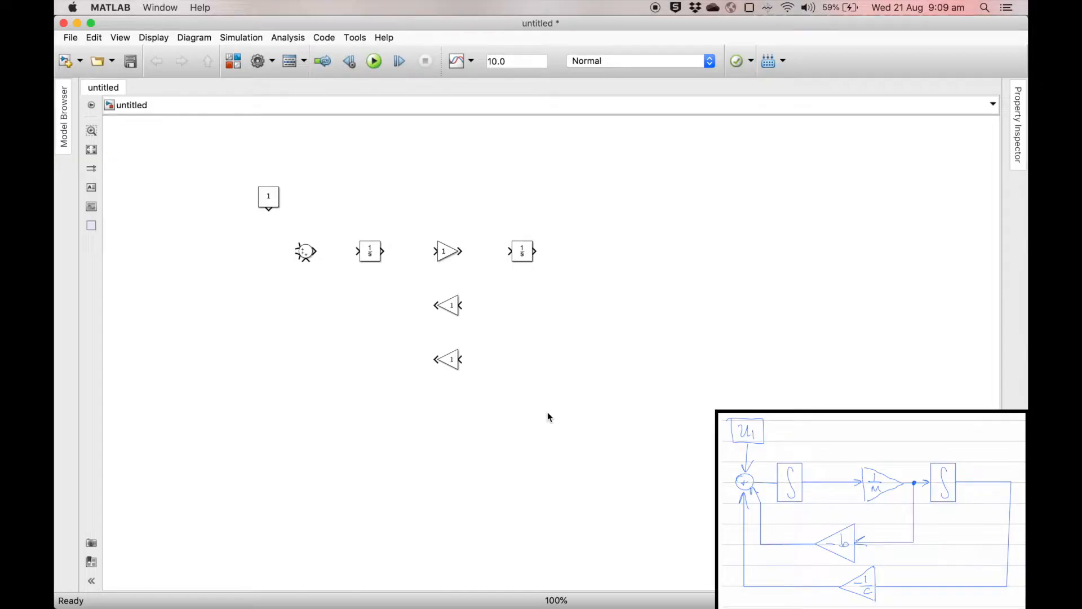
Step: Wire the Constant through the Sum and top row, and close both feedback loops through the flipped Gains, branching the inner one after the top Gain
{"action": "left_click_drag", "start_coordinate": [269, 210], "coordinate": [297, 255]}
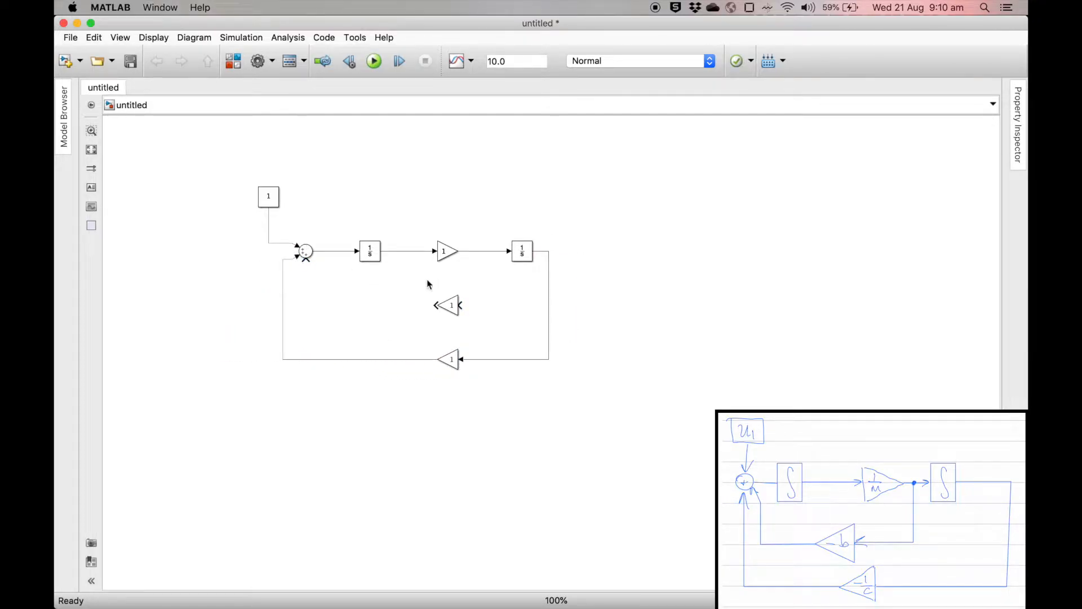
{"action": "left_click_drag", "start_coordinate": [435, 305], "coordinate": [305, 261]}
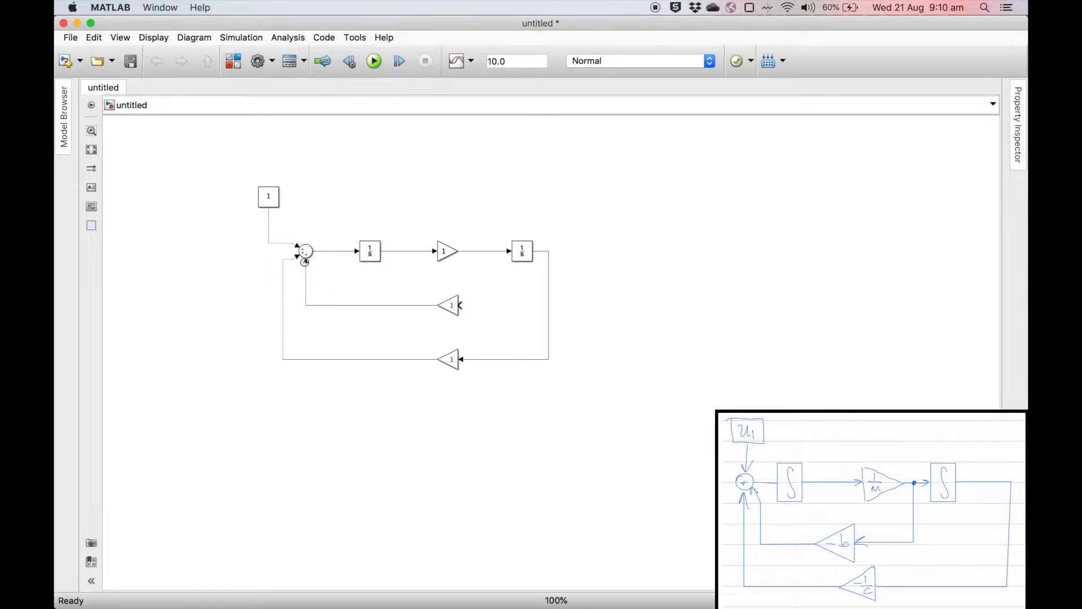
{"action": "left_click", "coordinate": [449, 254]}
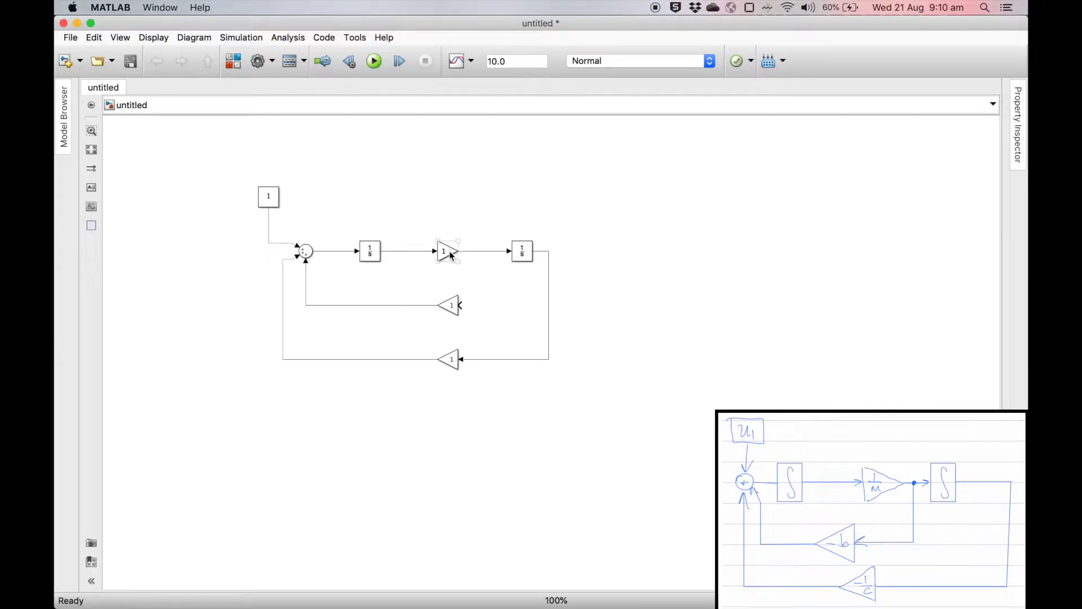
{"action": "mouse_move", "coordinate": [481, 252]}
{"action": "left_mouse_down"}
{"action": "mouse_move", "coordinate": [475, 293]}
{"action": "mouse_move", "coordinate": [483, 260]}
{"action": "left_mouse_up"}
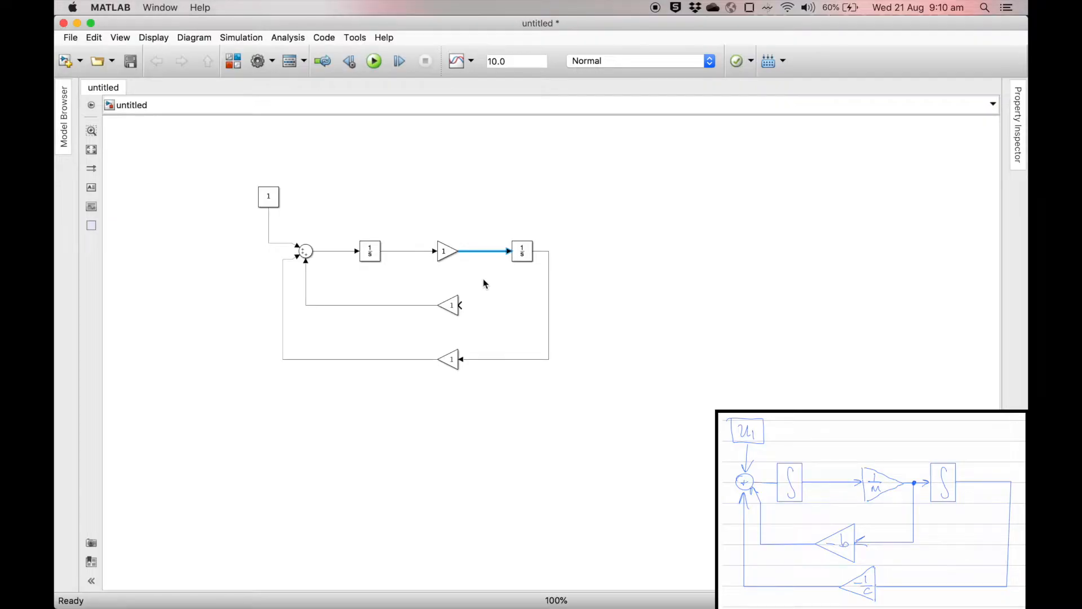
{"action": "left_click_drag", "start_coordinate": [462, 304], "coordinate": [484, 254]}
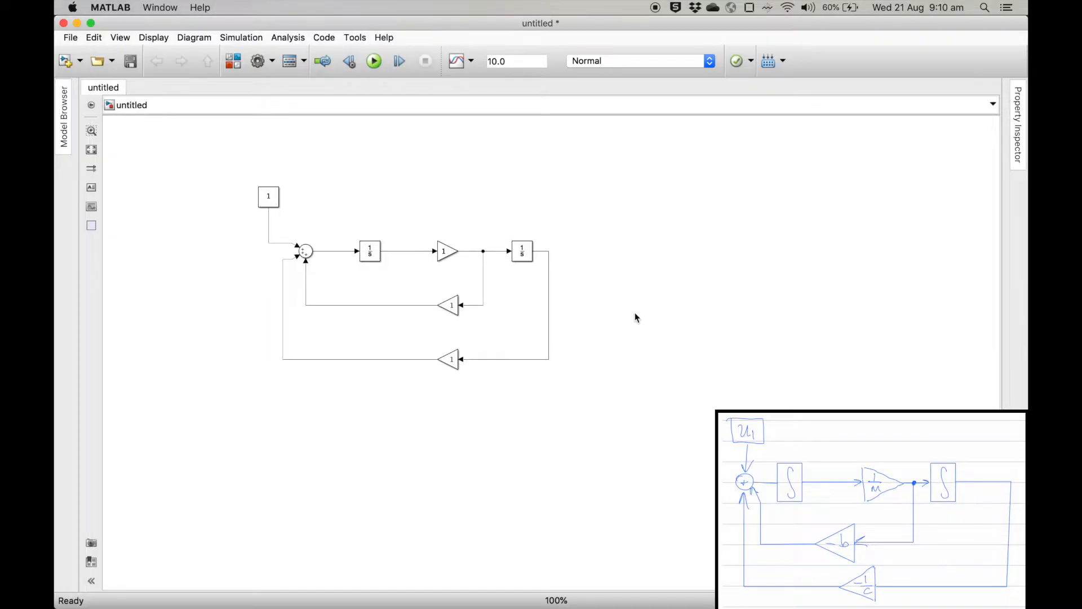
{"action": "left_click", "coordinate": [445, 252]}
{"action": "left_click", "coordinate": [452, 307]}
{"action": "left_click", "coordinate": [451, 362]}
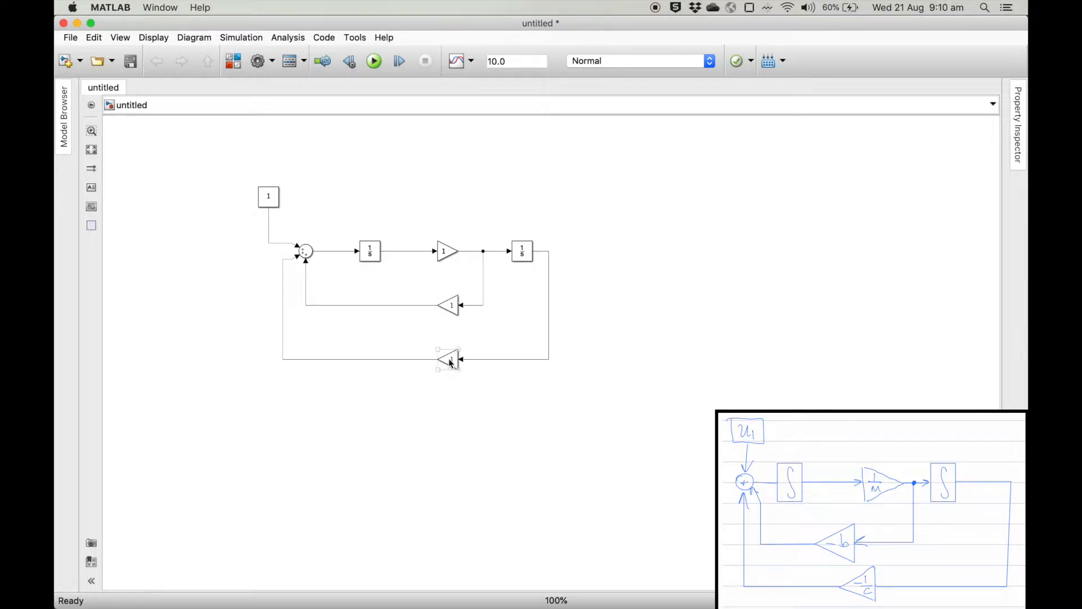
{"action": "left_click", "coordinate": [447, 389]}
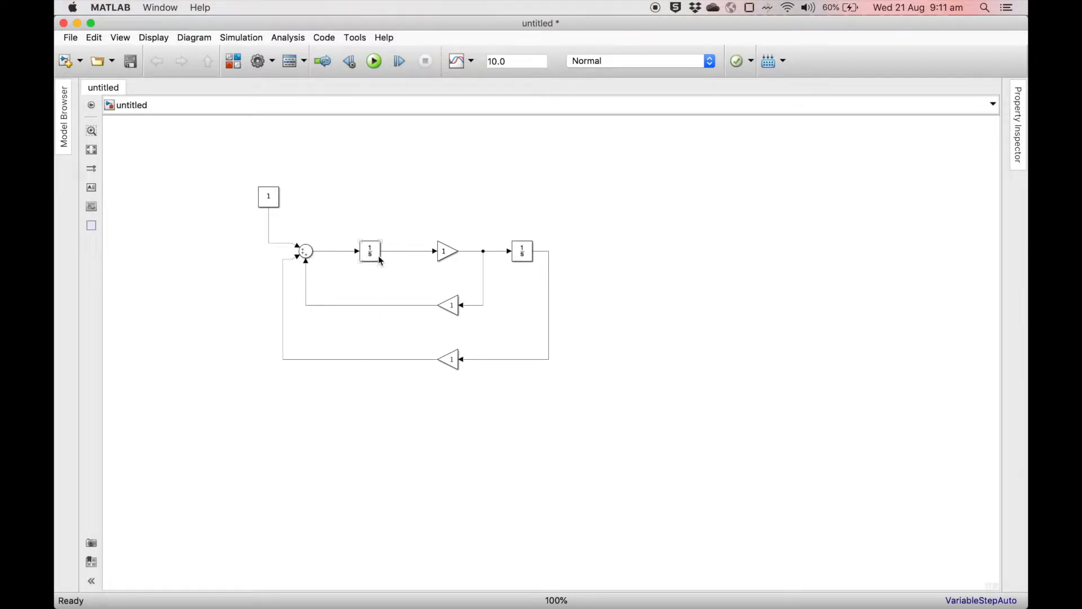
Step: Set the value of the Constant input block to 10
{"action": "left_click", "coordinate": [272, 205]}
{"action": "double_click", "coordinate": [271, 202]}
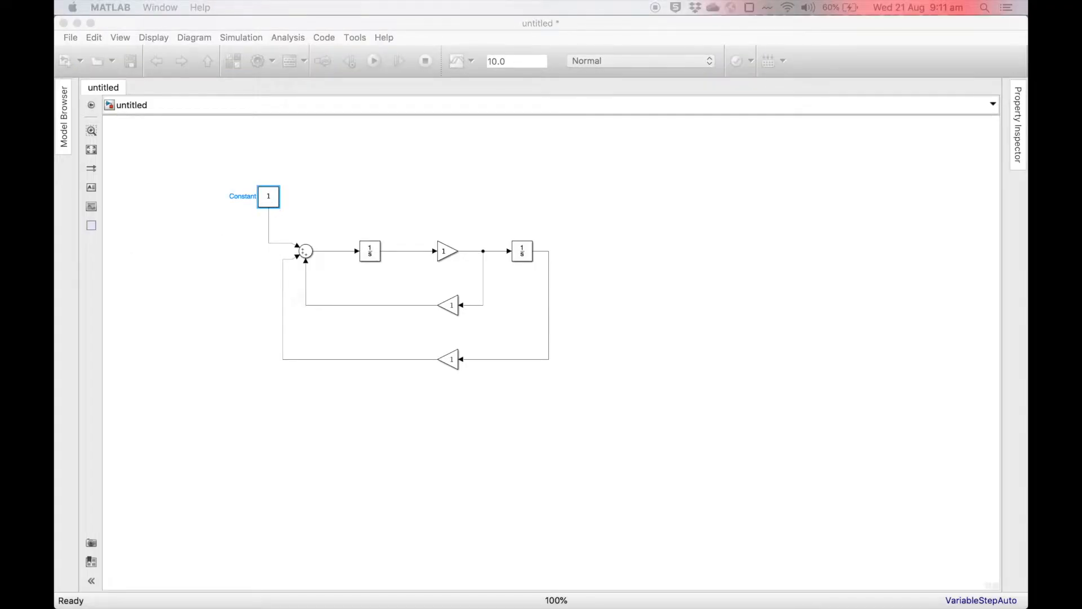
{"action": "left_click_drag", "start_coordinate": [328, 92], "coordinate": [826, 121]}
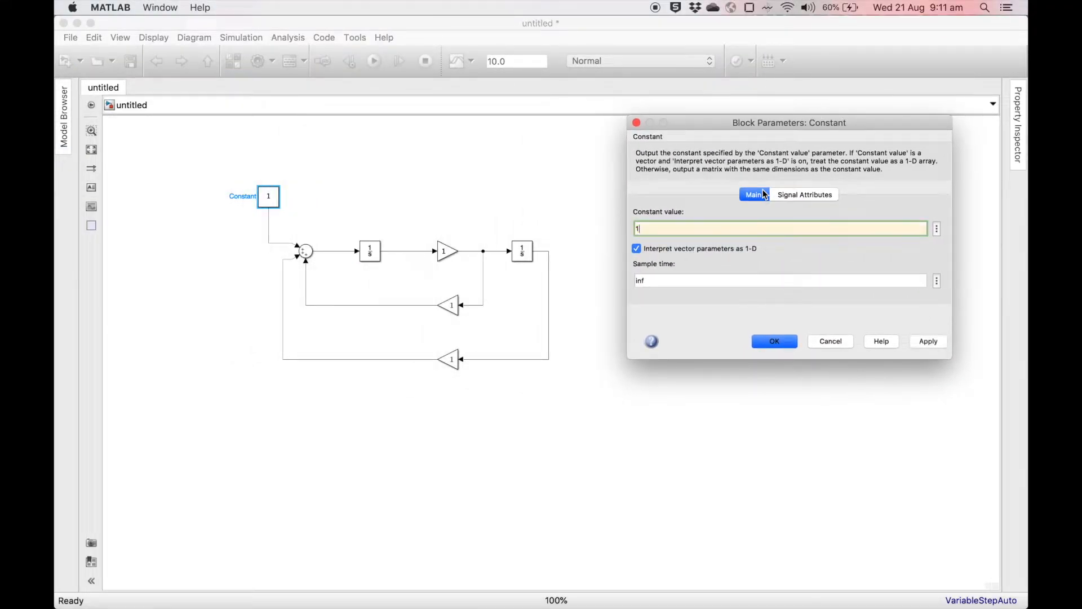
{"action": "type", "text": "0"}
{"action": "left_click", "coordinate": [928, 341]}
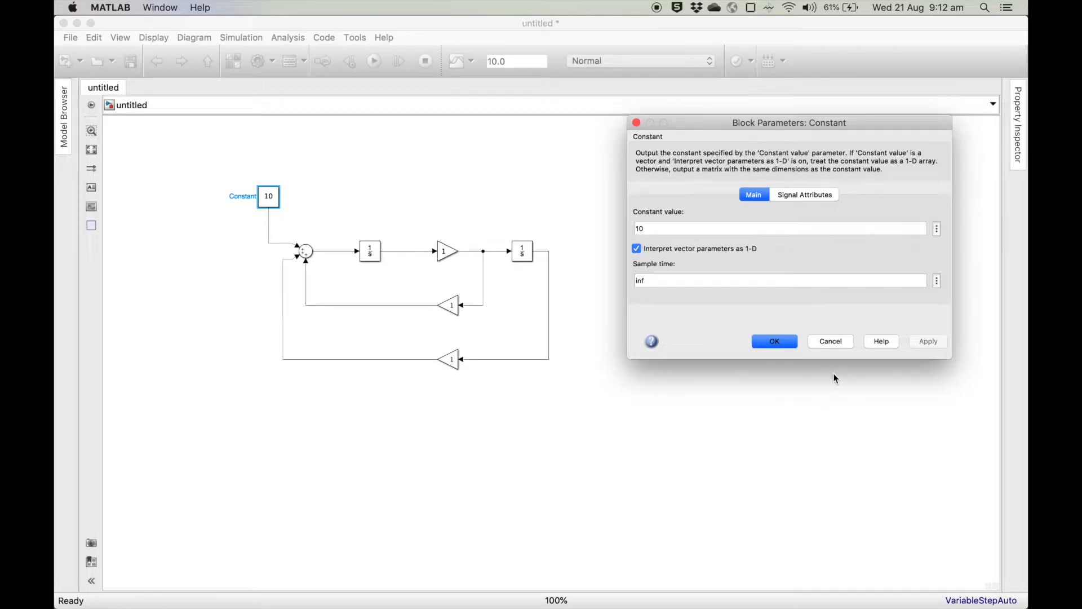
{"action": "left_click", "coordinate": [775, 340]}
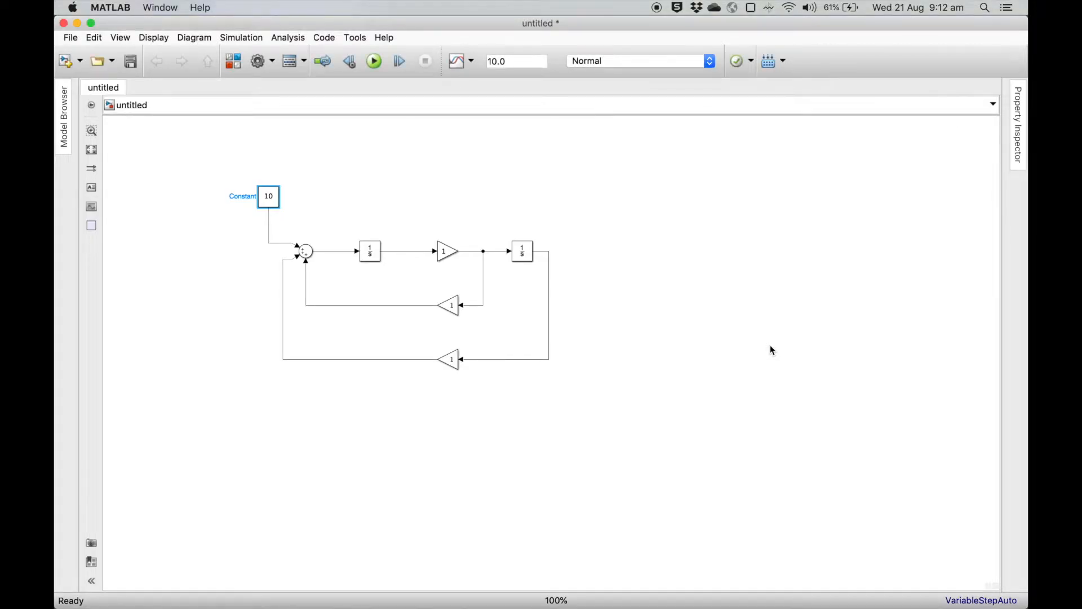
Step: Set the gain of the inner feedback Gain block to -1
{"action": "left_click", "coordinate": [451, 307]}
{"action": "double_click", "coordinate": [452, 307]}
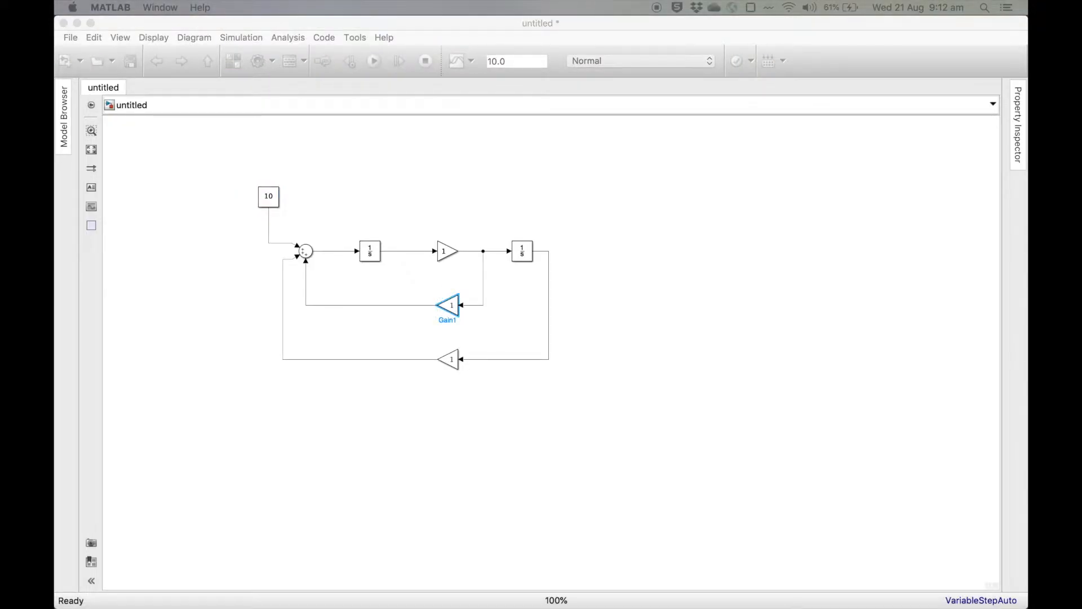
{"action": "left_click_drag", "start_coordinate": [780, 213], "coordinate": [823, 207]}
{"action": "type", "text": "-1"}
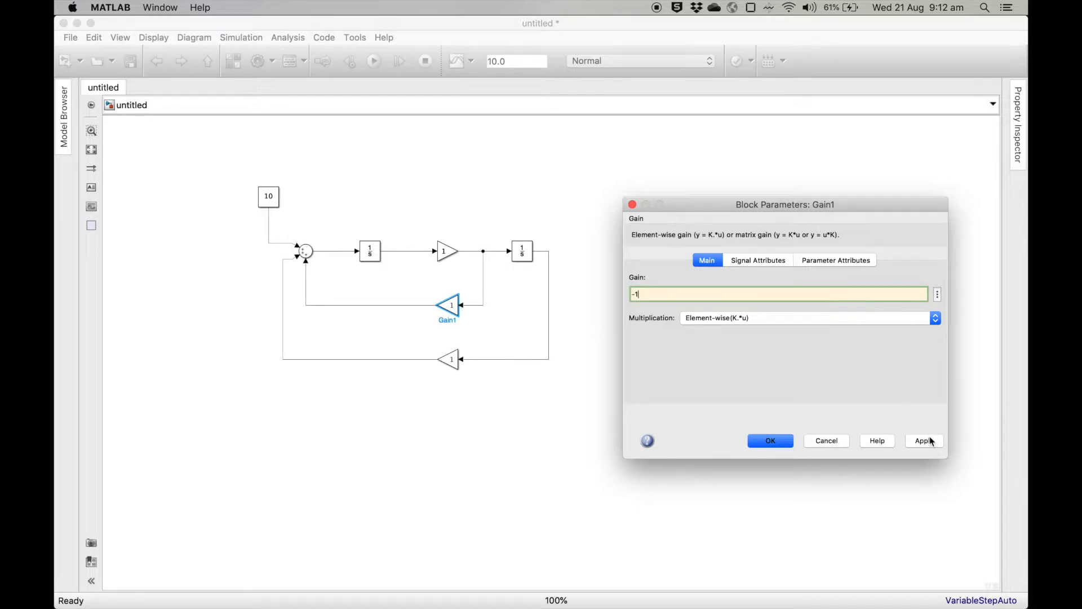
{"action": "left_click", "coordinate": [930, 441]}
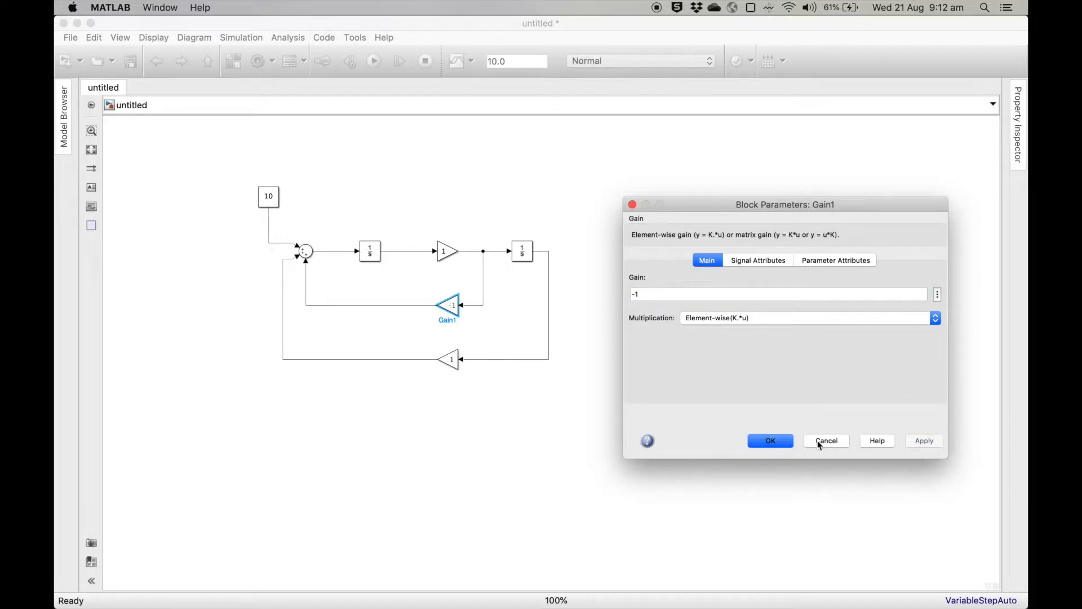
{"action": "left_click", "coordinate": [784, 441]}
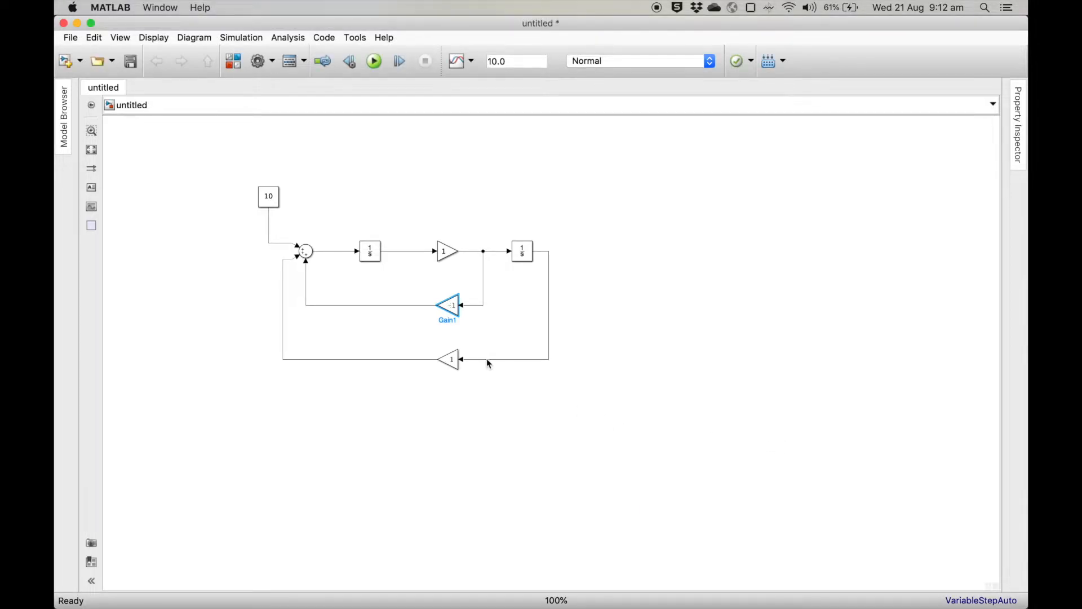
Step: Set the gain of the outer feedback Gain block, the lowest one, to -5
{"action": "double_click", "coordinate": [449, 360]}
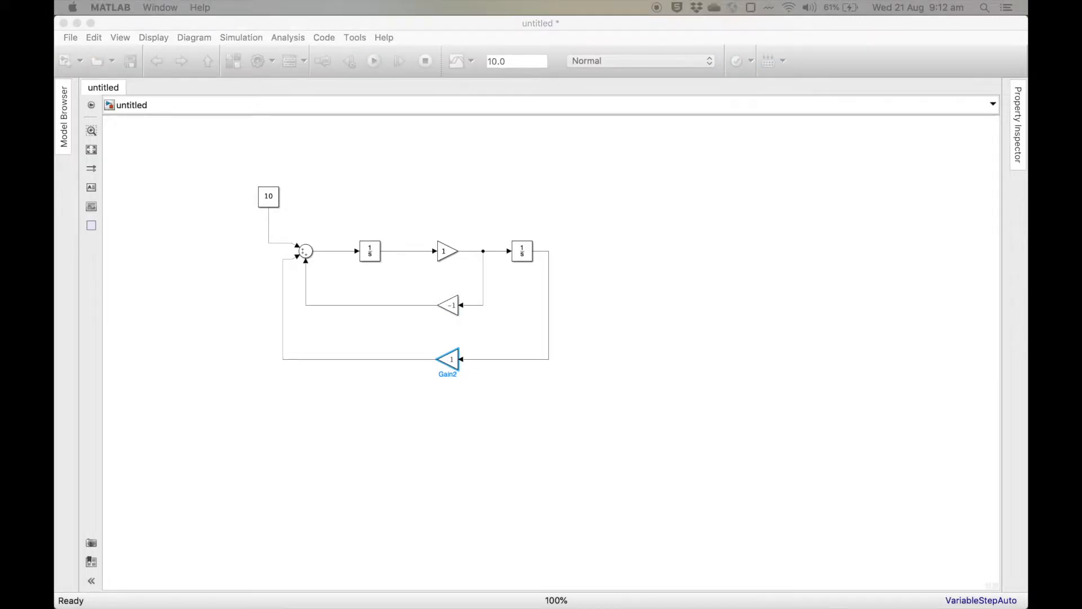
{"action": "left_click_drag", "start_coordinate": [623, 258], "coordinate": [725, 199]}
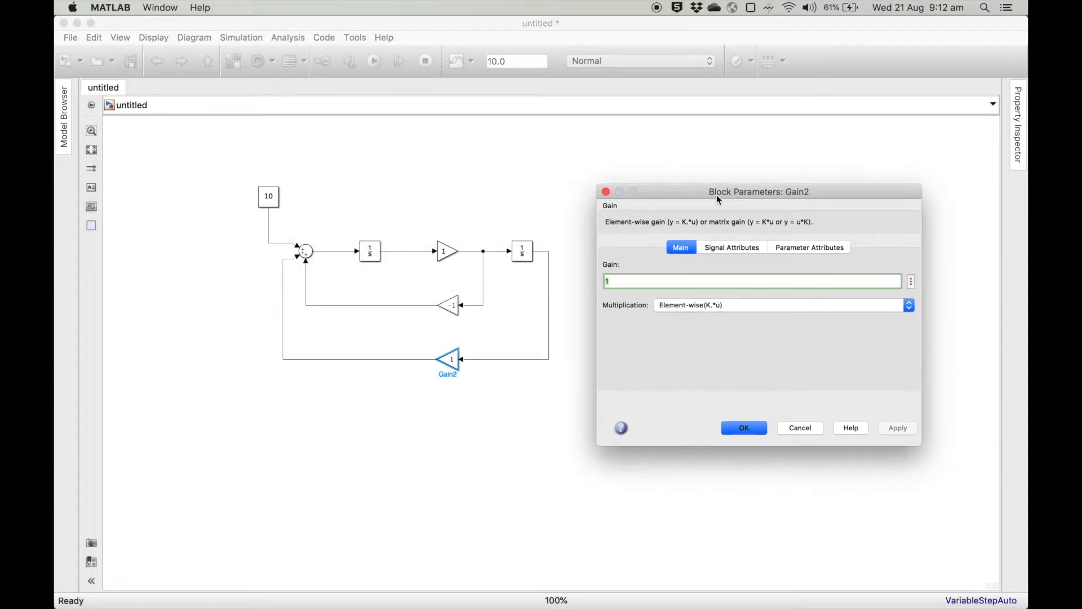
{"action": "type", "text": "-"}
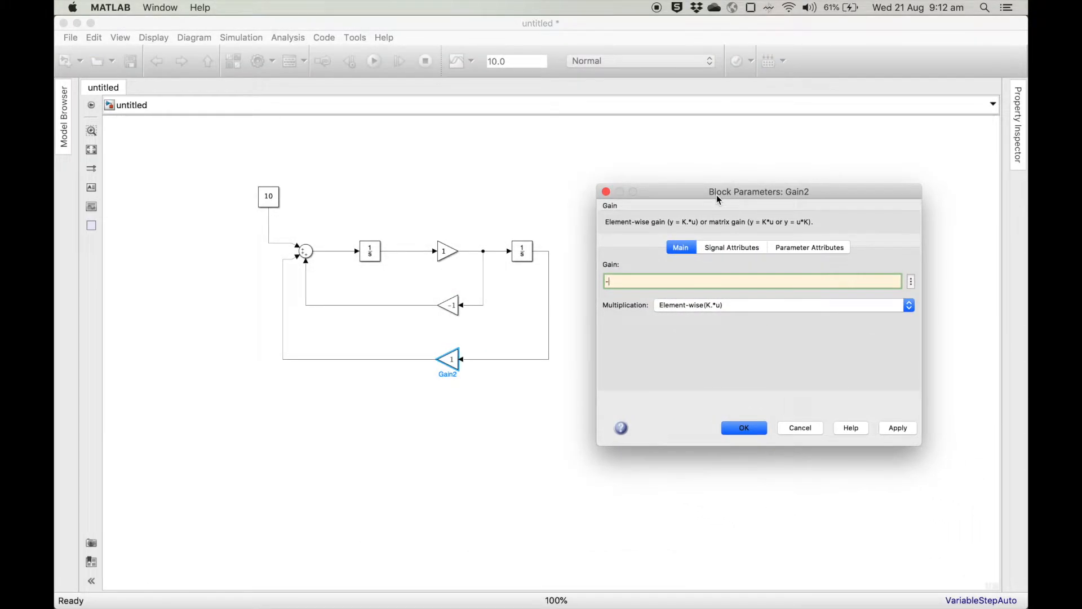
{"action": "type", "text": "5"}
{"action": "left_click", "coordinate": [901, 430]}
{"action": "left_click", "coordinate": [744, 428]}
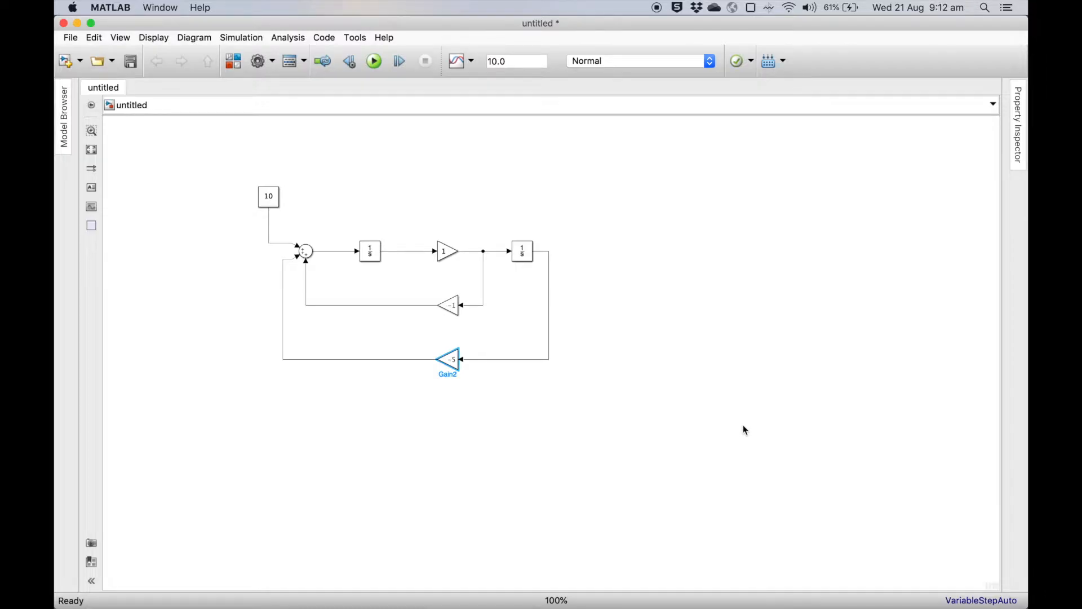
Step: Set the gain of the forward Gain block between the two integrators to 1/7
{"action": "left_click", "coordinate": [443, 250]}
{"action": "double_click", "coordinate": [444, 250]}
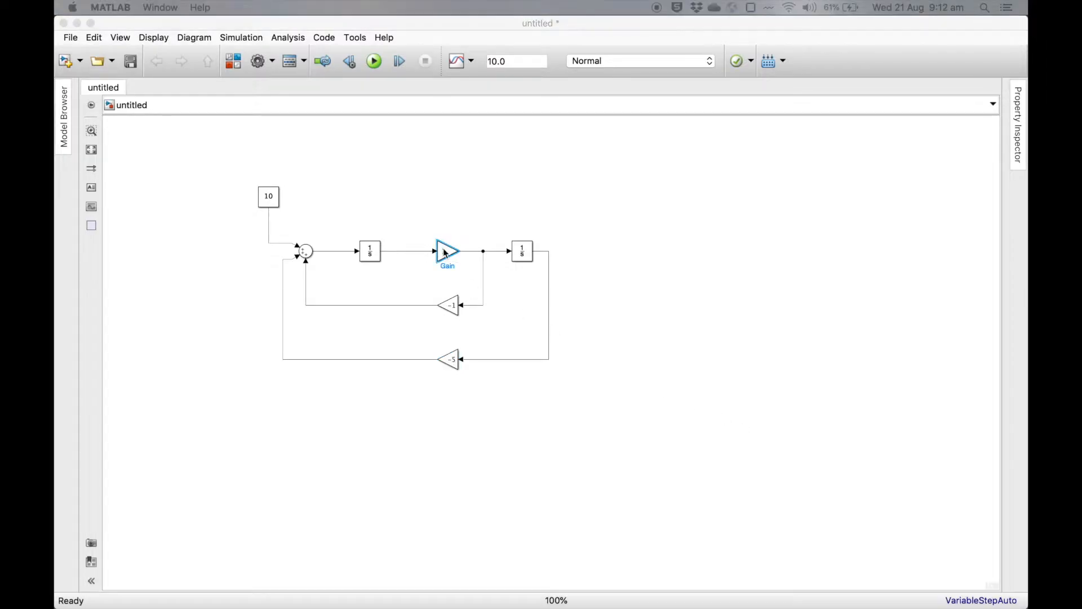
{"action": "left_click_drag", "start_coordinate": [767, 194], "coordinate": [717, 168]}
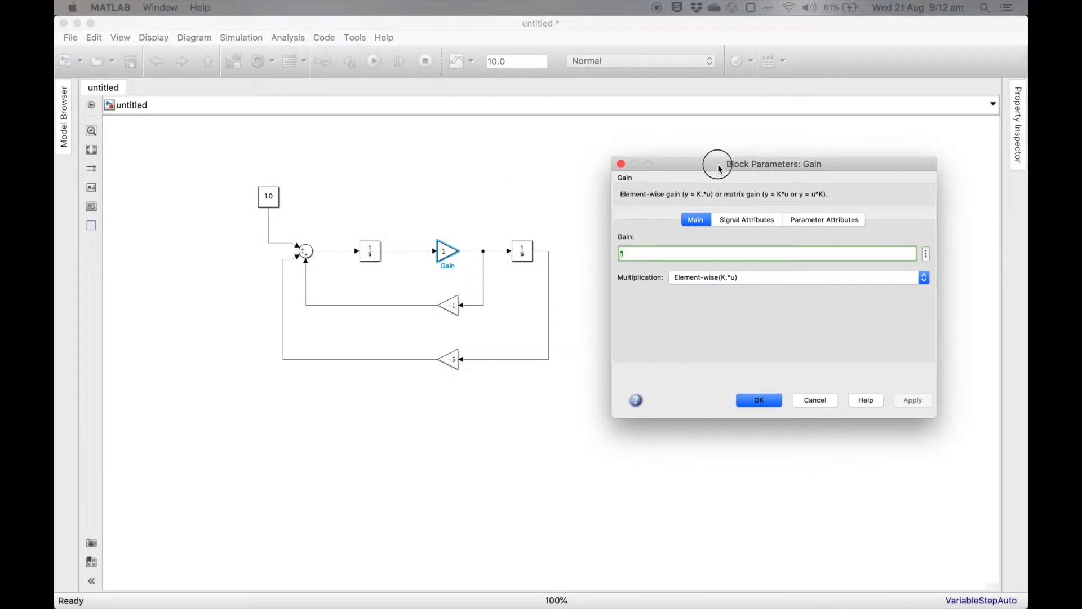
{"action": "type", "text": "1/"}
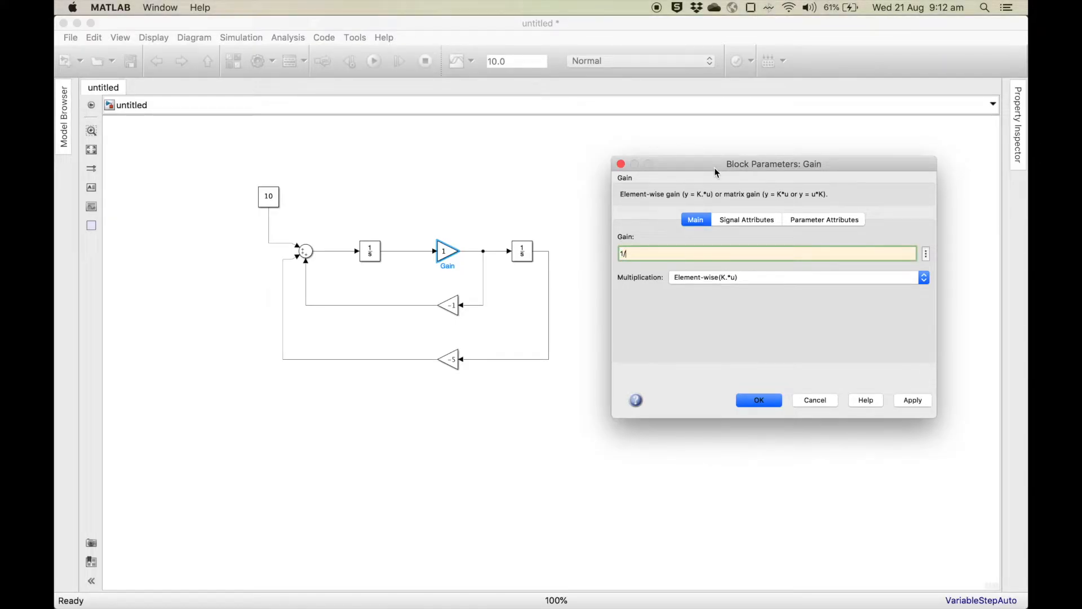
{"action": "type", "text": "7"}
{"action": "left_click", "coordinate": [913, 400]}
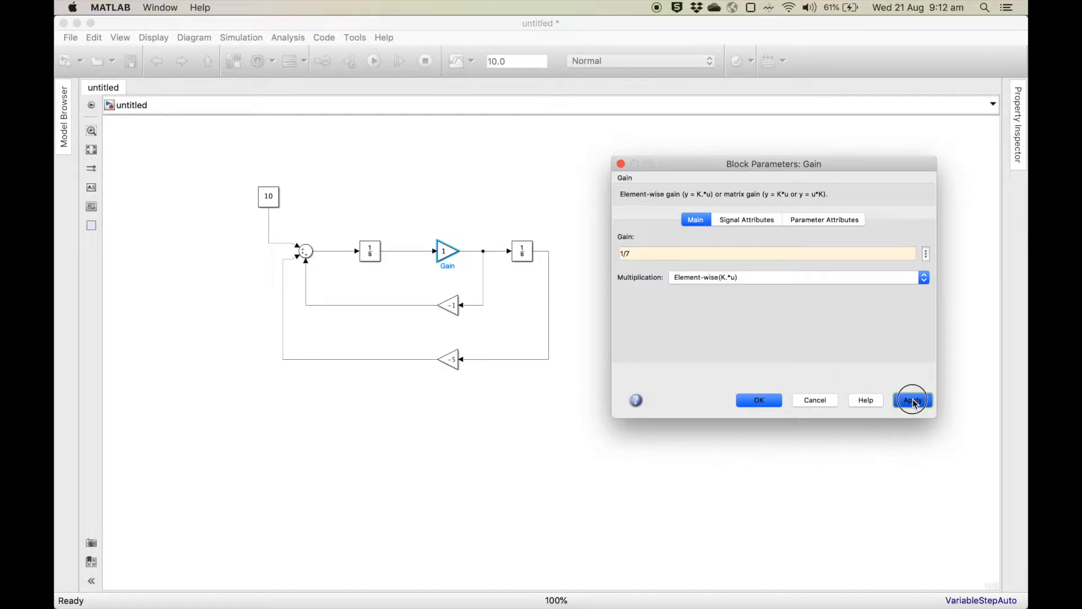
{"action": "left_click", "coordinate": [759, 400]}
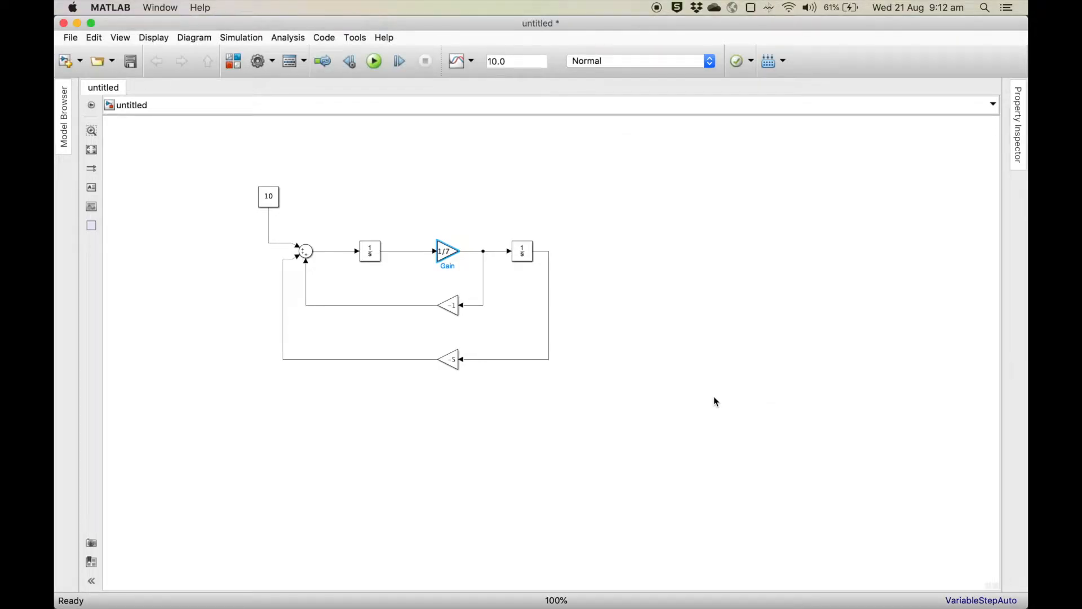
Step: Set the gain of the outer feedback Gain block to -5000
{"action": "left_click", "coordinate": [454, 308]}
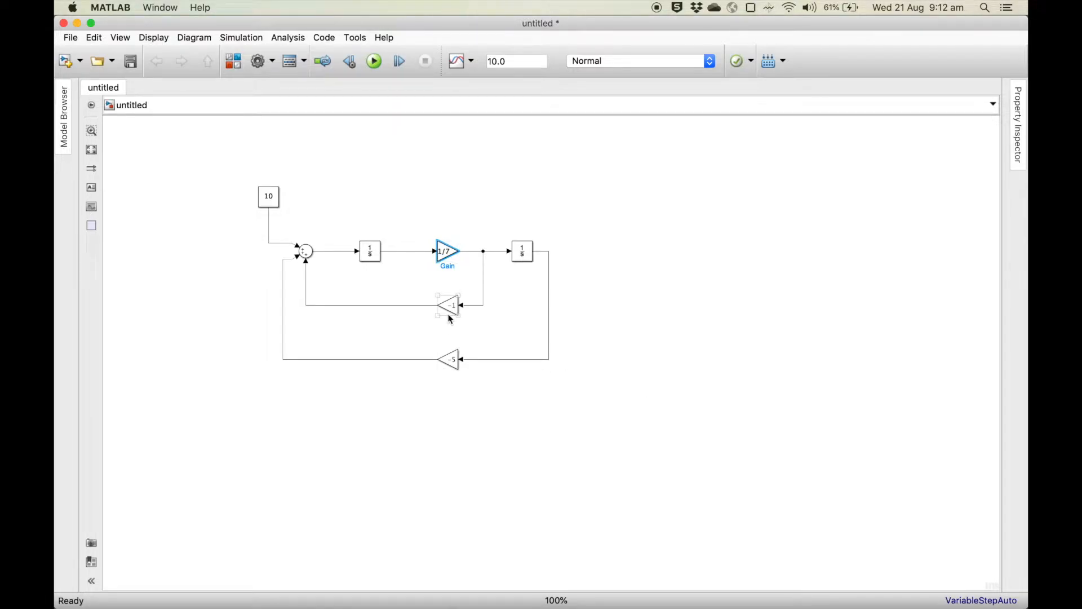
{"action": "double_click", "coordinate": [452, 358]}
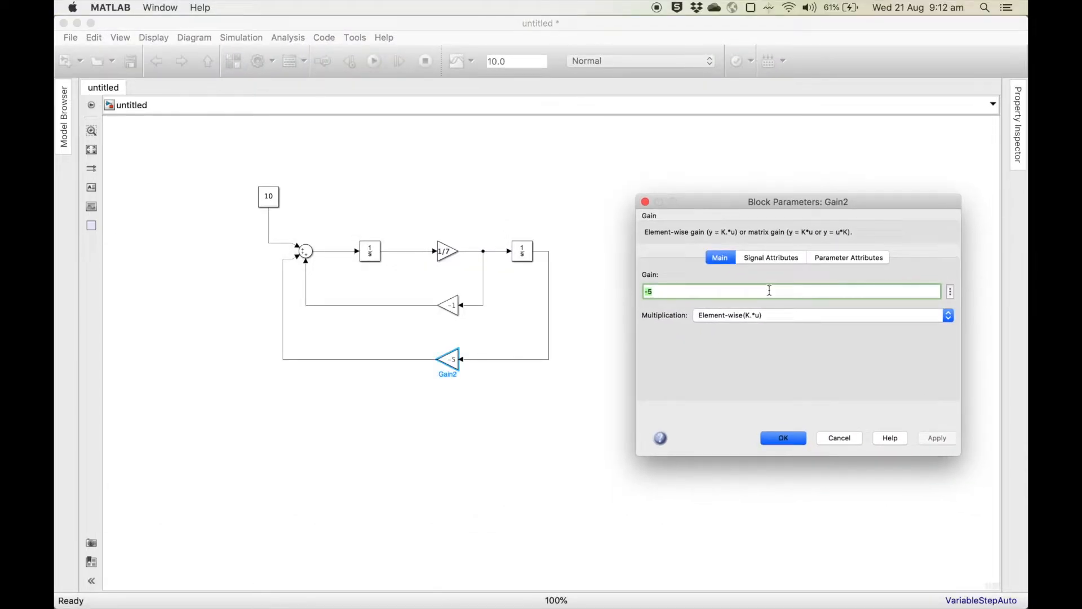
{"action": "left_click", "coordinate": [769, 290]}
{"action": "type", "text": "000"}
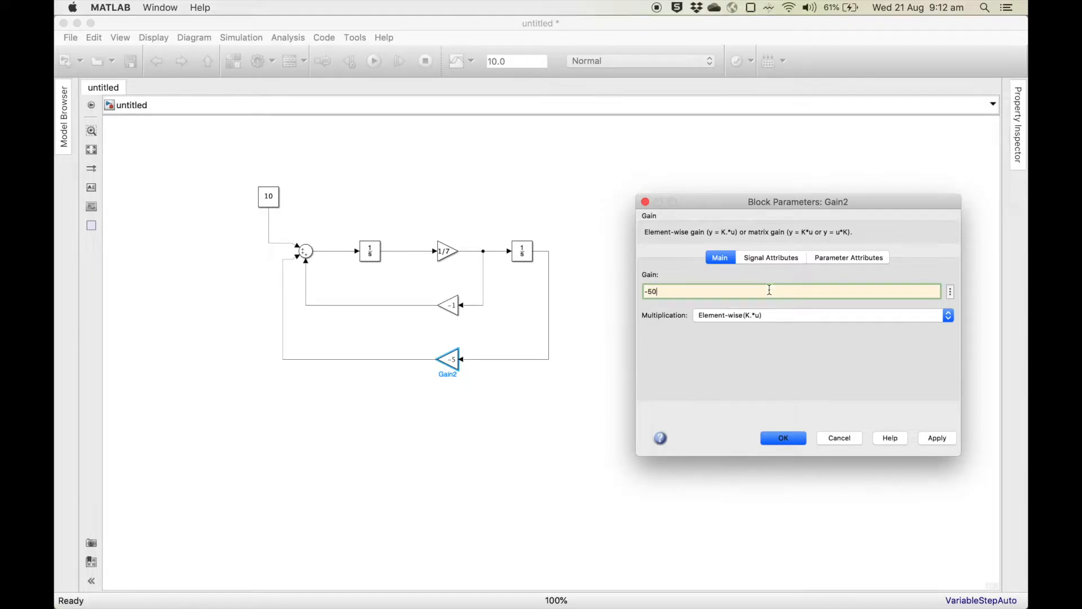
{"action": "left_click", "coordinate": [938, 438]}
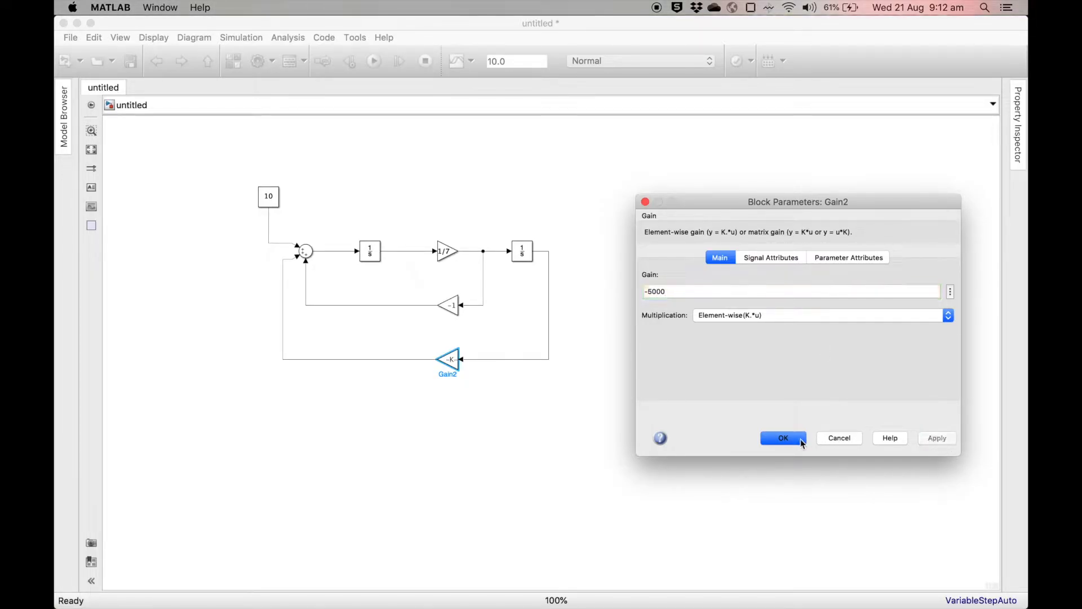
{"action": "left_click", "coordinate": [790, 438]}
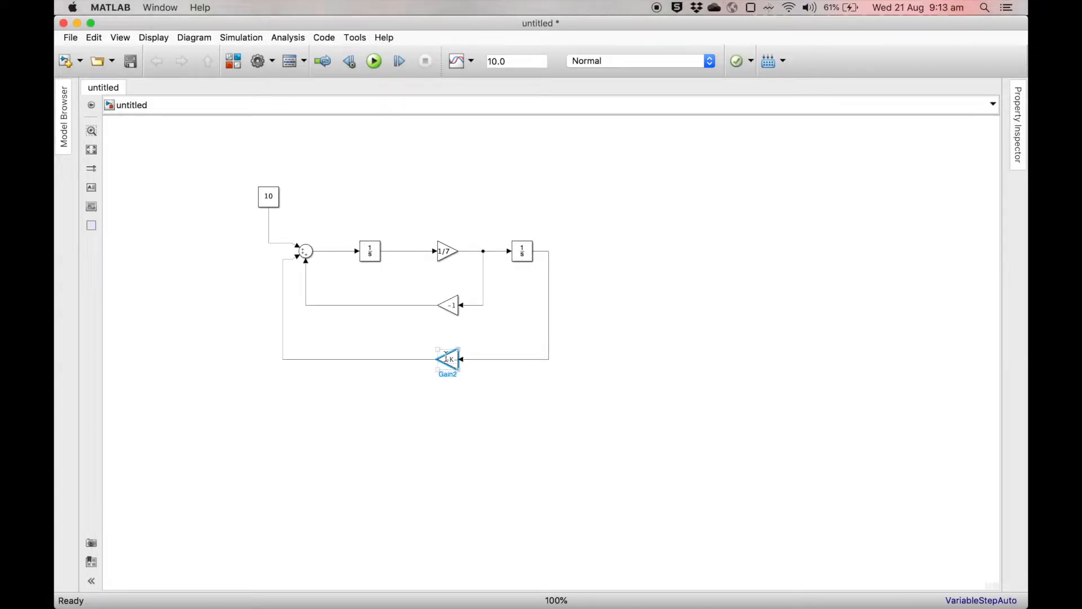
{"action": "left_click", "coordinate": [489, 403]}
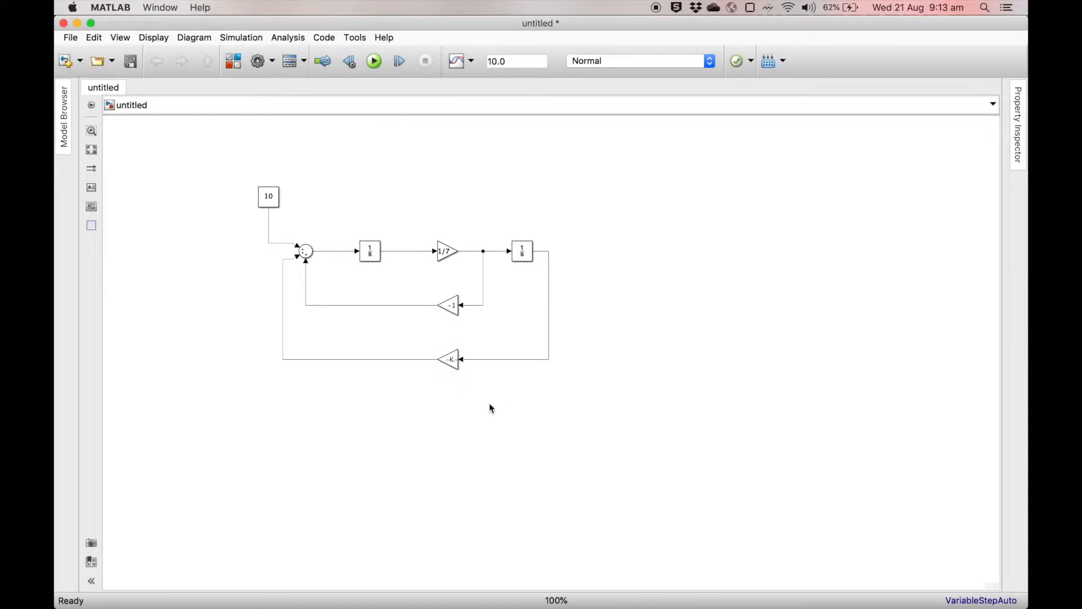
Step: Enlarge the outer feedback Gain block slightly in the diagram
{"action": "left_click", "coordinate": [451, 360]}
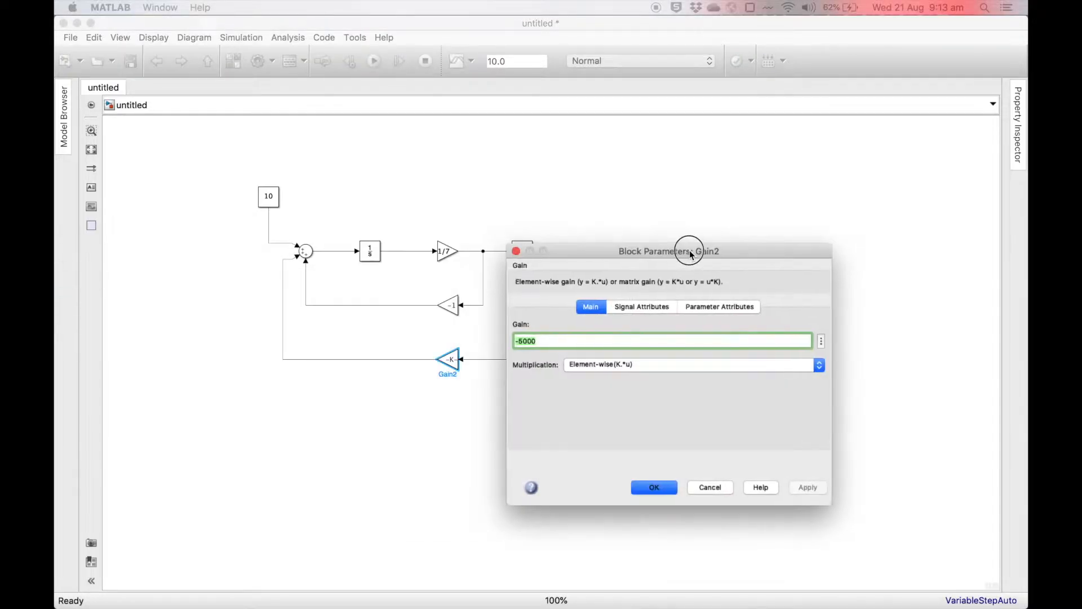
{"action": "left_click_drag", "start_coordinate": [684, 248], "coordinate": [952, 221]}
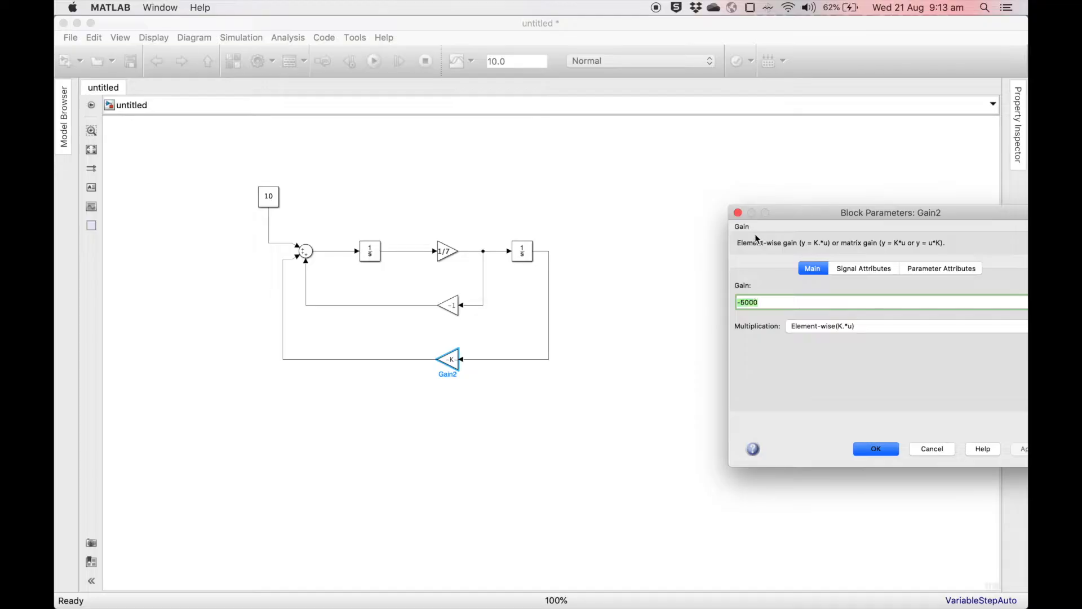
{"action": "left_click", "coordinate": [738, 213]}
{"action": "mouse_move", "coordinate": [439, 369]}
{"action": "left_mouse_down"}
{"action": "mouse_move", "coordinate": [391, 375]}
{"action": "mouse_move", "coordinate": [369, 396]}
{"action": "mouse_move", "coordinate": [382, 379]}
{"action": "mouse_move", "coordinate": [437, 367]}
{"action": "left_mouse_up"}
Step: Set the gain of the enlarged outer feedback Gain block back to -5
{"action": "double_click", "coordinate": [451, 360]}
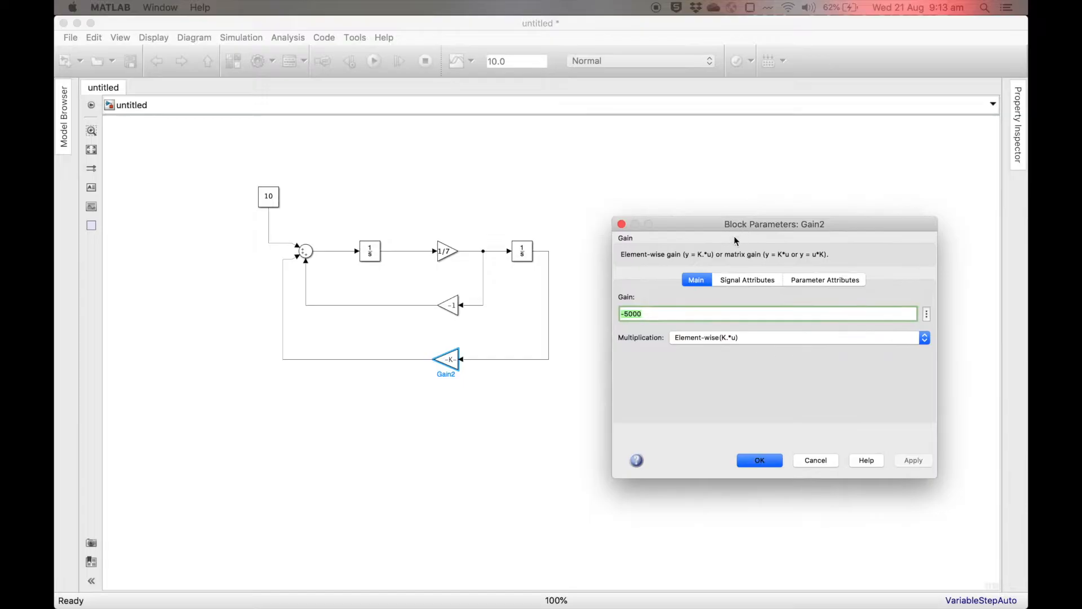
{"action": "type", "text": "-5"}
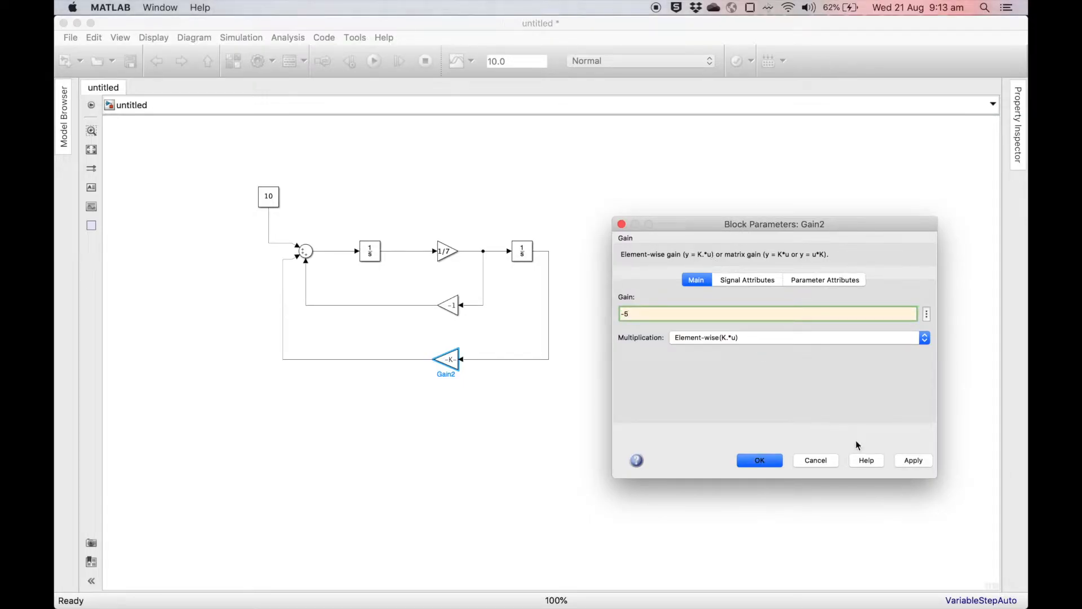
{"action": "left_click", "coordinate": [907, 460]}
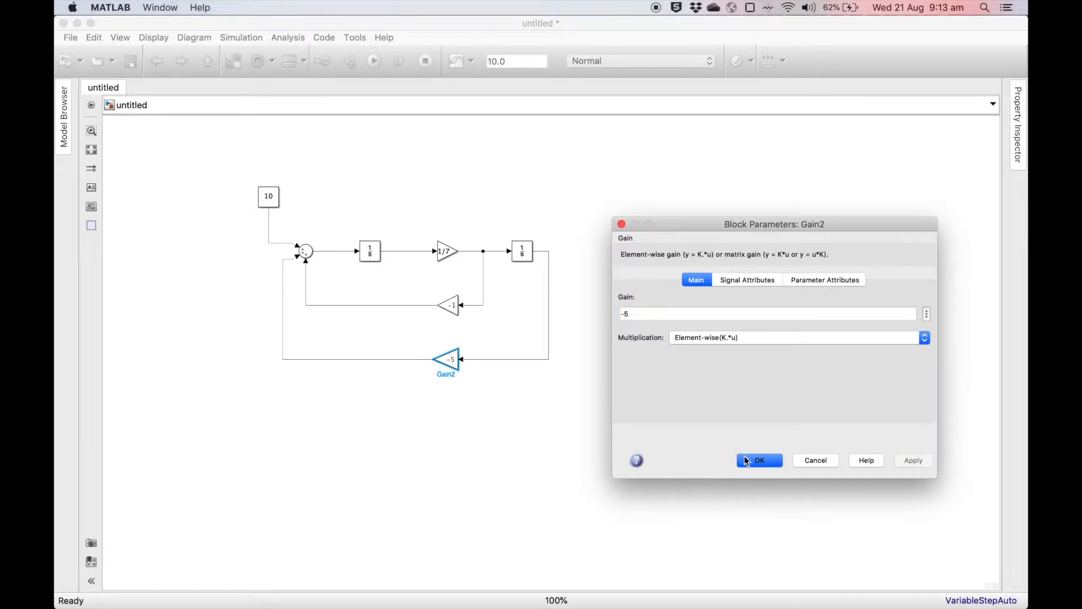
{"action": "left_click", "coordinate": [748, 460]}
{"action": "left_click", "coordinate": [620, 403]}
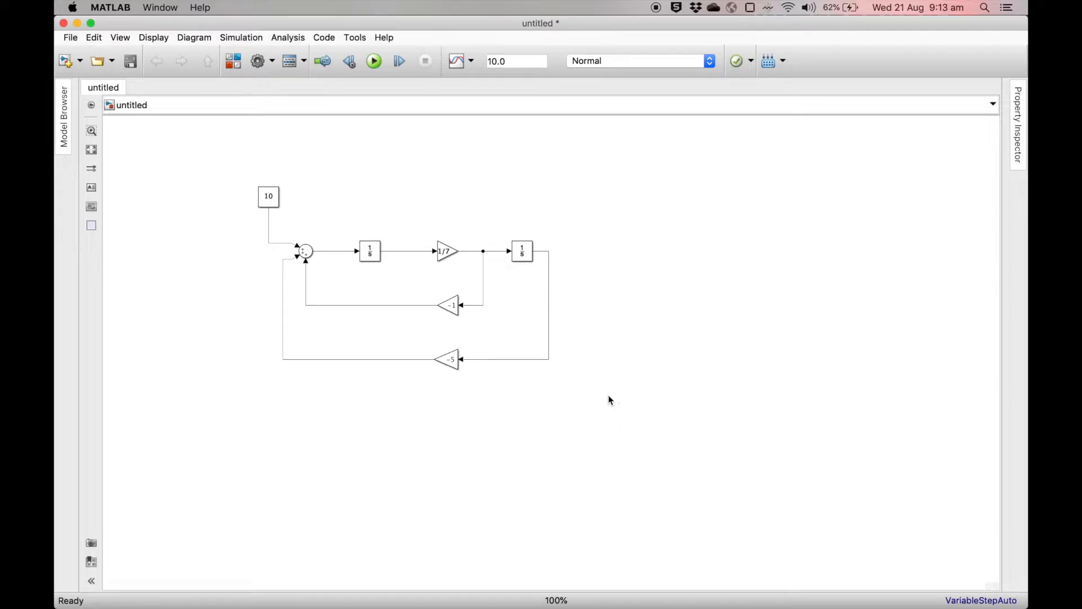
Step: Label the second integrator's output signal z1 and the first integrator's output signal z2
{"action": "left_click", "coordinate": [369, 251]}
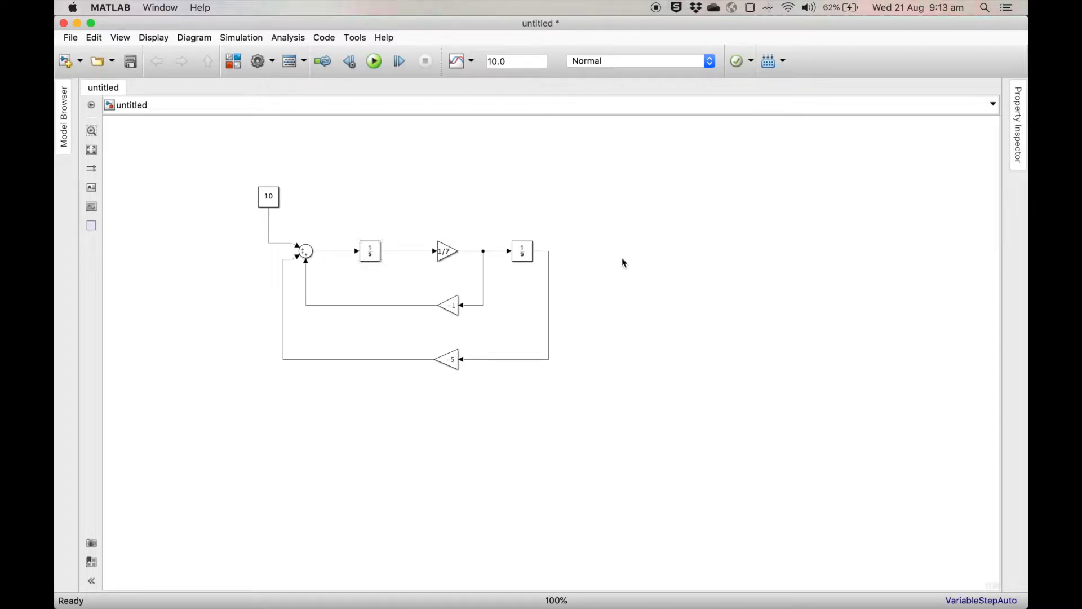
{"action": "left_click", "coordinate": [548, 256]}
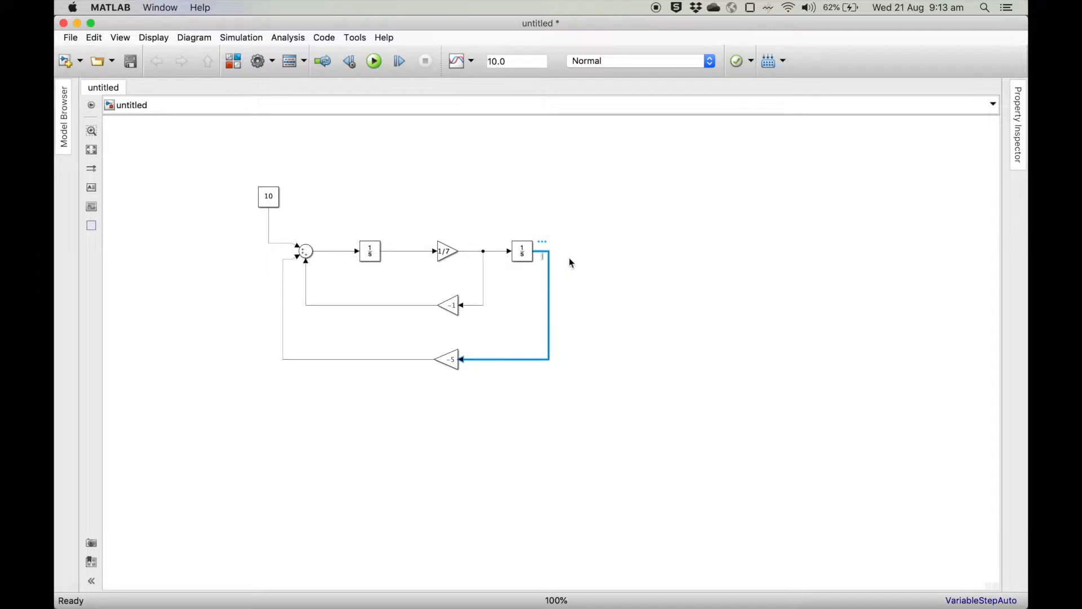
{"action": "type", "text": "z1"}
{"action": "left_click", "coordinate": [578, 246]}
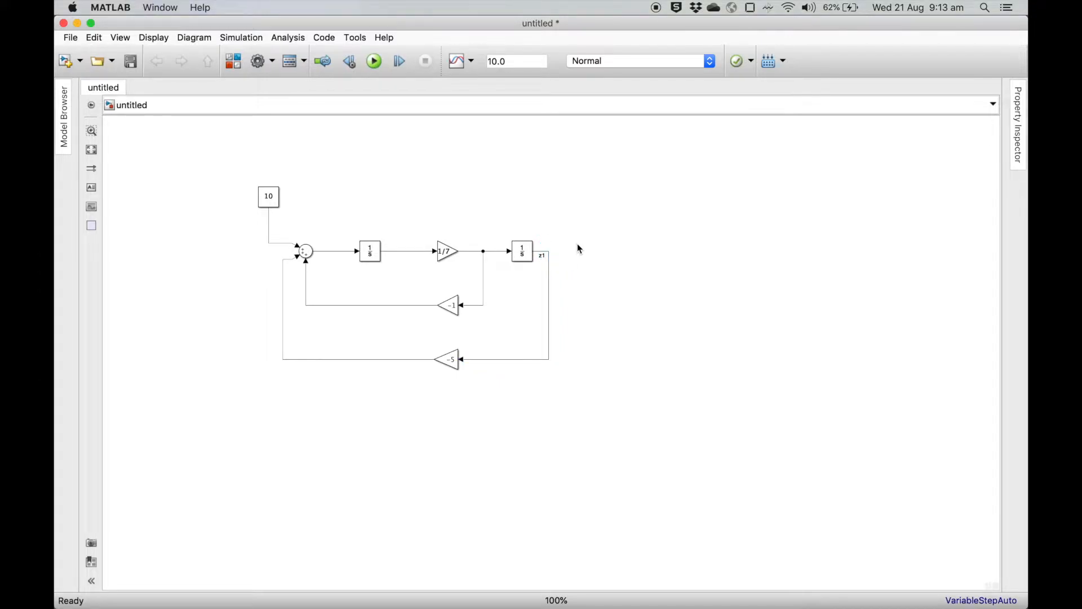
{"action": "double_click", "coordinate": [403, 254]}
{"action": "type", "text": "z2"}
{"action": "left_click", "coordinate": [679, 290]}
Step: Label the output signal of the forward 1/7 Gain block v and remove that label again
{"action": "left_click", "coordinate": [473, 253]}
{"action": "double_click", "coordinate": [473, 253]}
{"action": "type", "text": "v"}
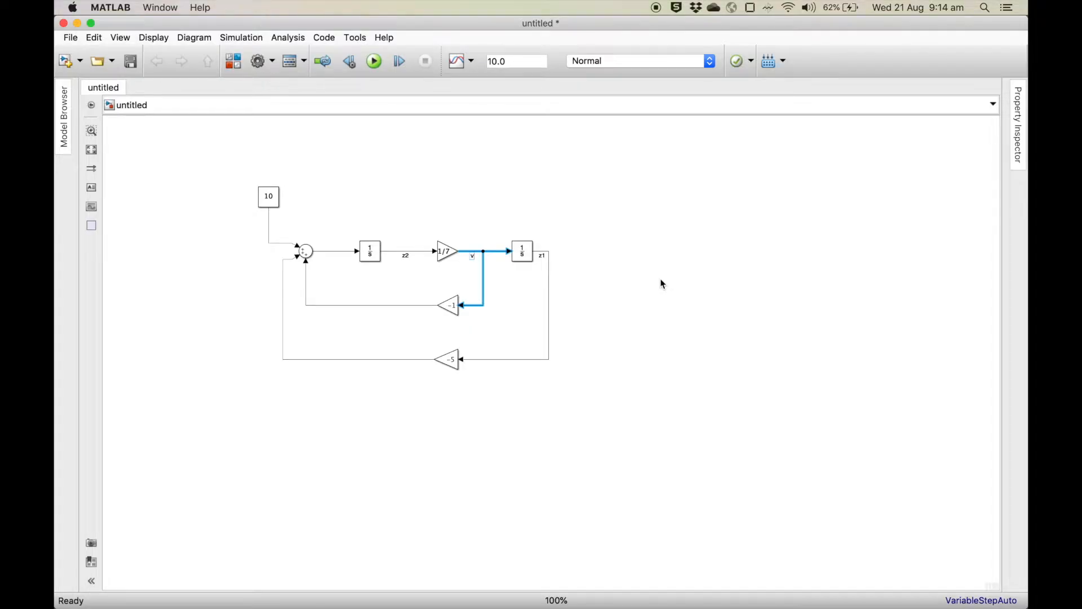
{"action": "key", "text": "BackSpace"}
{"action": "left_click", "coordinate": [660, 279]}
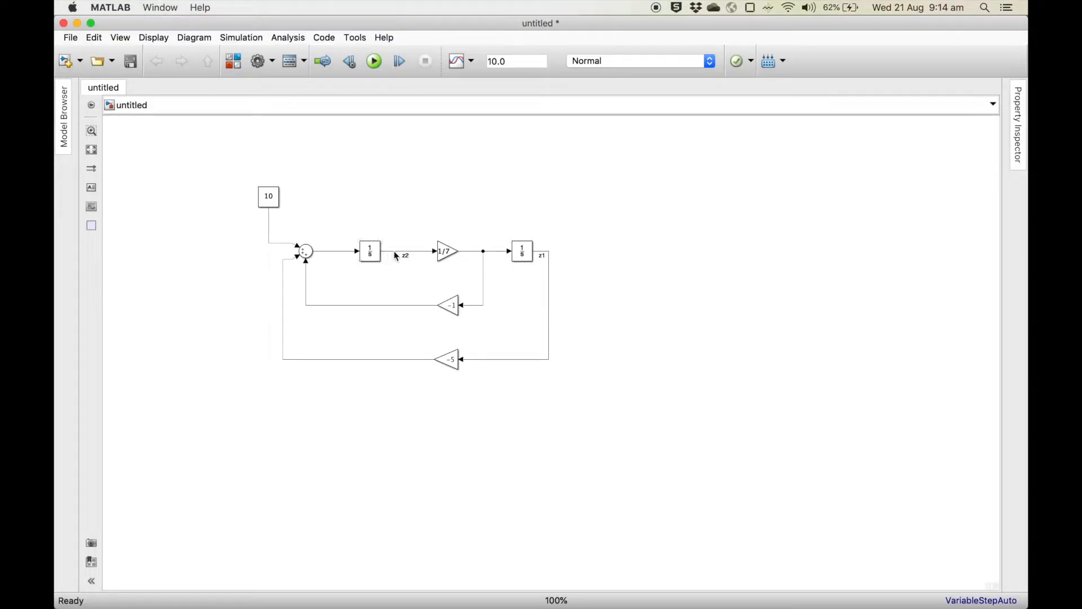
Step: Check the initial condition of the second integrator, which outputs z1, without changing it
{"action": "left_click", "coordinate": [521, 252]}
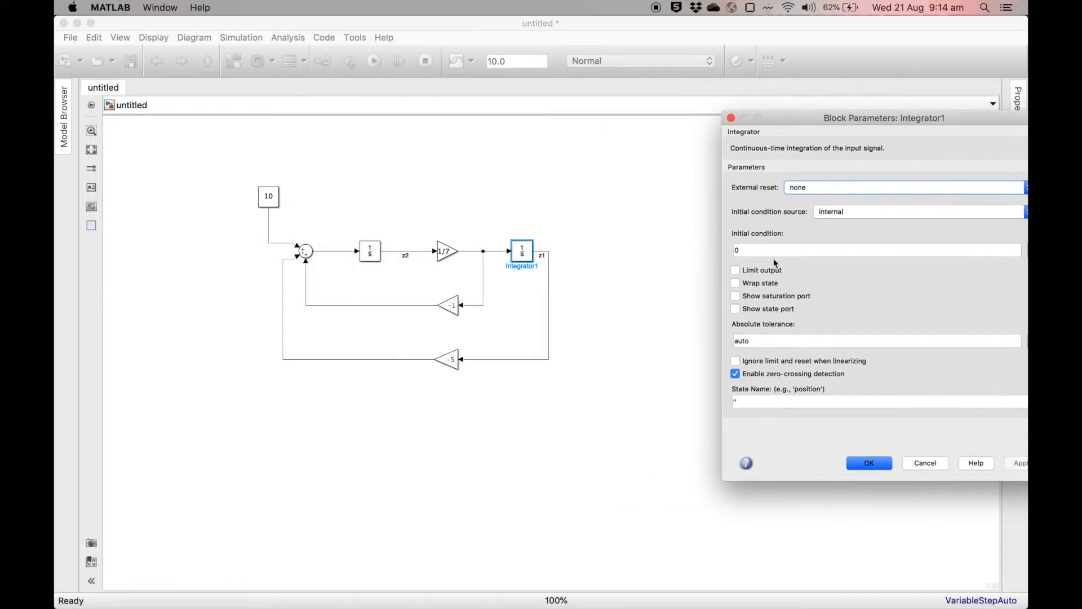
{"action": "left_click_drag", "start_coordinate": [917, 132], "coordinate": [752, 123]}
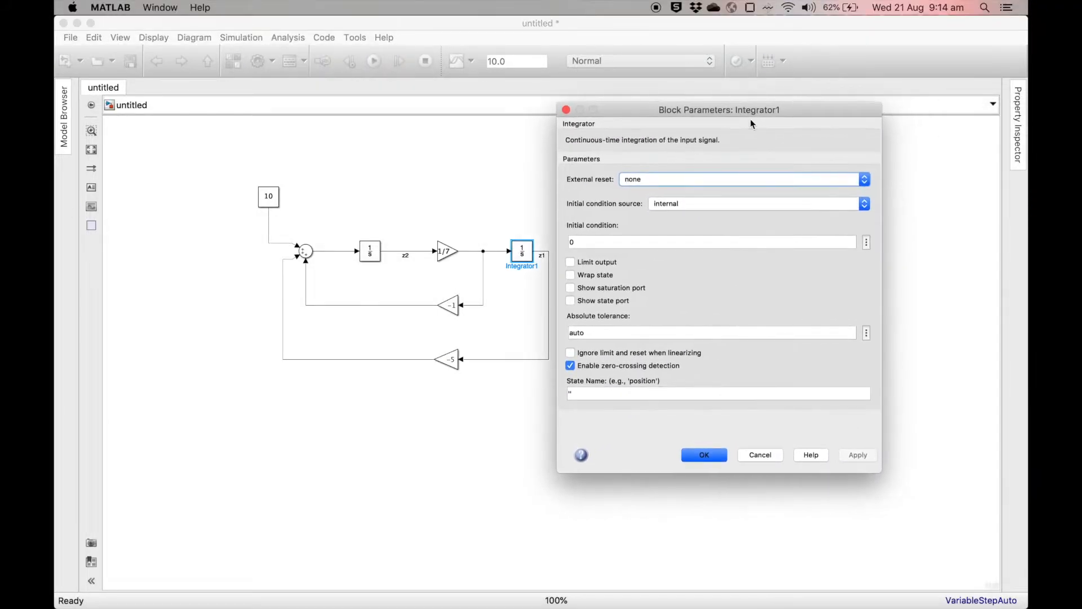
{"action": "left_click", "coordinate": [705, 455]}
Step: Set the initial condition of the first integrator, which outputs z2, to 1
{"action": "left_click", "coordinate": [375, 254]}
{"action": "double_click", "coordinate": [376, 255]}
{"action": "left_click_drag", "start_coordinate": [249, 72], "coordinate": [757, 111]}
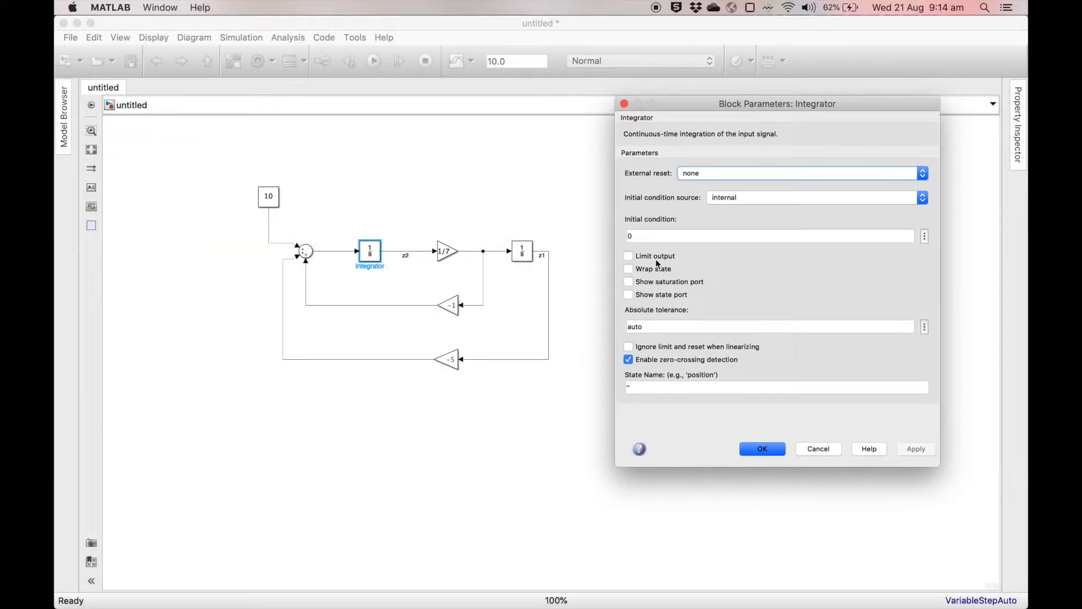
{"action": "left_click", "coordinate": [659, 233]}
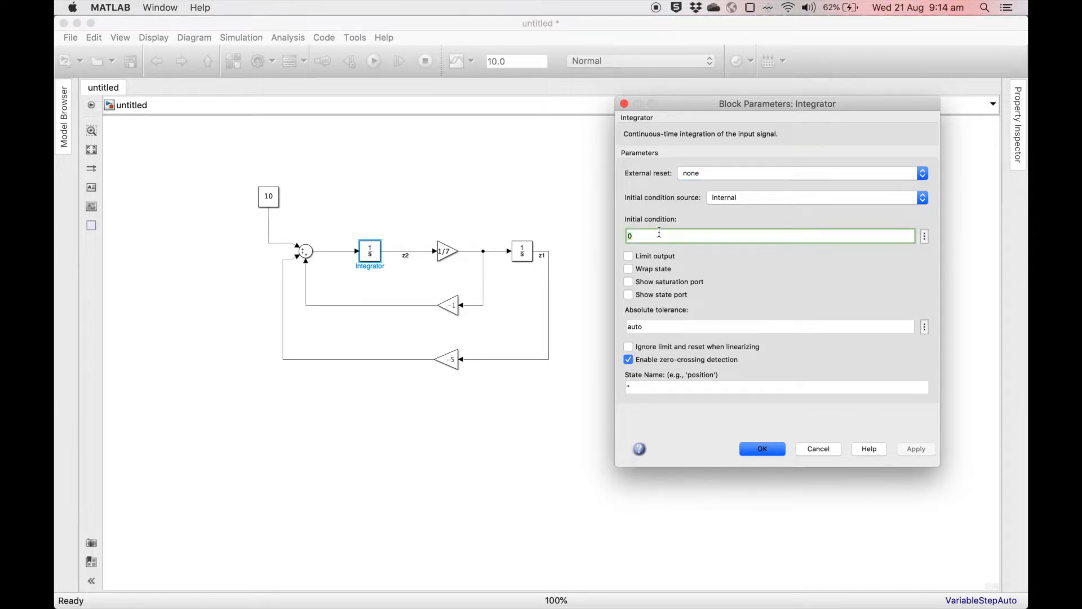
{"action": "key", "text": "BackSpace"}
{"action": "type", "text": "1"}
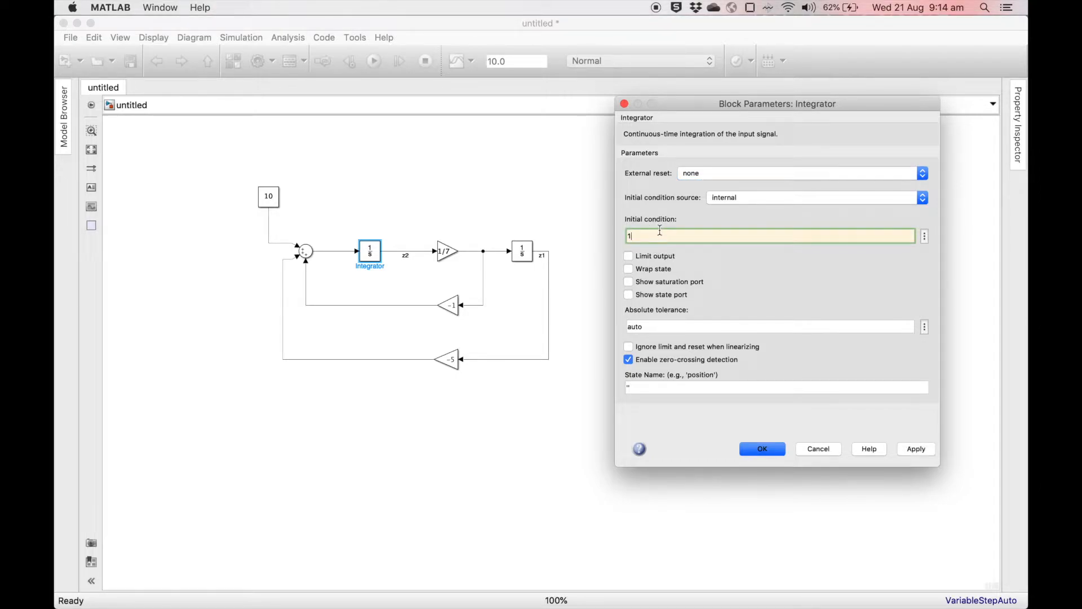
{"action": "left_click", "coordinate": [913, 449]}
{"action": "left_click", "coordinate": [761, 449]}
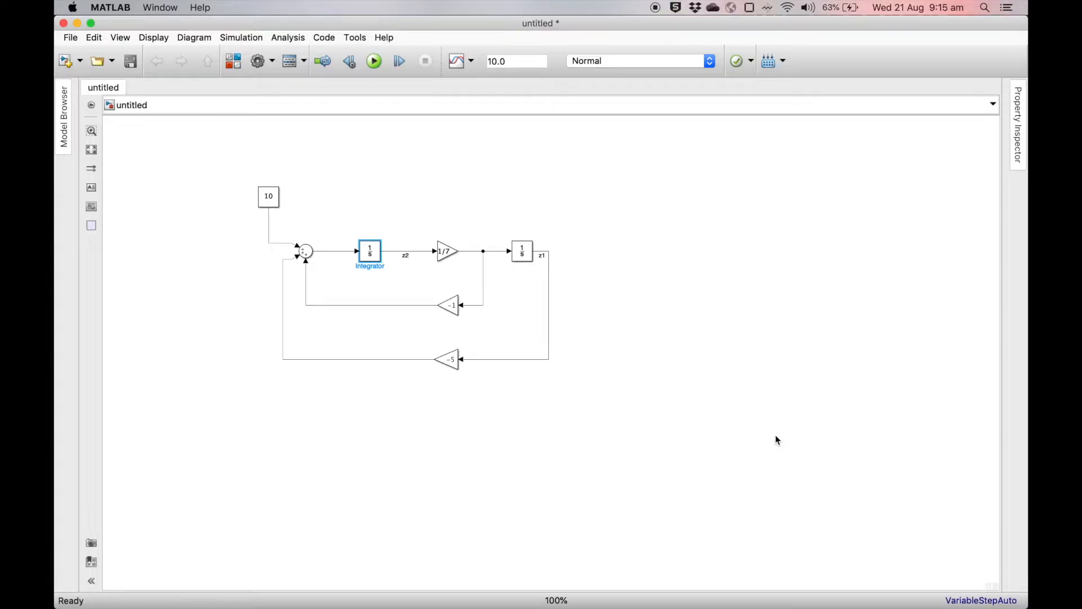
{"action": "left_click", "coordinate": [780, 423]}
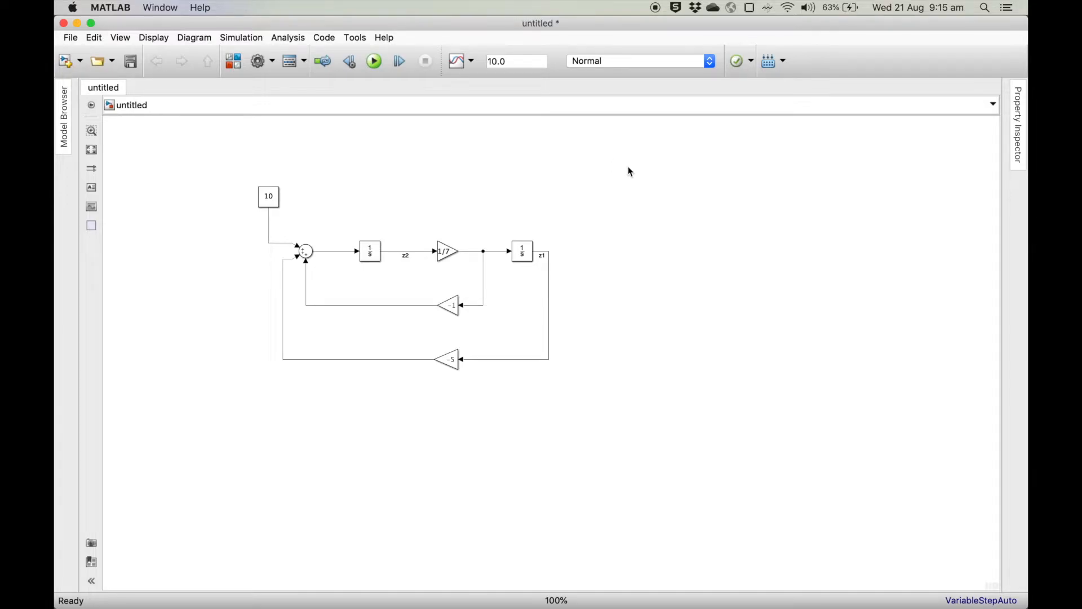
Step: Save the model as myfirstmodel.slx in the Simulink folder and run the simulation
{"action": "key", "text": "super+t"}
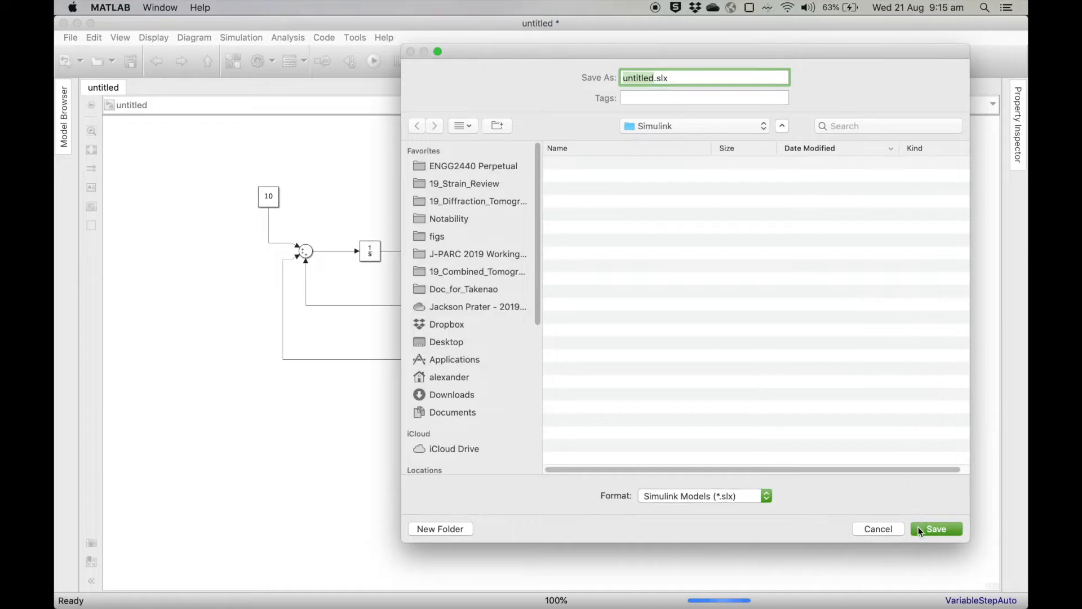
{"action": "type", "text": "myfirstmd"}
{"action": "type", "text": "del"}
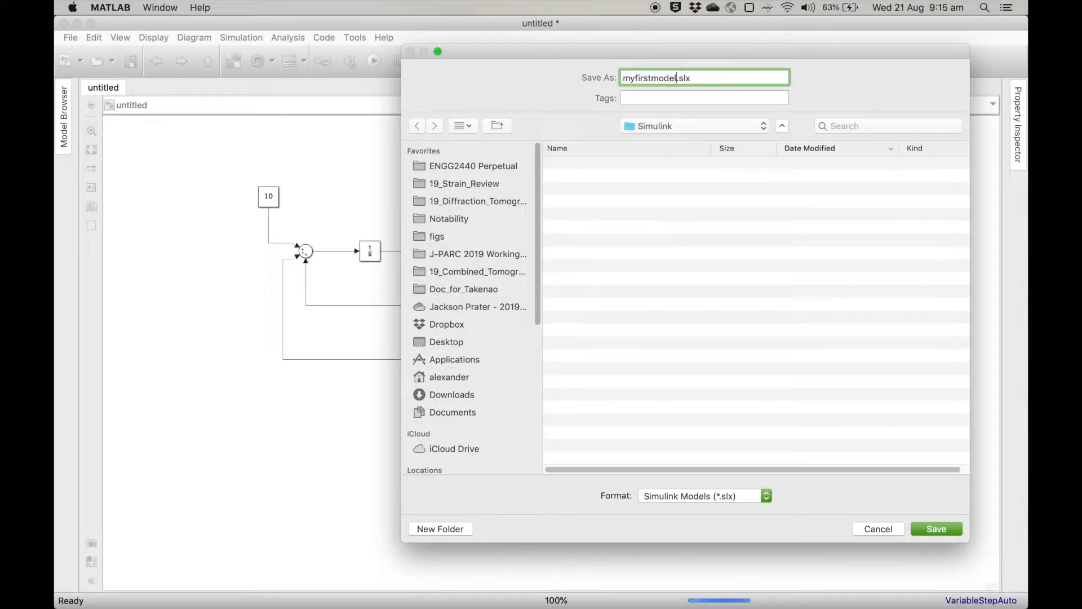
{"action": "left_click", "coordinate": [935, 529]}
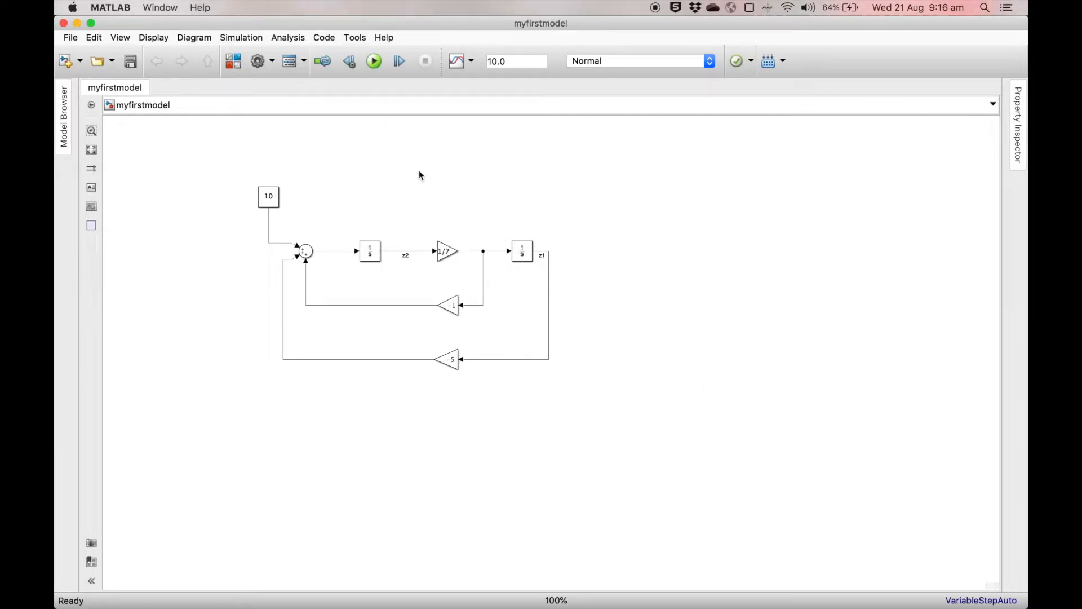
{"action": "left_click", "coordinate": [374, 61]}
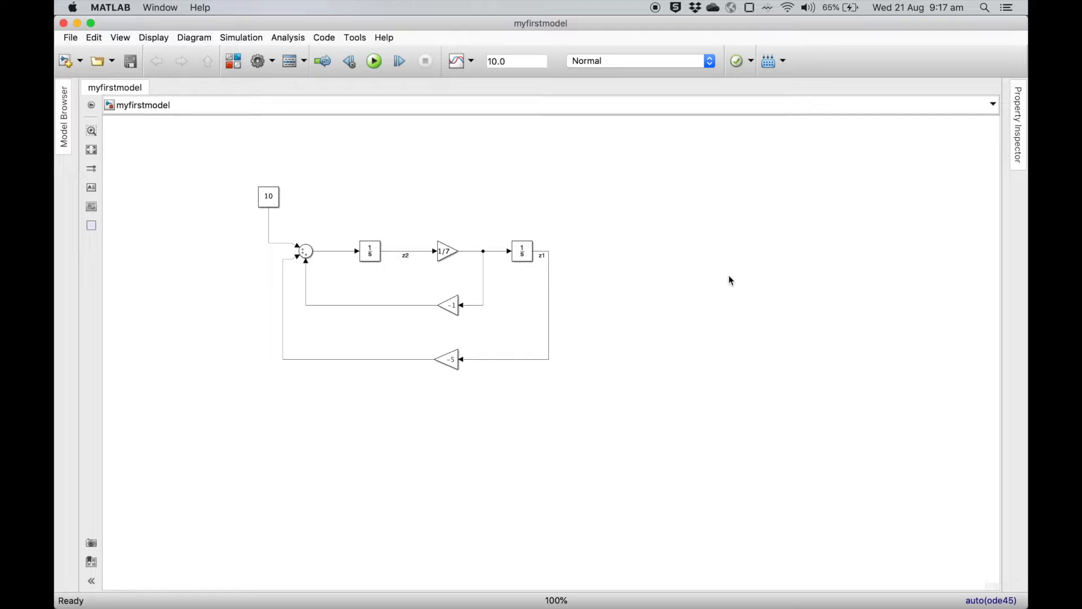
Step: Add a Simulink Scope block with 2 input ports and place it above and to the right of the second integrator
{"action": "double_click", "coordinate": [750, 261]}
{"action": "type", "text": "scope"}
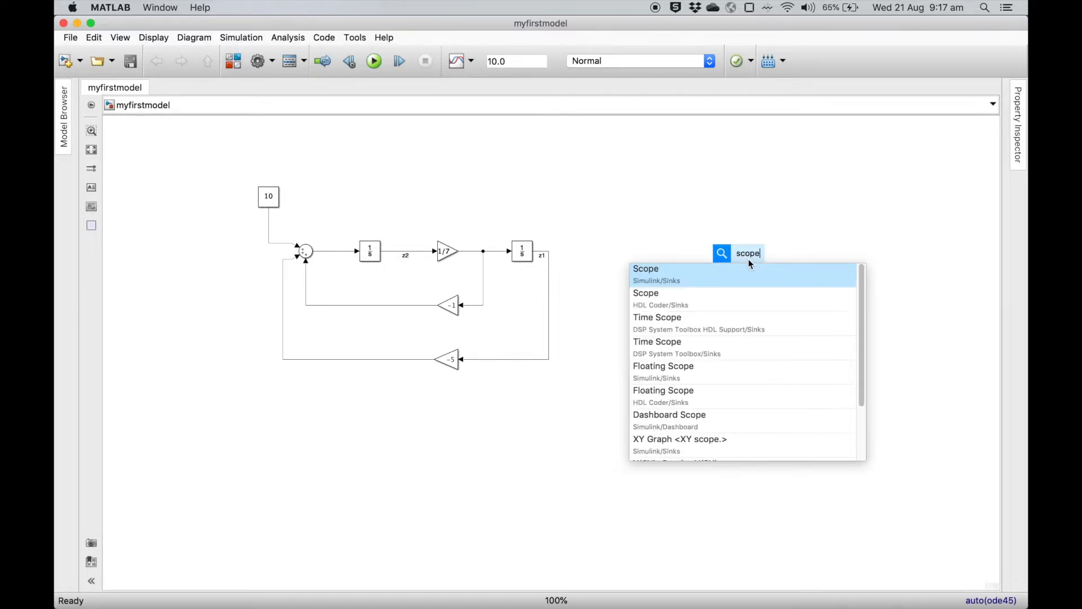
{"action": "key", "text": "Return"}
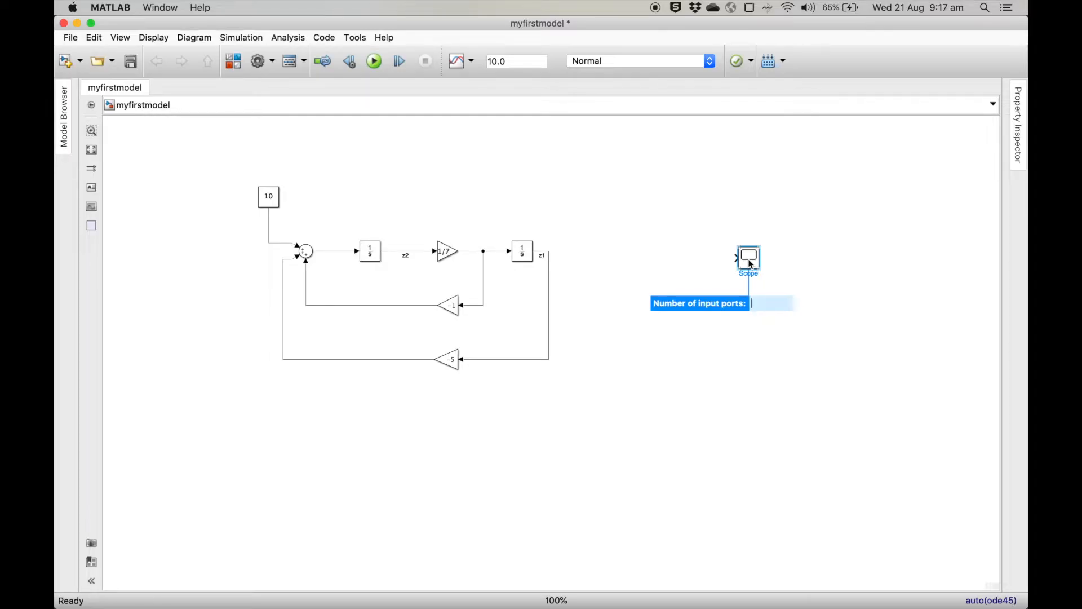
{"action": "type", "text": "2"}
{"action": "key", "text": "Return"}
{"action": "left_click_drag", "start_coordinate": [748, 258], "coordinate": [651, 184]}
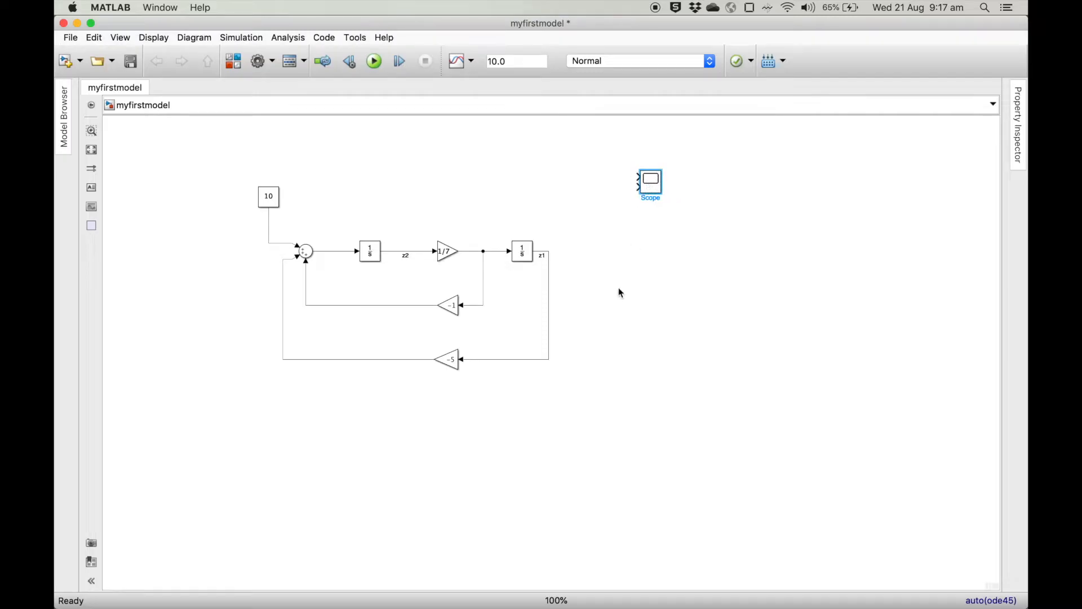
Step: Connect signal z2 to the Scope's upper input port and signal z1 to its lower input port
{"action": "mouse_move", "coordinate": [638, 176]}
{"action": "left_mouse_down"}
{"action": "mouse_move", "coordinate": [430, 196]}
{"action": "mouse_move", "coordinate": [399, 250]}
{"action": "left_mouse_up"}
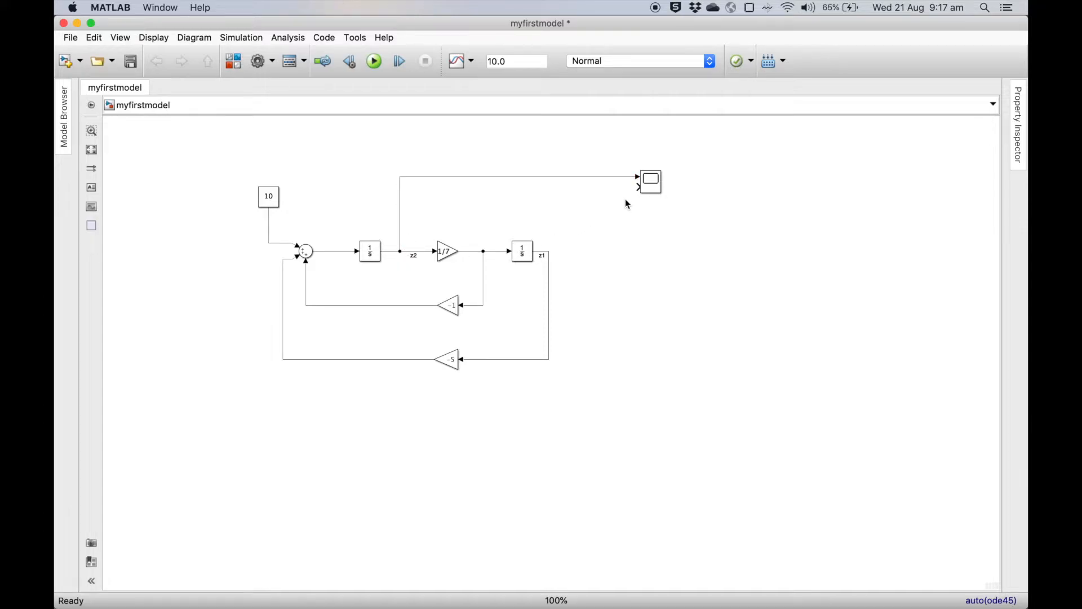
{"action": "mouse_move", "coordinate": [638, 186]}
{"action": "left_mouse_down"}
{"action": "mouse_move", "coordinate": [591, 201]}
{"action": "mouse_move", "coordinate": [550, 251]}
{"action": "left_mouse_up"}
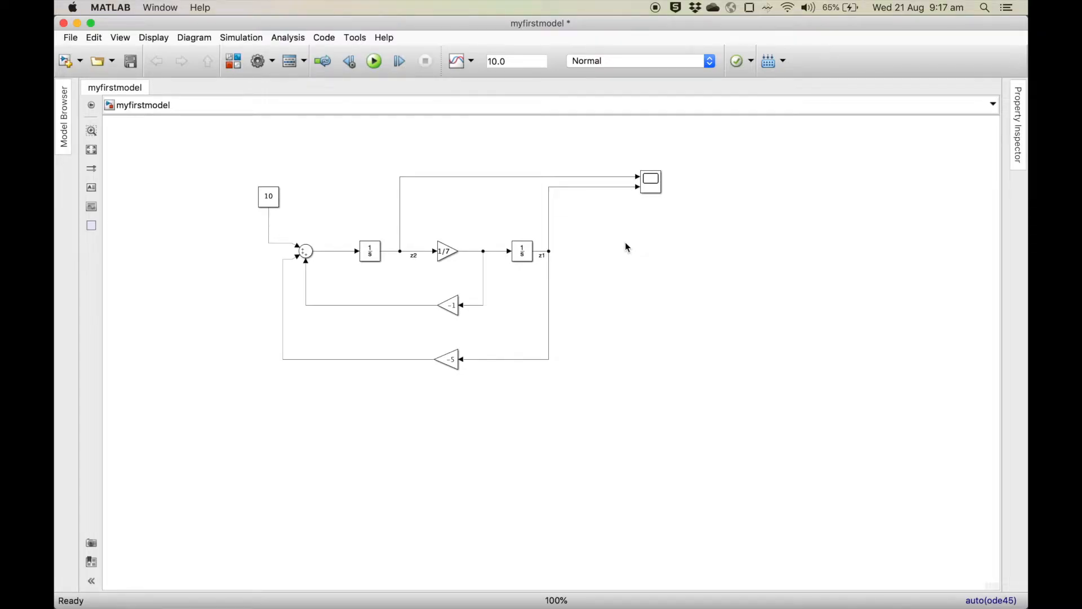
Step: Run the simulation and examine the z2 and z1 responses on the Scope
{"action": "left_click", "coordinate": [374, 60]}
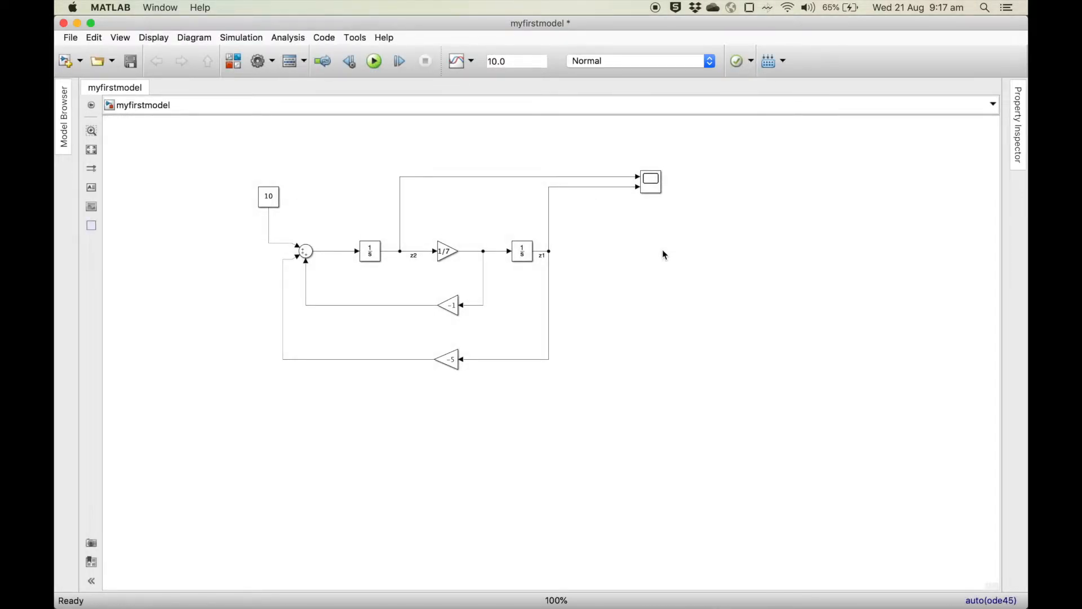
{"action": "left_click", "coordinate": [651, 185]}
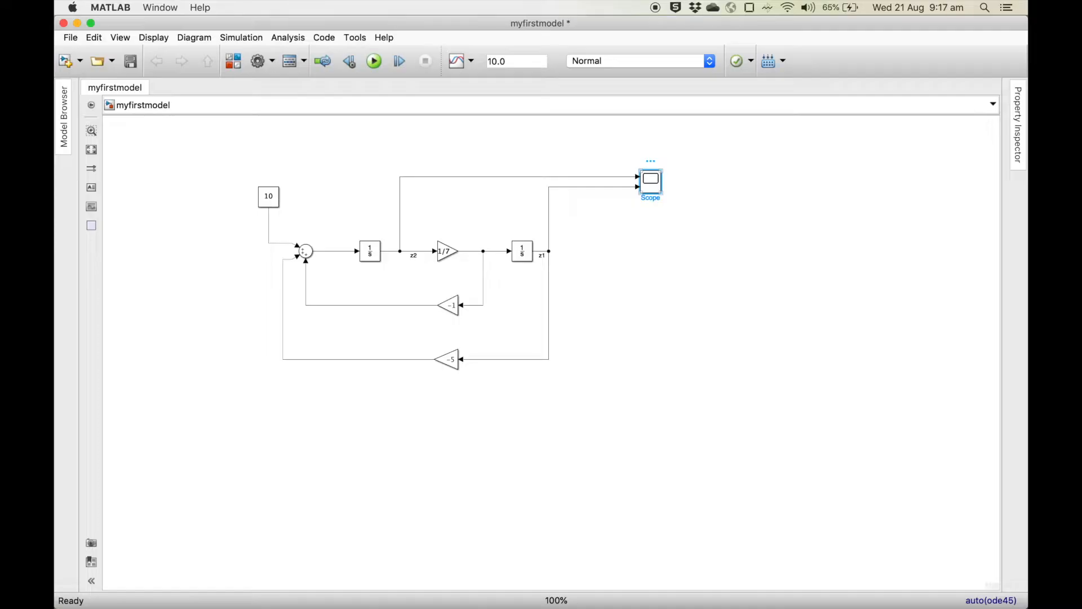
{"action": "left_click_drag", "start_coordinate": [113, 230], "coordinate": [762, 153]}
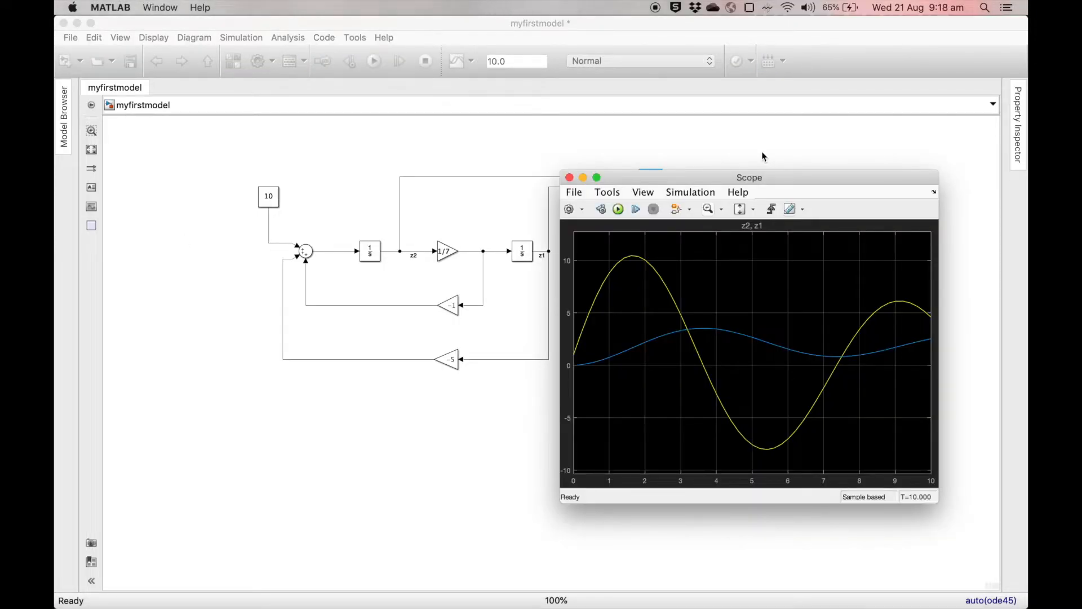
{"action": "left_click_drag", "start_coordinate": [770, 177], "coordinate": [741, 223]}
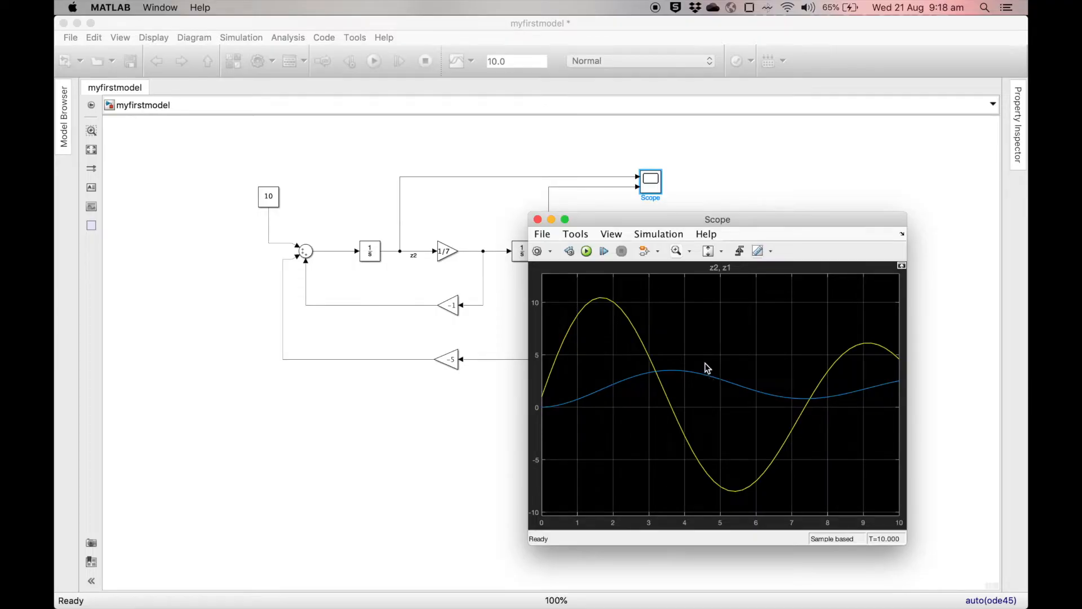
{"action": "left_click", "coordinate": [538, 219]}
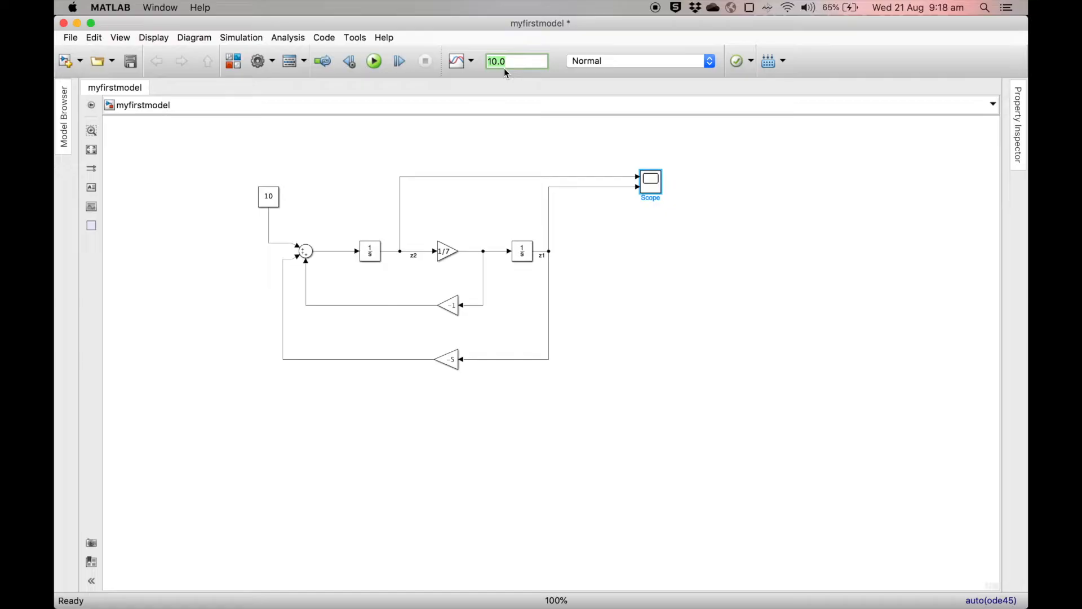
Step: Set the simulation stop time to 100, rerun the model and view the z2 and z1 responses on the Scope
{"action": "type", "text": "0"}
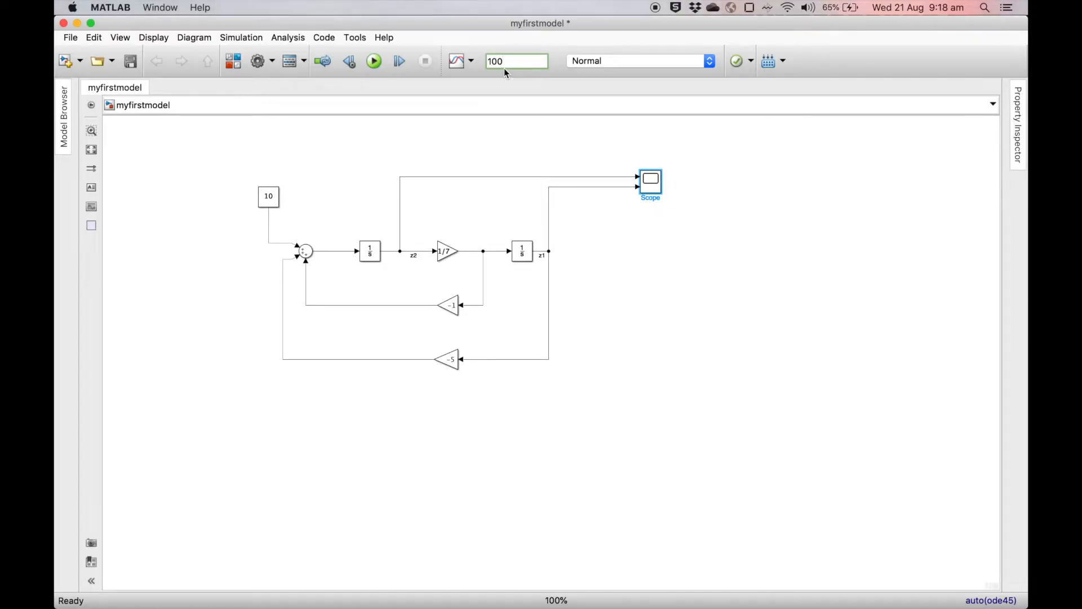
{"action": "left_click", "coordinate": [382, 65]}
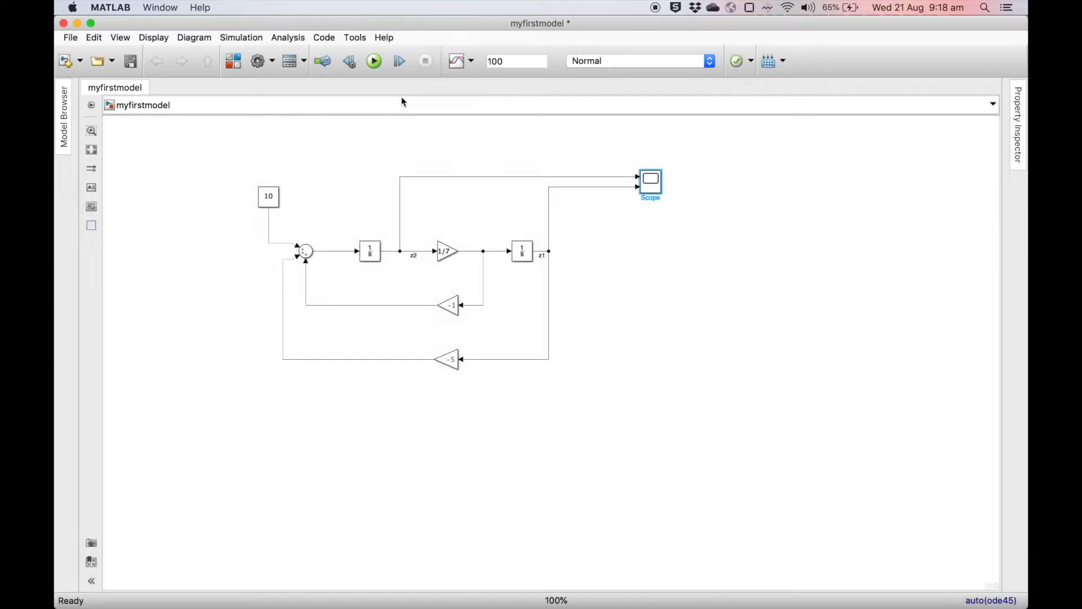
{"action": "left_click", "coordinate": [652, 189]}
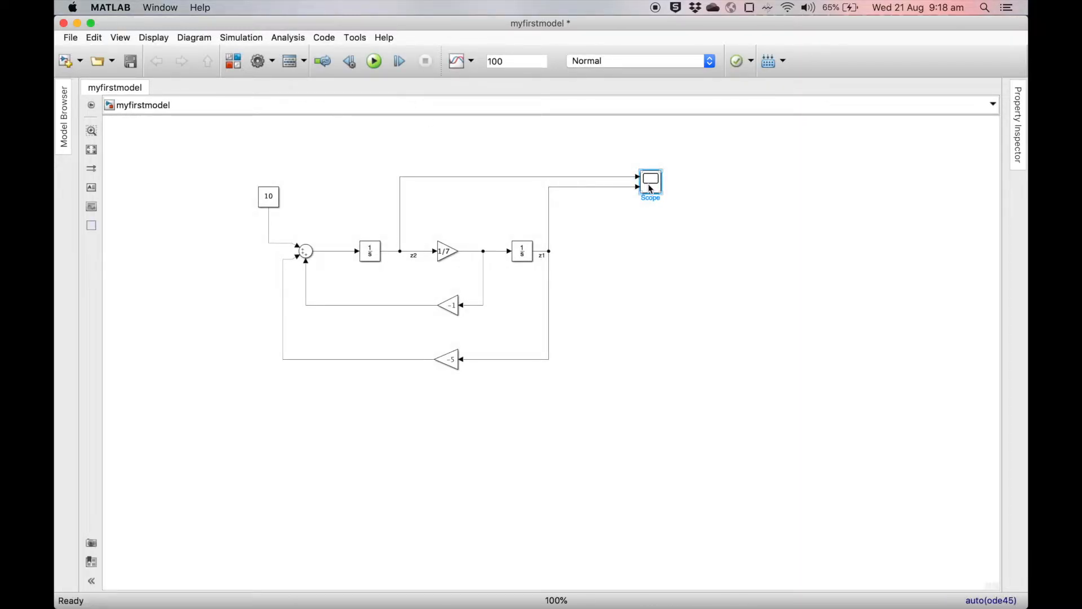
{"action": "double_click", "coordinate": [651, 189]}
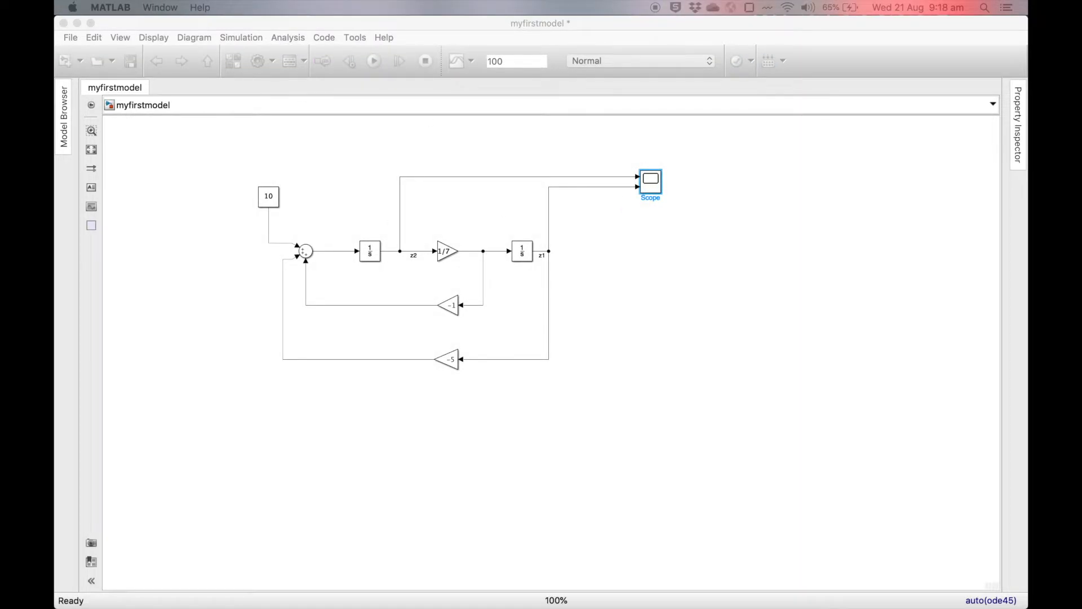
{"action": "left_click_drag", "start_coordinate": [147, 231], "coordinate": [684, 210]}
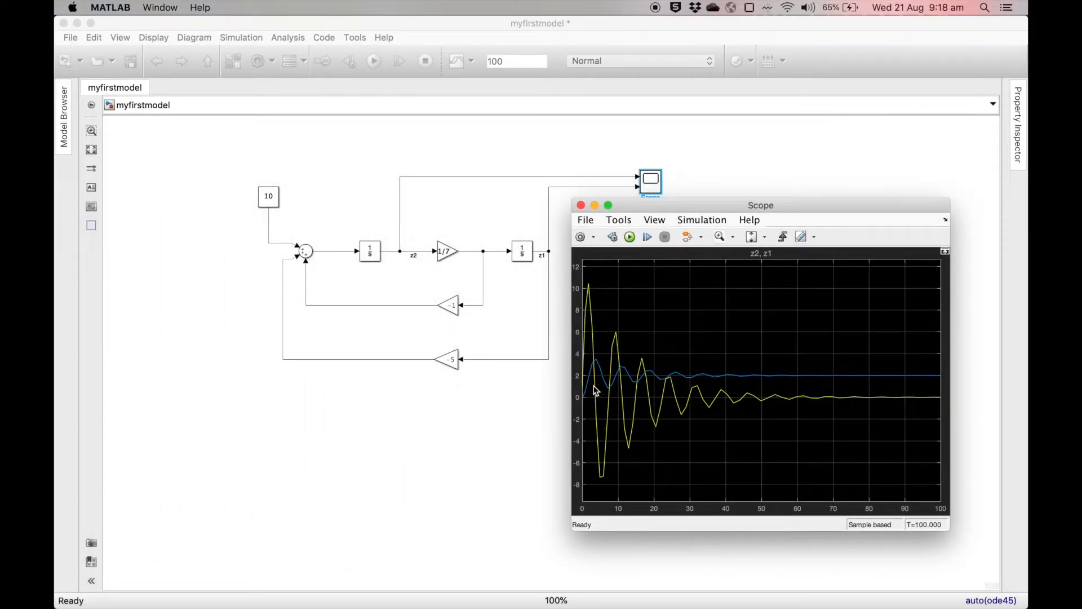
{"action": "left_click", "coordinate": [590, 297]}
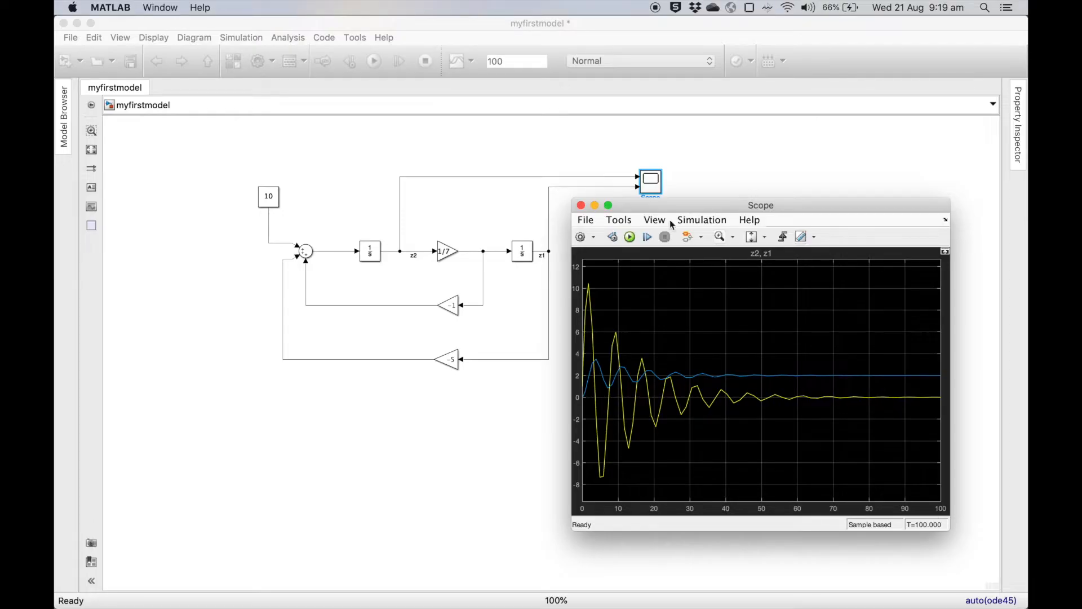
{"action": "left_click", "coordinate": [582, 205]}
{"action": "left_click", "coordinate": [766, 345]}
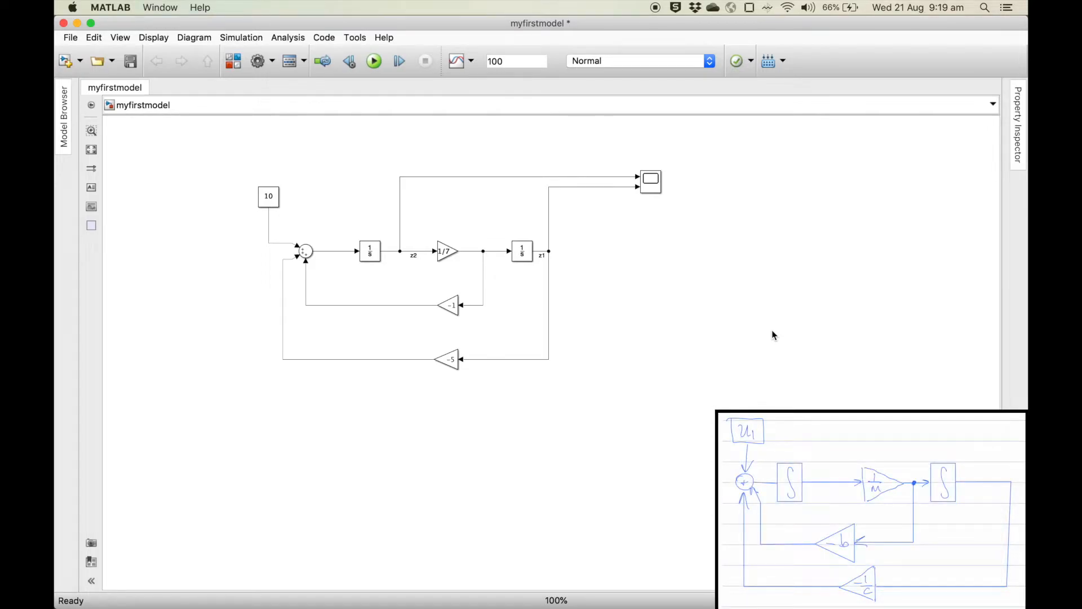
Step: Set the gain of the block between the two integrators to 1/6
{"action": "double_click", "coordinate": [447, 248]}
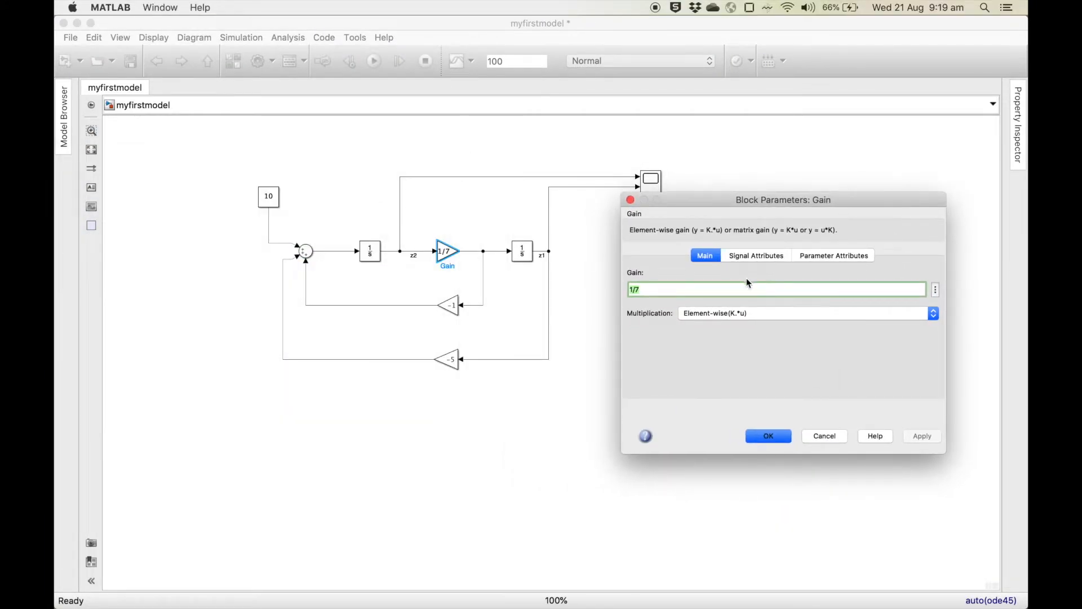
{"action": "left_click", "coordinate": [755, 282]}
{"action": "key", "text": "BackSpace"}
{"action": "type", "text": "6"}
{"action": "left_click", "coordinate": [924, 436]}
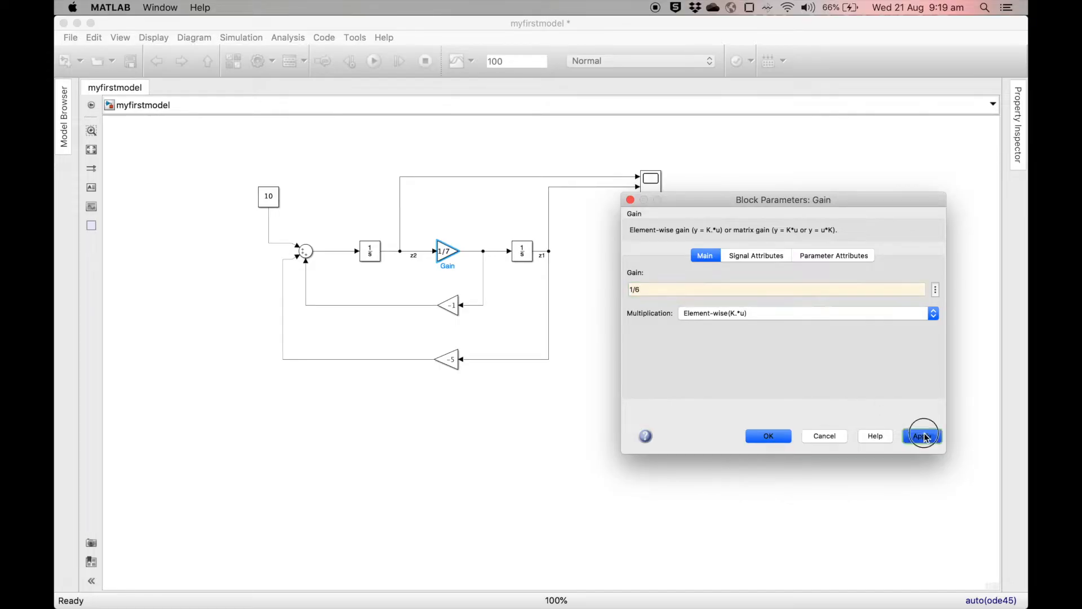
{"action": "left_click", "coordinate": [753, 436]}
Step: Rerun the simulation with the new gain and examine both responses on the Scope
{"action": "left_click", "coordinate": [375, 61]}
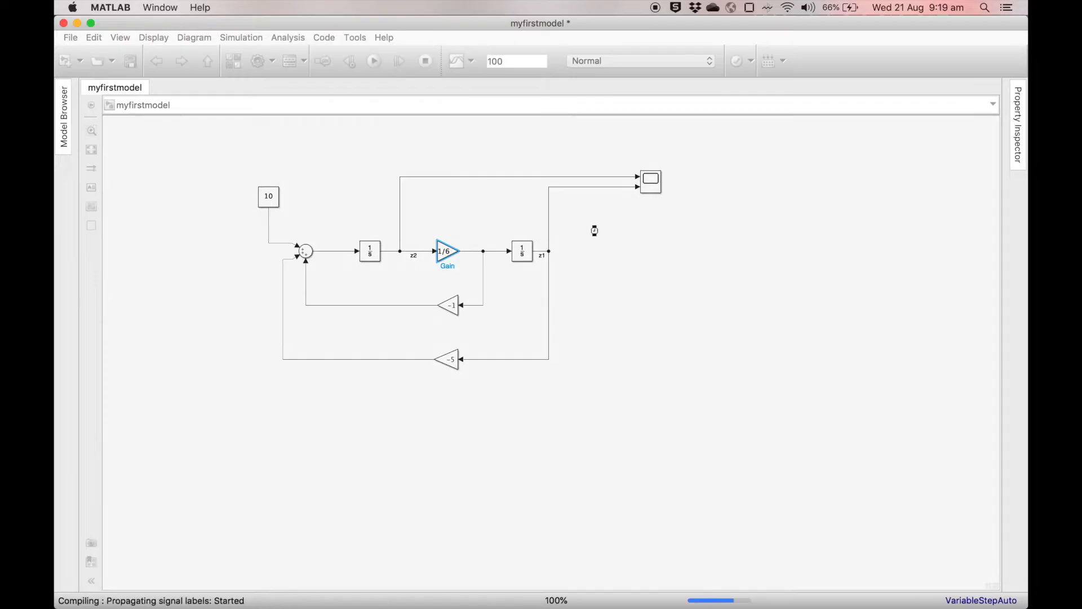
{"action": "double_click", "coordinate": [648, 181]}
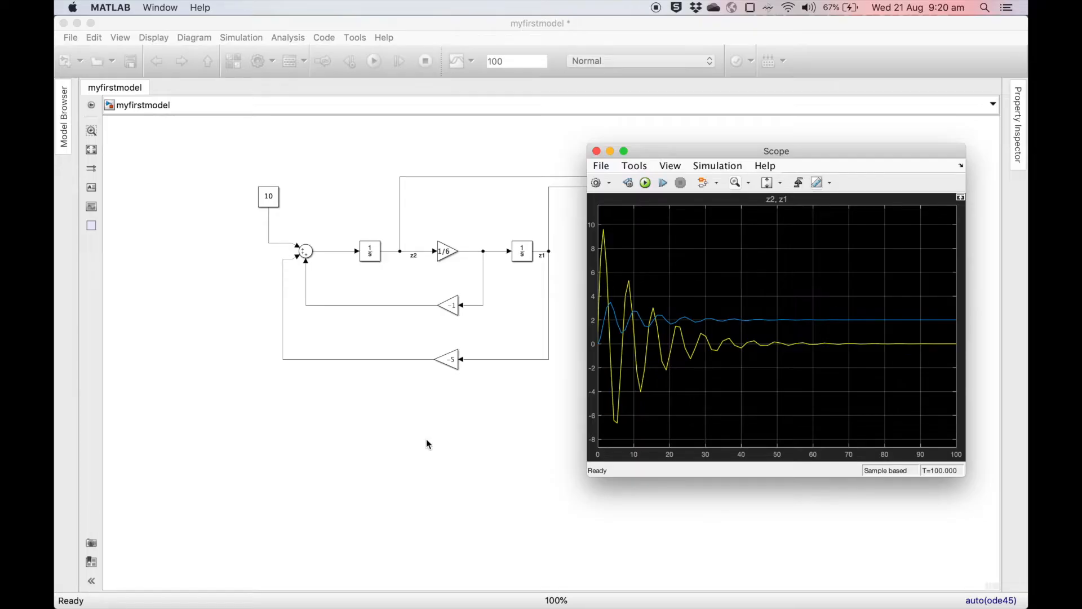
{"action": "left_click", "coordinate": [597, 151]}
Step: Delete the Scope block together with its two incoming signal lines
{"action": "left_click_drag", "start_coordinate": [610, 142], "coordinate": [669, 193]}
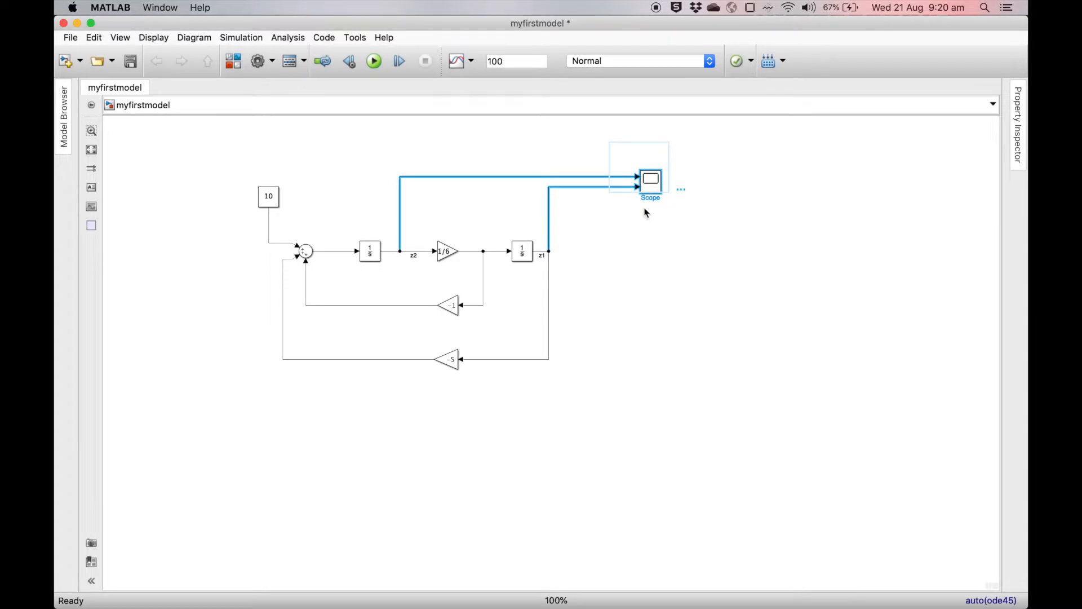
{"action": "key", "text": "Delete"}
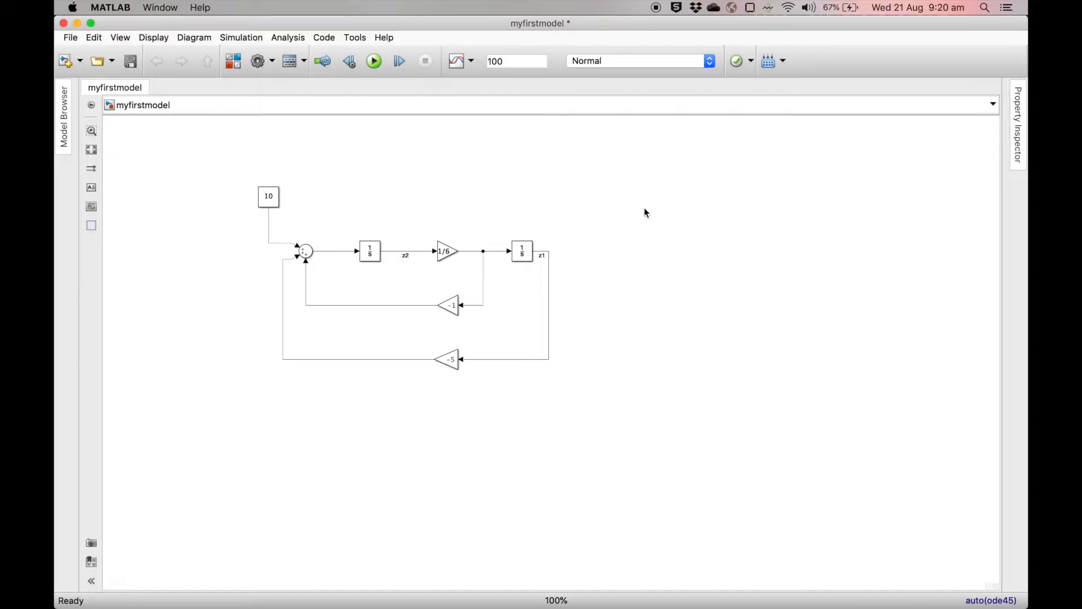
Step: Add a Simulink To Workspace block with variable name z1 beyond the second integrator and connect it to signal z1
{"action": "double_click", "coordinate": [647, 213]}
{"action": "type", "text": "to"}
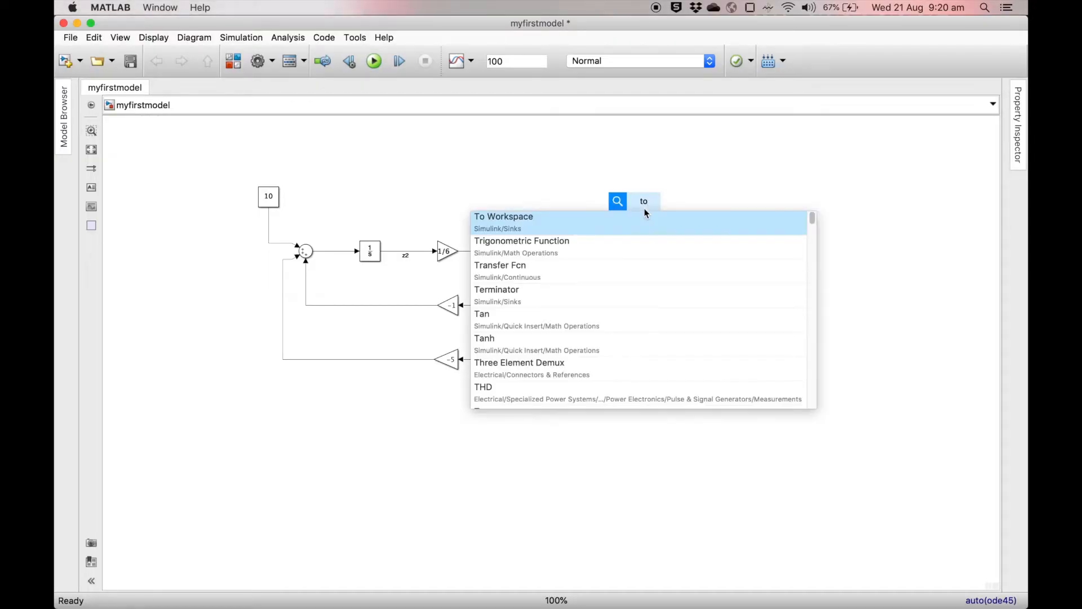
{"action": "type", "text": " work"}
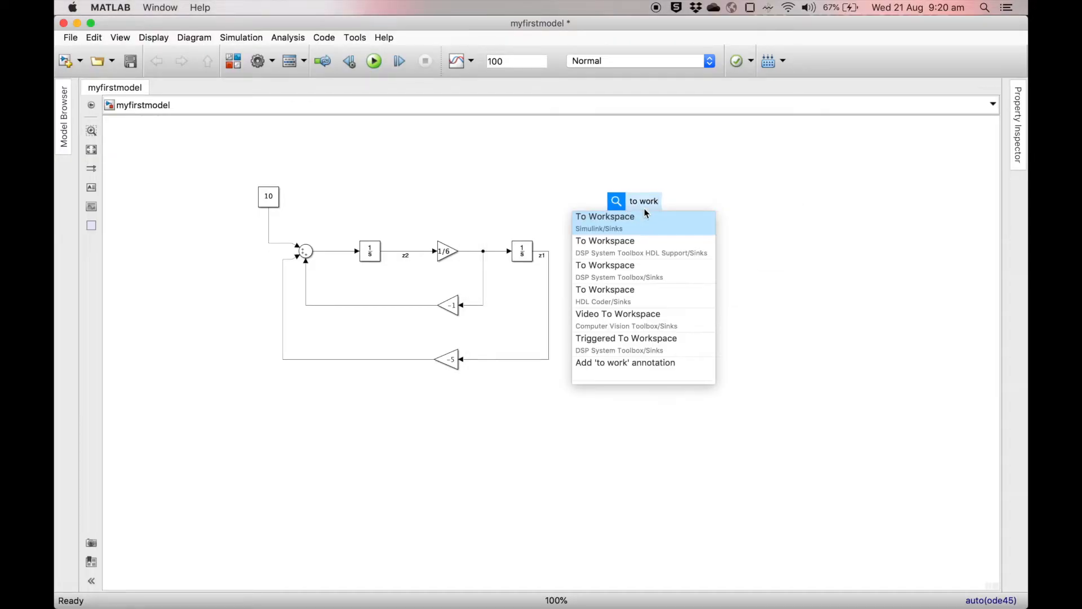
{"action": "key", "text": "Return"}
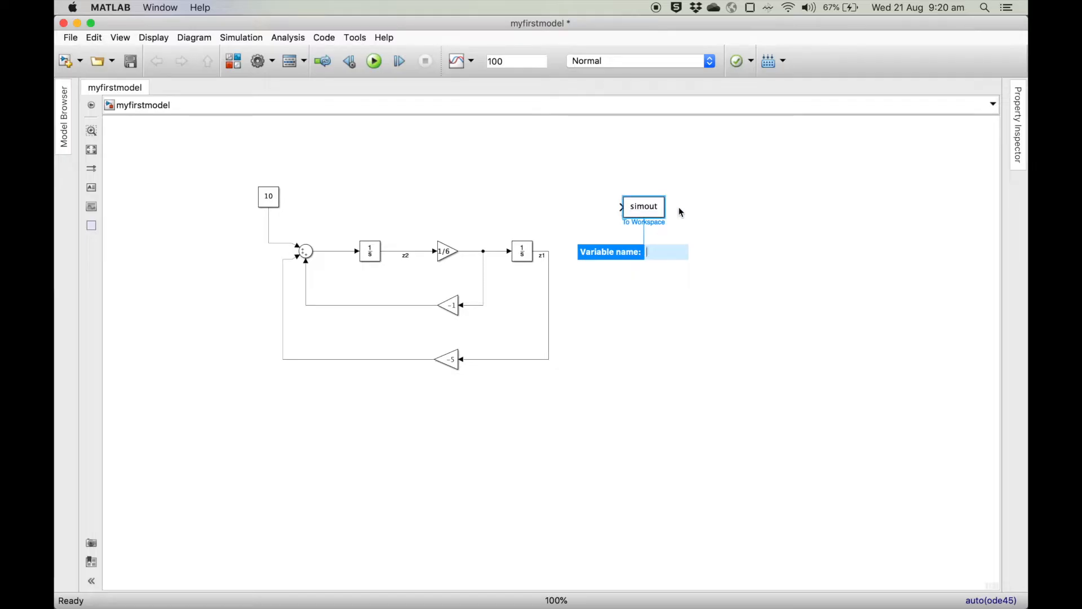
{"action": "type", "text": "z1"}
{"action": "key", "text": "Return"}
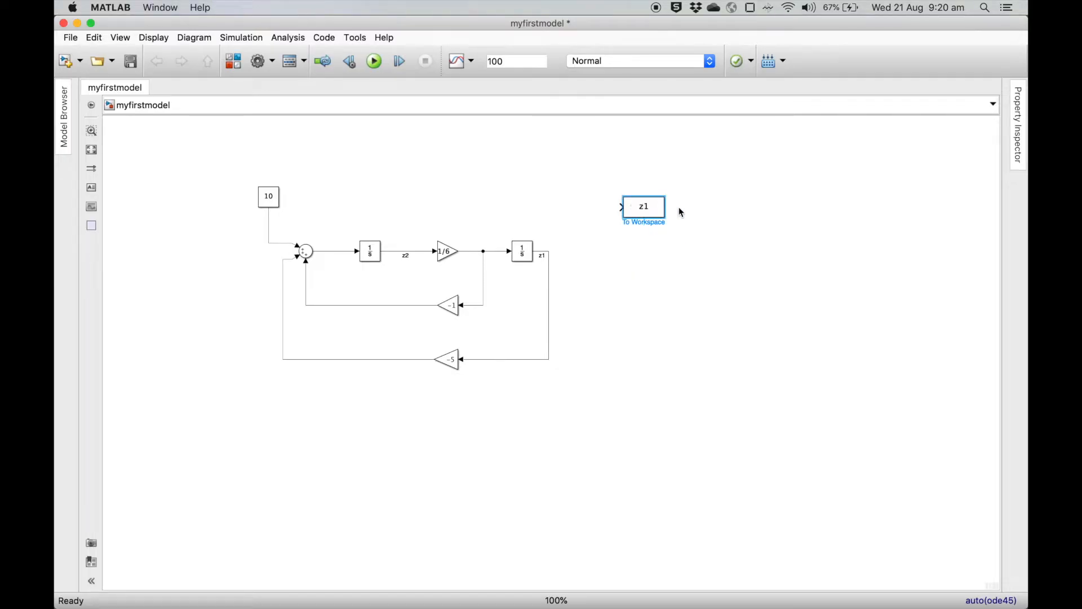
{"action": "left_click", "coordinate": [662, 205]}
{"action": "mouse_move", "coordinate": [662, 205]}
{"action": "left_mouse_down"}
{"action": "mouse_move", "coordinate": [669, 249]}
{"action": "mouse_move", "coordinate": [549, 252]}
{"action": "left_mouse_up"}
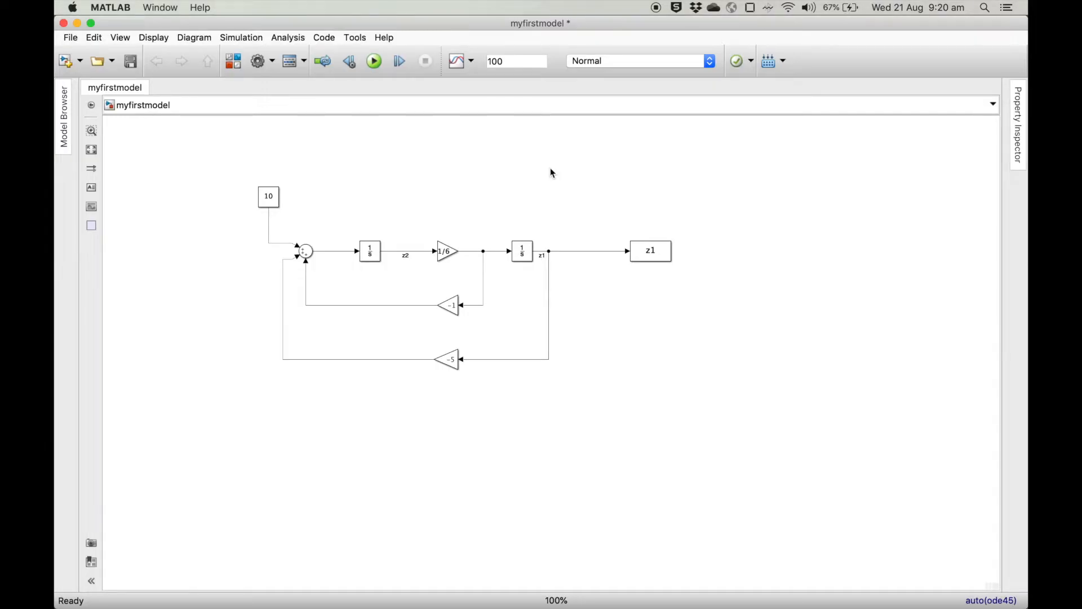
Step: Add a second Simulink To Workspace block above the 1/6 gain and connect it to signal z2
{"action": "double_click", "coordinate": [463, 167]}
{"action": "type", "text": "to work"}
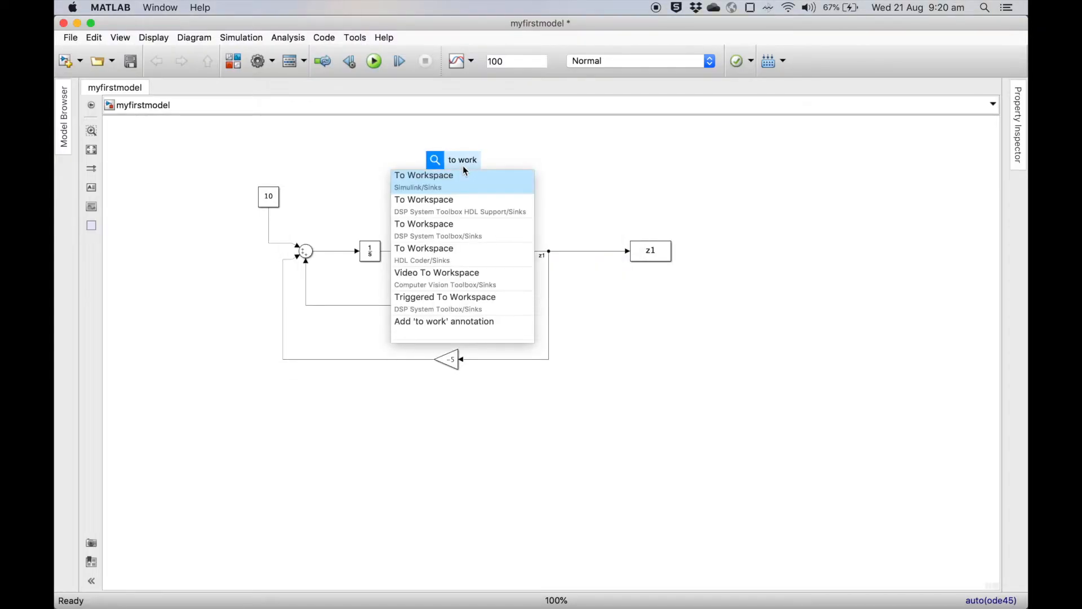
{"action": "key", "text": "Return"}
{"action": "left_click_drag", "start_coordinate": [436, 169], "coordinate": [398, 251]}
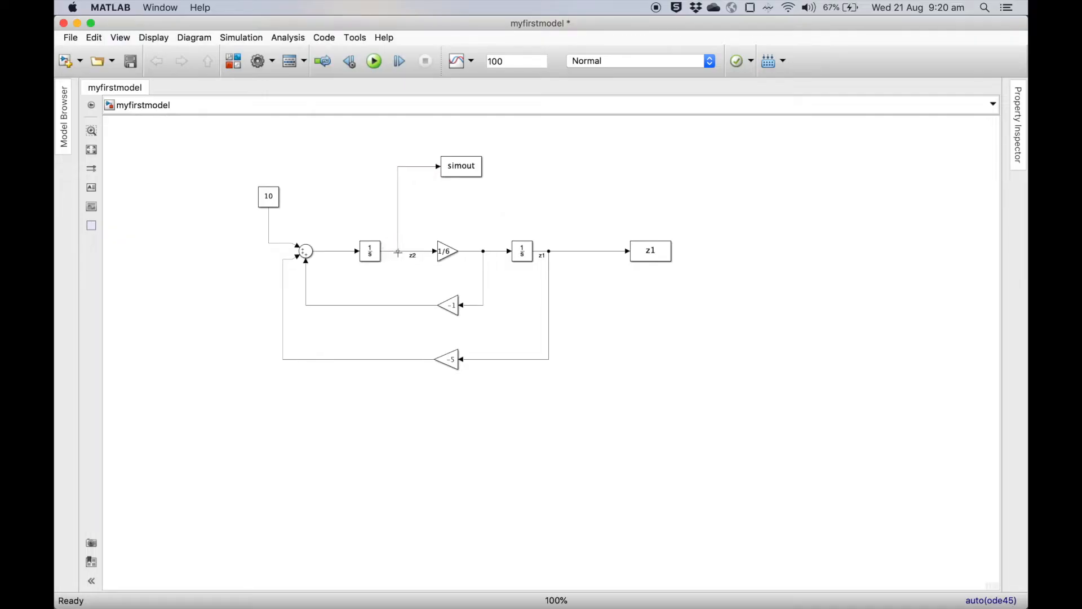
Step: Set the variable name of the second To Workspace block to z2
{"action": "double_click", "coordinate": [469, 170]}
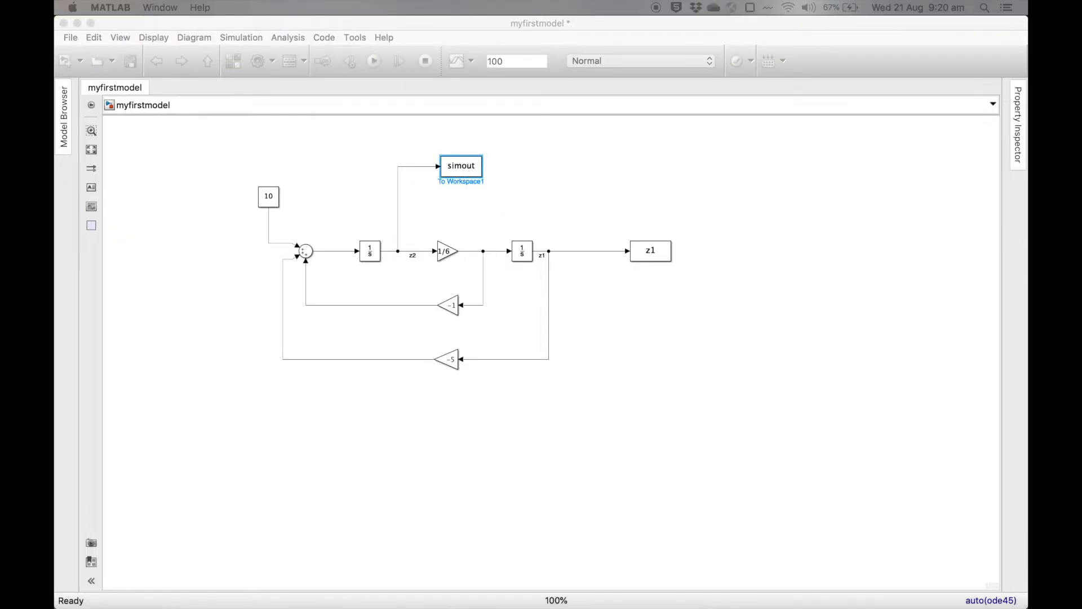
{"action": "left_click_drag", "start_coordinate": [708, 22], "coordinate": [769, 113]}
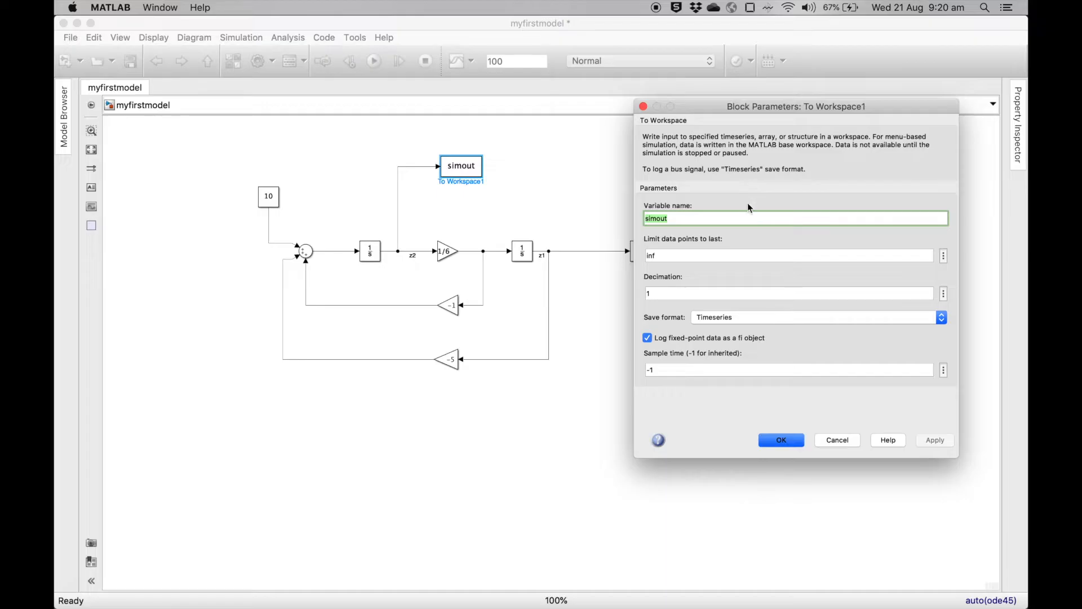
{"action": "type", "text": "z2"}
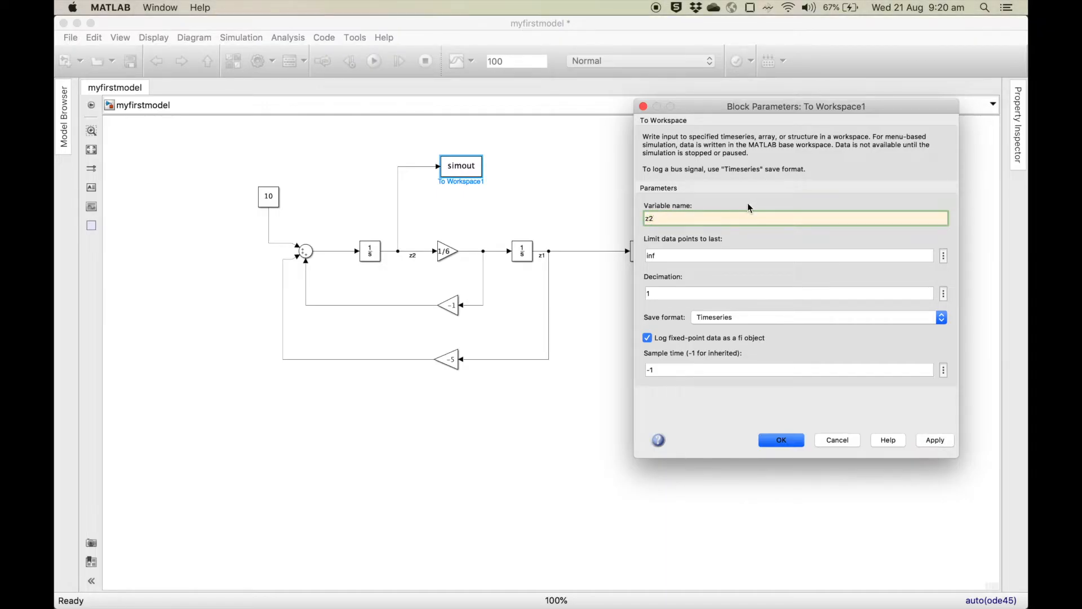
{"action": "left_click", "coordinate": [935, 439]}
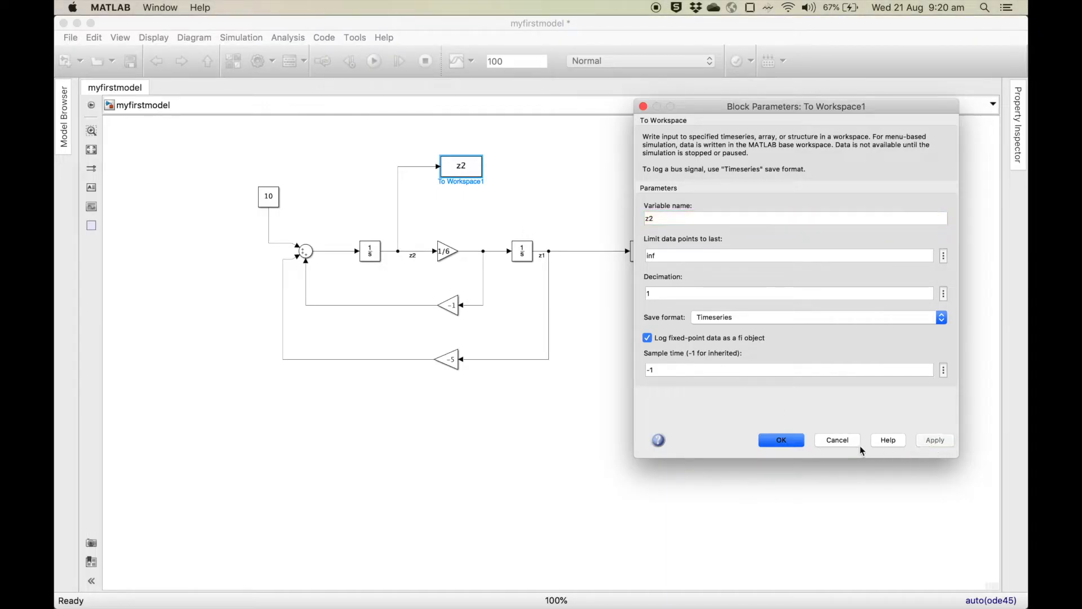
{"action": "left_click", "coordinate": [781, 442]}
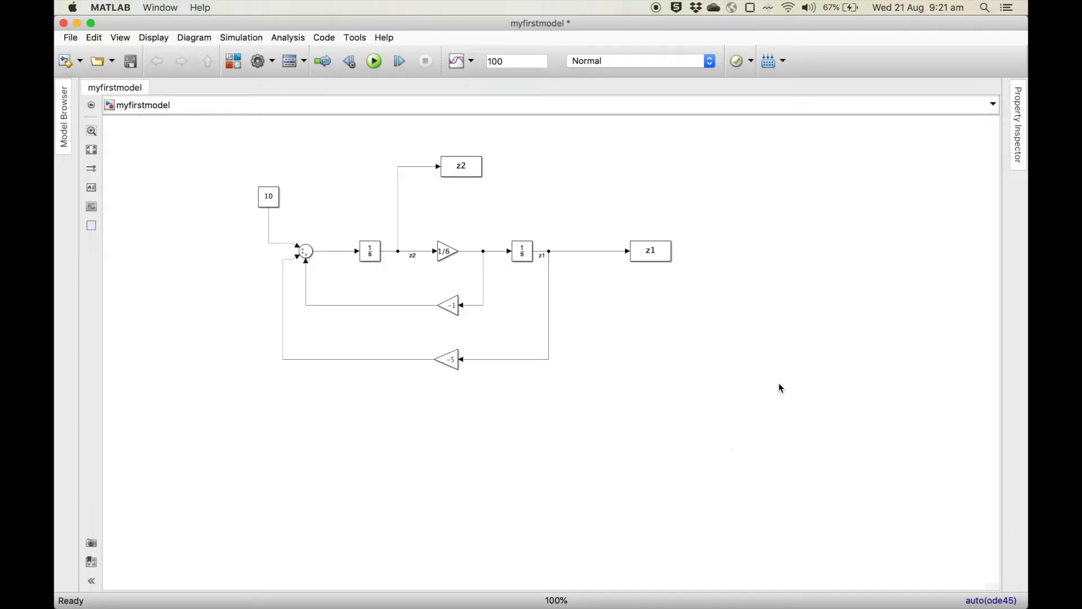
Step: Set the save format of the z1 To Workspace block to Array
{"action": "left_click", "coordinate": [660, 258]}
{"action": "double_click", "coordinate": [659, 256]}
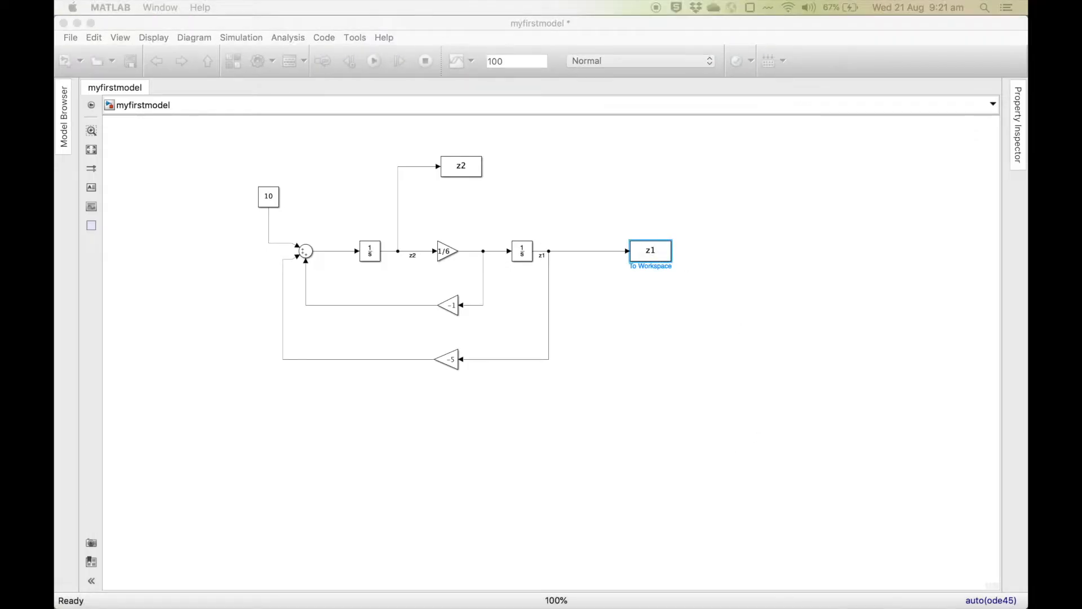
{"action": "left_click_drag", "start_coordinate": [953, 116], "coordinate": [842, 117]}
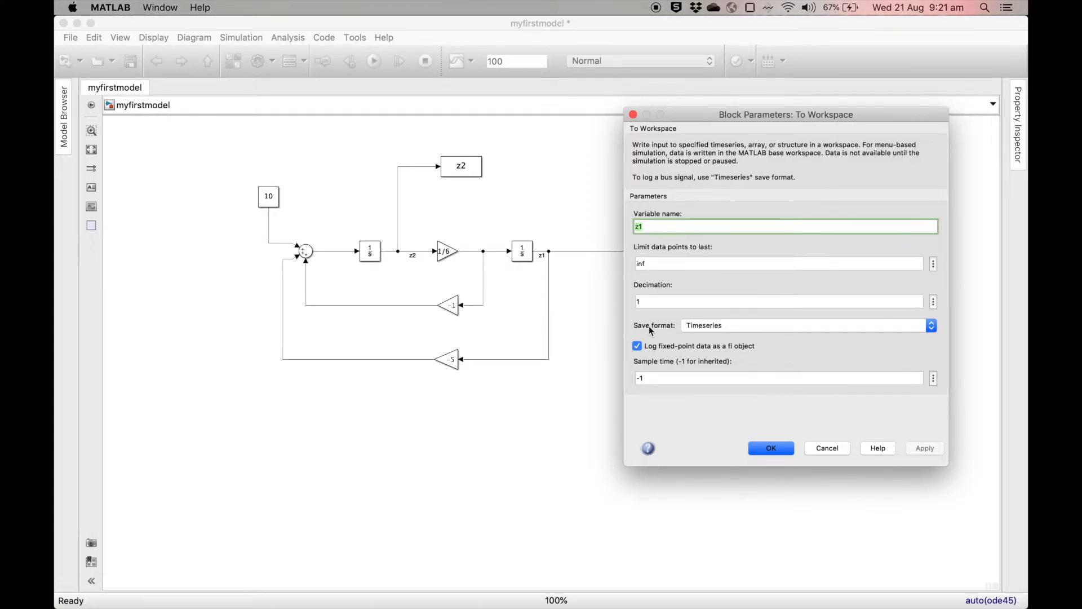
{"action": "left_click", "coordinate": [688, 322]}
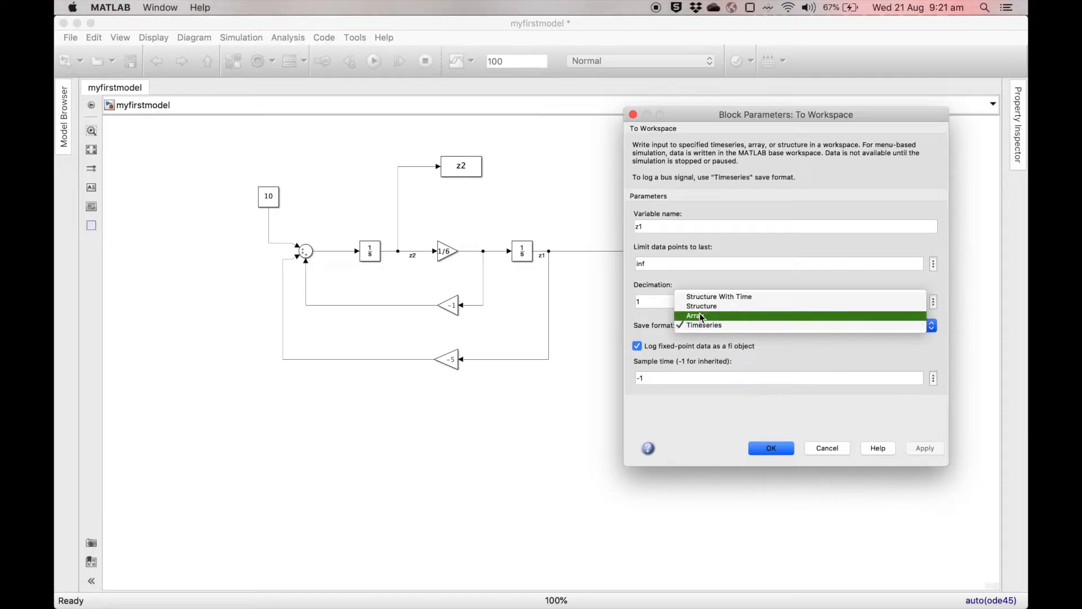
{"action": "left_click", "coordinate": [699, 313]}
{"action": "left_click", "coordinate": [923, 457]}
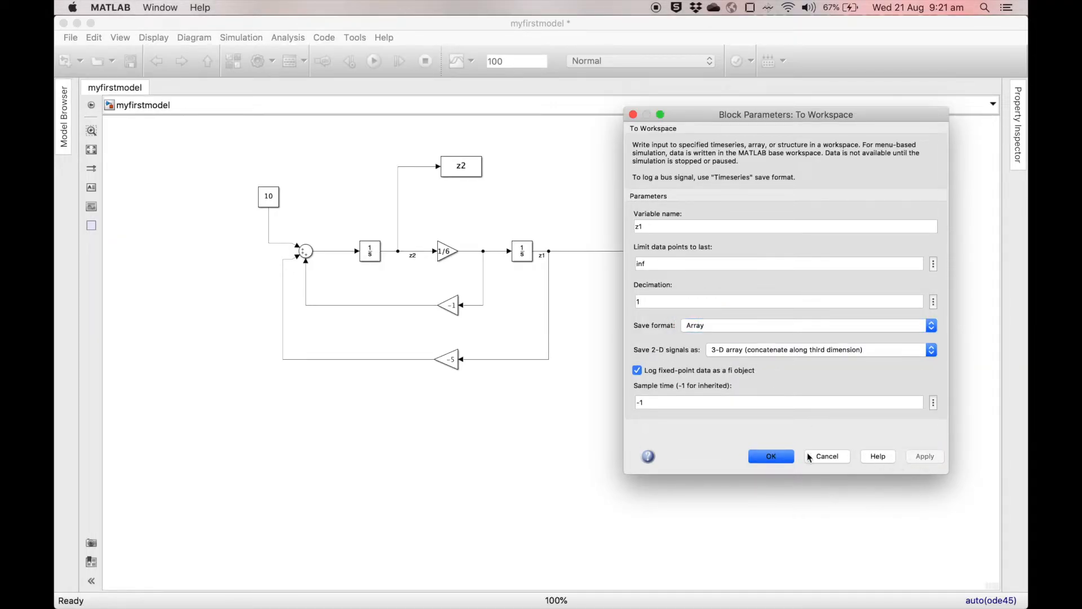
{"action": "left_click", "coordinate": [771, 456]}
Step: Set the save format of the z2 To Workspace block to Array
{"action": "double_click", "coordinate": [457, 157]}
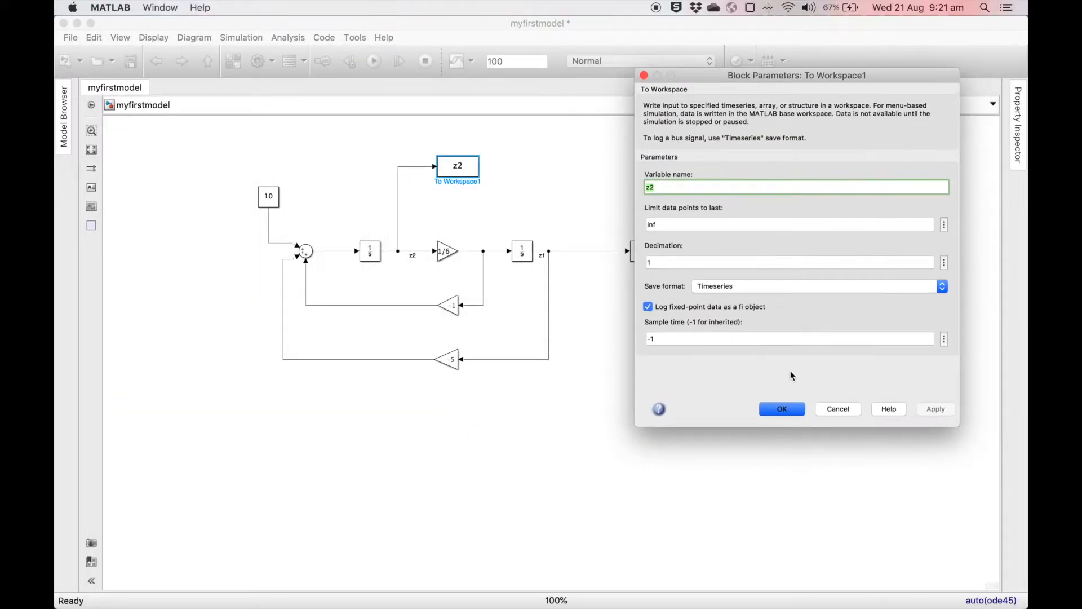
{"action": "left_click", "coordinate": [737, 288]}
{"action": "left_click", "coordinate": [739, 275]}
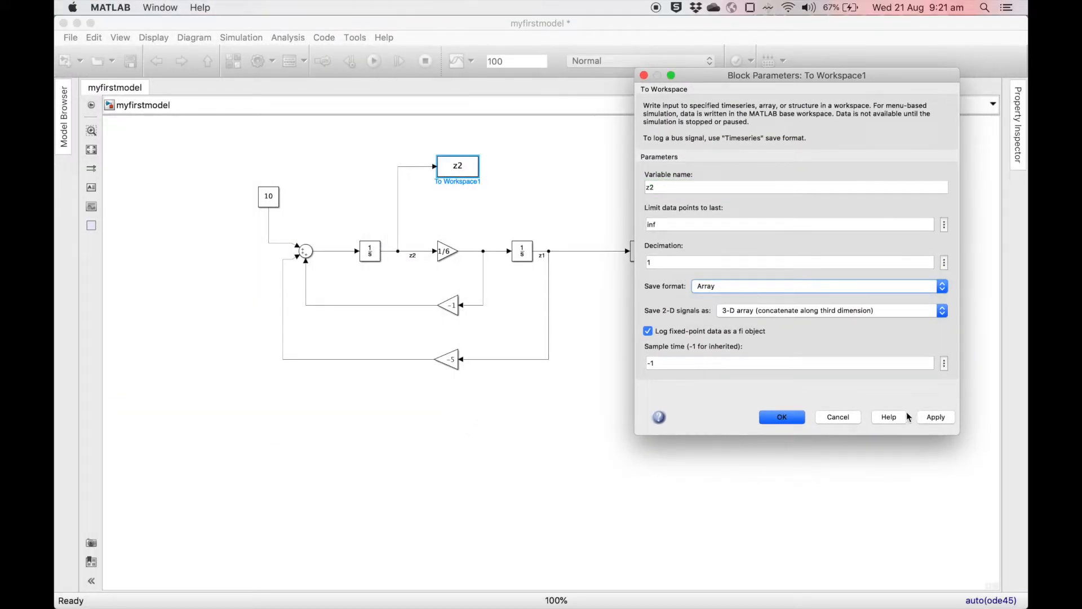
{"action": "left_click", "coordinate": [936, 418]}
{"action": "left_click", "coordinate": [783, 417]}
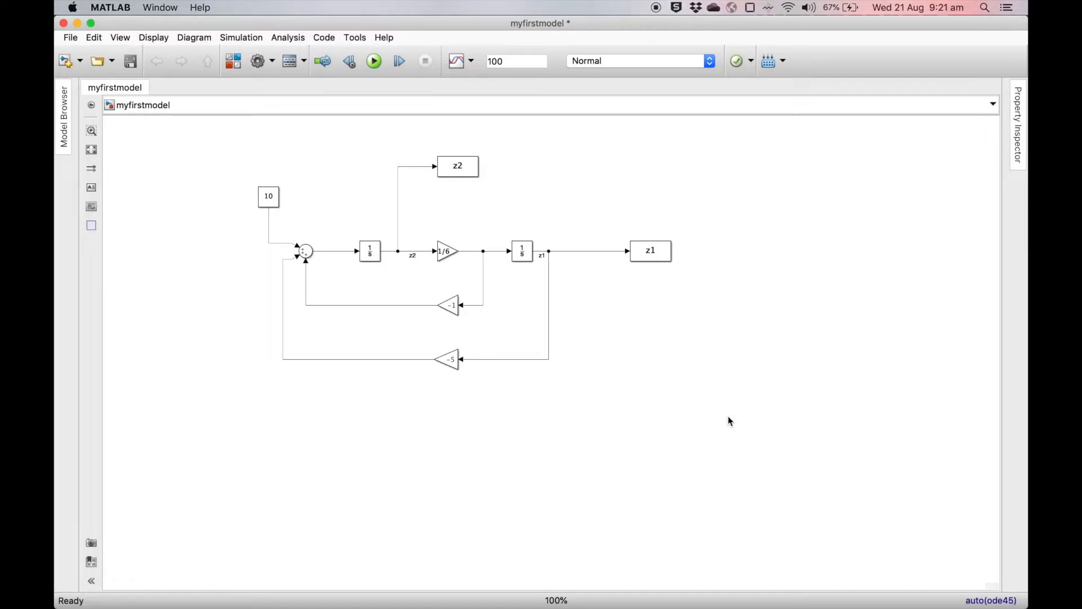
Step: Disable saving of Time and Output to the workspace in the model's data import/export configuration
{"action": "left_click", "coordinate": [262, 68]}
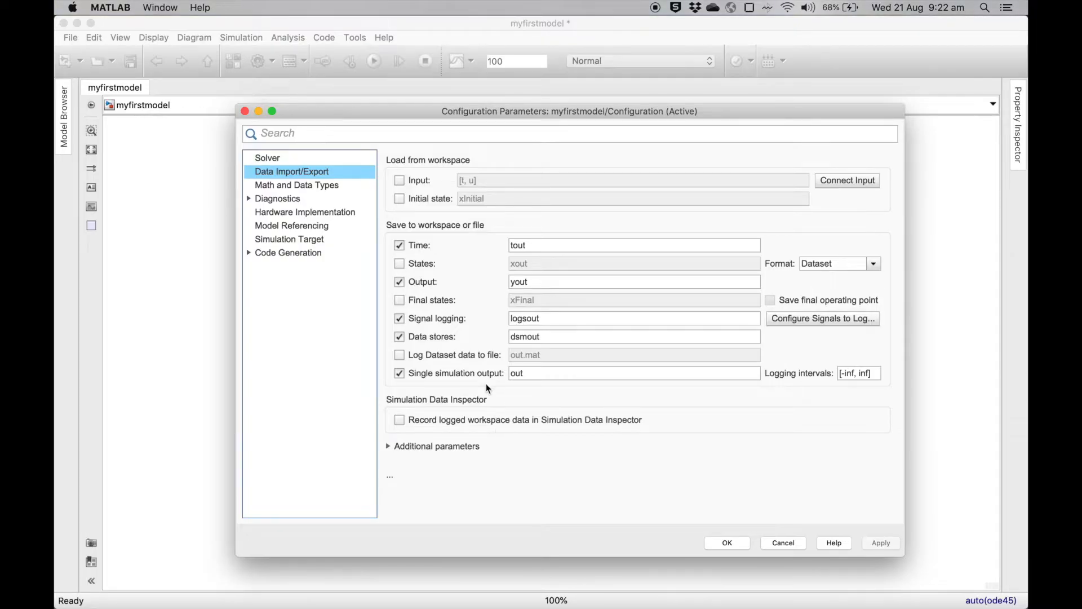
{"action": "left_click", "coordinate": [400, 282]}
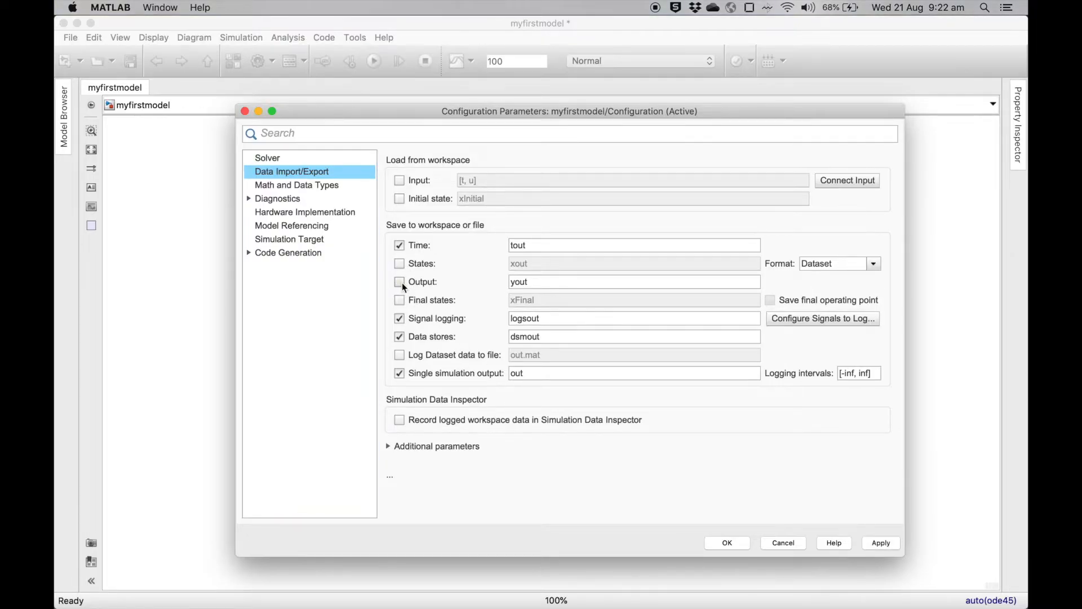
{"action": "left_click", "coordinate": [400, 246]}
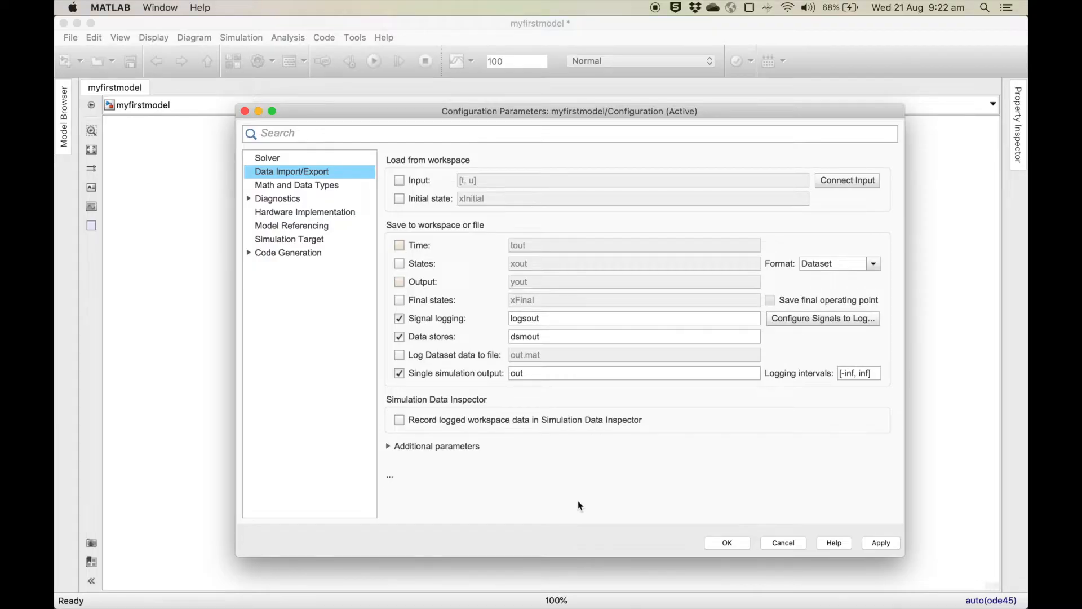
{"action": "left_click", "coordinate": [881, 543]}
{"action": "left_click", "coordinate": [728, 543]}
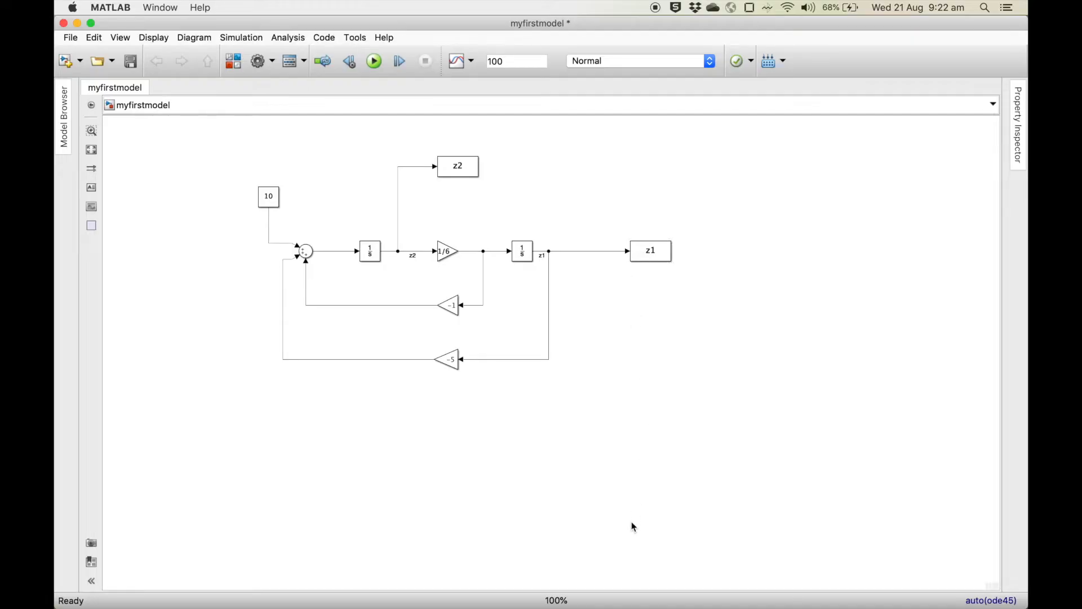
Step: Add a Clock block from Simulink/Sources and place it below the -5 gain
{"action": "double_click", "coordinate": [611, 485]}
{"action": "type", "text": "clock"}
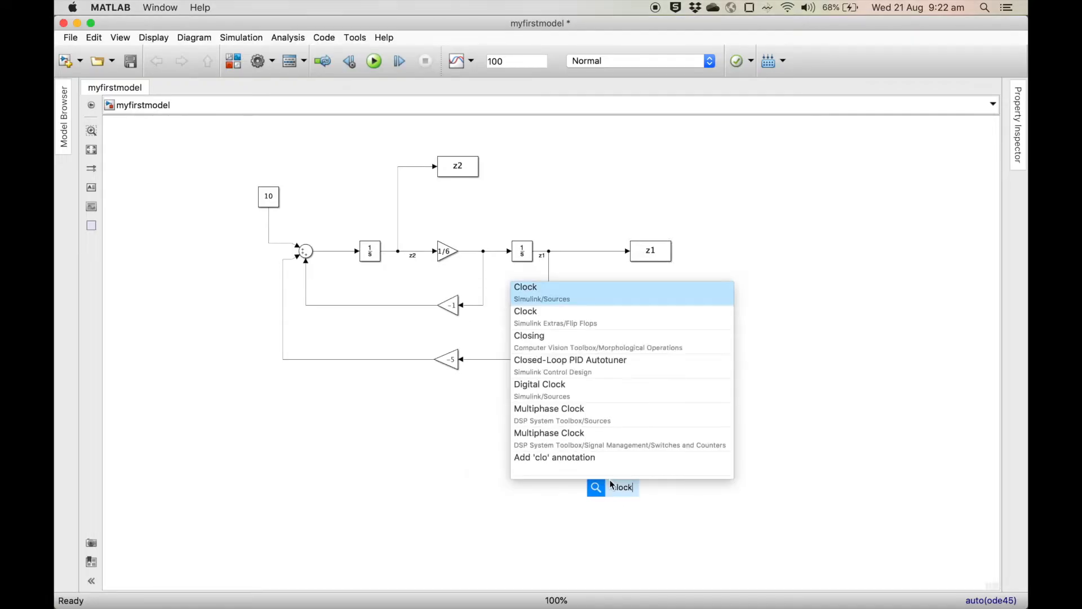
{"action": "key", "text": "Return"}
{"action": "left_click_drag", "start_coordinate": [615, 488], "coordinate": [465, 438]}
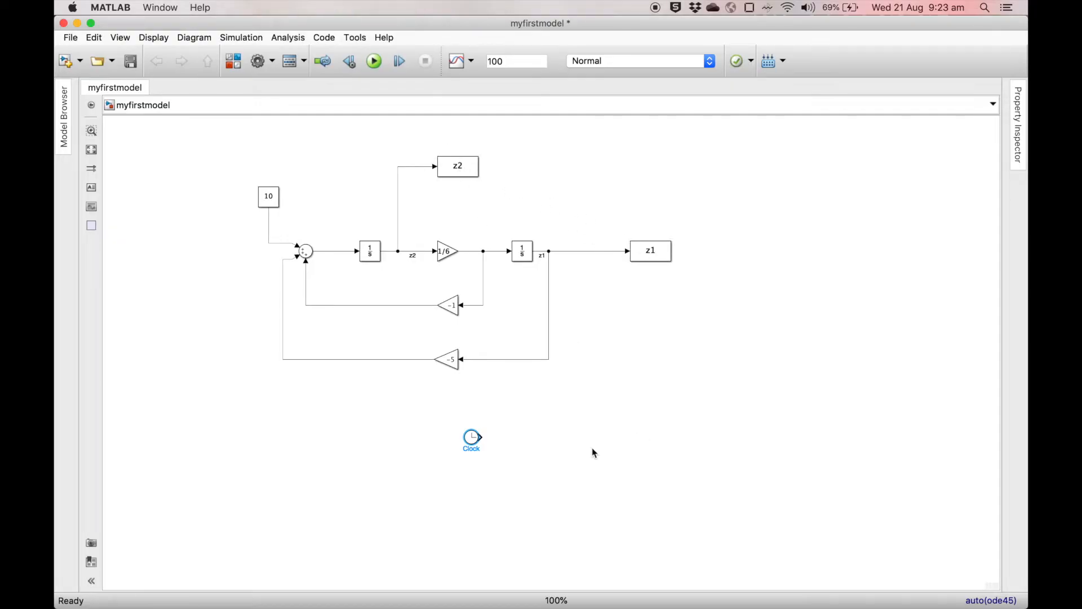
Step: Add a Simulink To Workspace block with variable name t beside the Clock and connect the Clock to it
{"action": "left_click", "coordinate": [548, 451]}
{"action": "type", "text": "to work"}
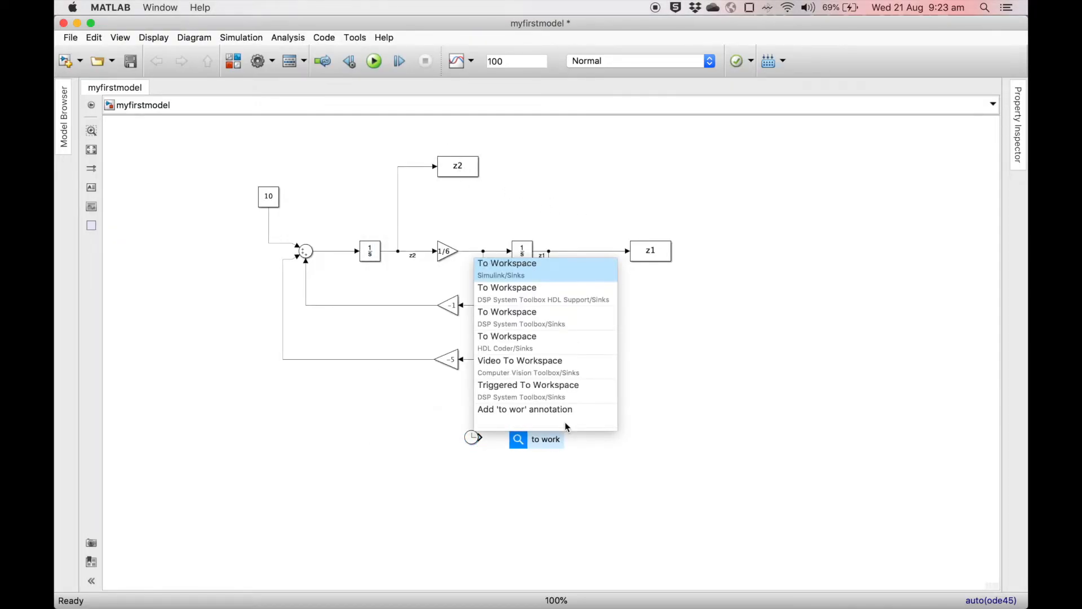
{"action": "key", "text": "Return"}
{"action": "type", "text": "t"}
{"action": "key", "text": "Return"}
{"action": "left_click_drag", "start_coordinate": [550, 445], "coordinate": [557, 441]}
{"action": "left_click", "coordinate": [507, 438]}
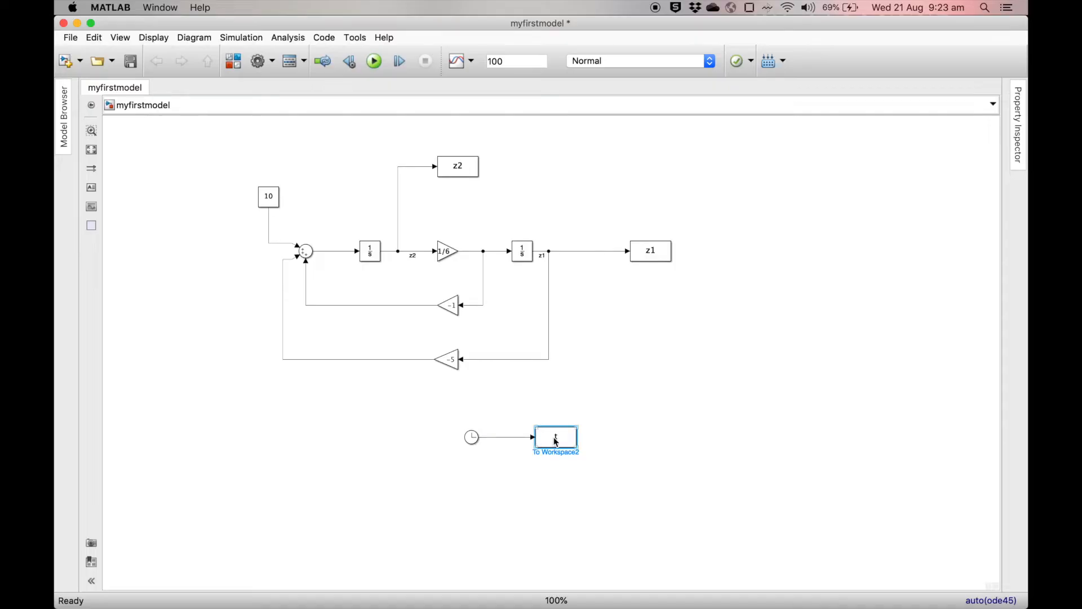
Step: Set the save format of the t To Workspace block to Array
{"action": "double_click", "coordinate": [555, 439]}
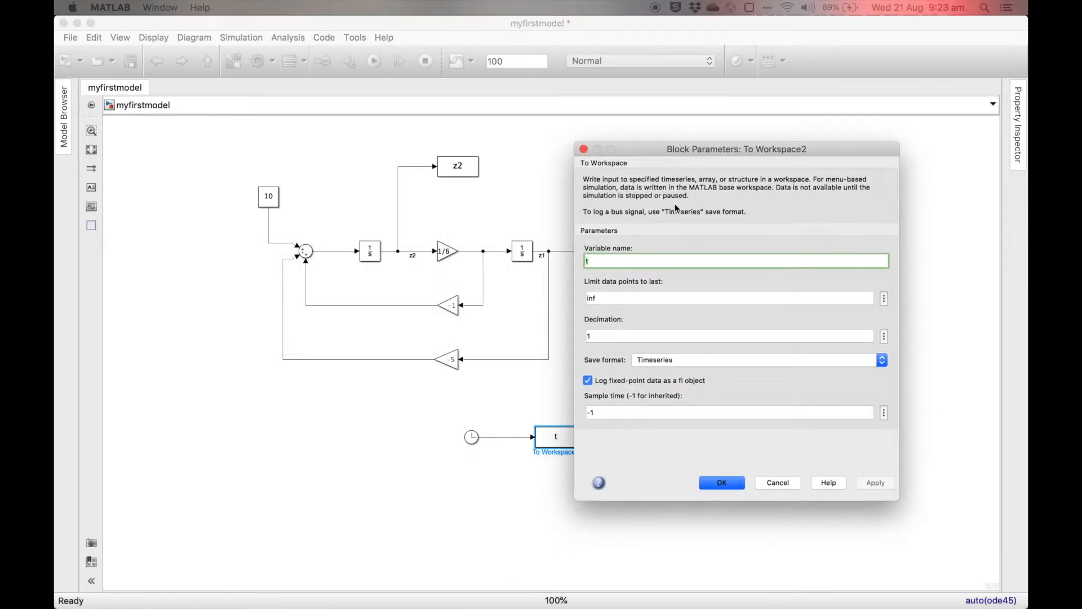
{"action": "left_click", "coordinate": [682, 360]}
{"action": "left_click", "coordinate": [684, 353]}
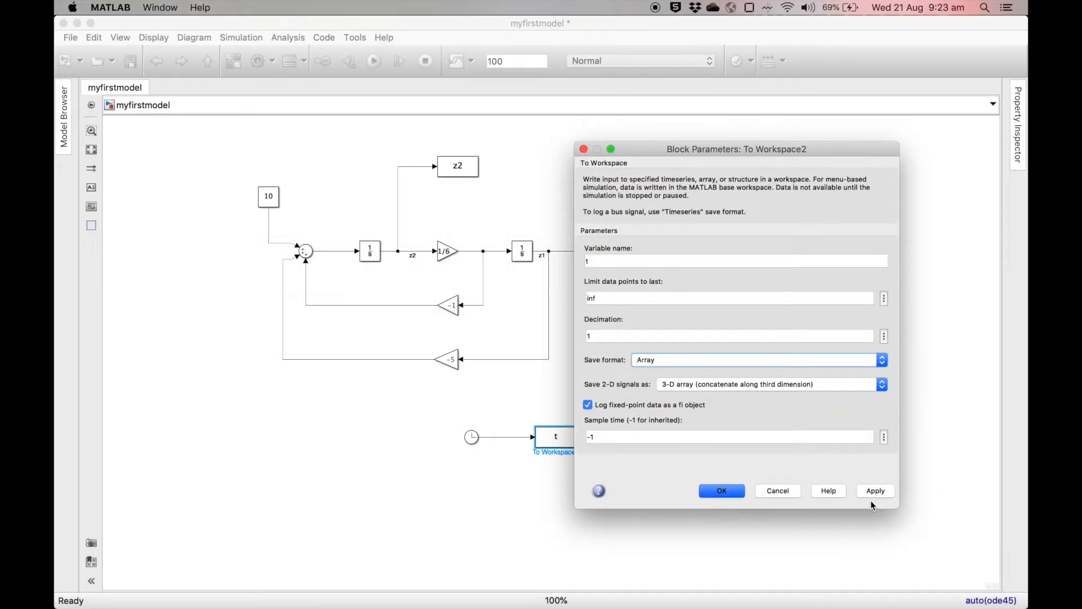
{"action": "left_click", "coordinate": [725, 492]}
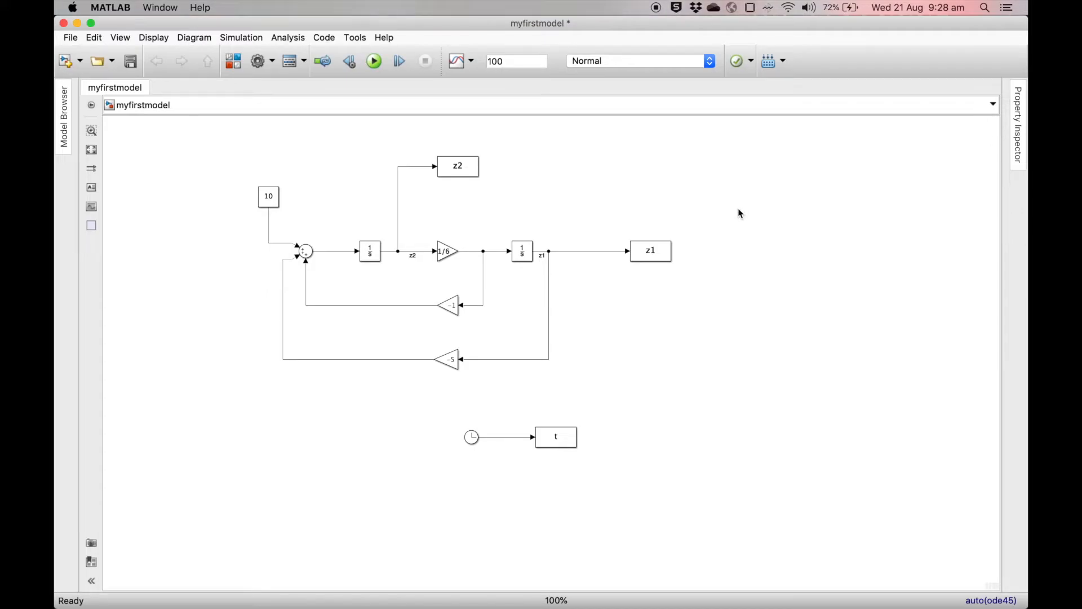
Step: Run the simulation of the model and switch to the main MATLAB window
{"action": "left_click", "coordinate": [375, 61]}
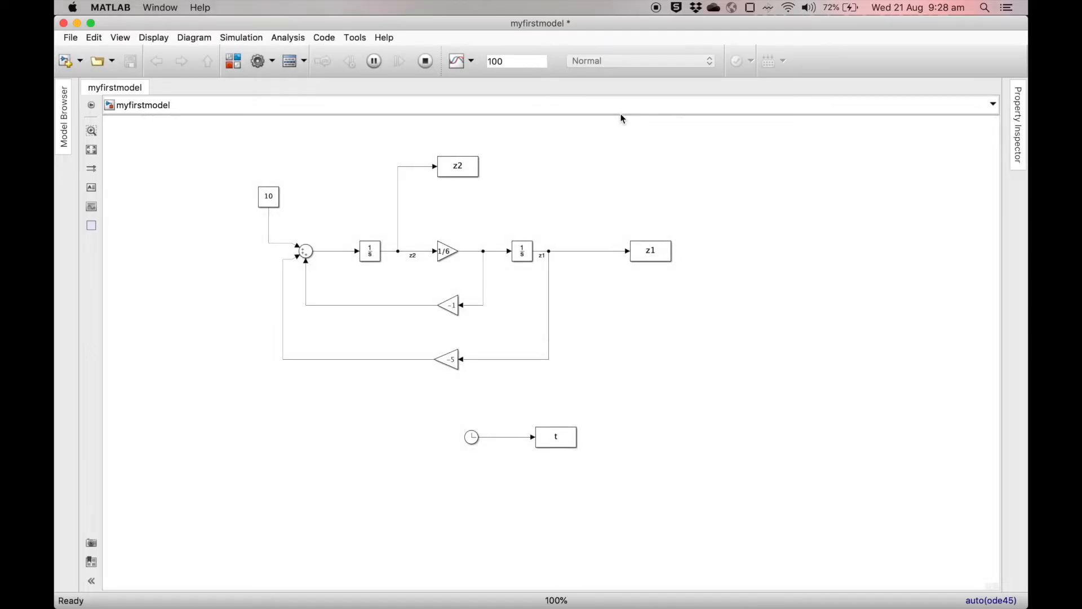
{"action": "key", "text": "ctrl+Up"}
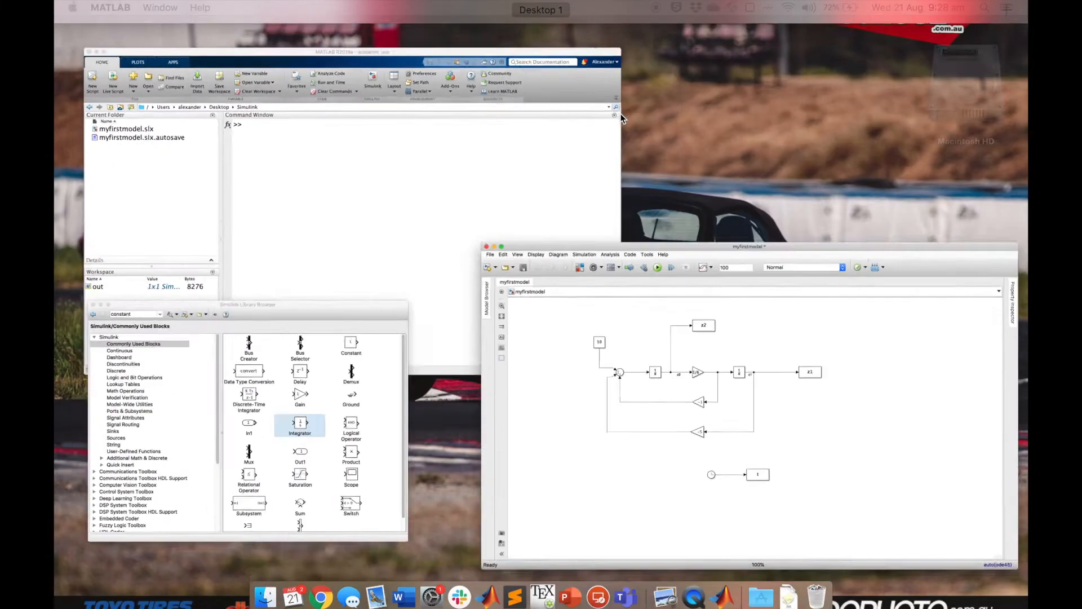
{"action": "left_click", "coordinate": [406, 251]}
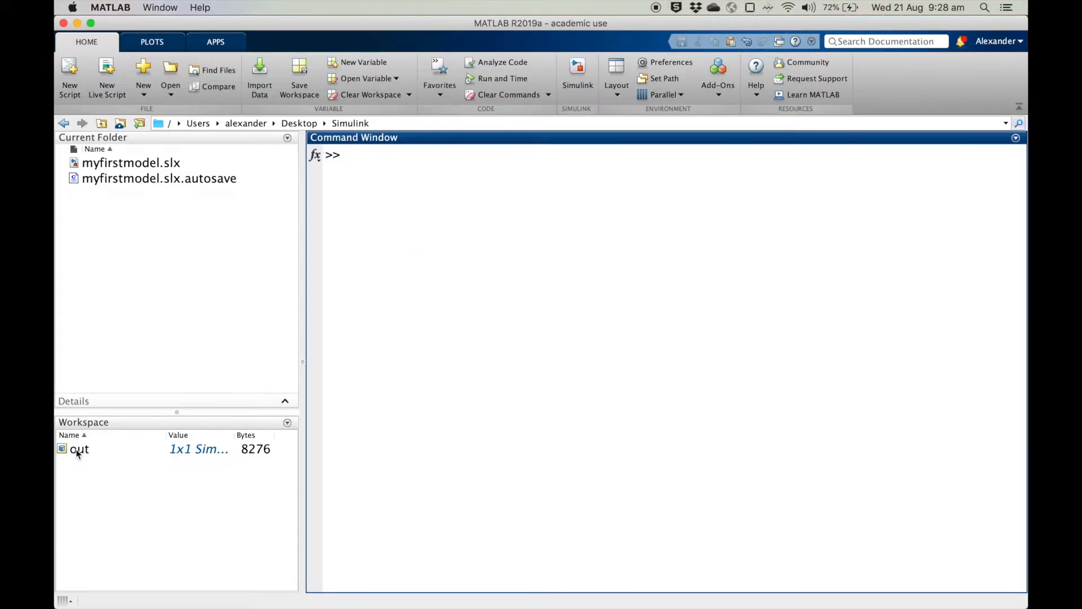
Step: Display the simulation output out and its time vector out.t in the Command Window
{"action": "type", "text": "out"}
{"action": "key", "text": "Return"}
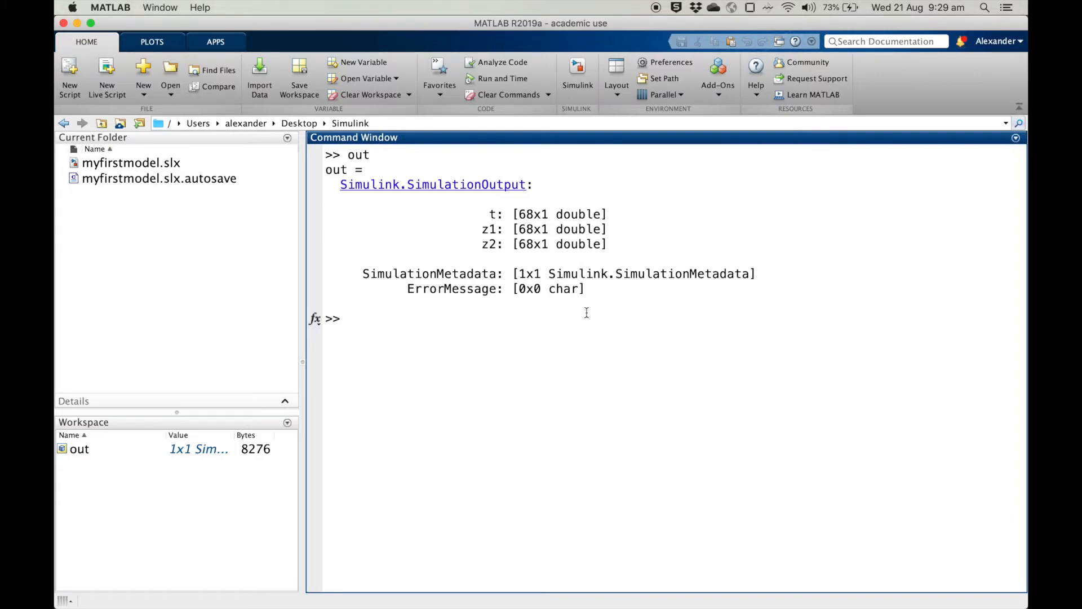
{"action": "type", "text": "out.t"}
{"action": "key", "text": "Return"}
{"action": "scroll", "coordinate": [588, 338], "scroll_direction": "up", "scroll_amount": 10}
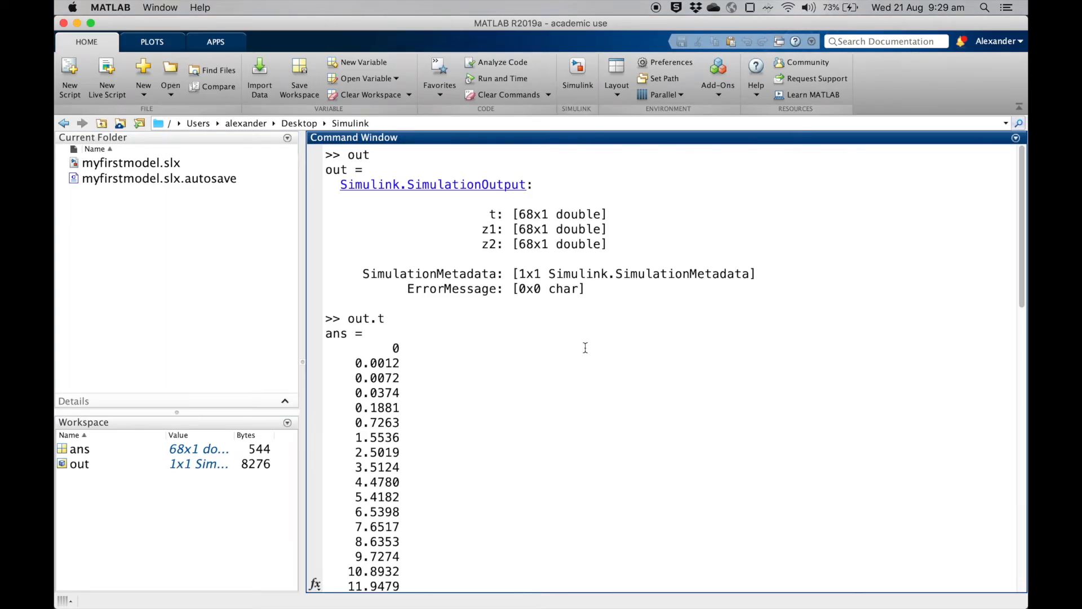
Step: Plot out.z1 against out.t with plot(out.t,out.z1), and close the figure after viewing it
{"action": "left_click", "coordinate": [584, 348]}
{"action": "type", "text": "plot(out"}
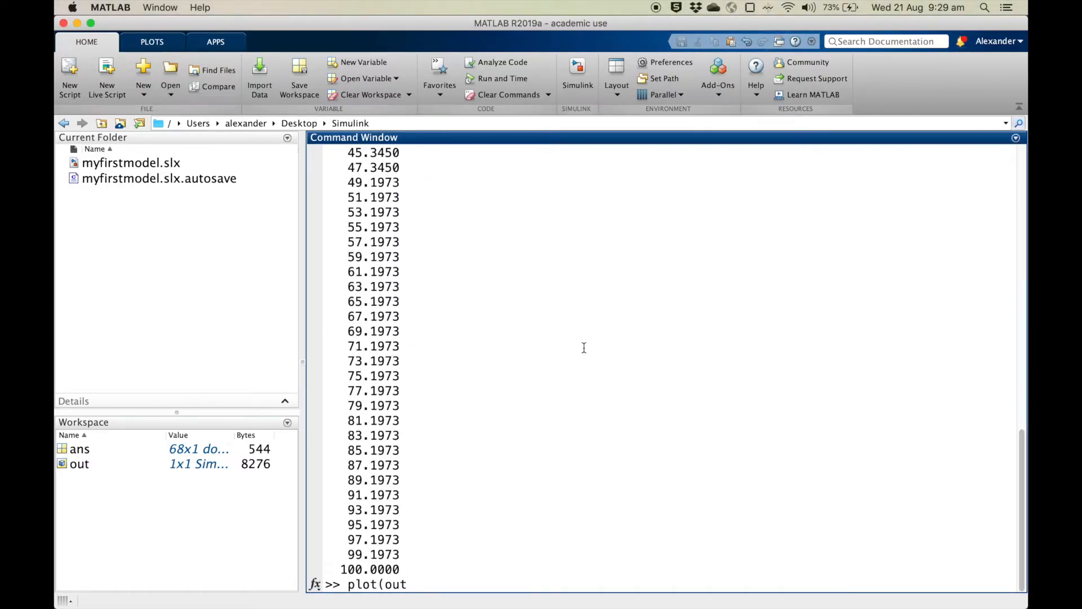
{"action": "type", "text": ".t,out.z1)"}
{"action": "key", "text": "Return"}
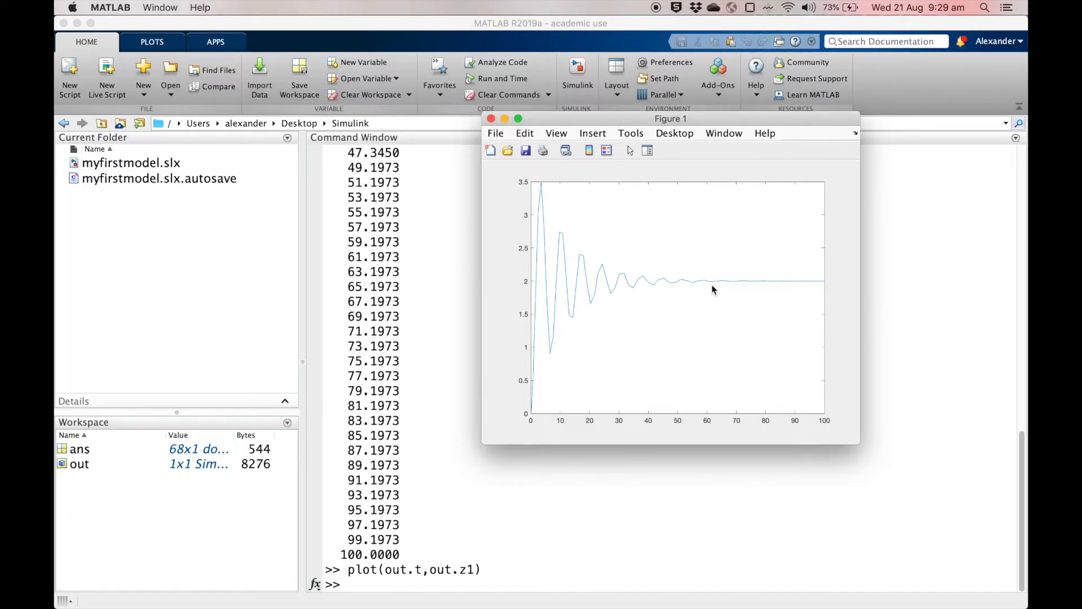
{"action": "mouse_move", "coordinate": [708, 289]}
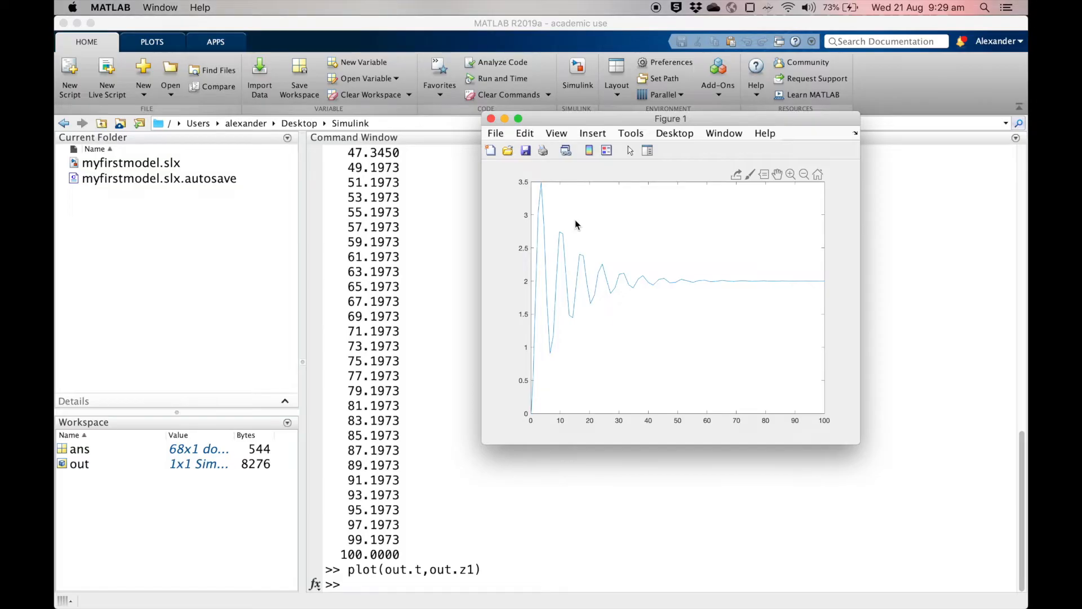
{"action": "left_click", "coordinate": [490, 119]}
Step: Switch back to the Simulink model and set the Constant block's value to u1
{"action": "key", "text": "ctrl+Up"}
{"action": "left_click", "coordinate": [467, 225]}
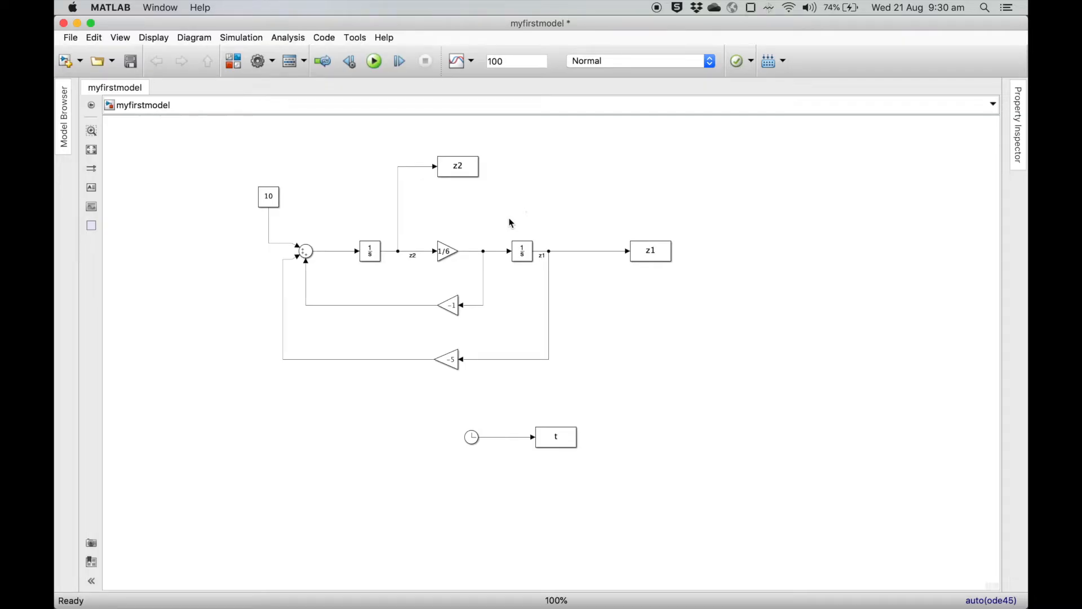
{"action": "left_click", "coordinate": [270, 199]}
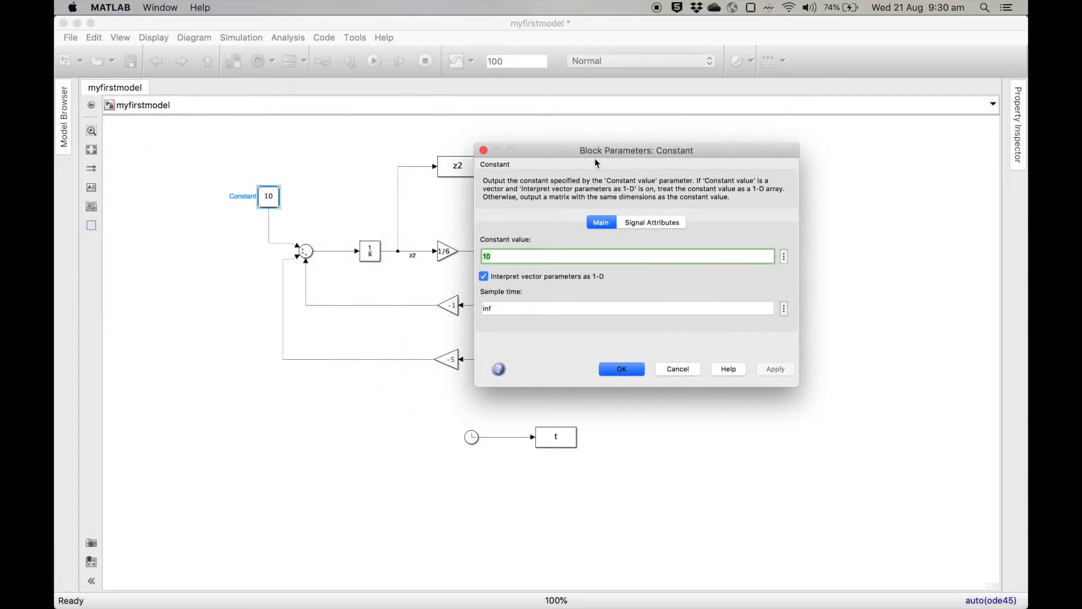
{"action": "type", "text": "u1"}
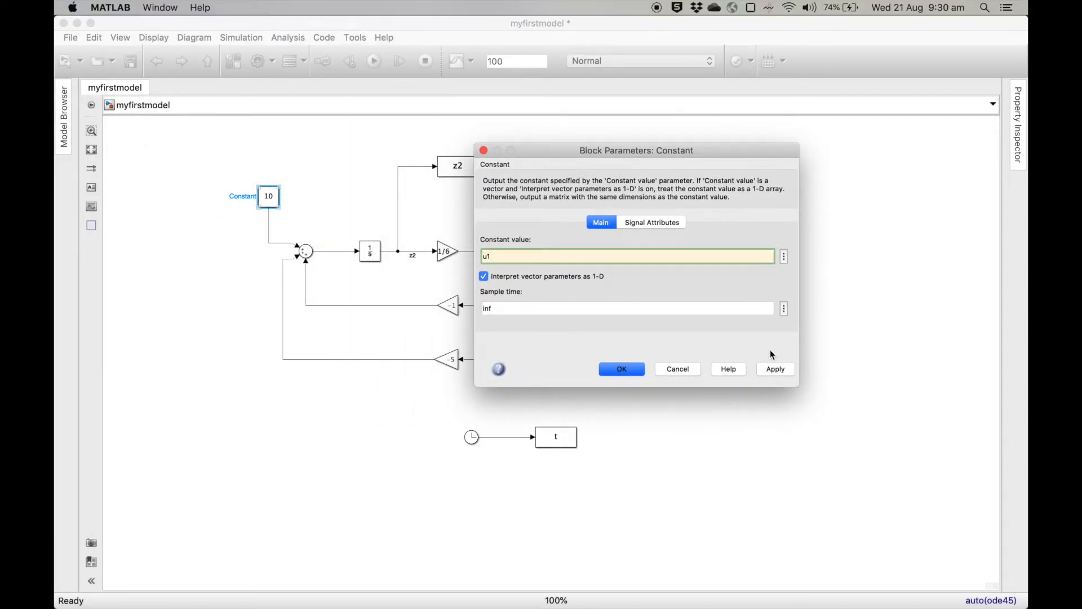
{"action": "left_click", "coordinate": [631, 370]}
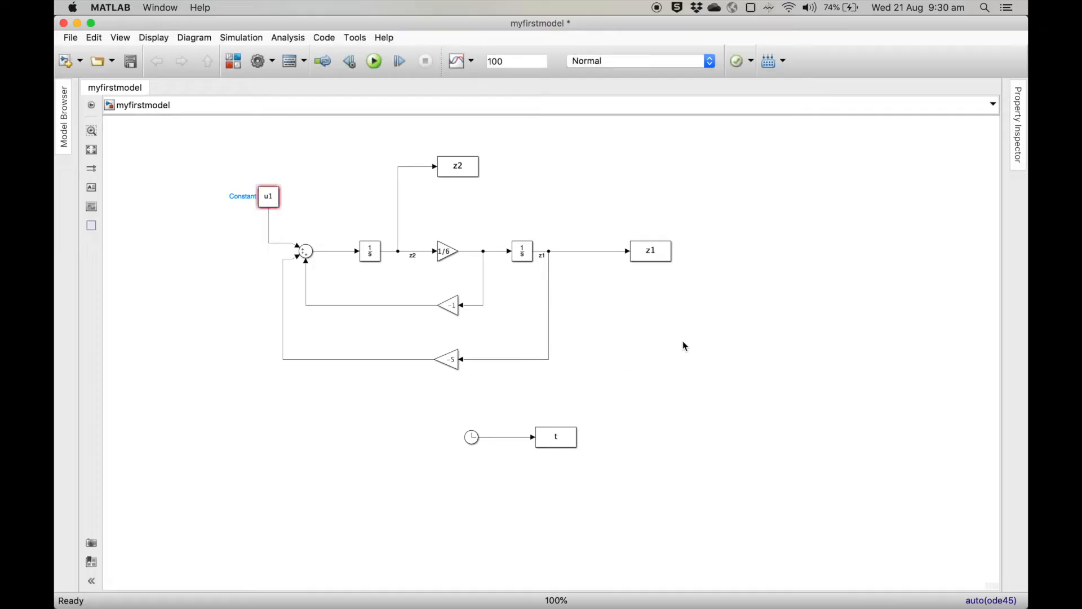
Step: Set the gain of the block between the two integrators to 1/m
{"action": "double_click", "coordinate": [446, 256]}
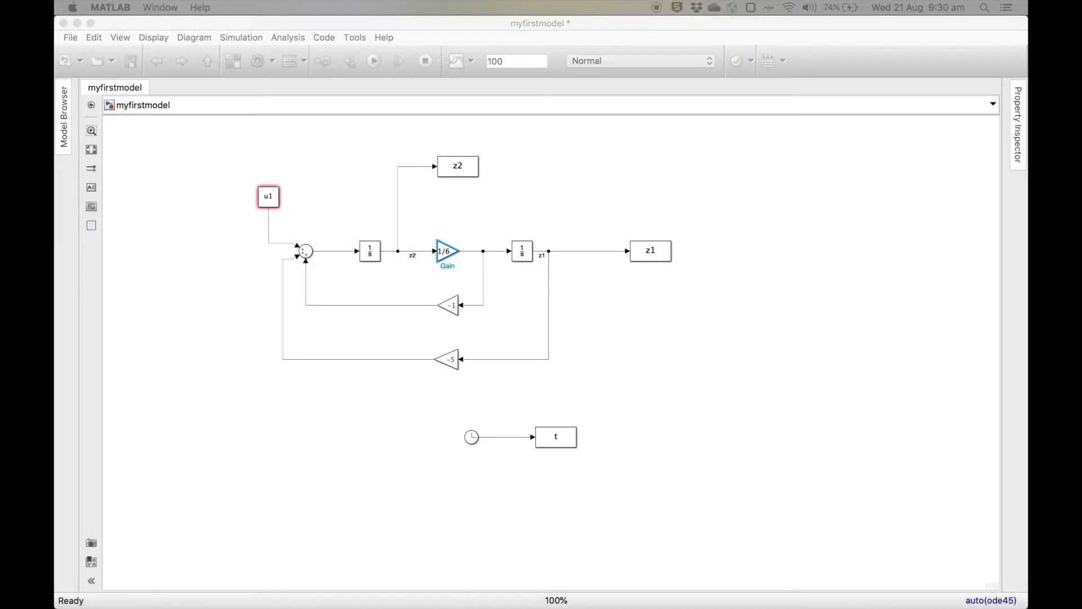
{"action": "type", "text": "1/m"}
{"action": "left_click", "coordinate": [986, 482]}
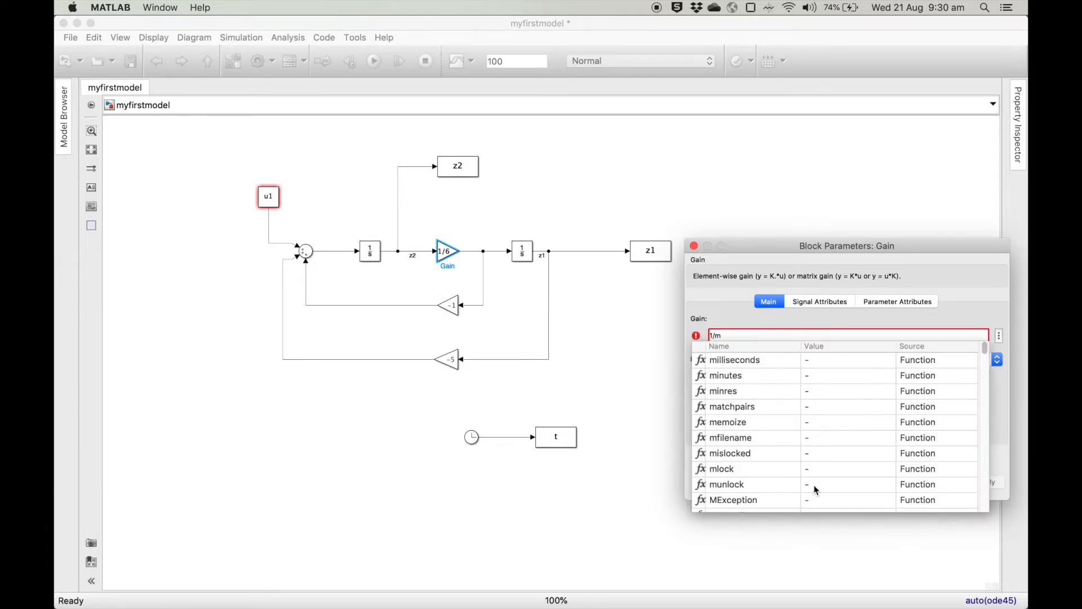
{"action": "left_click", "coordinate": [949, 262]}
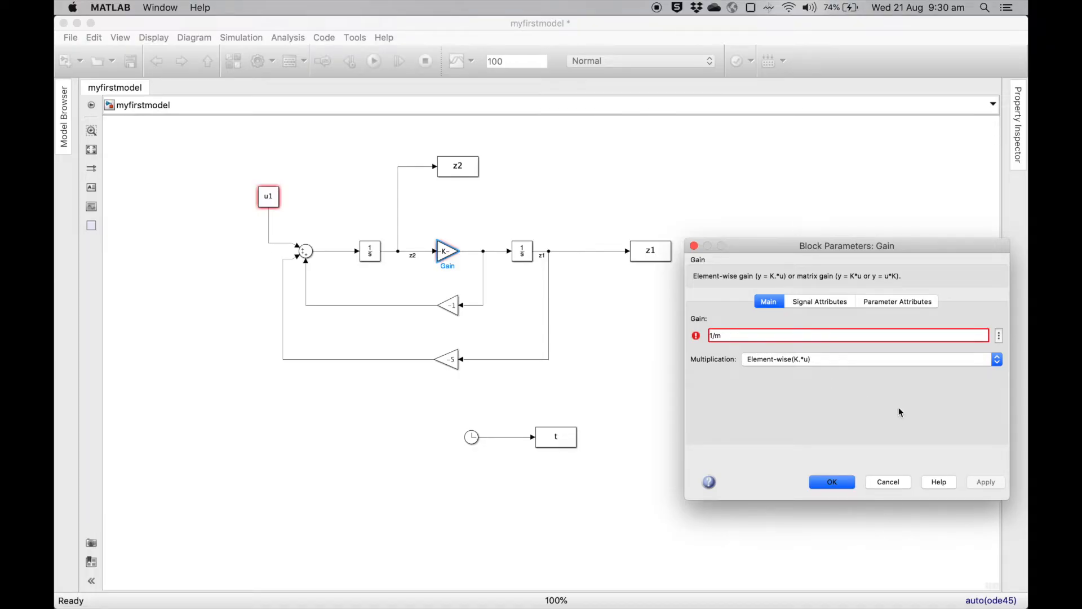
{"action": "left_click", "coordinate": [833, 483]}
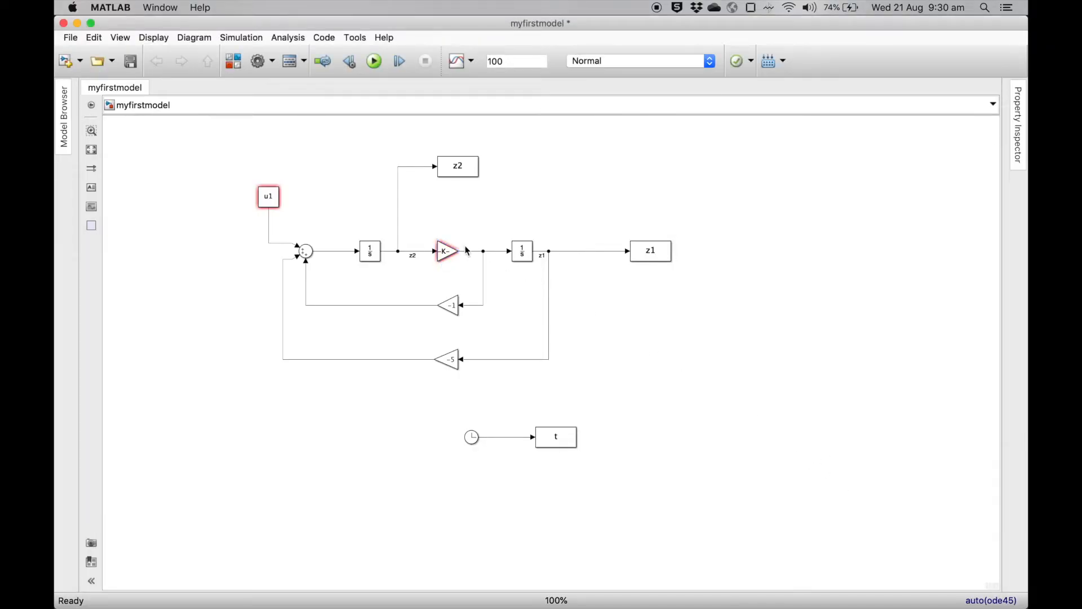
Step: Set the gain of the -1 feedback block to -b
{"action": "left_click", "coordinate": [458, 308]}
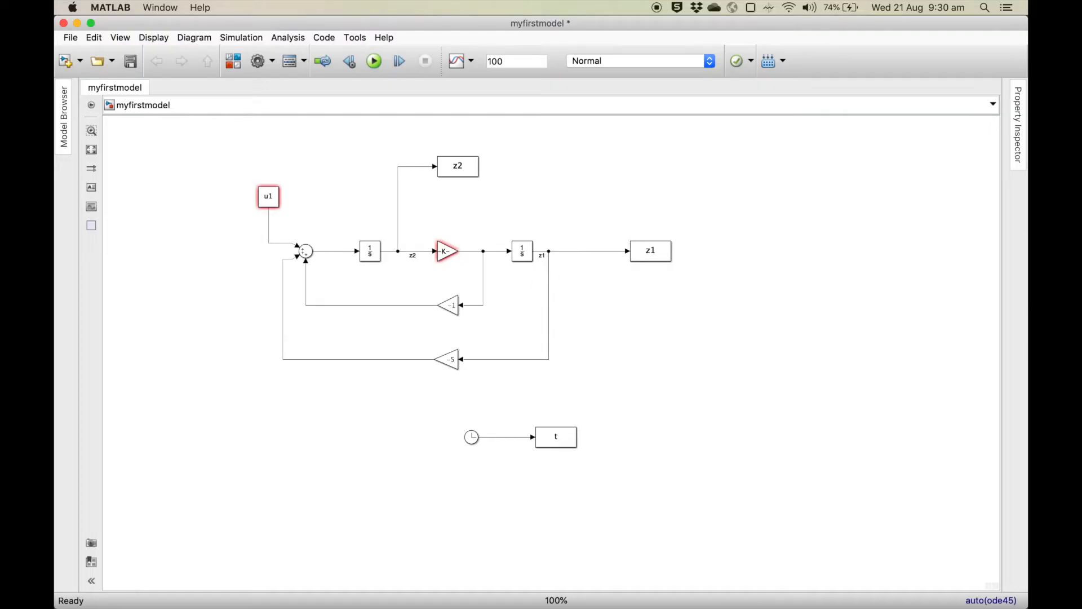
{"action": "left_click", "coordinate": [447, 312]}
{"action": "double_click", "coordinate": [446, 312]}
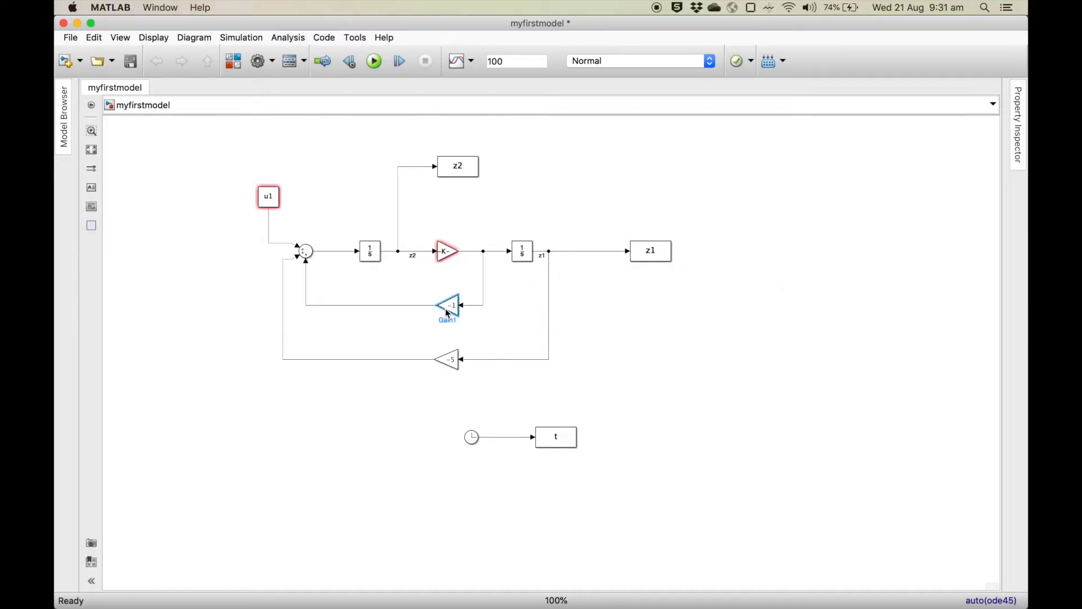
{"action": "left_click_drag", "start_coordinate": [419, 212], "coordinate": [701, 196]}
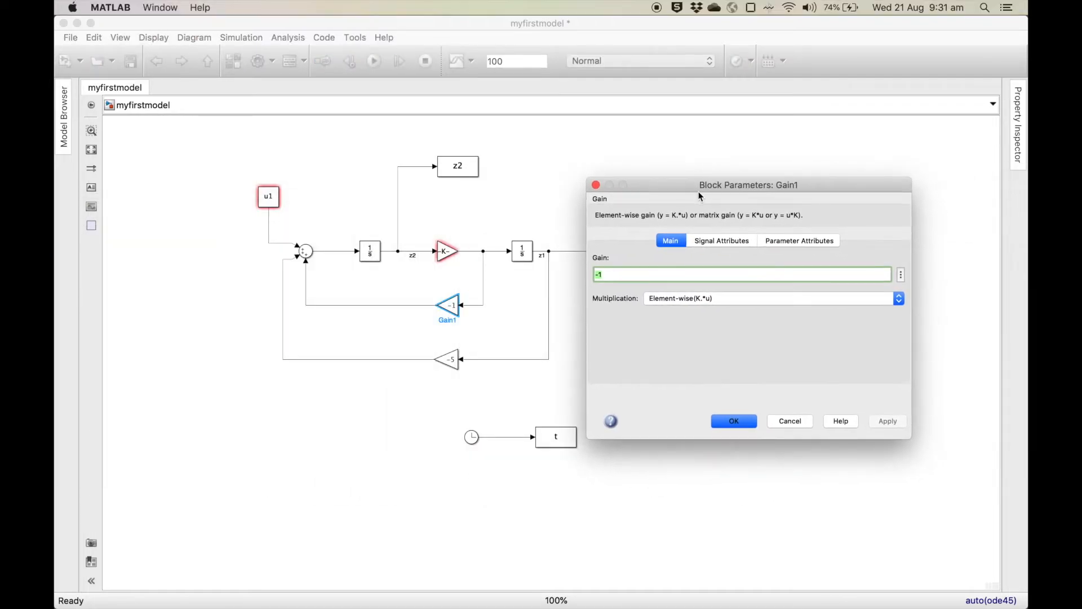
{"action": "type", "text": "-b"}
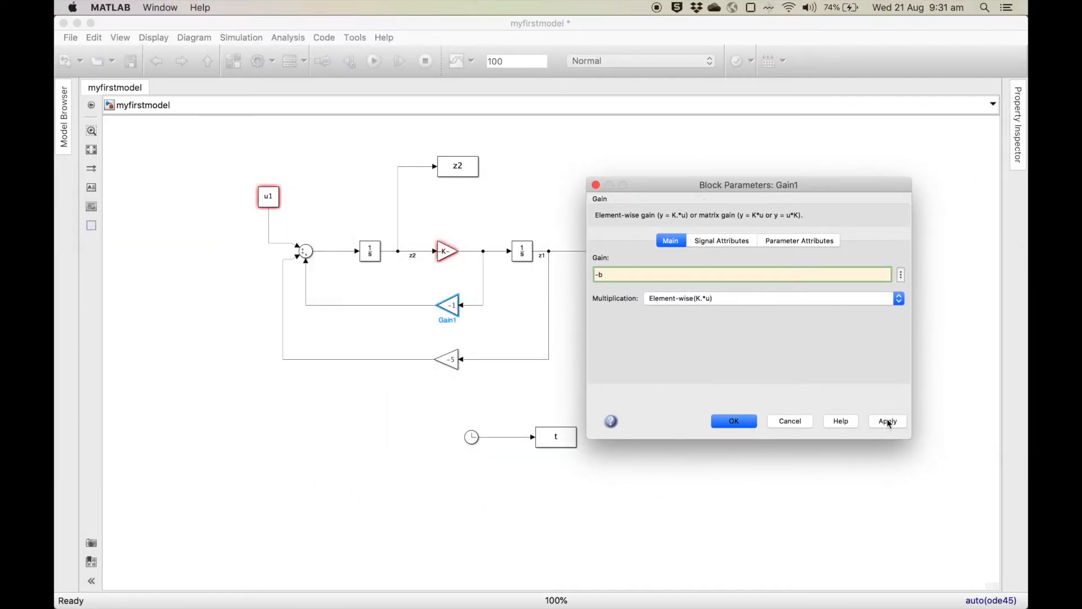
{"action": "left_click", "coordinate": [893, 423]}
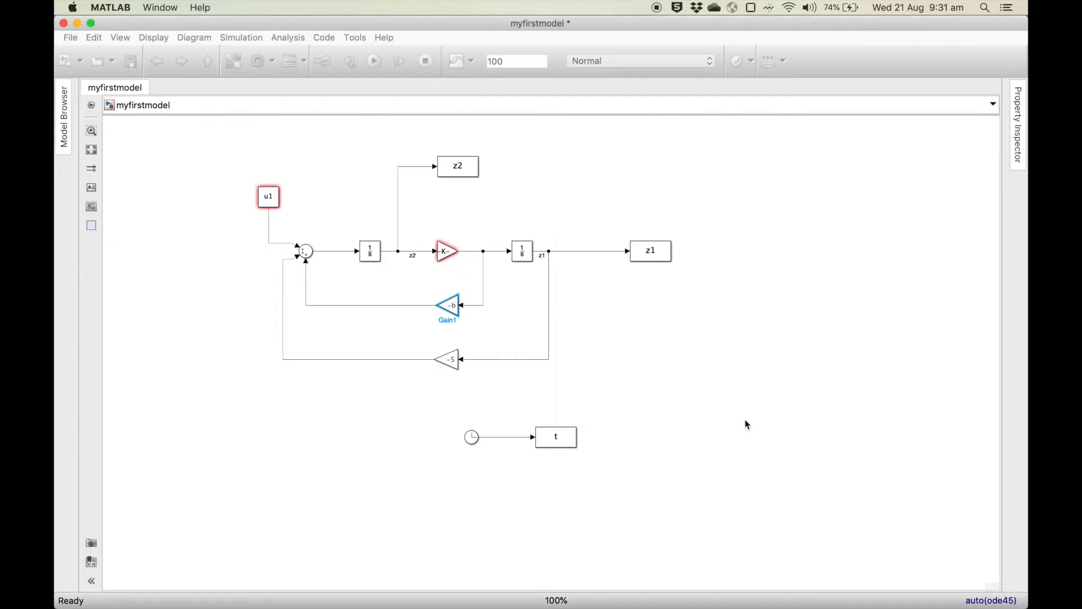
Step: Set the gain of the lower feedback block with gain -5 to -1/c
{"action": "left_click", "coordinate": [734, 421]}
{"action": "left_click", "coordinate": [452, 363]}
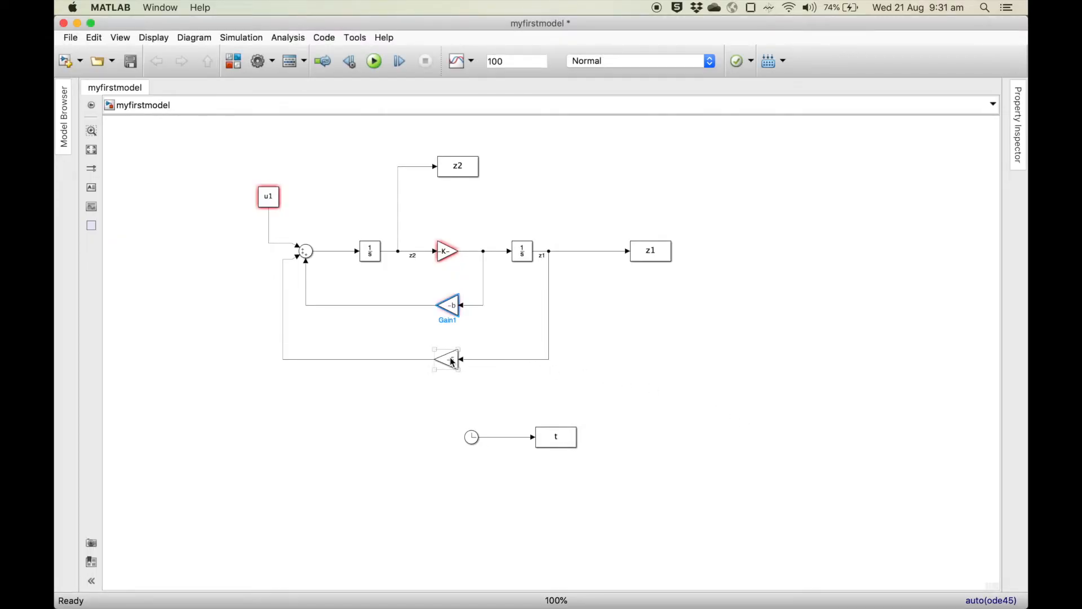
{"action": "double_click", "coordinate": [453, 362]}
{"action": "left_click_drag", "start_coordinate": [485, 263], "coordinate": [772, 246]}
{"action": "type", "text": "-1/c"}
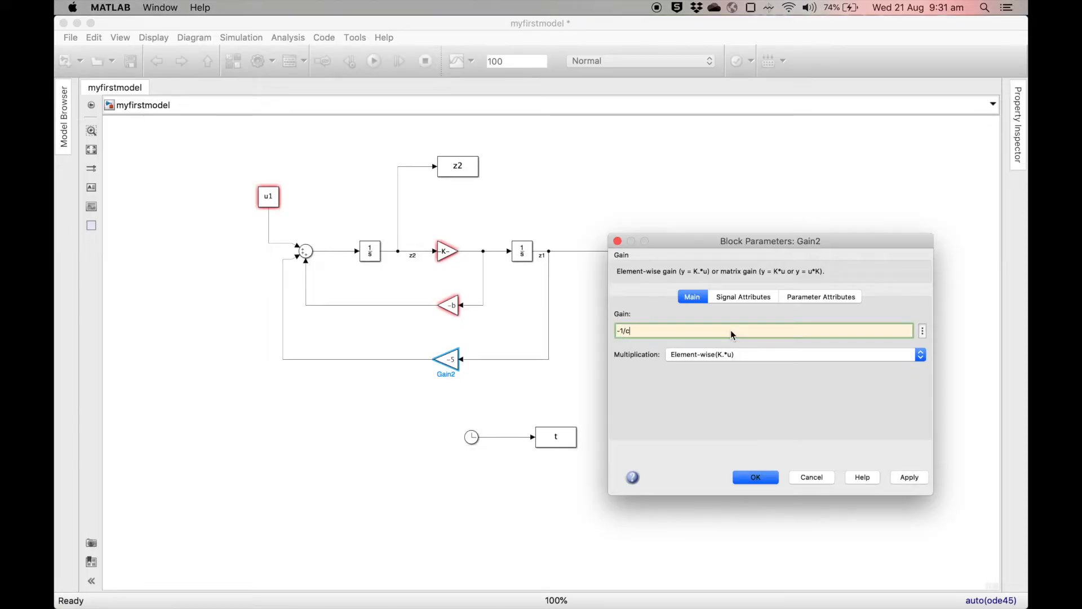
{"action": "left_click", "coordinate": [923, 451]}
{"action": "left_click", "coordinate": [912, 478]}
{"action": "left_click", "coordinate": [757, 477]}
{"action": "left_click", "coordinate": [760, 478]}
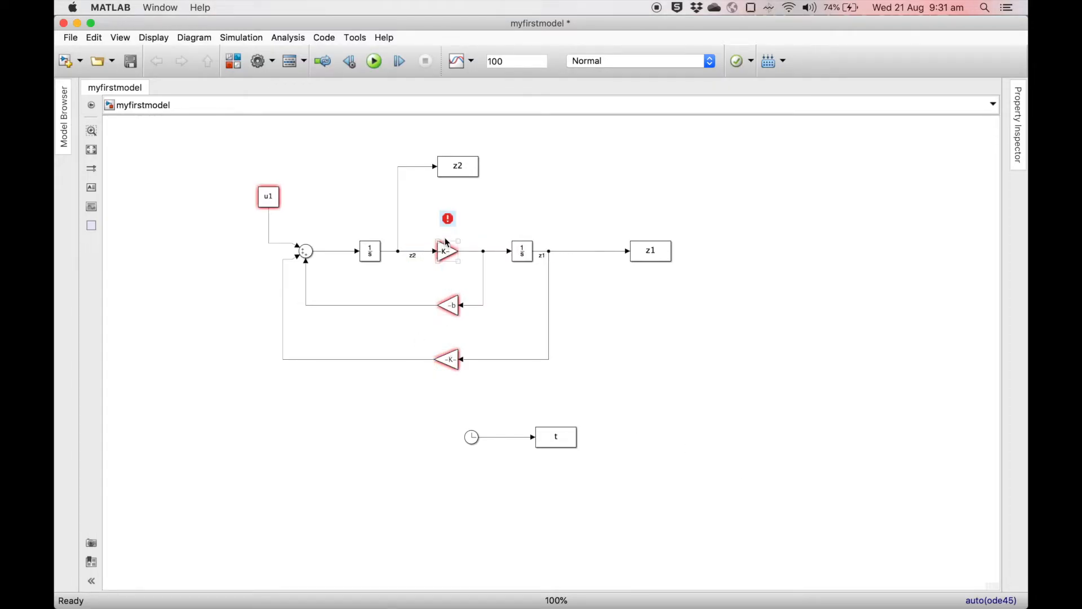
Step: Set the initial condition of the integrator that outputs z1 to Z0(1)
{"action": "mouse_move", "coordinate": [450, 221]}
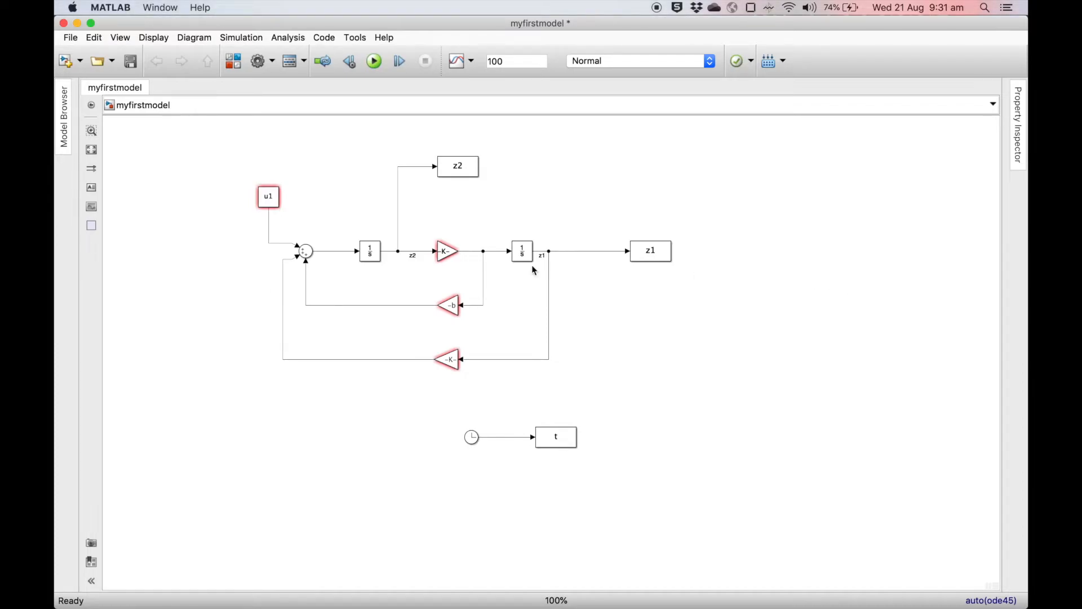
{"action": "left_click", "coordinate": [374, 260]}
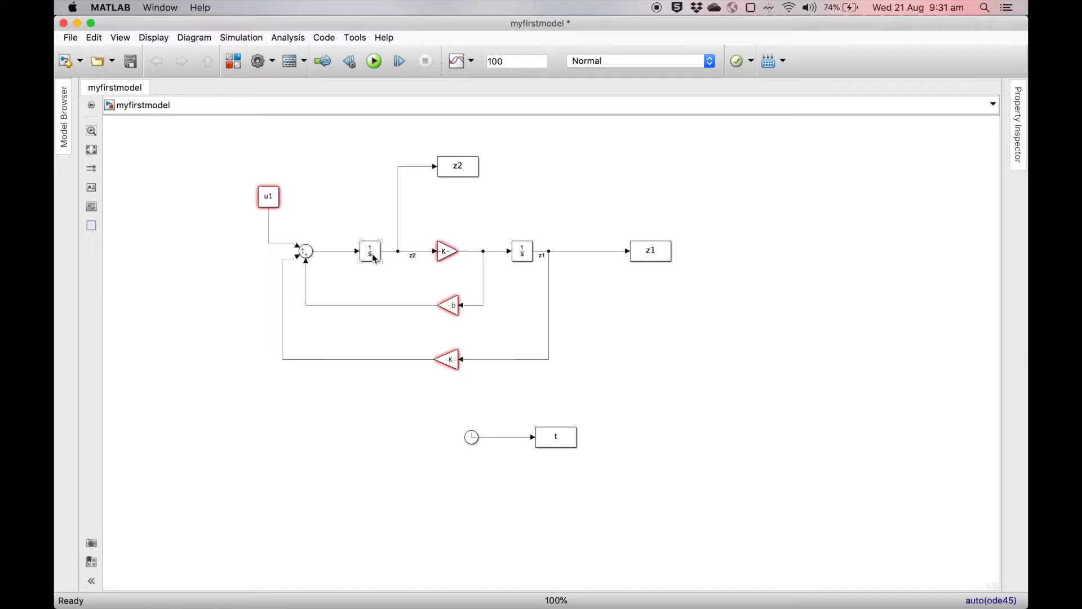
{"action": "double_click", "coordinate": [522, 252]}
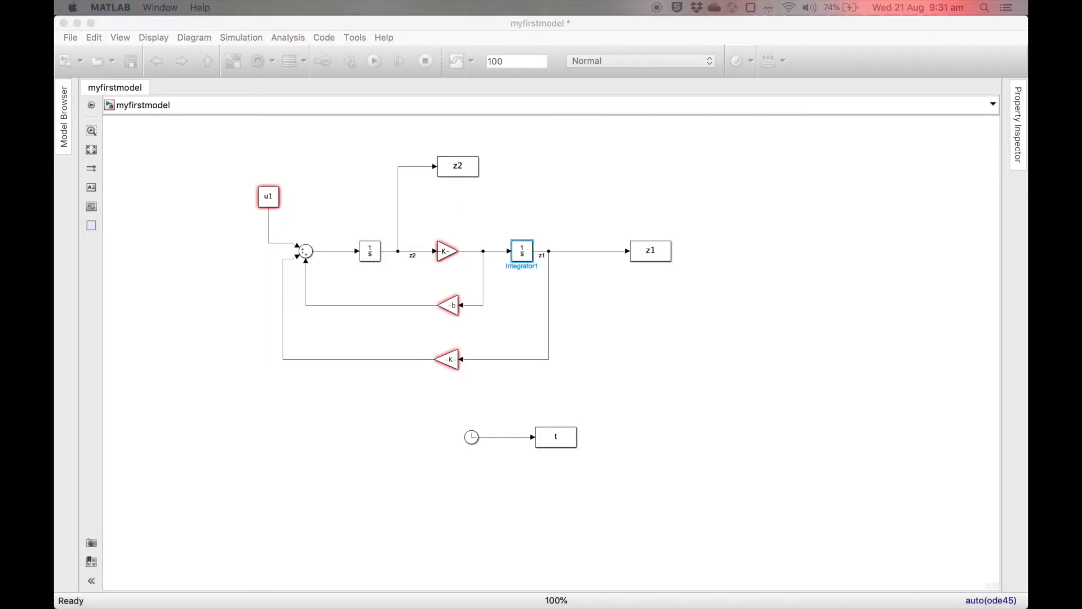
{"action": "left_click_drag", "start_coordinate": [599, 108], "coordinate": [765, 117]}
{"action": "left_click", "coordinate": [661, 249]}
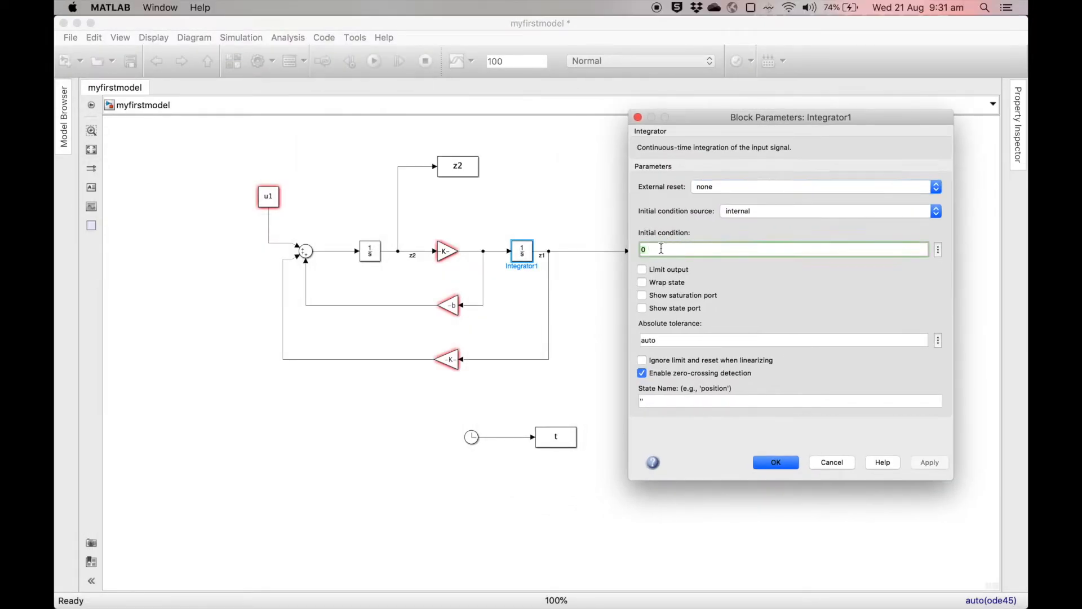
{"action": "type", "text": "Z0("}
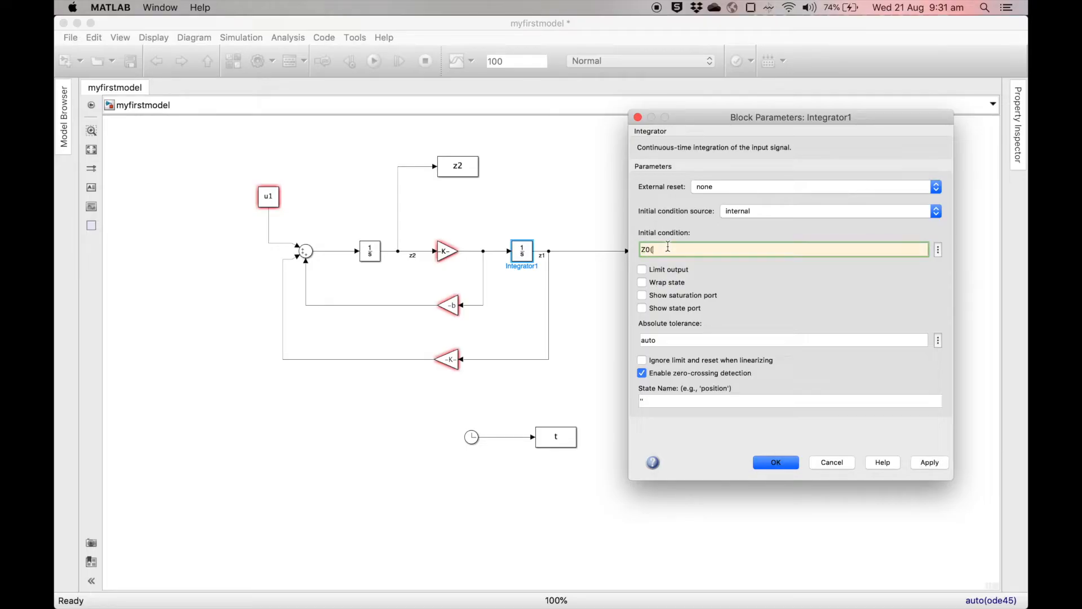
{"action": "type", "text": "1)"}
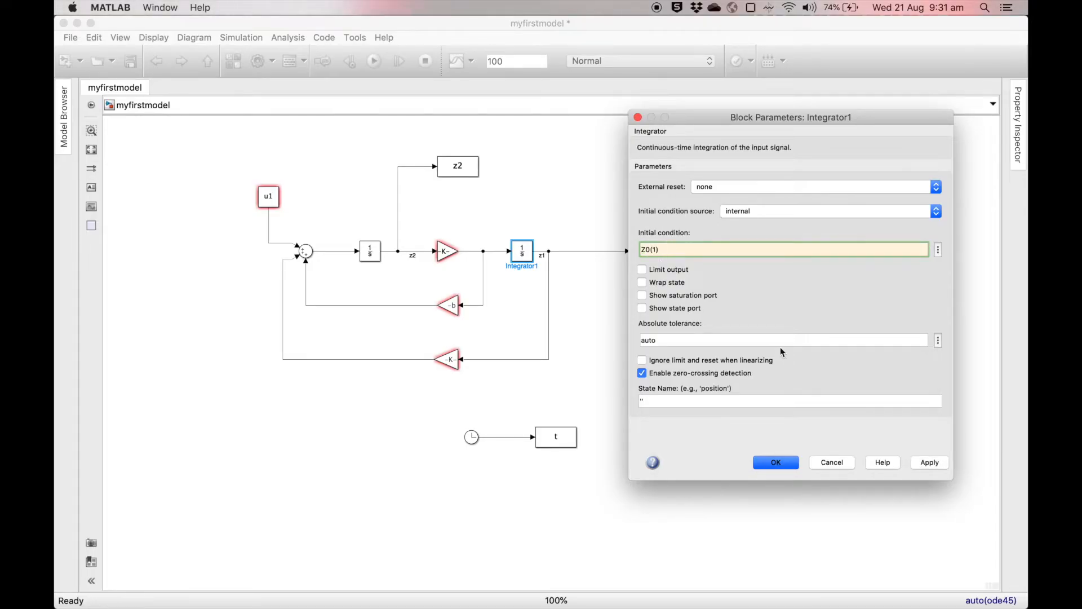
{"action": "left_click", "coordinate": [928, 462]}
{"action": "left_click", "coordinate": [775, 463]}
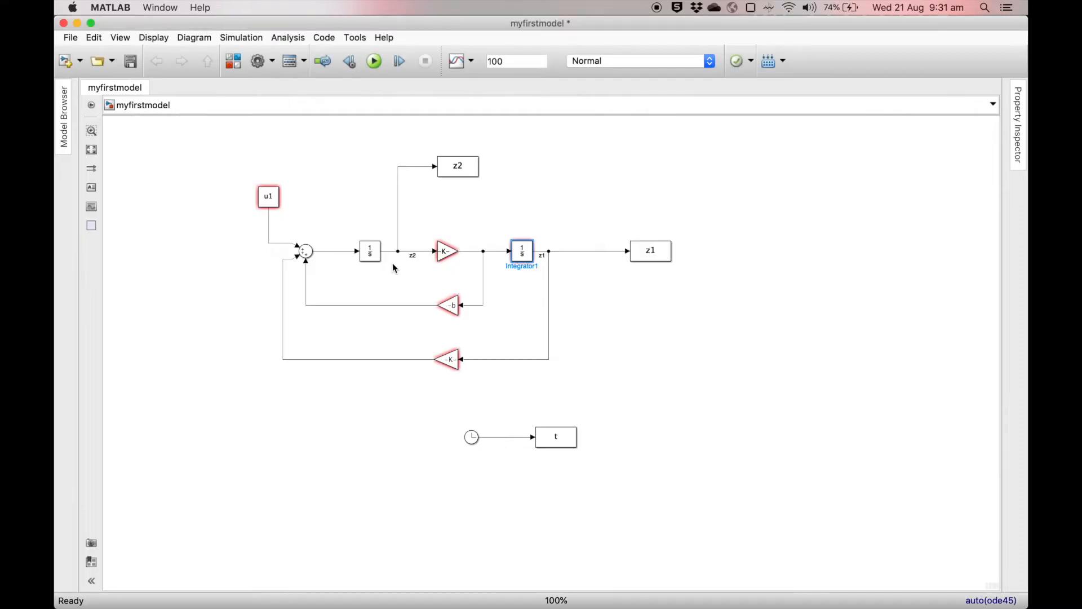
Step: Set the initial condition of the integrator that outputs z2 to Z0(2)
{"action": "left_click", "coordinate": [370, 251]}
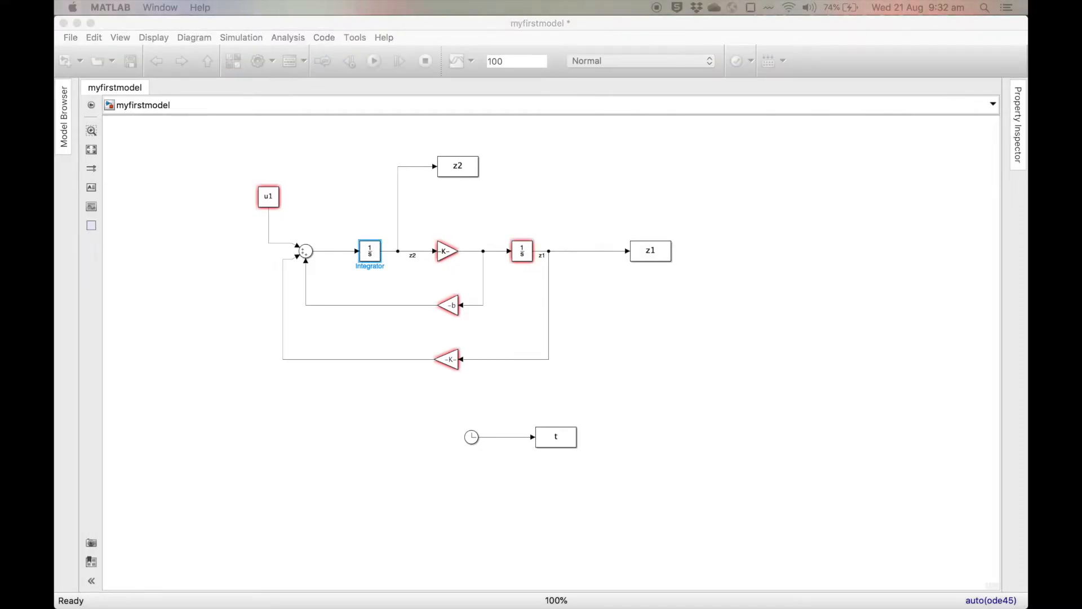
{"action": "double_click", "coordinate": [369, 251]}
{"action": "left_click_drag", "start_coordinate": [633, 20], "coordinate": [691, 109]}
{"action": "double_click", "coordinate": [658, 241]}
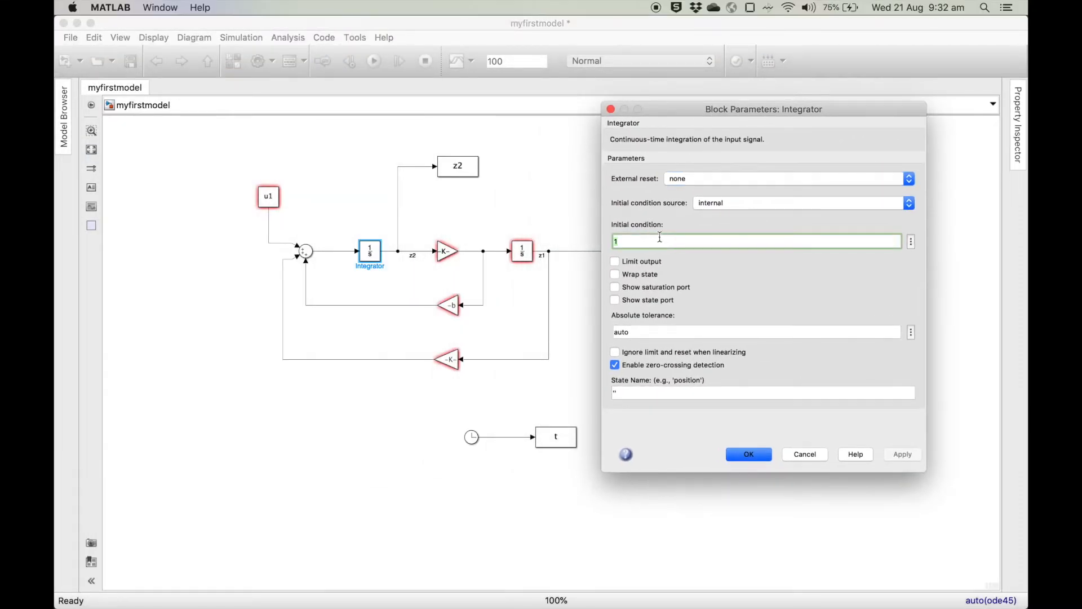
{"action": "type", "text": "zo"}
{"action": "type", "text": "(2"}
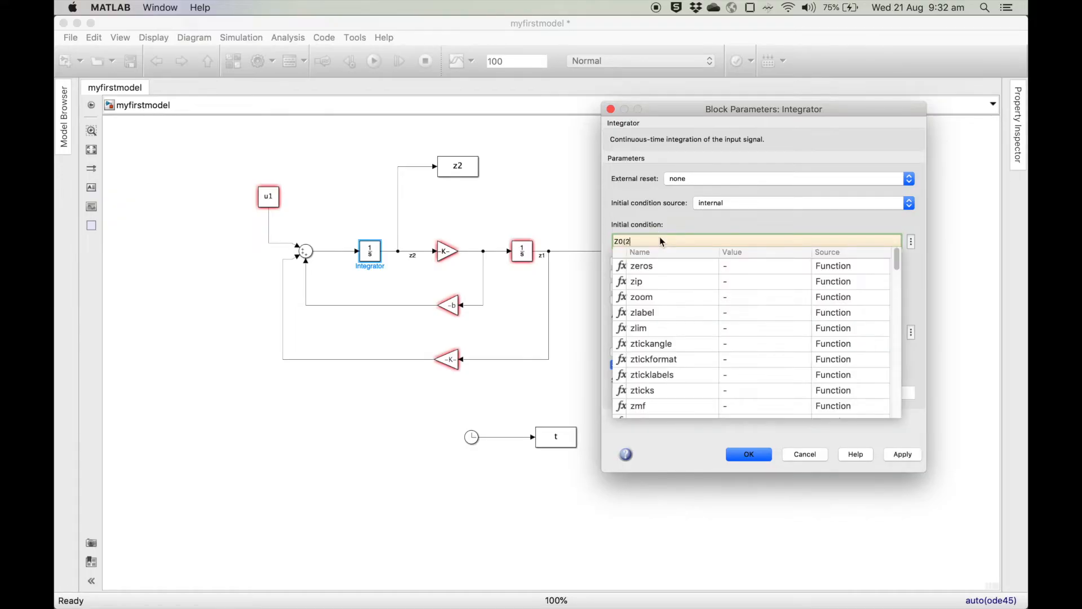
{"action": "type", "text": ")"}
{"action": "left_click", "coordinate": [900, 454]}
{"action": "left_click", "coordinate": [749, 454]}
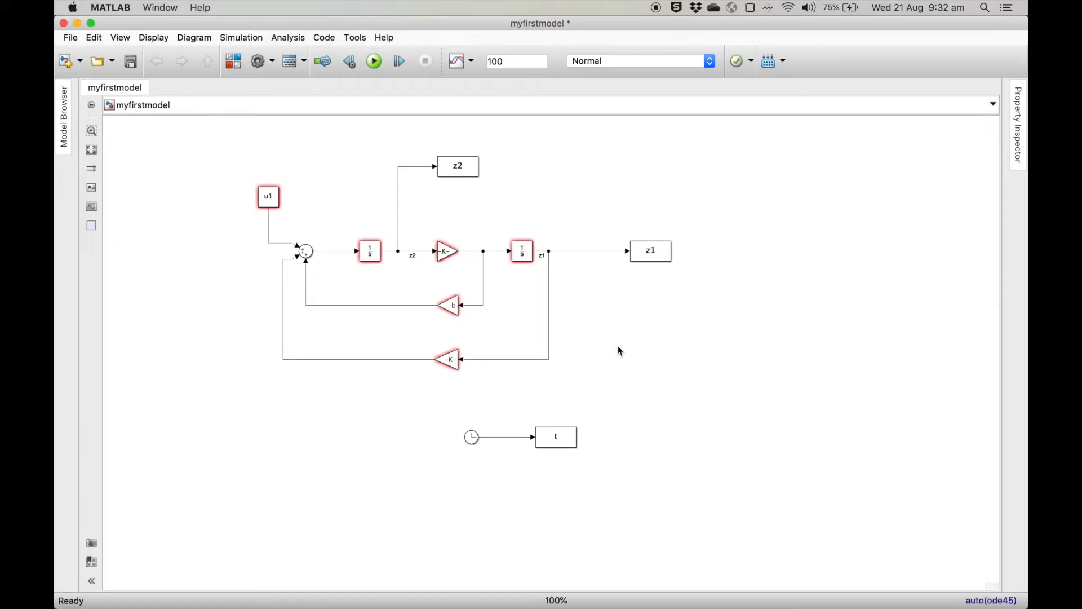
Step: Switch to the main MATLAB window, create a new script and save it as simcontrol.m
{"action": "key", "text": "ctrl+Up"}
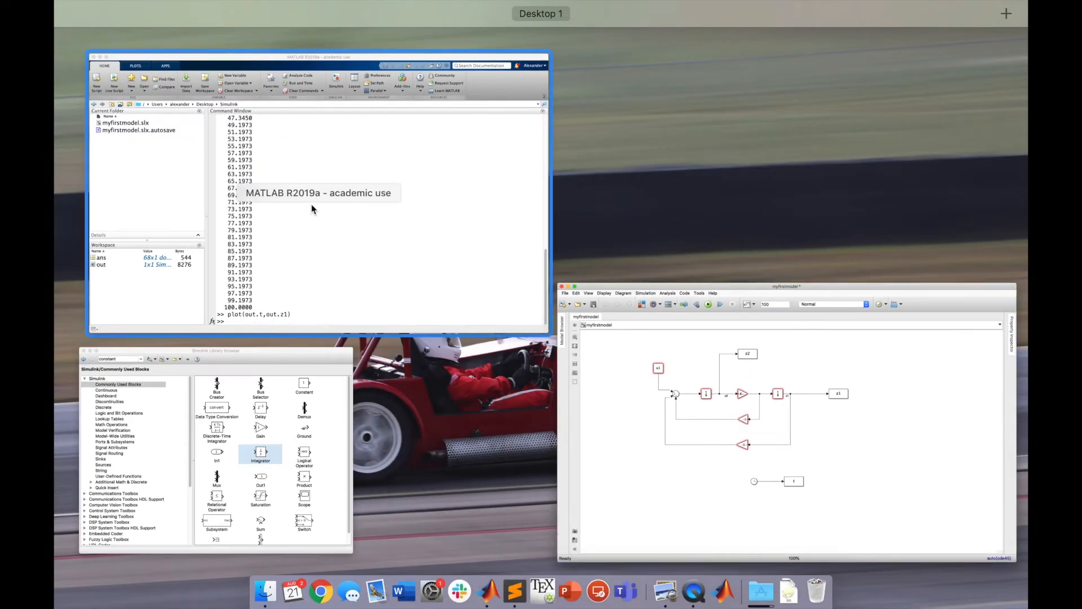
{"action": "left_click", "coordinate": [312, 205]}
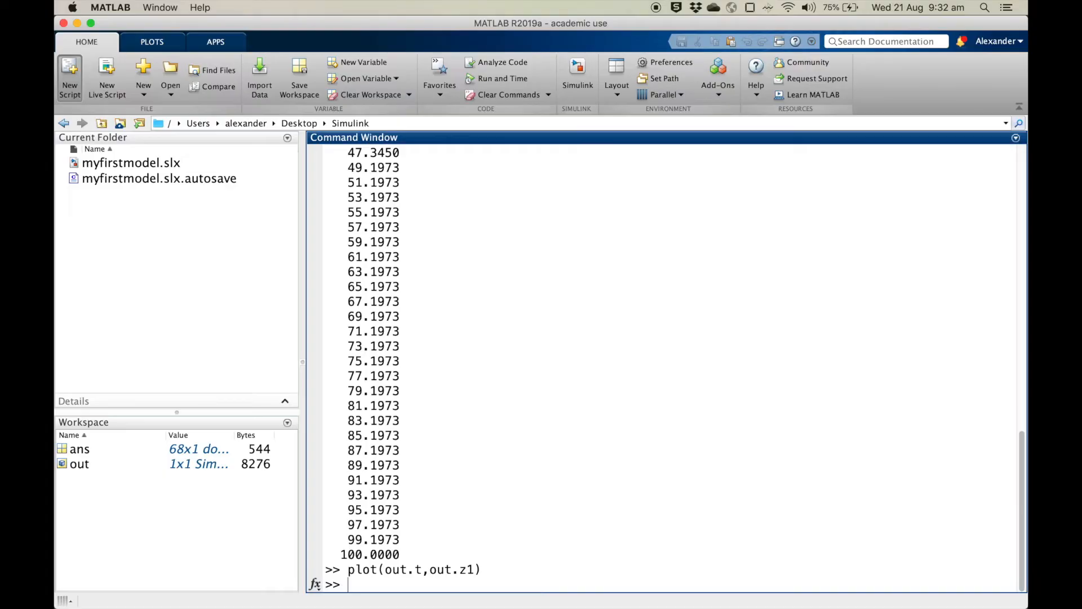
{"action": "left_click_drag", "start_coordinate": [1021, 129], "coordinate": [1024, 129]}
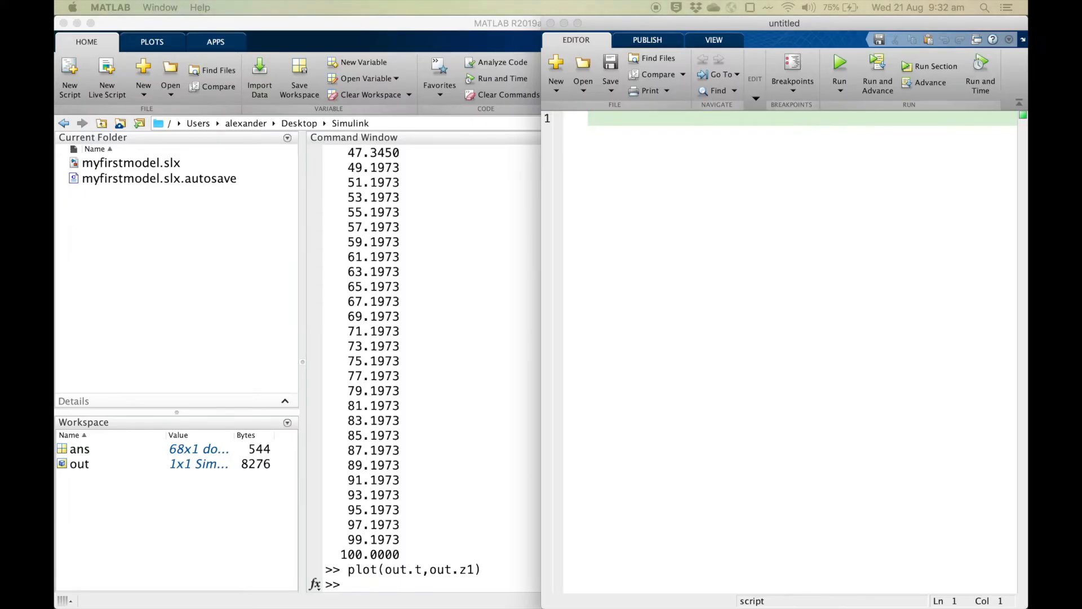
{"action": "key", "text": "Return"}
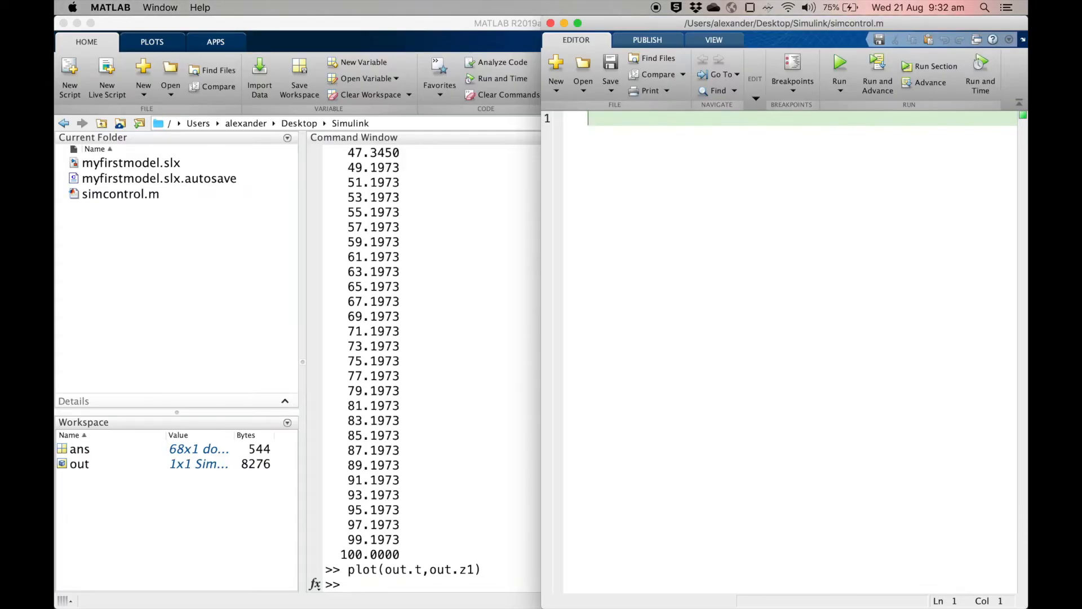
Step: Start the script with the section heading "%% Define simulation parameters" followed by blank lines
{"action": "type", "text": "%% Def"}
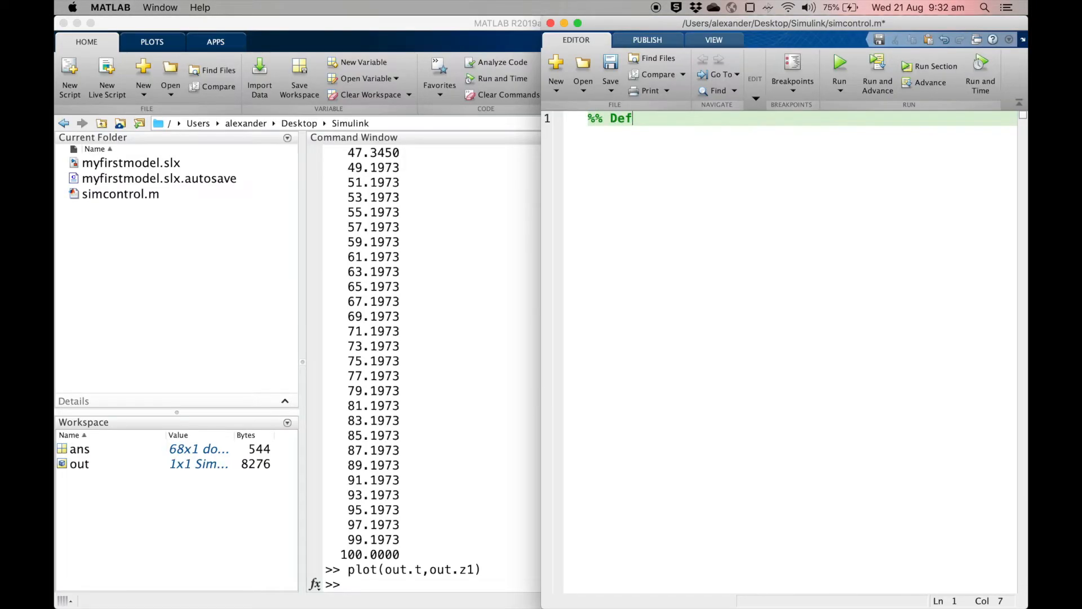
{"action": "type", "text": "ine simulat"}
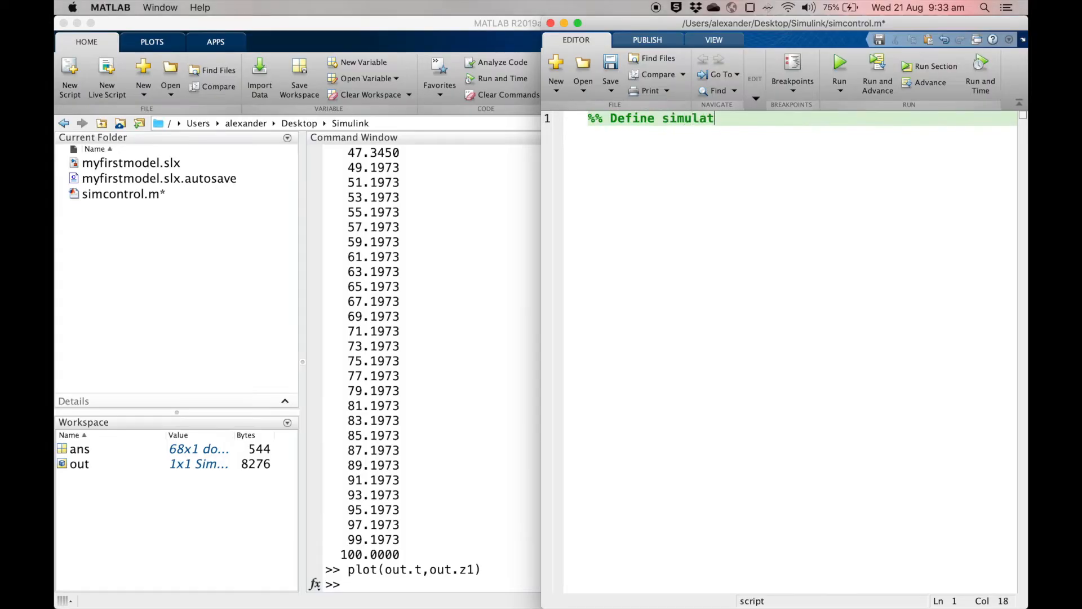
{"action": "type", "text": "ion parameters"}
{"action": "key", "text": "Return"}
{"action": "key", "text": "Return"}
{"action": "key", "text": "Return"}
{"action": "key", "text": "Return"}
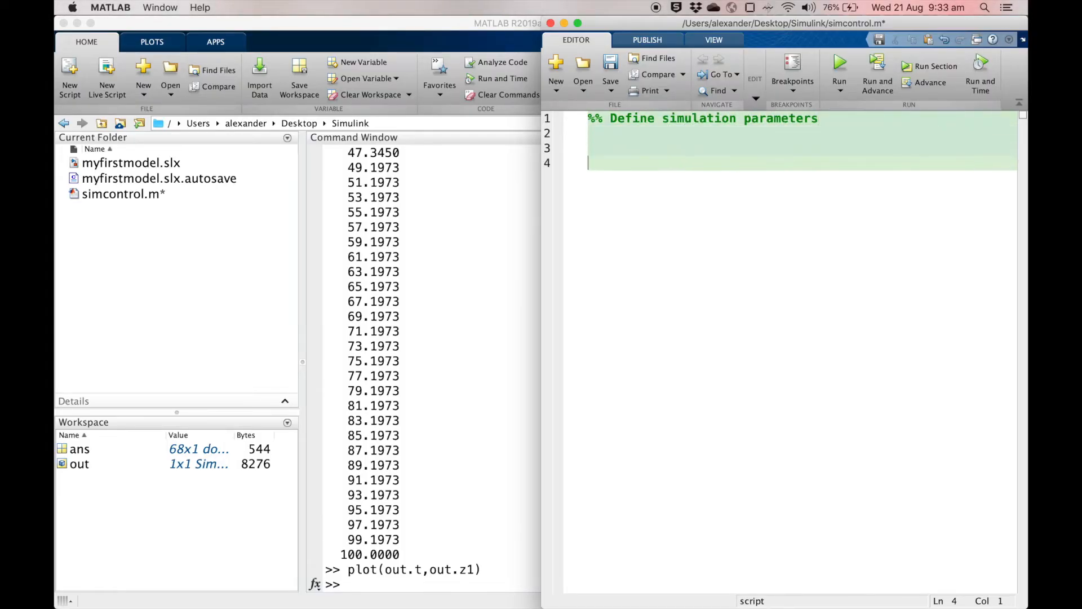
Step: Add the section headings "%% Run Simulation" and "%% Analyse the results", and return to the blank line 3 in the parameters section
{"action": "type", "text": "%% "}
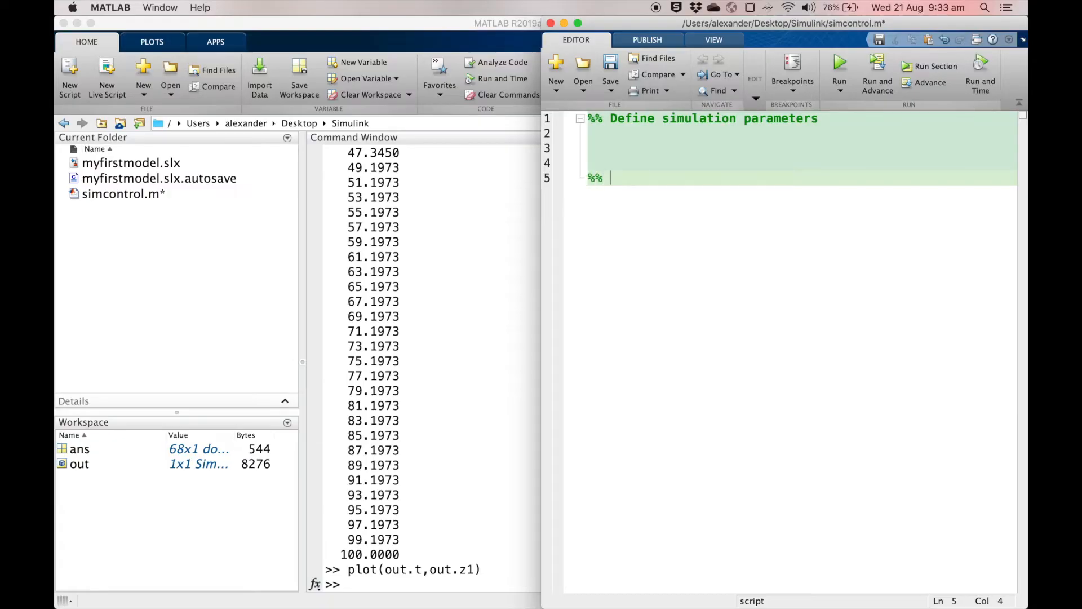
{"action": "type", "text": "Run "}
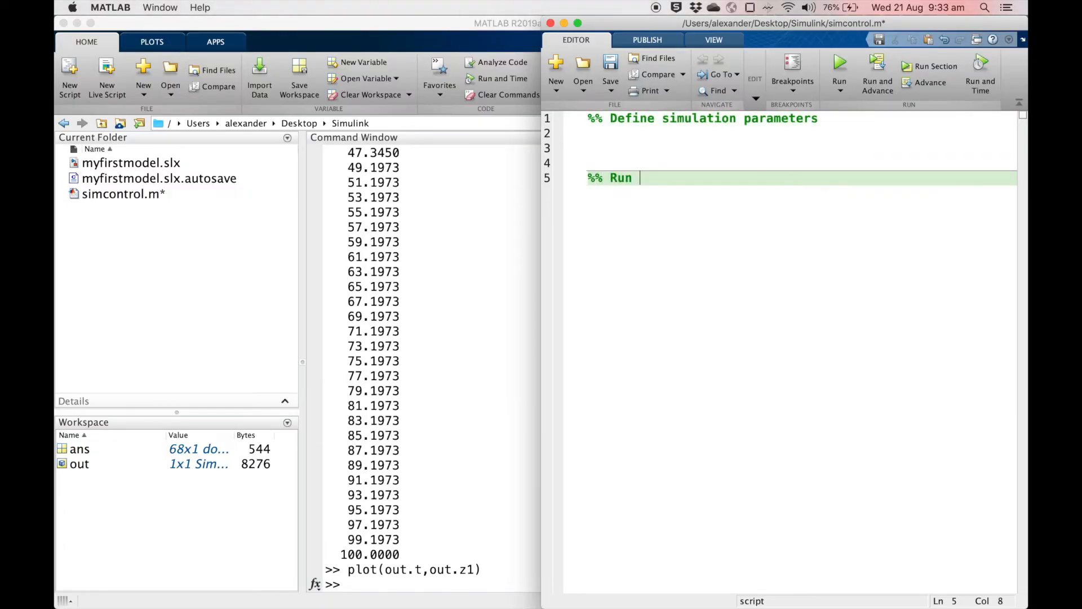
{"action": "type", "text": "Simulation"}
{"action": "key", "text": "Return"}
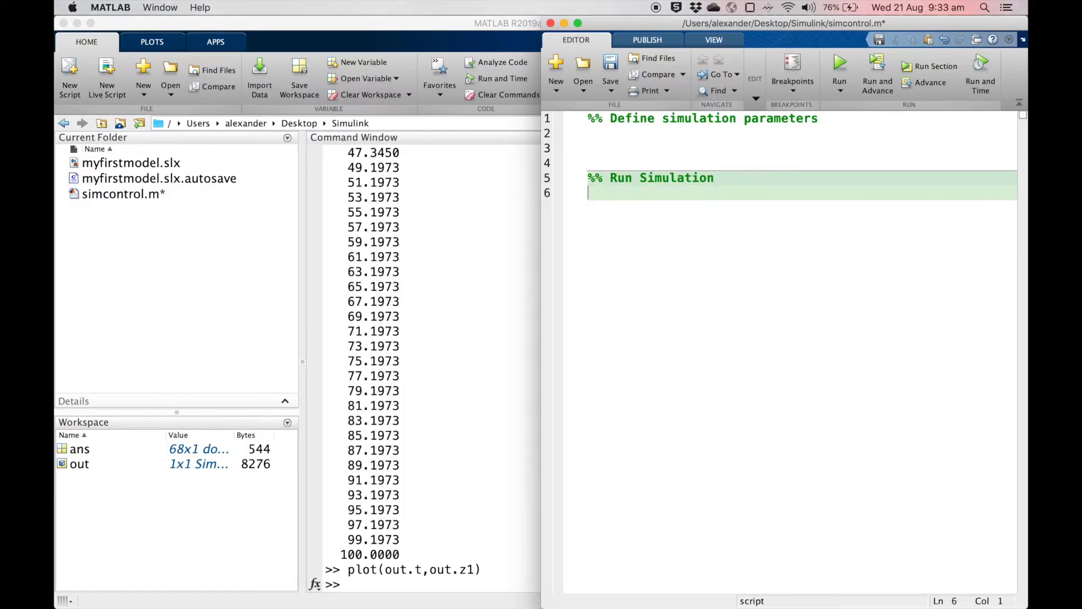
{"action": "key", "text": "Return"}
{"action": "key", "text": "Return"}
{"action": "type", "text": "%% Analyse the results"}
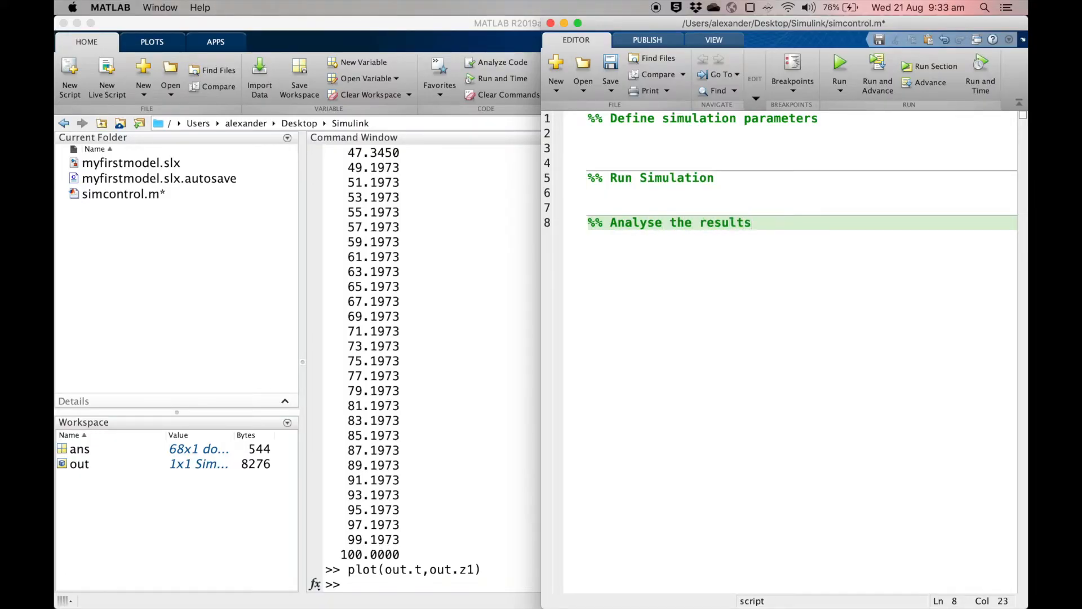
{"action": "key", "text": "Up"}
{"action": "key", "text": "Up"}
{"action": "key", "text": "Up"}
{"action": "key", "text": "Up"}
{"action": "key", "text": "Up"}
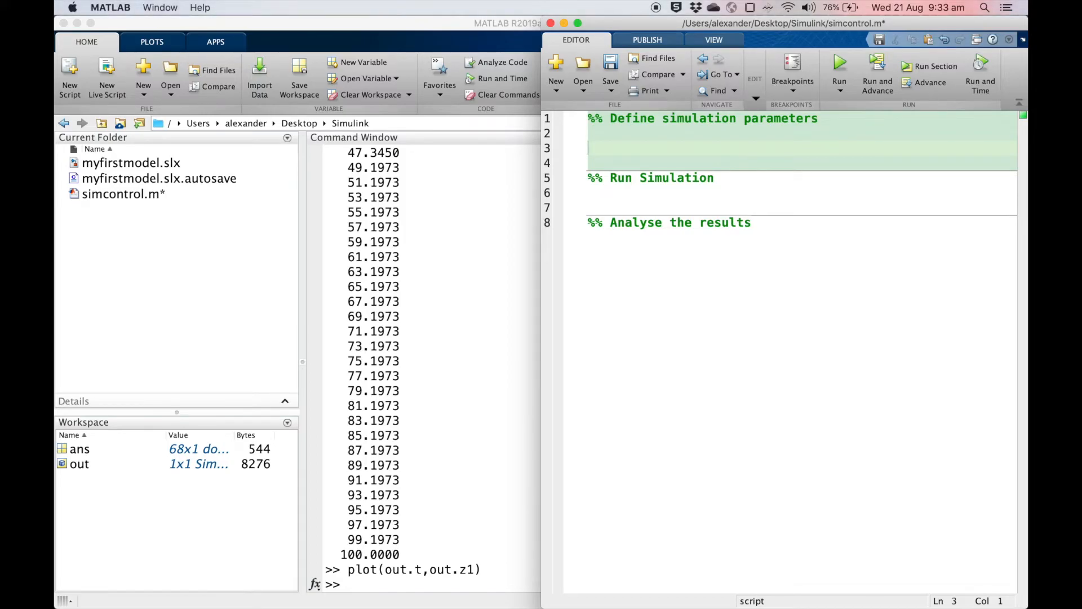
{"action": "type", "text": "b = 1;"}
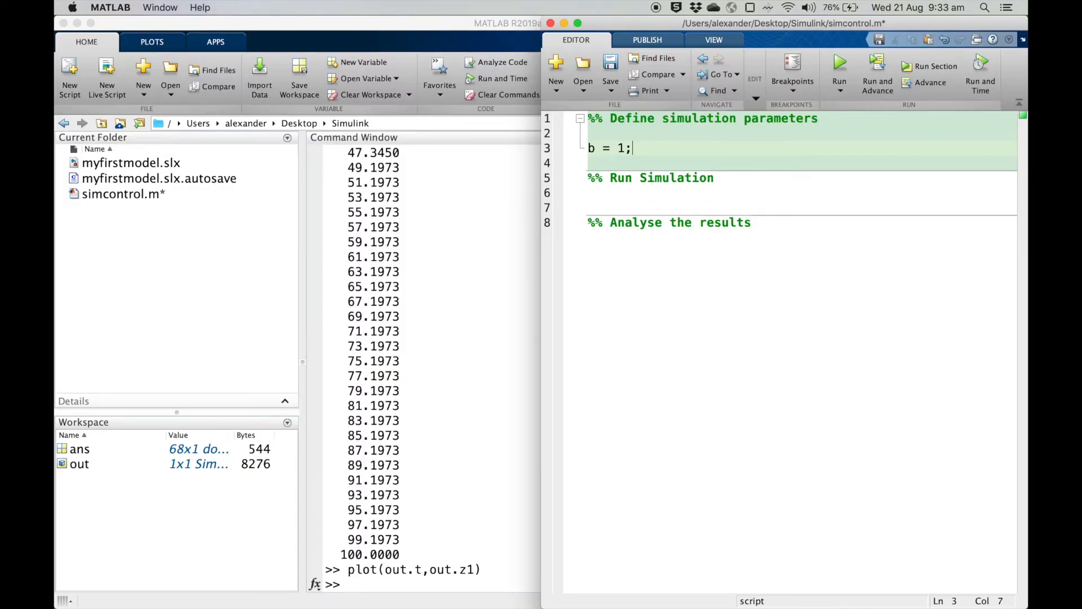
{"action": "key", "text": "BackSpace"}
{"action": "key", "text": "BackSpace"}
{"action": "key", "text": "BackSpace"}
{"action": "key", "text": "BackSpace"}
{"action": "key", "text": "BackSpace"}
{"action": "key", "text": "BackSpace"}
Step: Begin an assignment in the parameters section with the output list [b,c,m,Z0] =
{"action": "type", "text": "[] ="}
{"action": "left_click", "coordinate": [594, 148]}
{"action": "type", "text": "b,c,"}
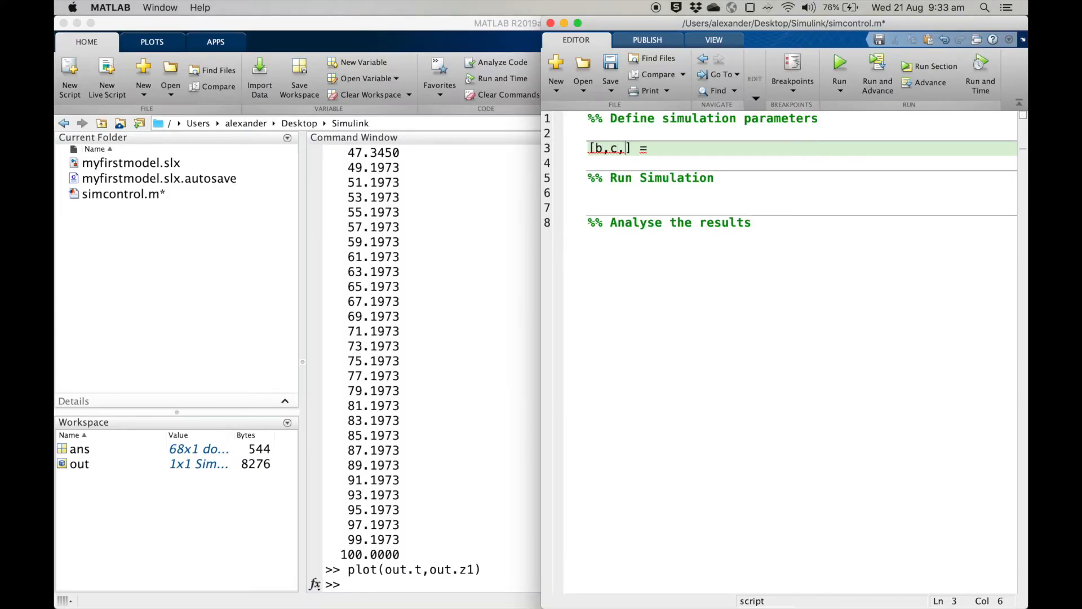
{"action": "type", "text": "m,Z0"}
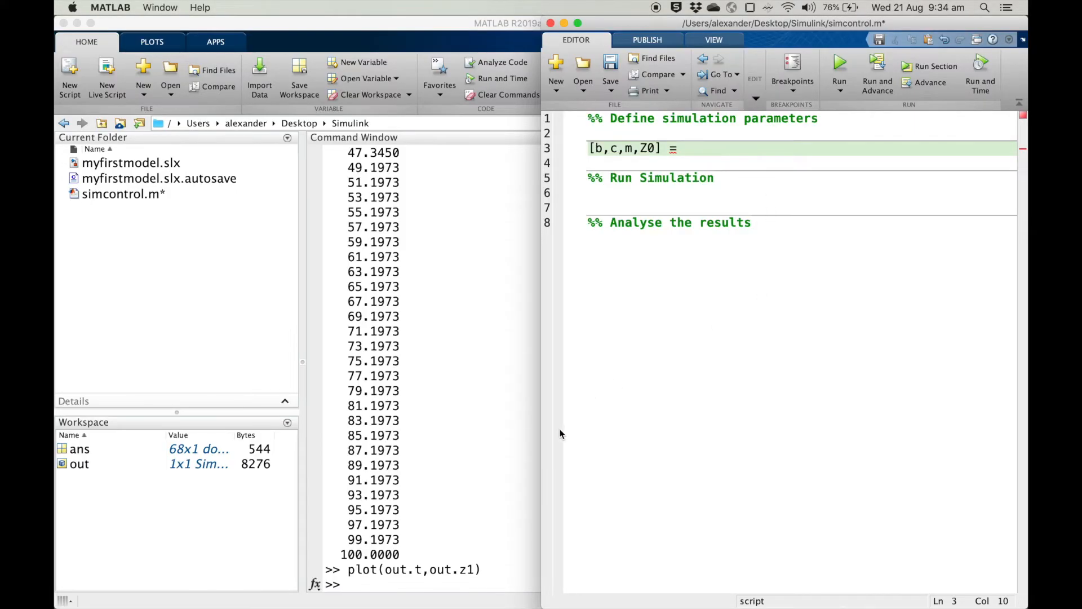
Step: Check the Simulink model for missing variables, add u1 to the output list, and assign the list from setupsim
{"action": "mouse_move", "coordinate": [489, 599]}
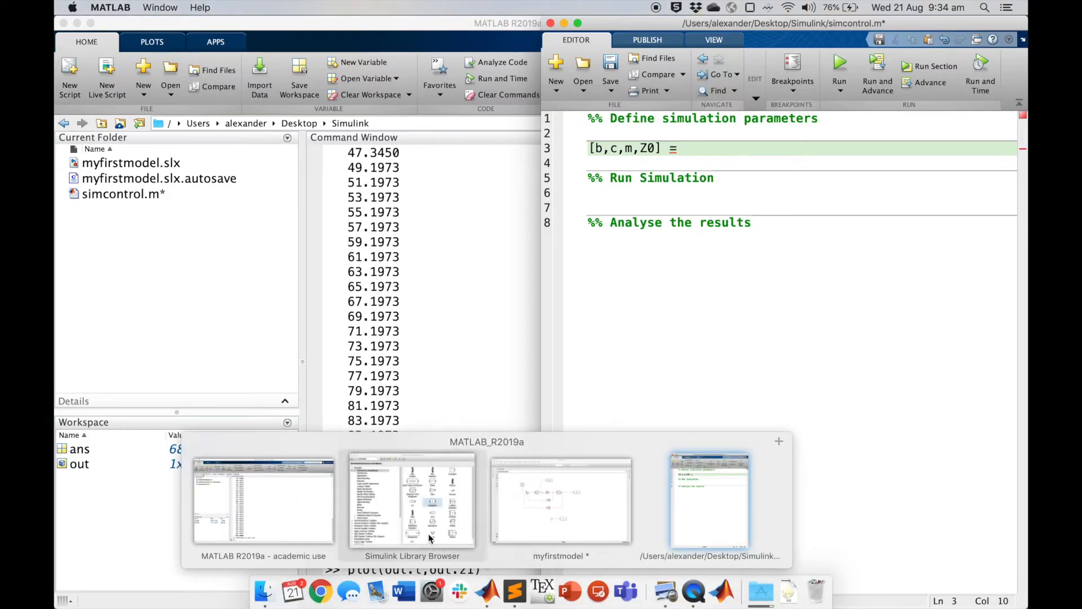
{"action": "left_click", "coordinate": [591, 519]}
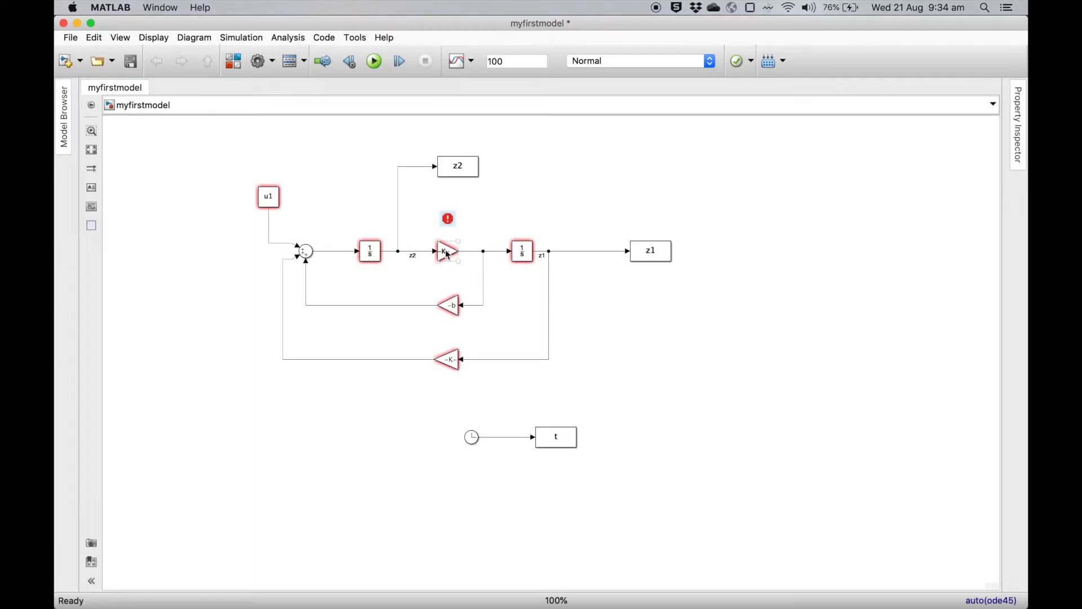
{"action": "mouse_move", "coordinate": [370, 256]}
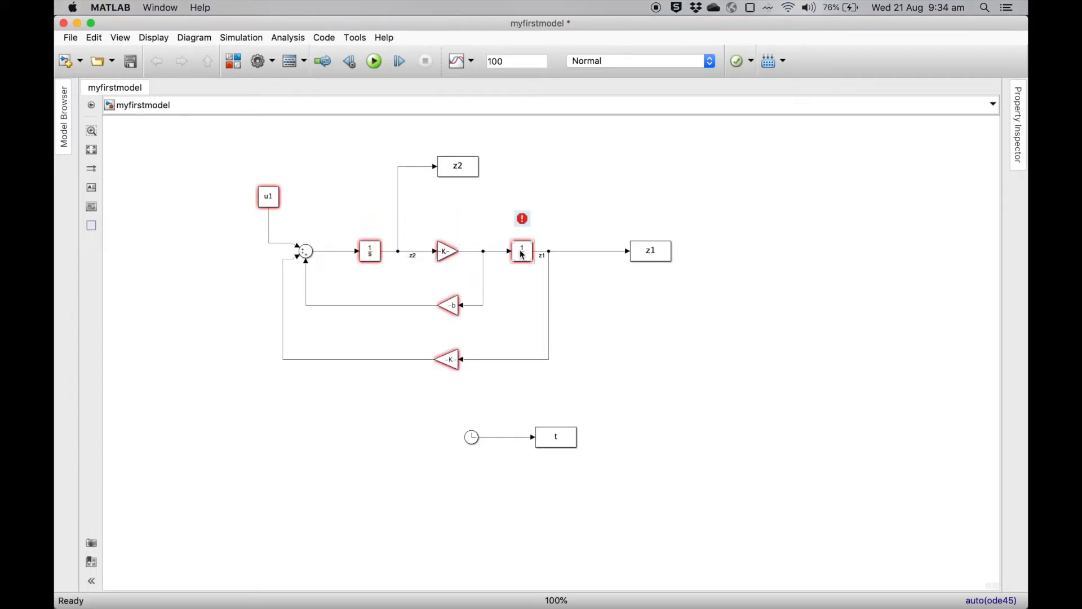
{"action": "mouse_move", "coordinate": [487, 592]}
{"action": "left_click", "coordinate": [717, 508]}
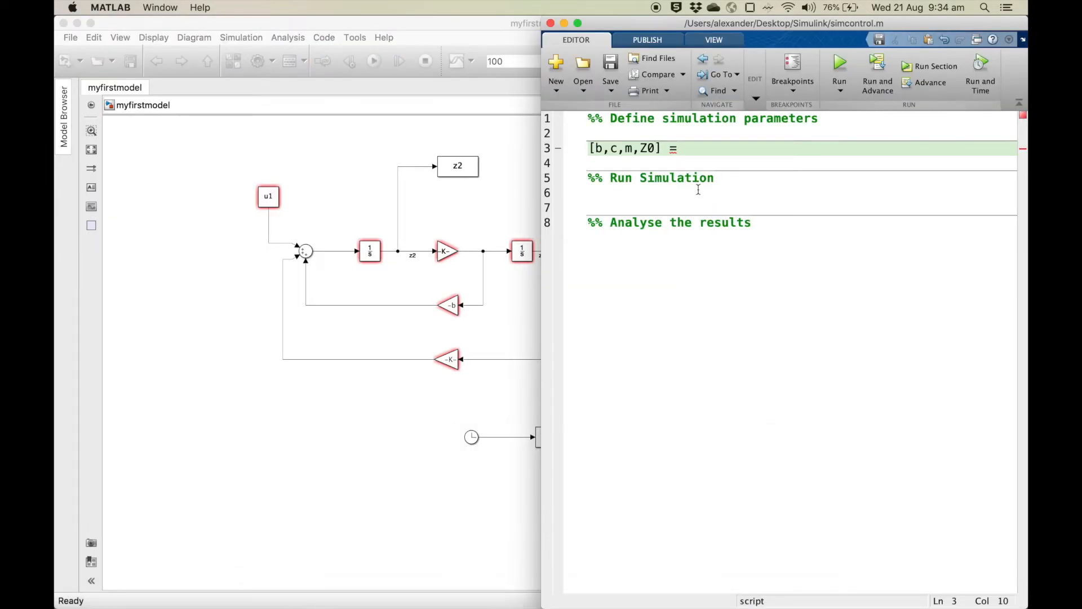
{"action": "type", "text": ",u1"}
{"action": "key", "text": "Right"}
{"action": "key", "text": "Right"}
{"action": "key", "text": "Right"}
{"action": "key", "text": "Right"}
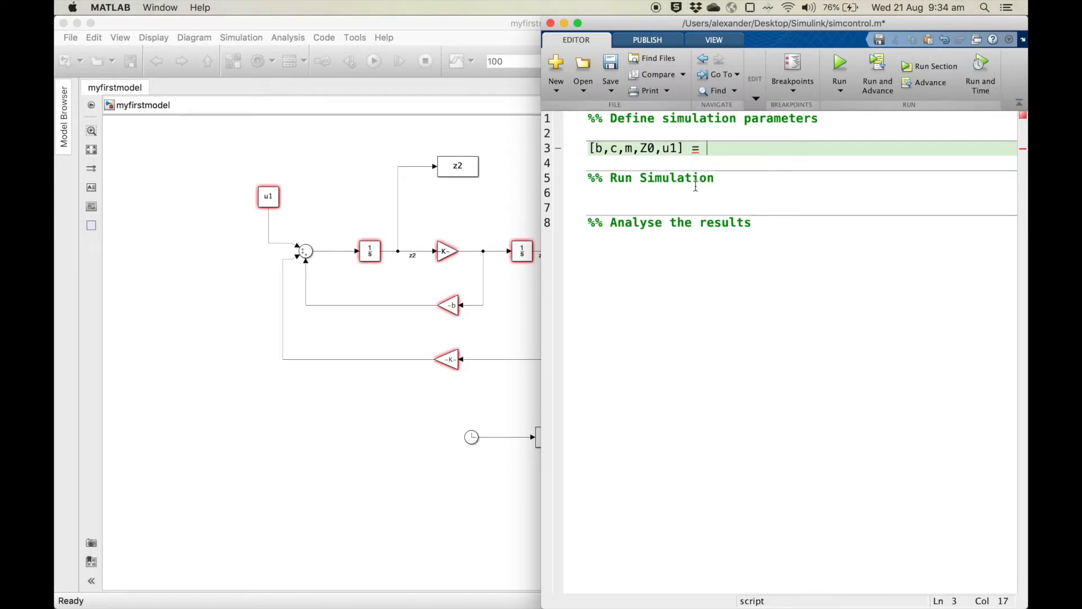
{"action": "type", "text": "setupsim"}
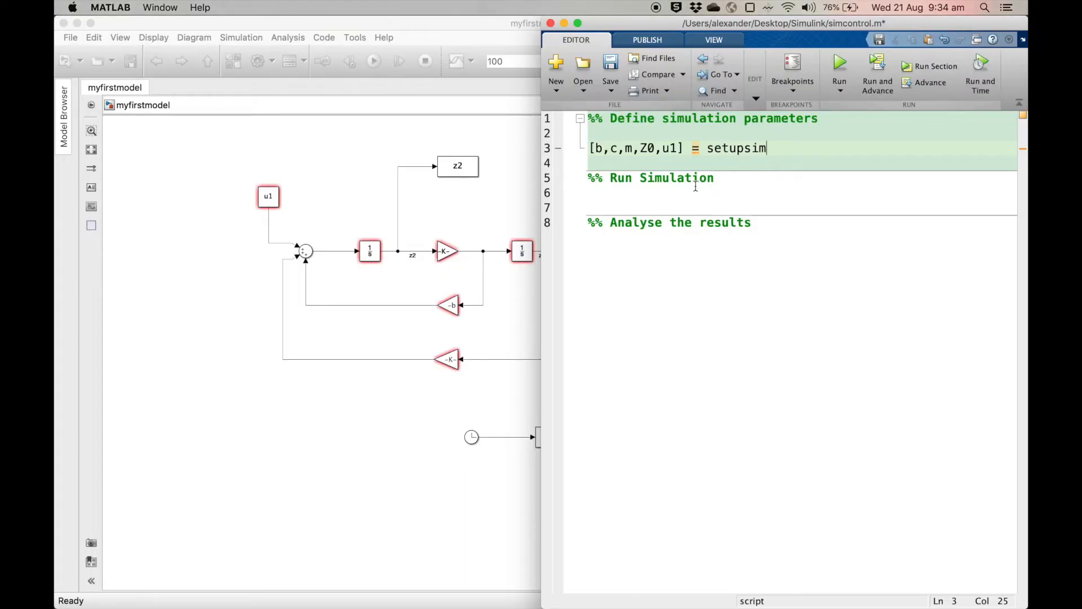
Step: Complete the parameter assignment as a call to setupsim(); and open a new blank script alongside simcontrol.m
{"action": "type", "text": "()"}
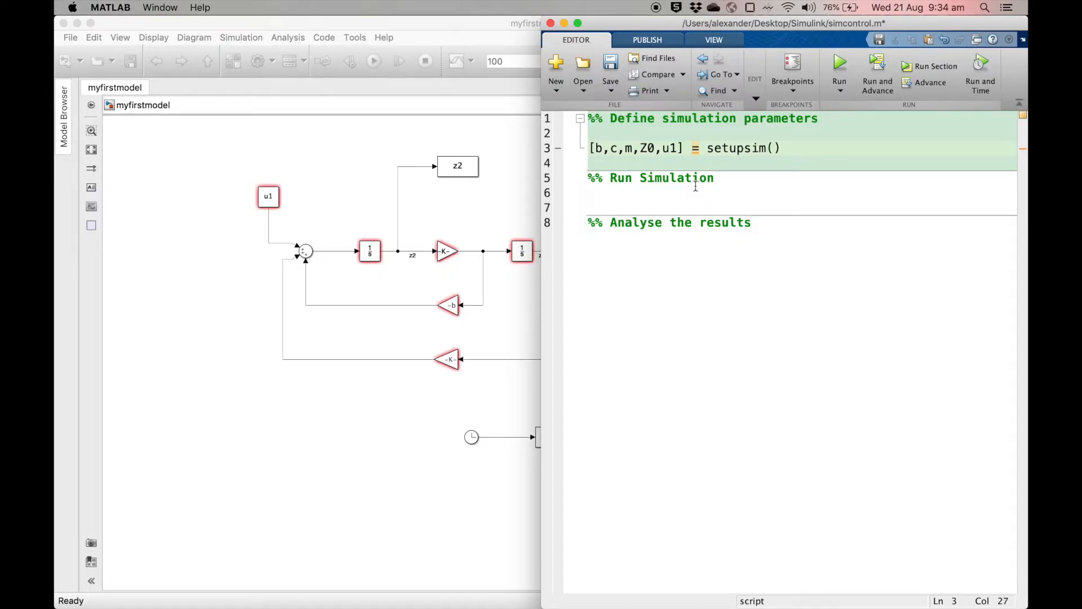
{"action": "type", "text": ";"}
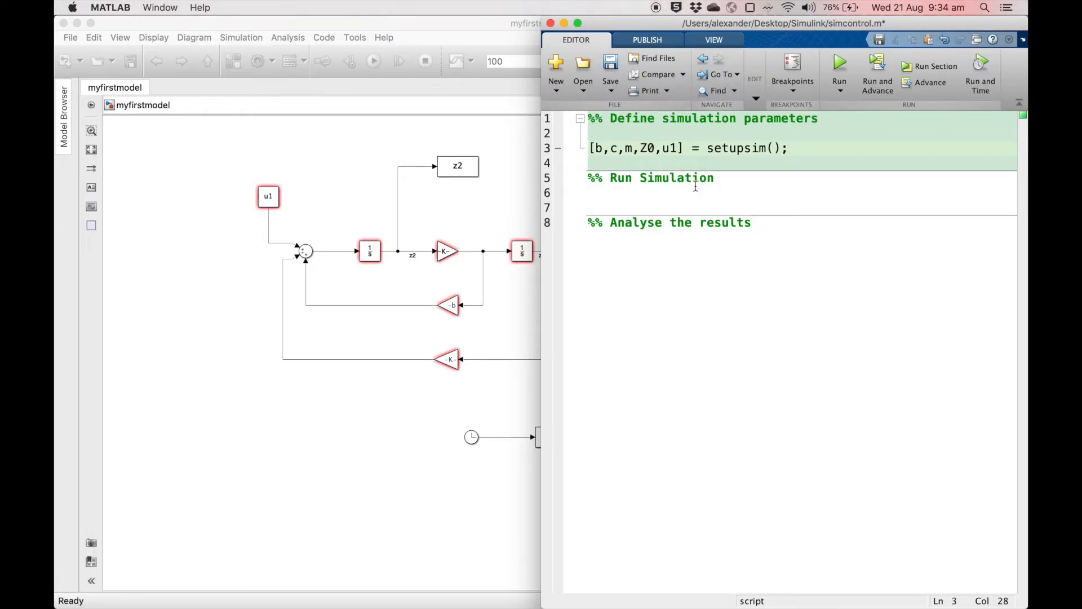
{"action": "left_click", "coordinate": [559, 66]}
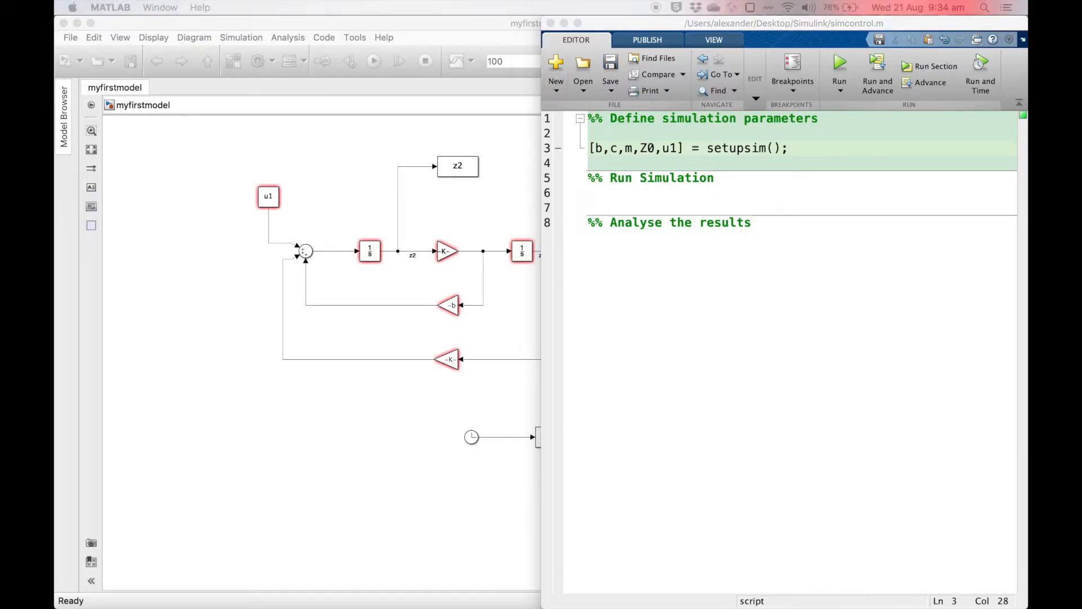
{"action": "left_click_drag", "start_coordinate": [636, 38], "coordinate": [389, 20]}
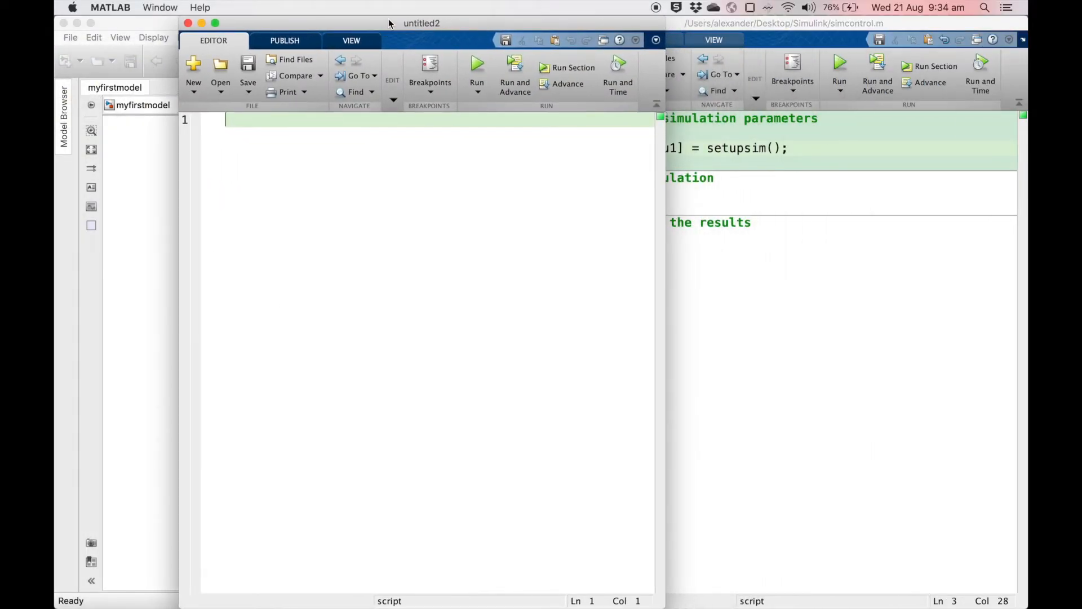
{"action": "key", "text": "ctrl+alt+Left"}
Step: Write a function skeleton in the new script: function output = fnname(inputs), a blank line, and a closing end
{"action": "type", "text": "function output = fnname()"}
{"action": "key", "text": "Left"}
{"action": "type", "text": "inputs"}
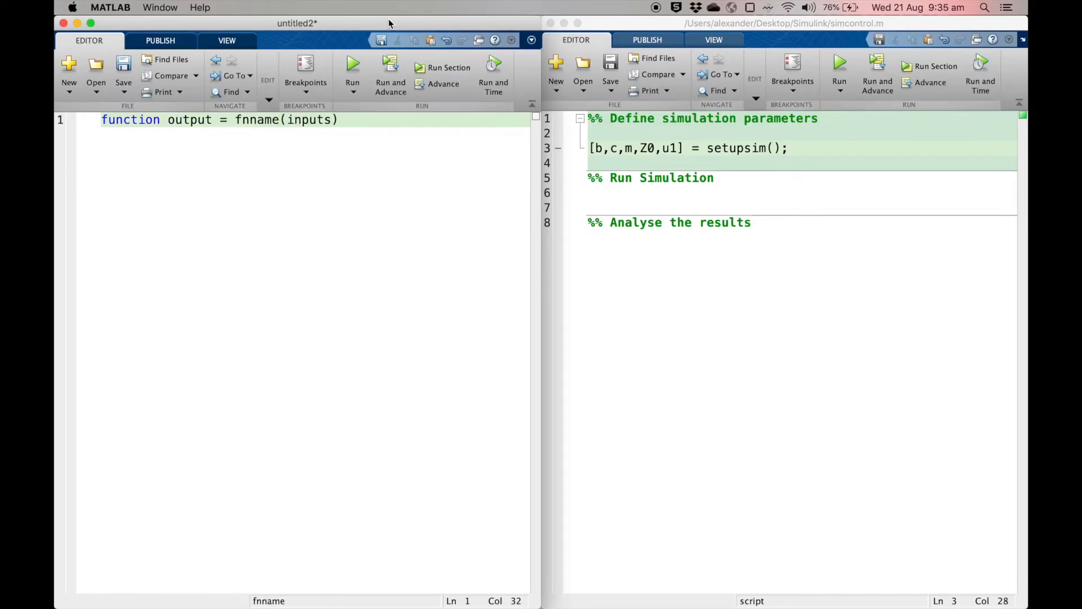
{"action": "key", "text": "End"}
{"action": "key", "text": "Return"}
{"action": "key", "text": "Return"}
{"action": "type", "text": "end"}
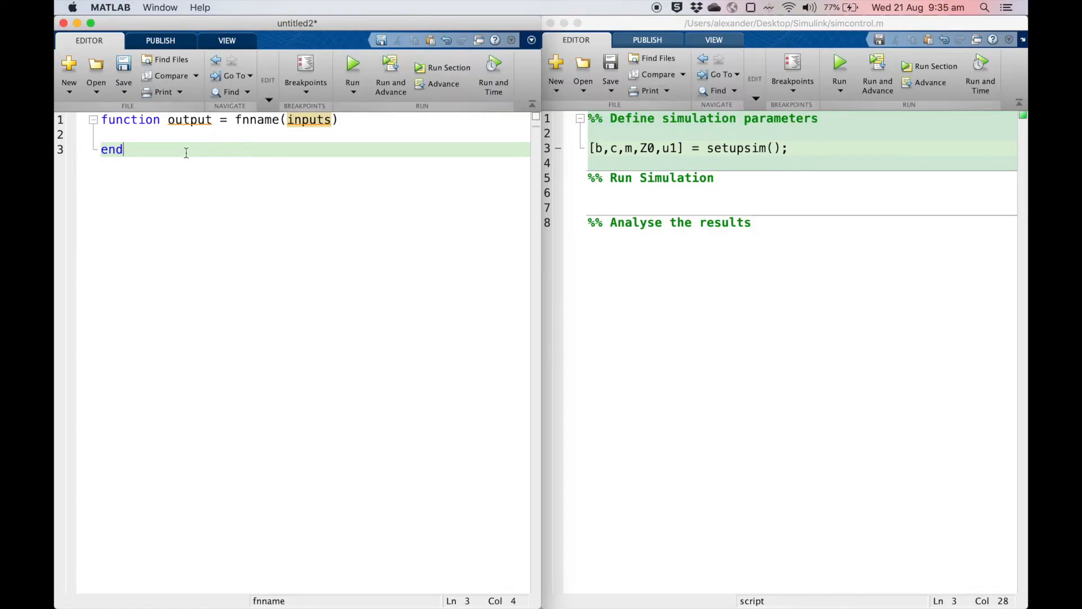
{"action": "mouse_move", "coordinate": [170, 120]}
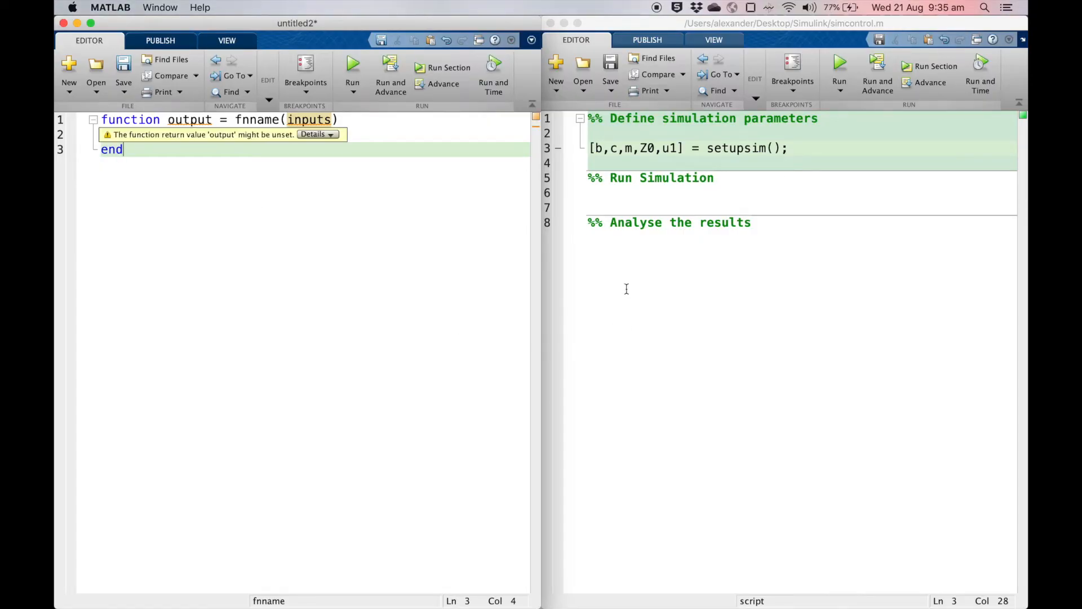
Step: Replace the function's output placeholder with the list [b,c,m,Z0,u1] copied from simcontrol.m
{"action": "left_click", "coordinate": [681, 151]}
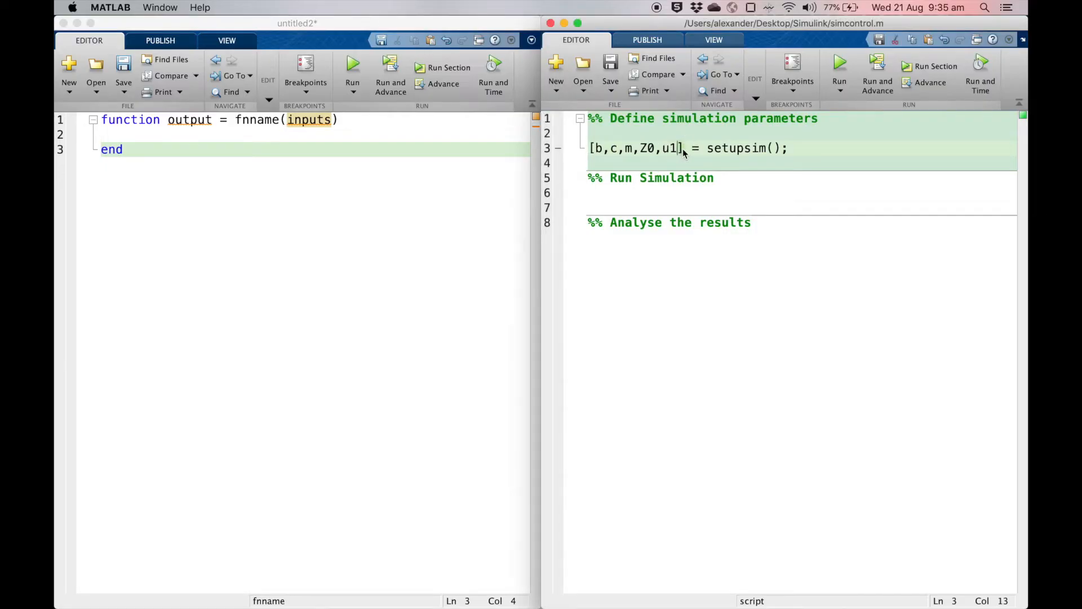
{"action": "left_click_drag", "start_coordinate": [682, 151], "coordinate": [589, 150]}
{"action": "key", "text": "super+c"}
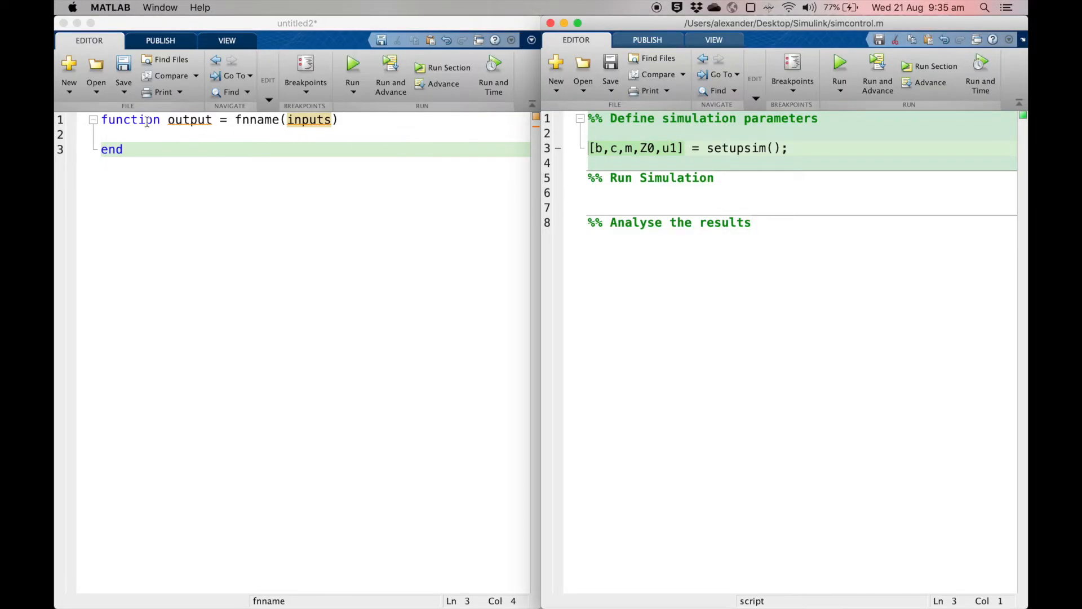
{"action": "left_click", "coordinate": [187, 121]}
{"action": "double_click", "coordinate": [186, 122]}
{"action": "key", "text": "super+v"}
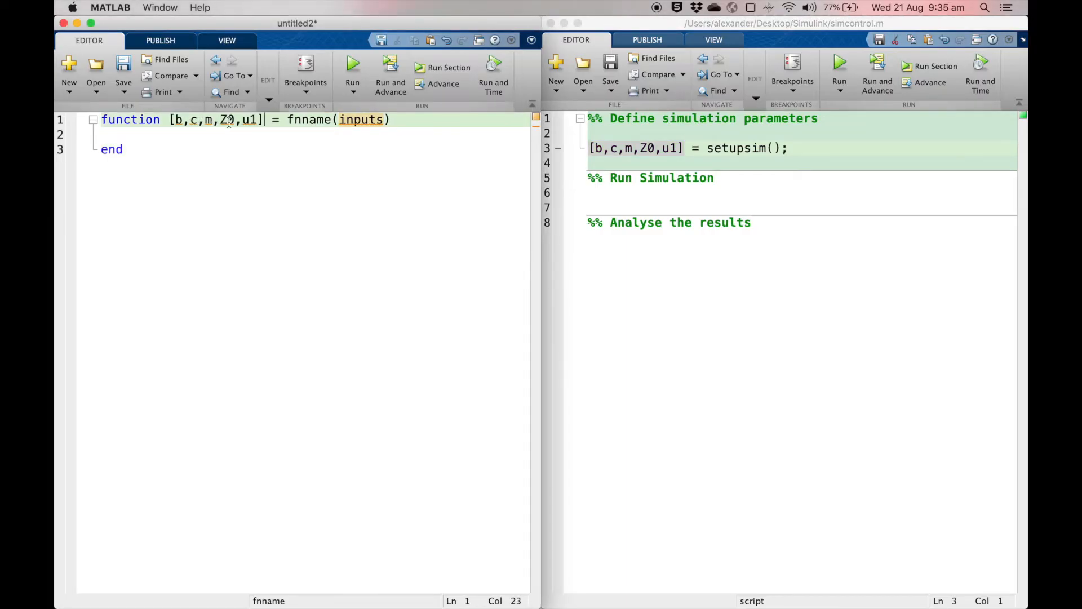
Step: Rename the function from the fnname placeholder to setupsim and remove its inputs argument
{"action": "left_click", "coordinate": [731, 150]}
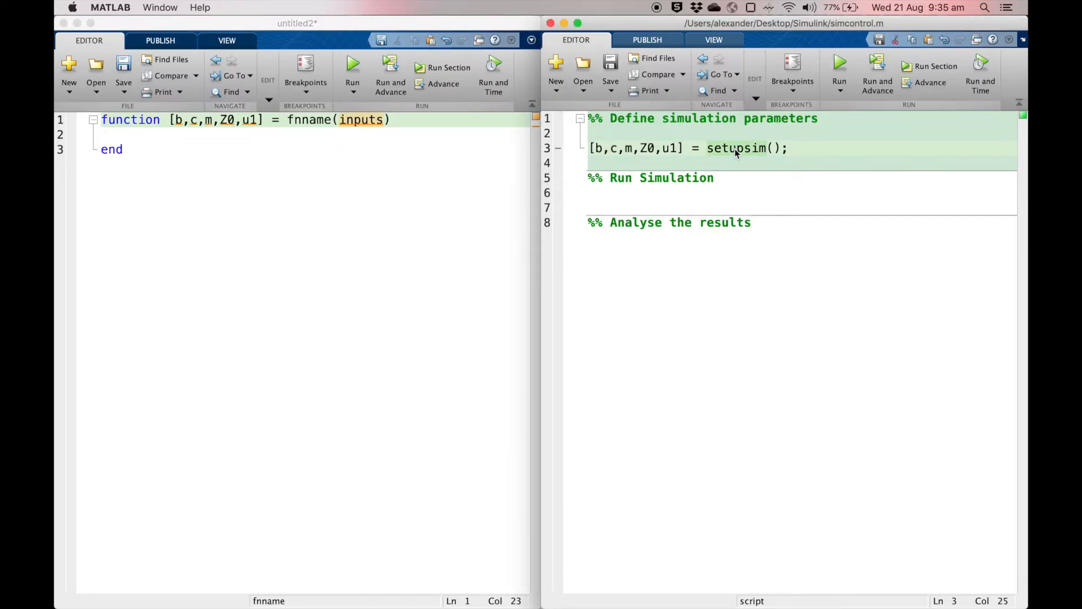
{"action": "left_click", "coordinate": [325, 120]}
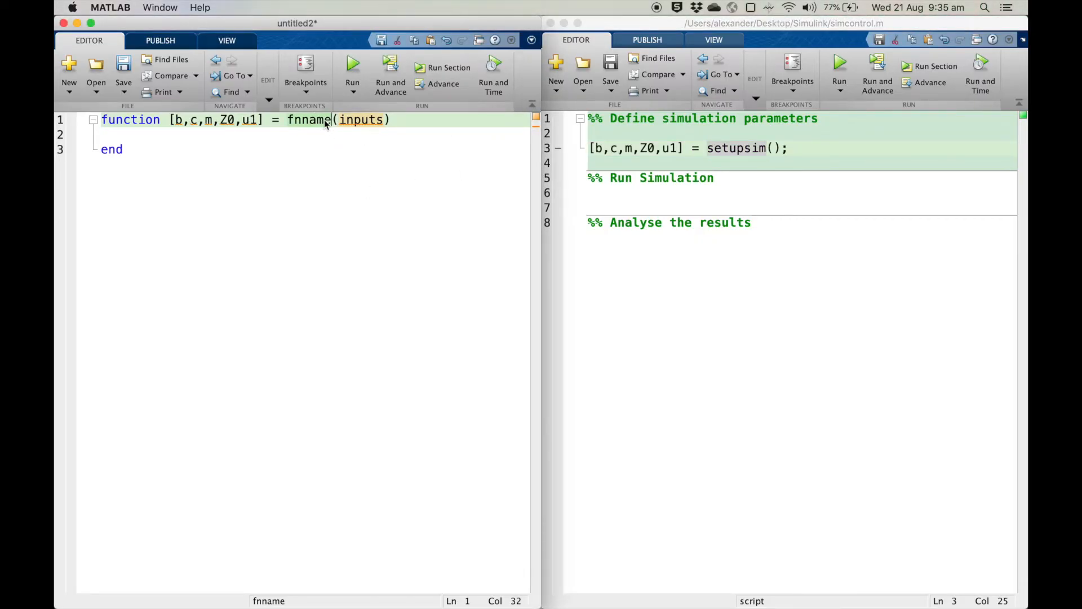
{"action": "type", "text": "setupsim"}
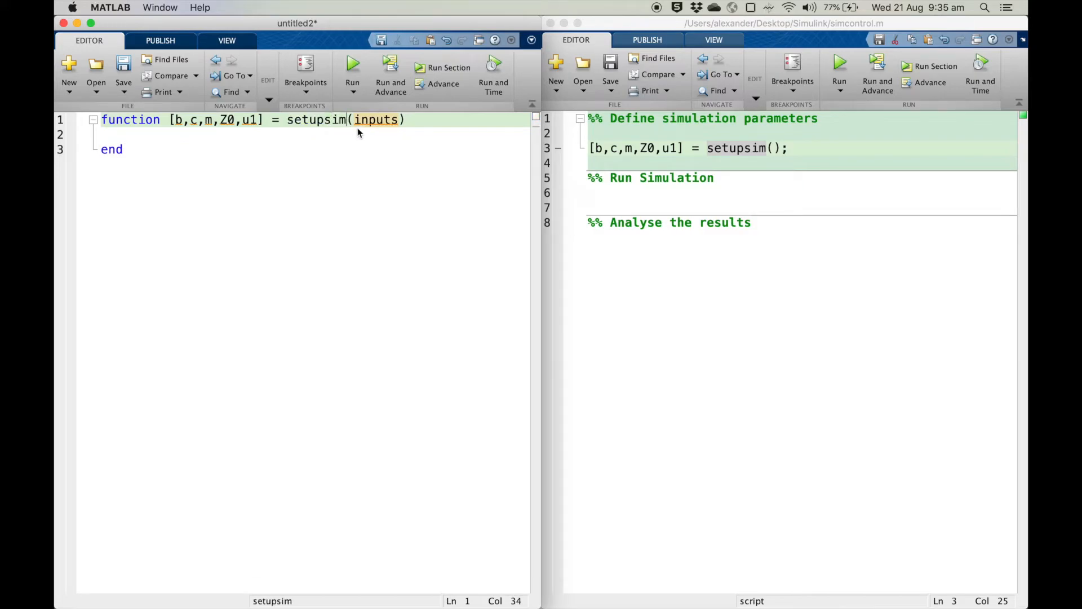
{"action": "double_click", "coordinate": [383, 121]}
{"action": "key", "text": "BackSpace"}
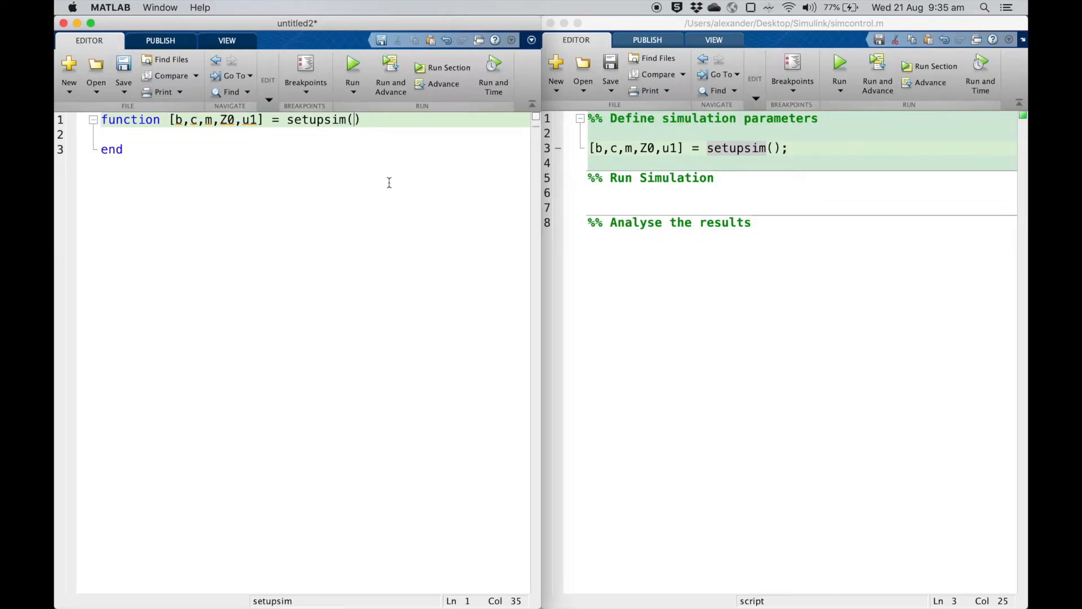
Step: Add the comment "% Define the parameters which drive the simulation" below the function header, followed by blank lines
{"action": "left_click", "coordinate": [366, 131]}
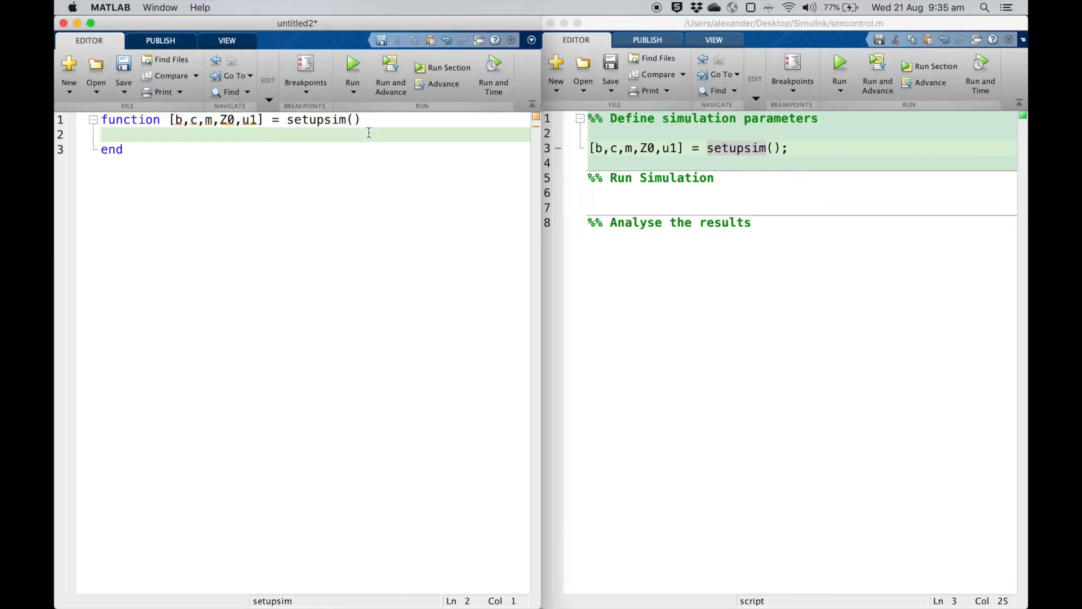
{"action": "type", "text": "% Define th"}
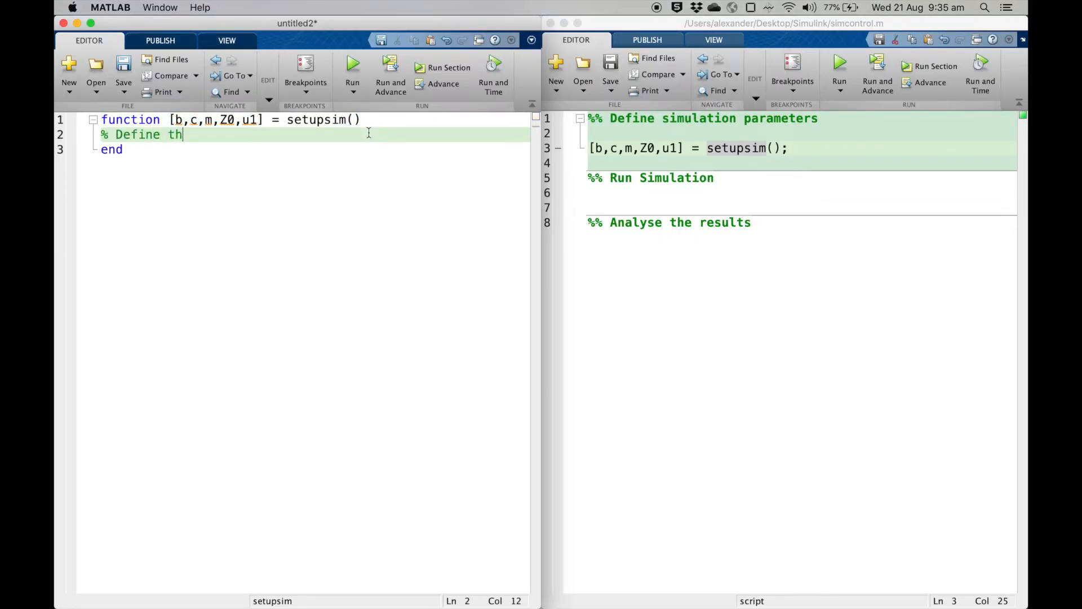
{"action": "type", "text": "e parameters whic hdr"}
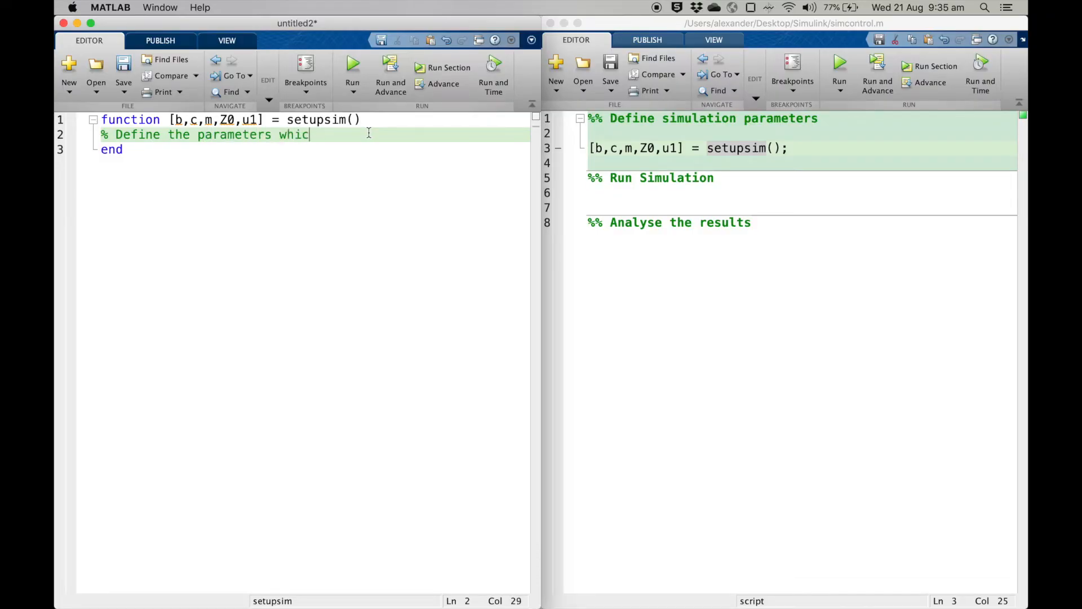
{"action": "key", "text": "BackSpace"}
{"action": "key", "text": "BackSpace"}
{"action": "key", "text": "BackSpace"}
{"action": "key", "text": "BackSpace"}
{"action": "type", "text": "h drive"}
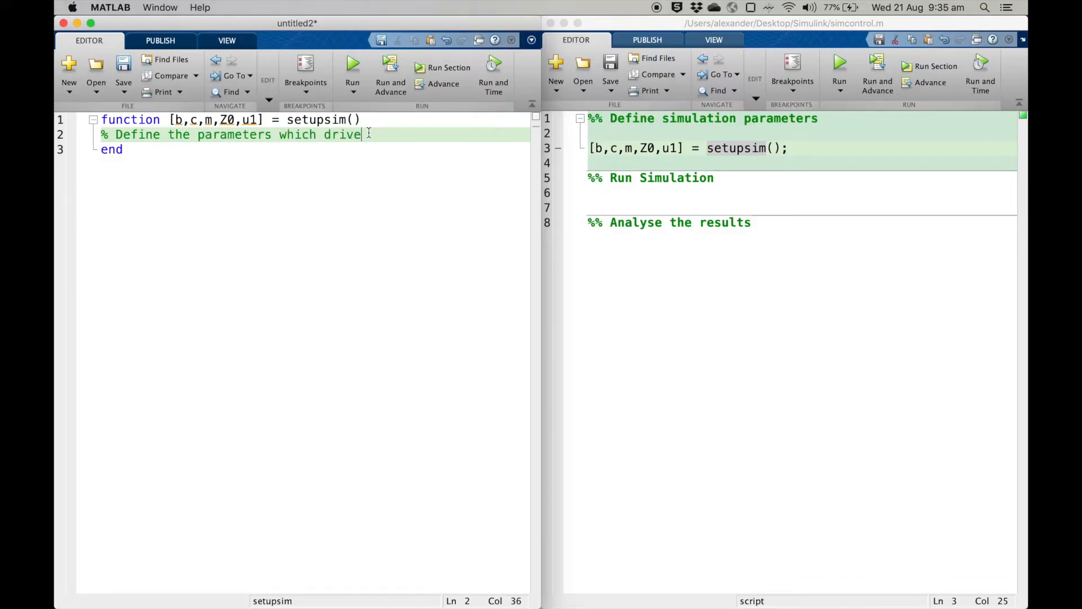
{"action": "type", "text": " the simulation"}
{"action": "key", "text": "Return"}
{"action": "key", "text": "Return"}
{"action": "key", "text": "Return"}
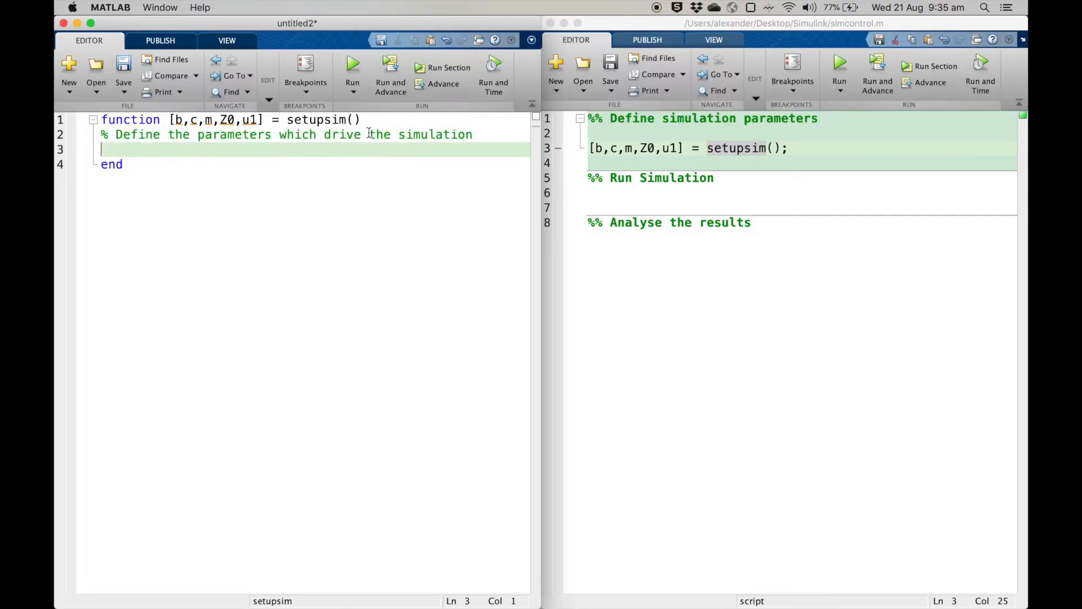
Step: Add assignment lines without values for b, c, m and u1 in the function body
{"action": "key", "text": "Return"}
{"action": "key", "text": "Up"}
{"action": "key", "text": "Up"}
{"action": "type", "text": "b ="}
{"action": "key", "text": "Return"}
{"action": "type", "text": "c ="}
{"action": "key", "text": "Return"}
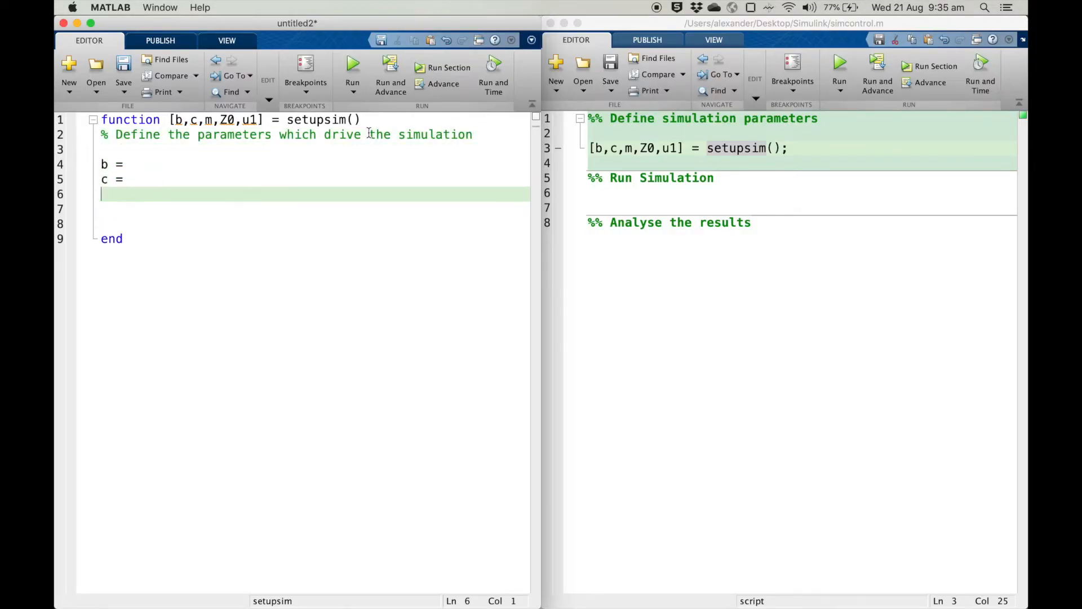
{"action": "type", "text": "m ="}
{"action": "key", "text": "Return"}
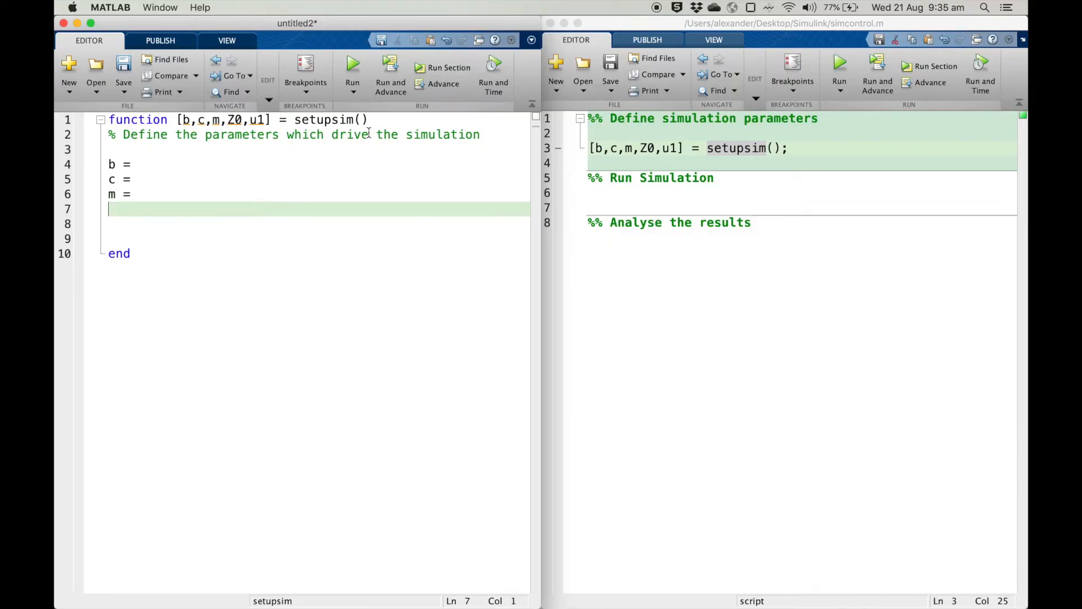
{"action": "type", "text": "u1 ="}
{"action": "key", "text": "Return"}
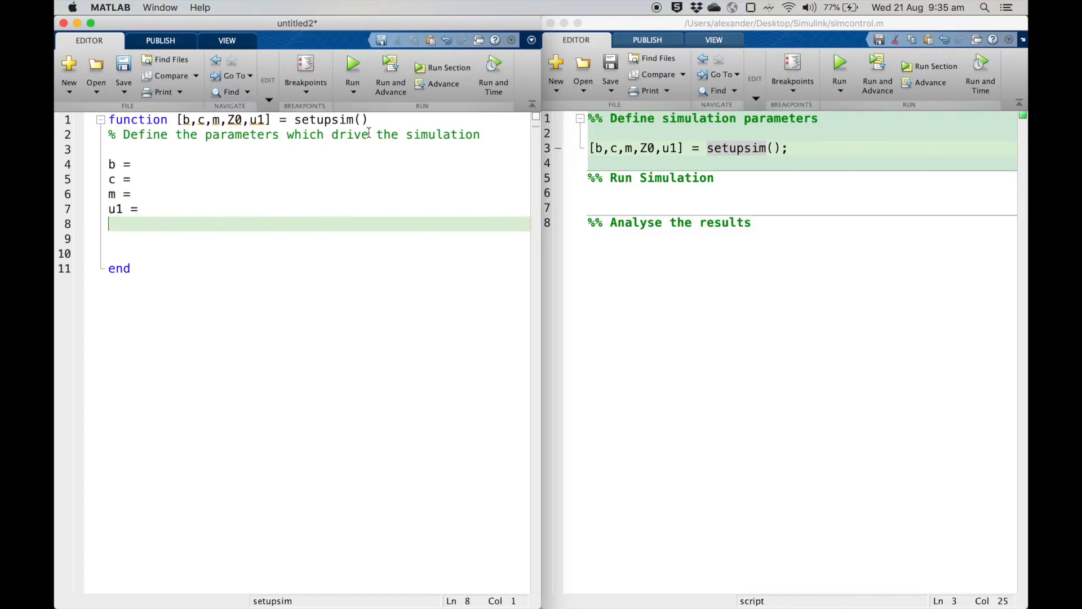
Step: Add a Z0 assignment below u1 as a column vector template, Z0 = [ ;];
{"action": "type", "text": "Z0 = [ ;"}
{"action": "key", "text": "Left"}
{"action": "key", "text": "Left"}
{"action": "type", "text": ";"}
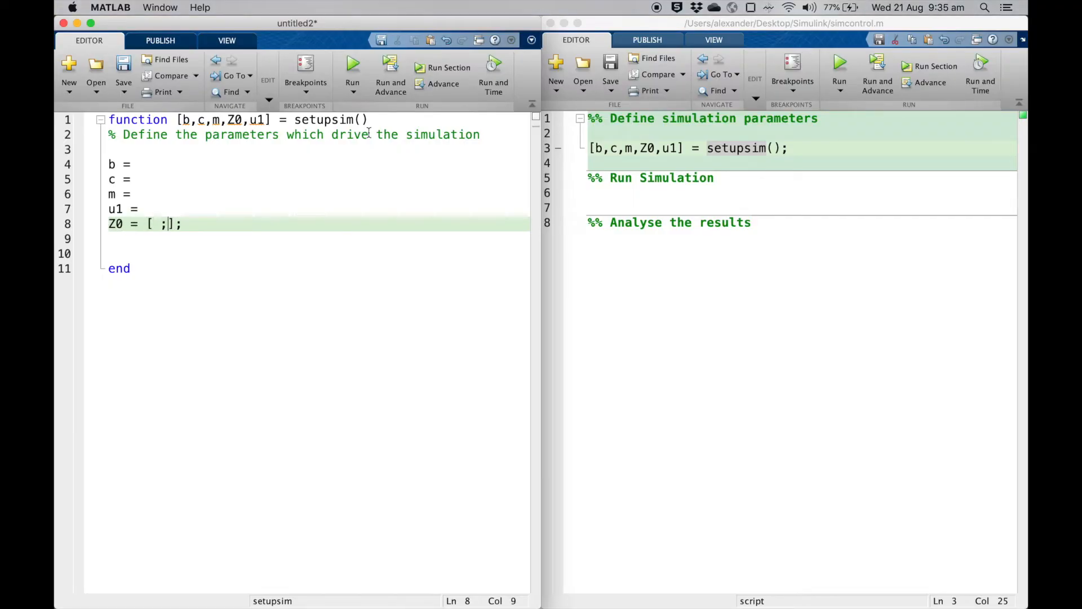
Step: Set b, c, m and u1 to 1, ending each line with a semicolon
{"action": "left_click", "coordinate": [175, 162]}
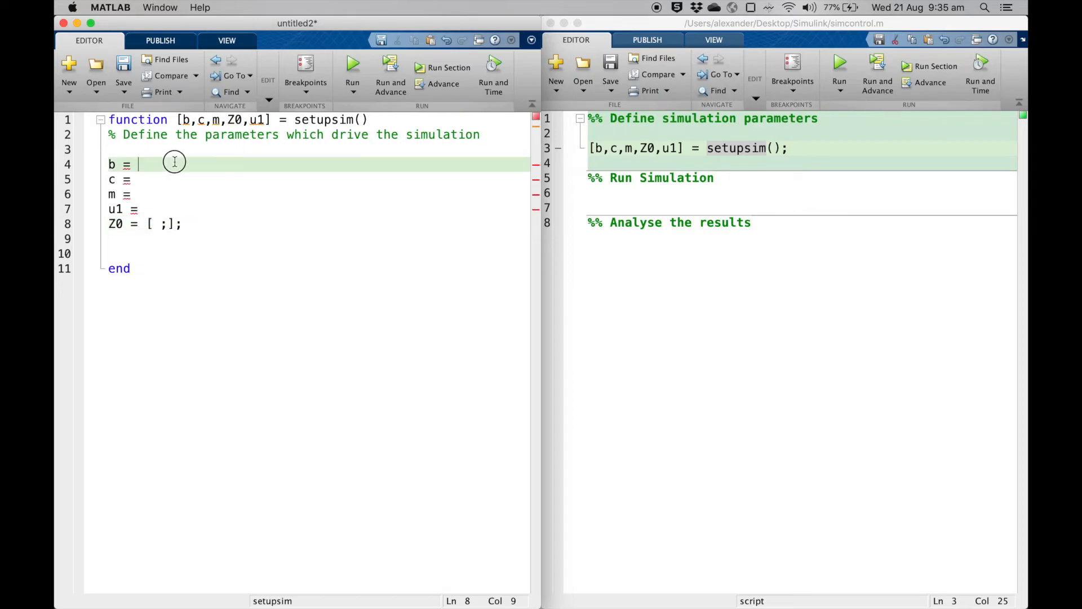
{"action": "type", "text": "1;"}
{"action": "left_click", "coordinate": [169, 173]}
{"action": "key", "text": "Down"}
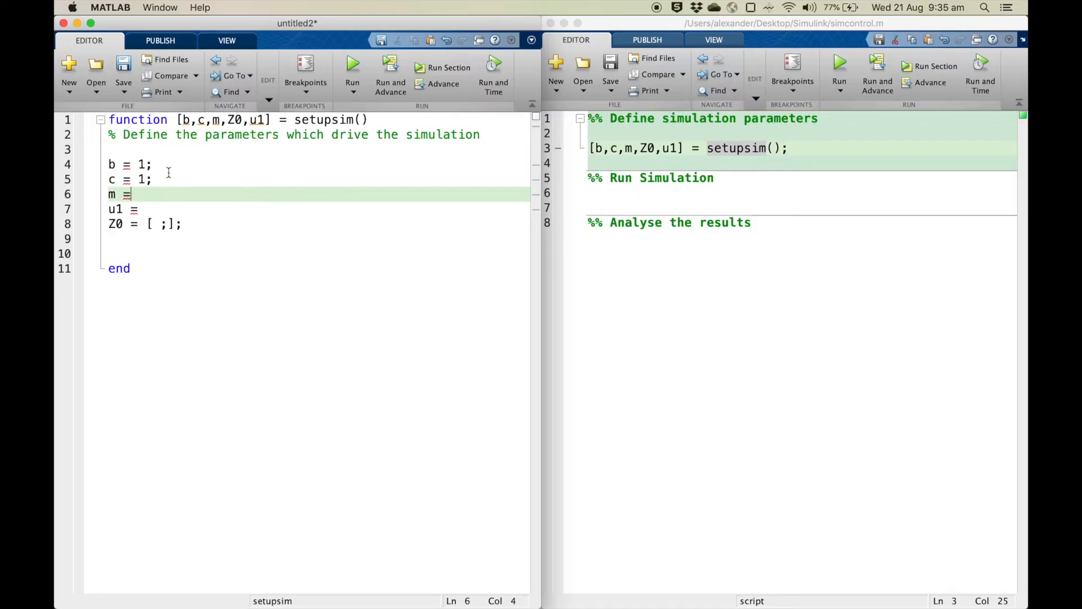
{"action": "type", "text": "1;"}
{"action": "key", "text": "Down"}
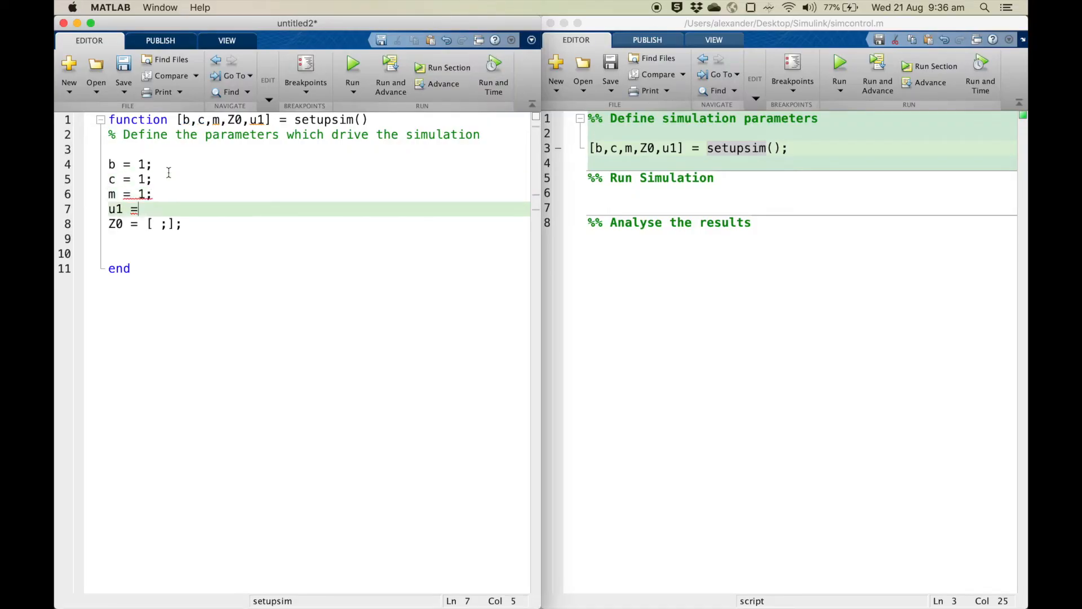
{"action": "type", "text": "1;"}
{"action": "key", "text": "Down"}
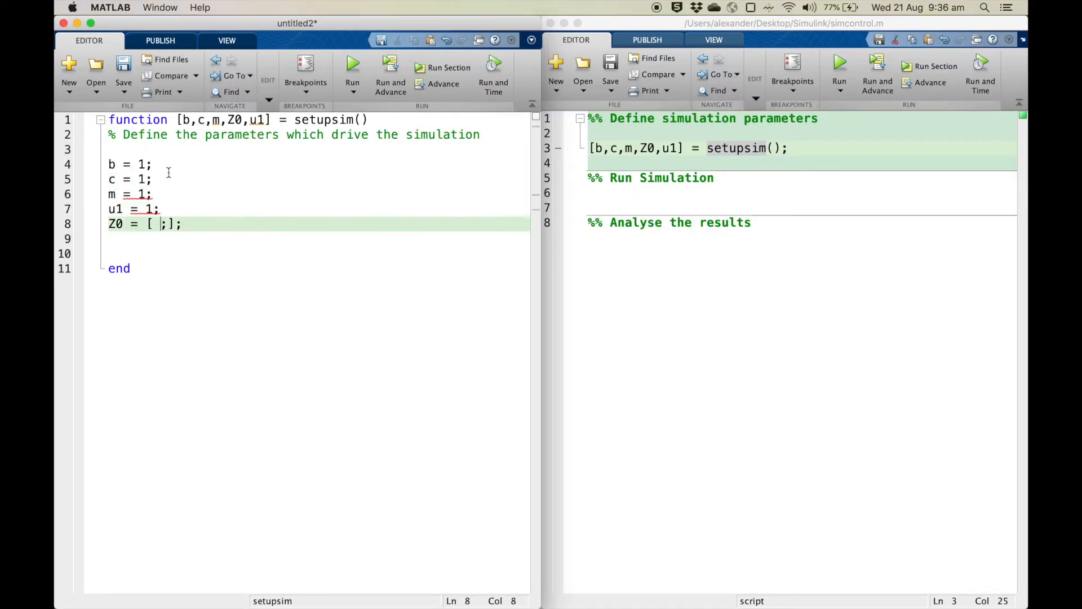
Step: Fill in Z0 as [0;0] and save the function as setupsim.m in the Simulink folder
{"action": "key", "text": "BackSpace"}
{"action": "type", "text": "0;"}
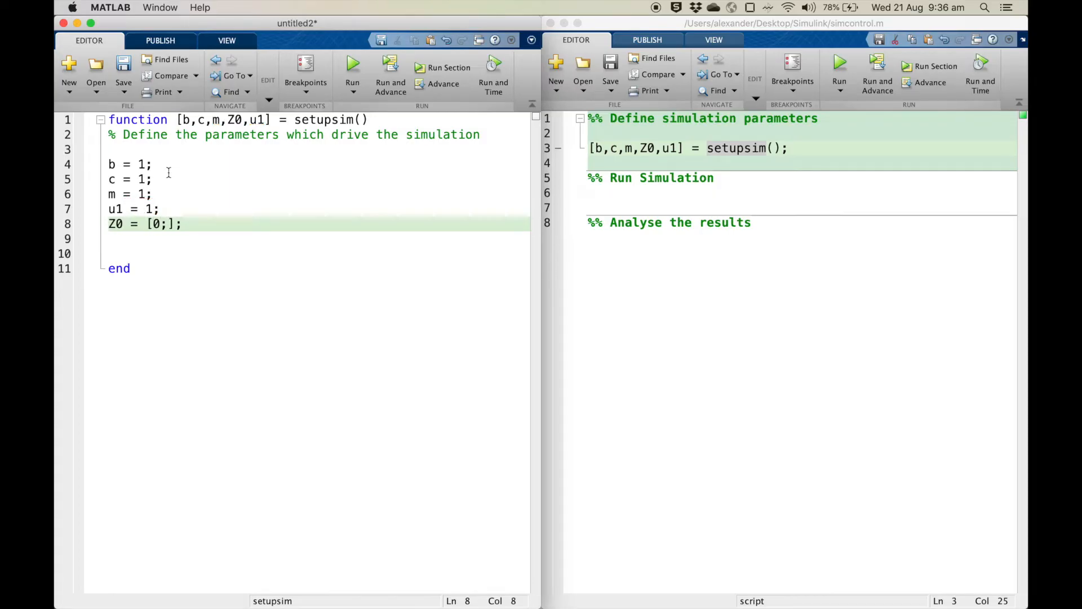
{"action": "type", "text": "0"}
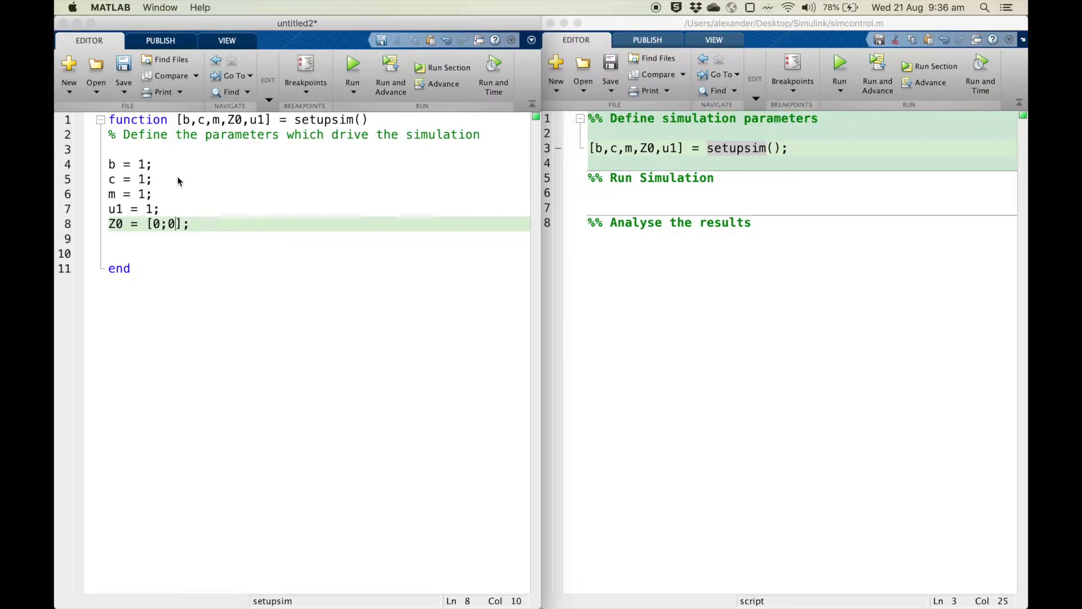
{"action": "key", "text": "super+s"}
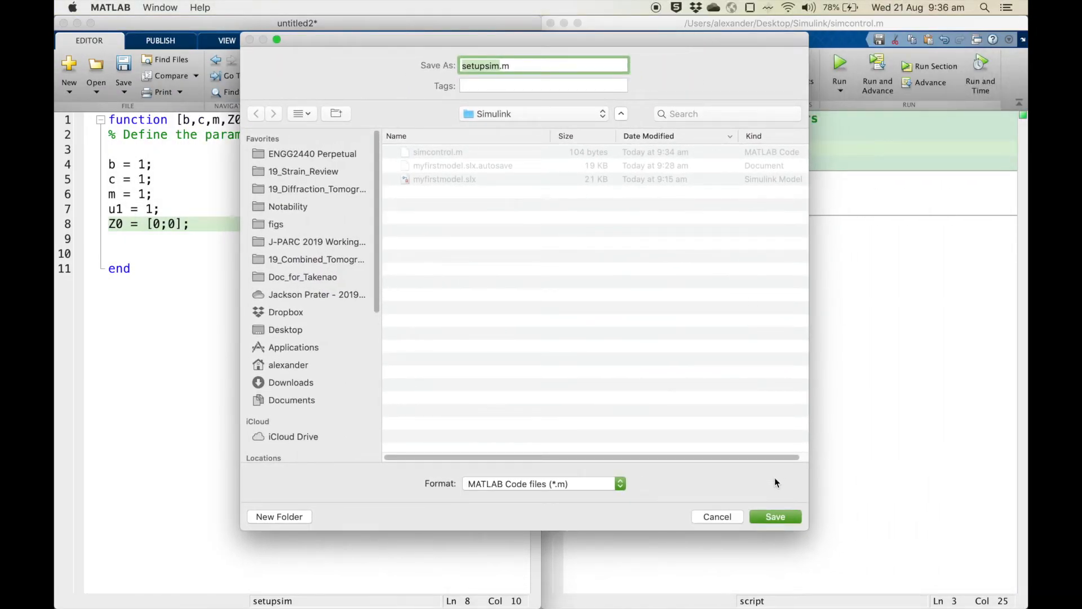
{"action": "left_click", "coordinate": [777, 516]}
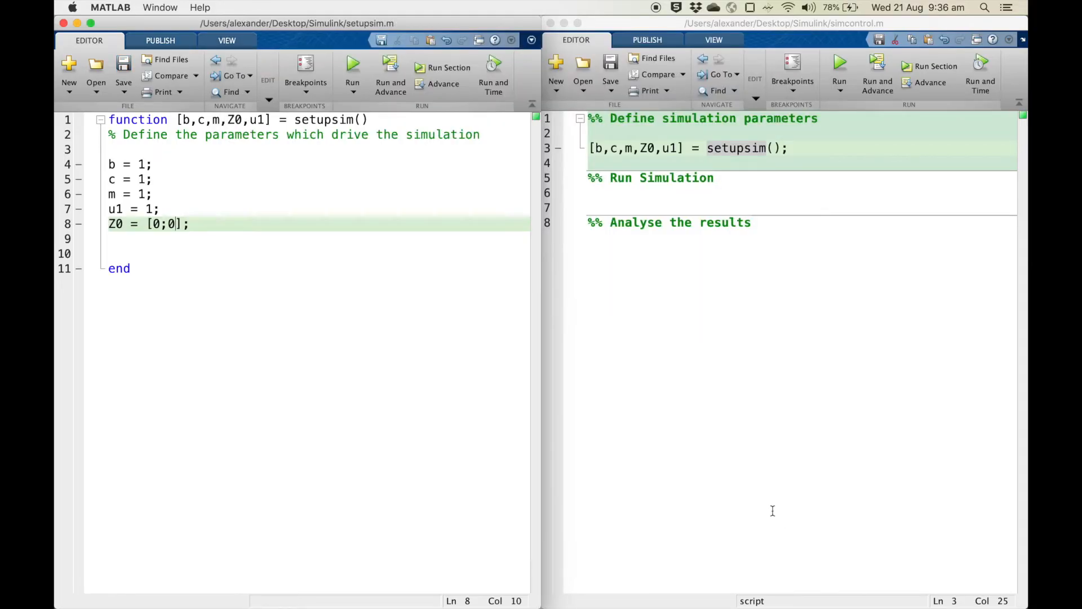
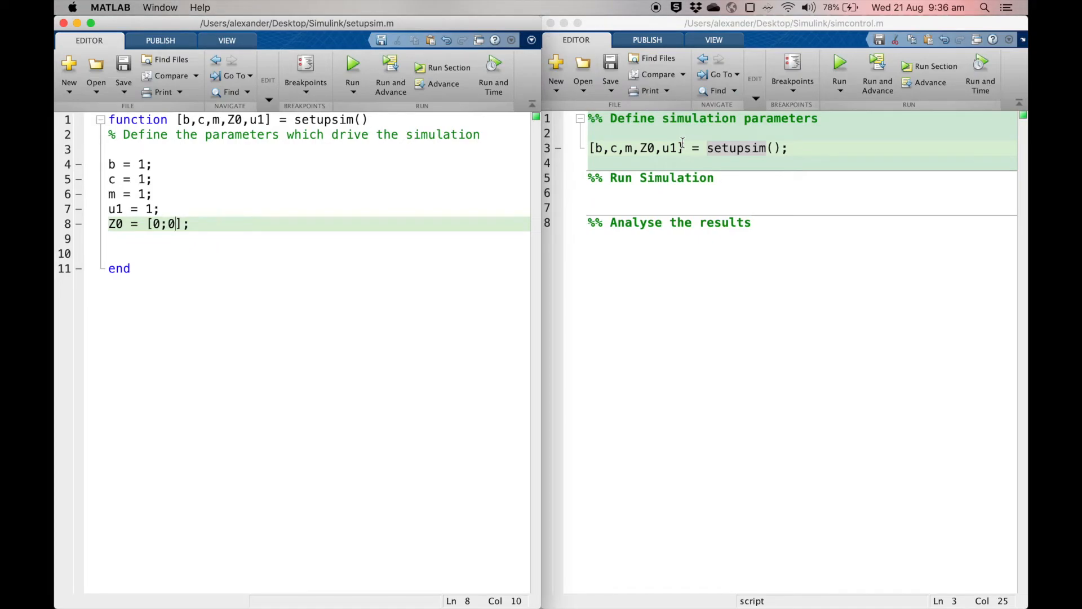
Step: Close the setupsim.m editor and place the cursor on blank line 6 below the Run Simulation heading in simcontrol.m
{"action": "left_click", "coordinate": [63, 24]}
{"action": "left_click", "coordinate": [687, 177]}
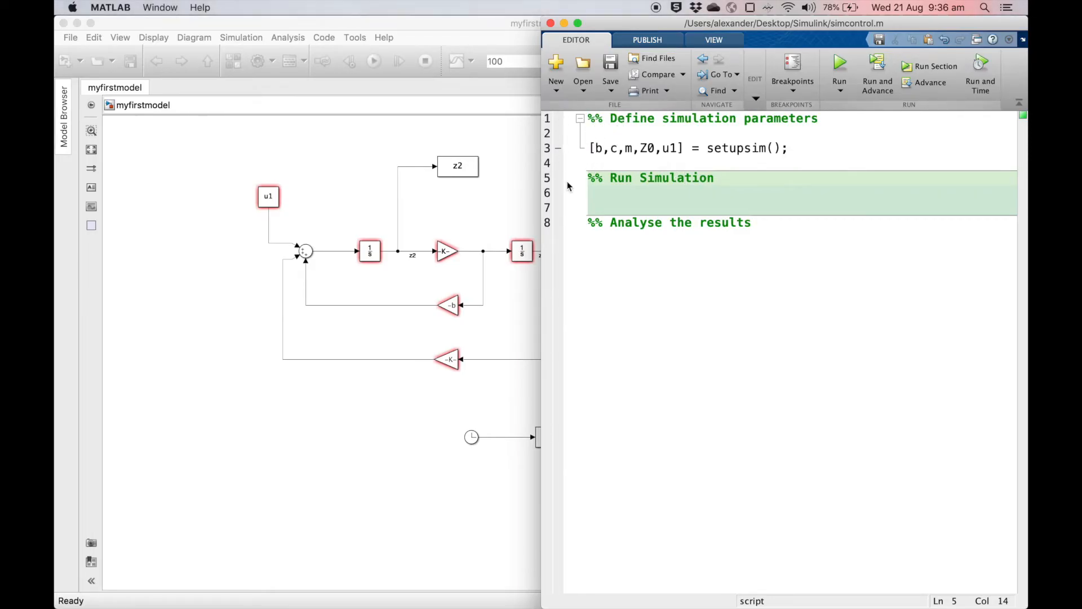
{"action": "left_click", "coordinate": [731, 195]}
{"action": "left_click", "coordinate": [387, 79]}
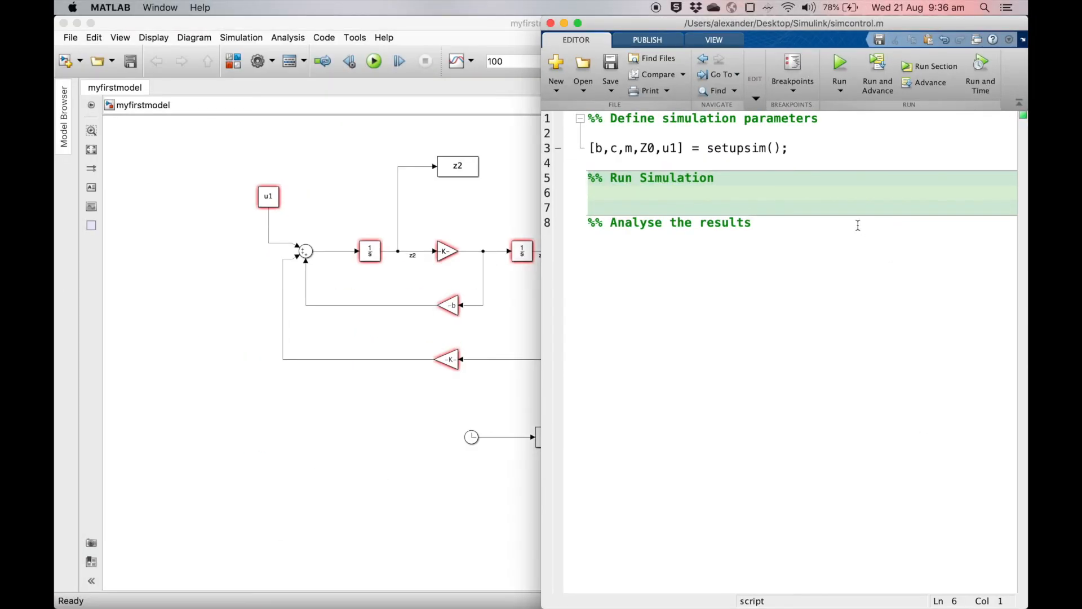
{"action": "left_click", "coordinate": [764, 193]}
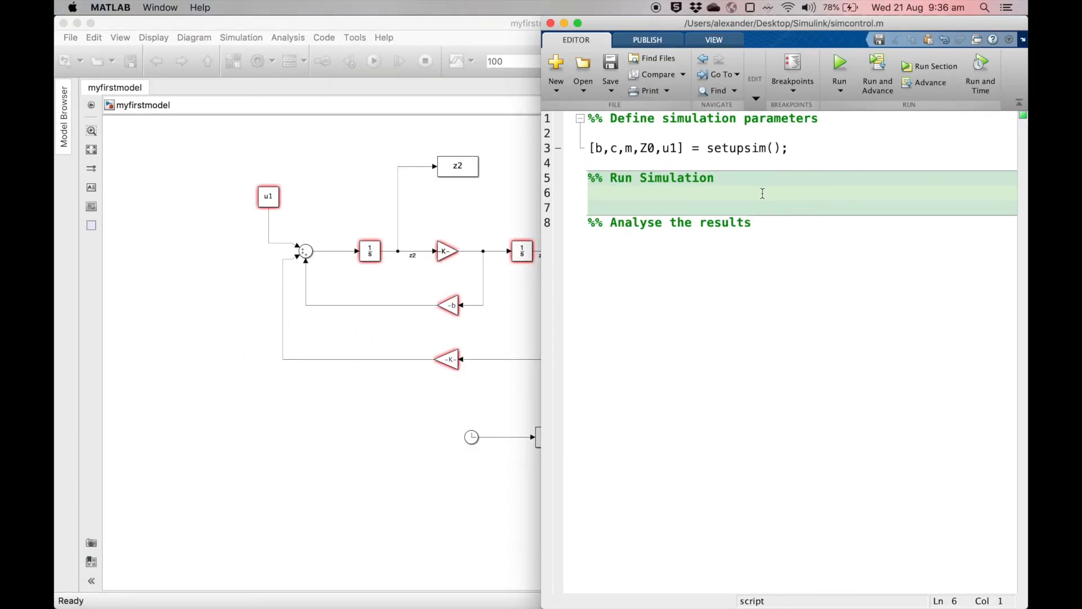
Step: Add sim('myfirstmodel.slx') on line 7 under the Run Simulation heading and save the myfirstmodel diagram
{"action": "key", "text": "Return"}
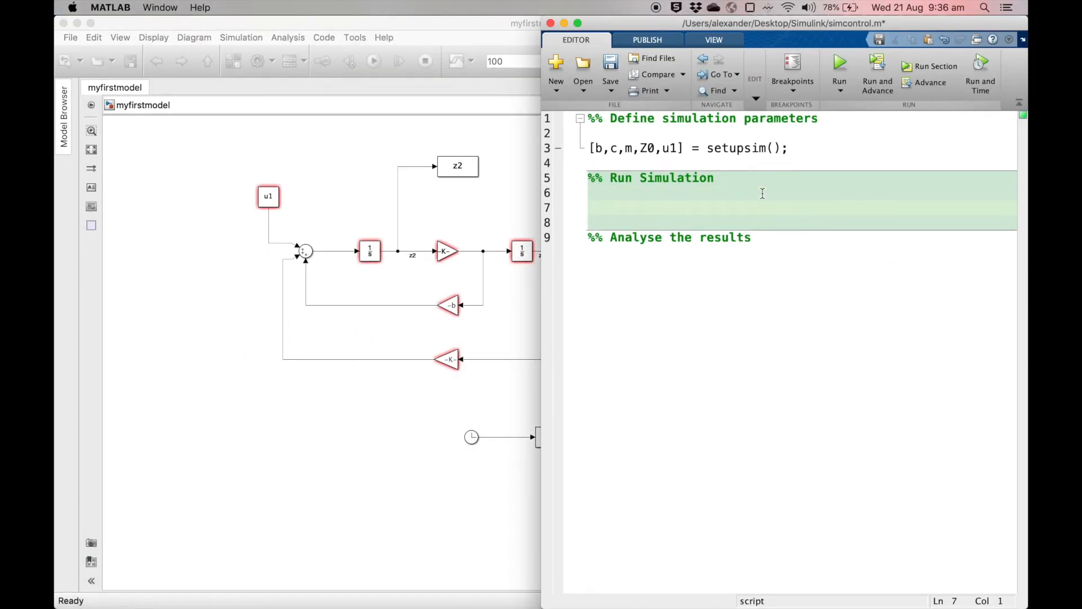
{"action": "type", "text": "sim()"}
{"action": "key", "text": "Left"}
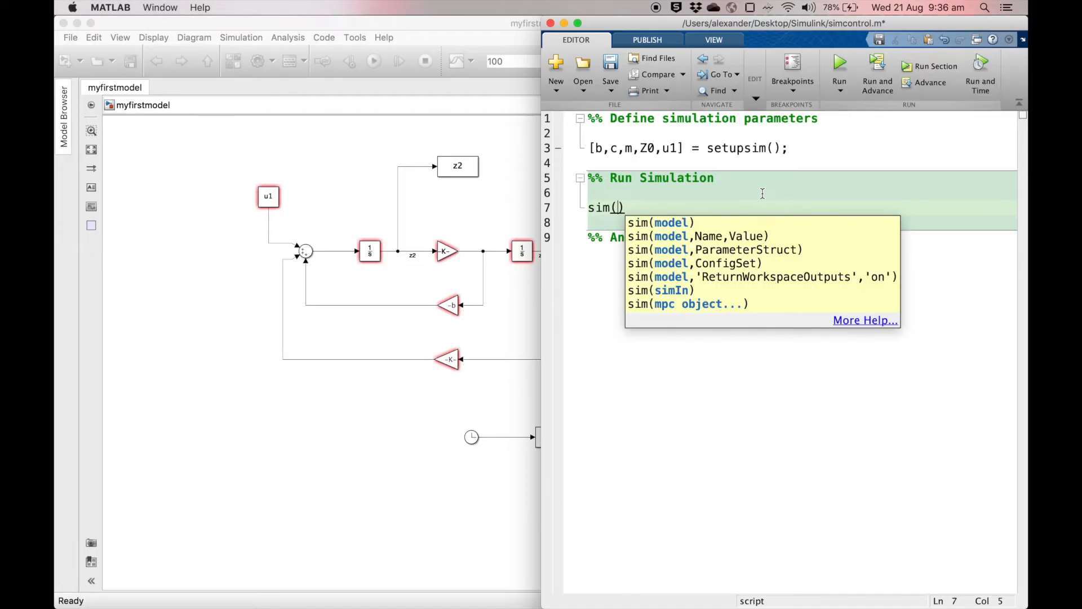
{"action": "left_click", "coordinate": [500, 24]}
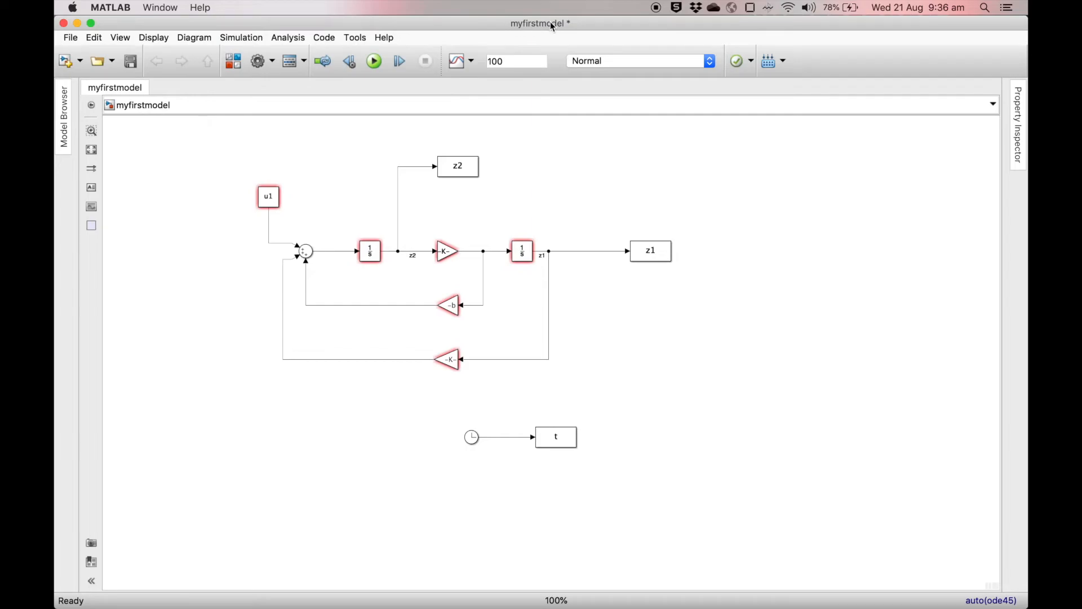
{"action": "key", "text": "super+s"}
{"action": "key", "text": "ctrl+Up"}
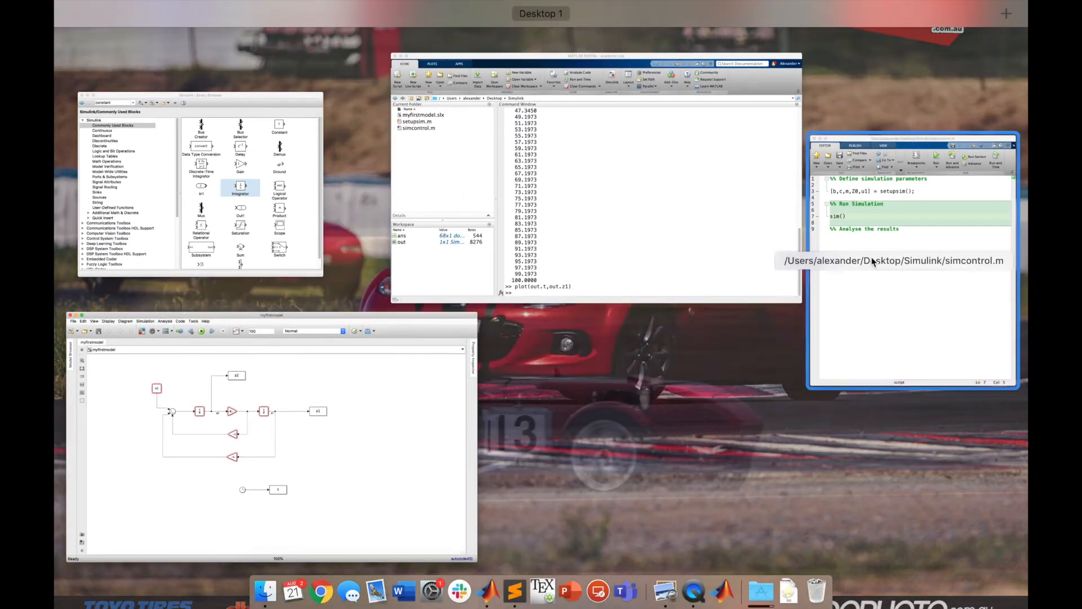
{"action": "left_click", "coordinate": [942, 261]}
{"action": "type", "text": "'myfirs"}
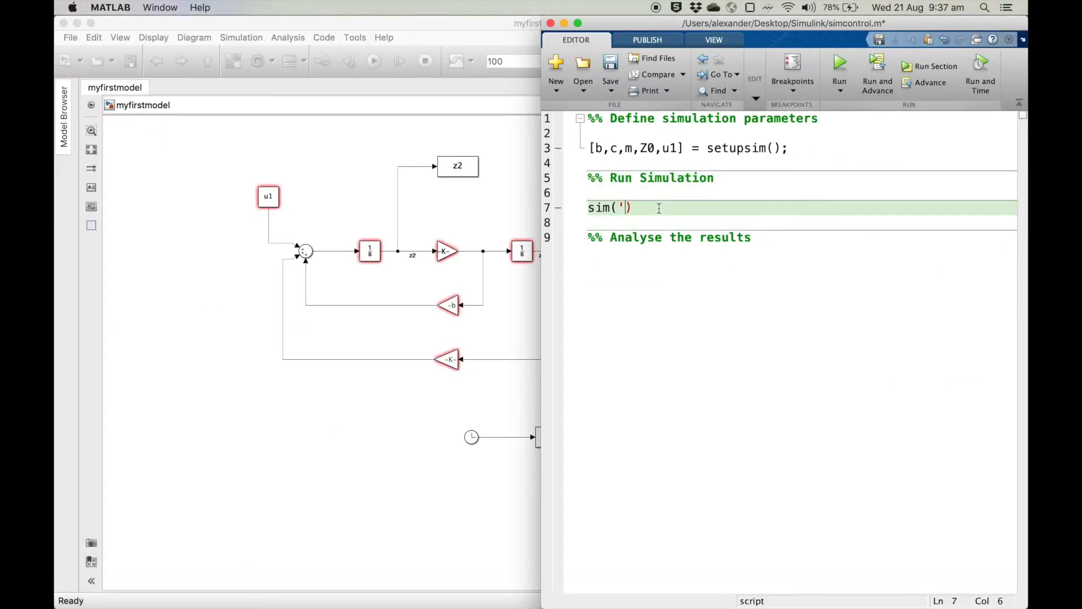
{"action": "type", "text": "tmodel.slz"}
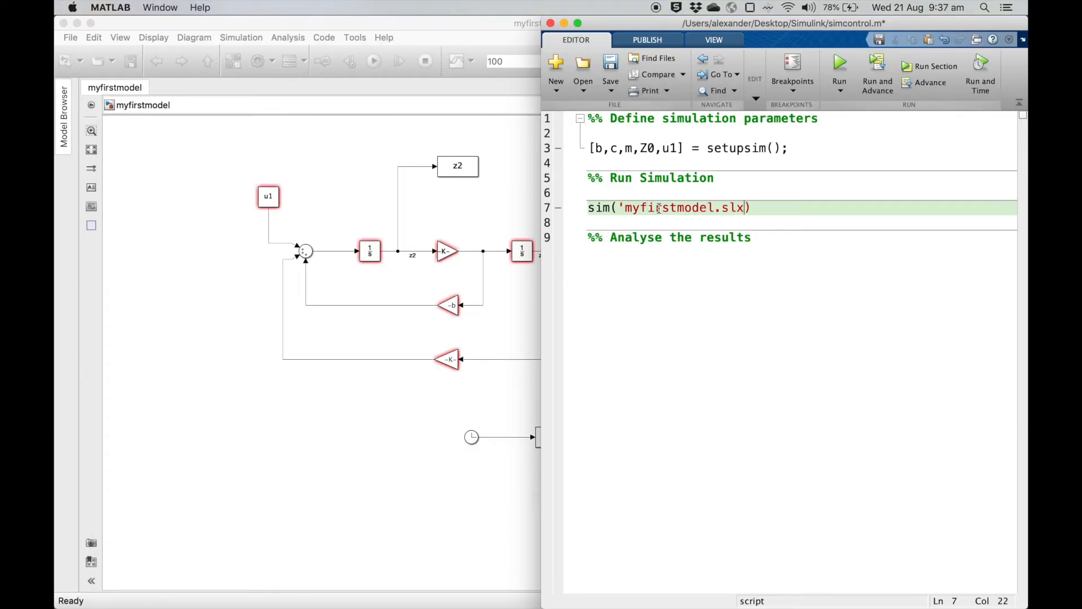
{"action": "type", "text": "'"}
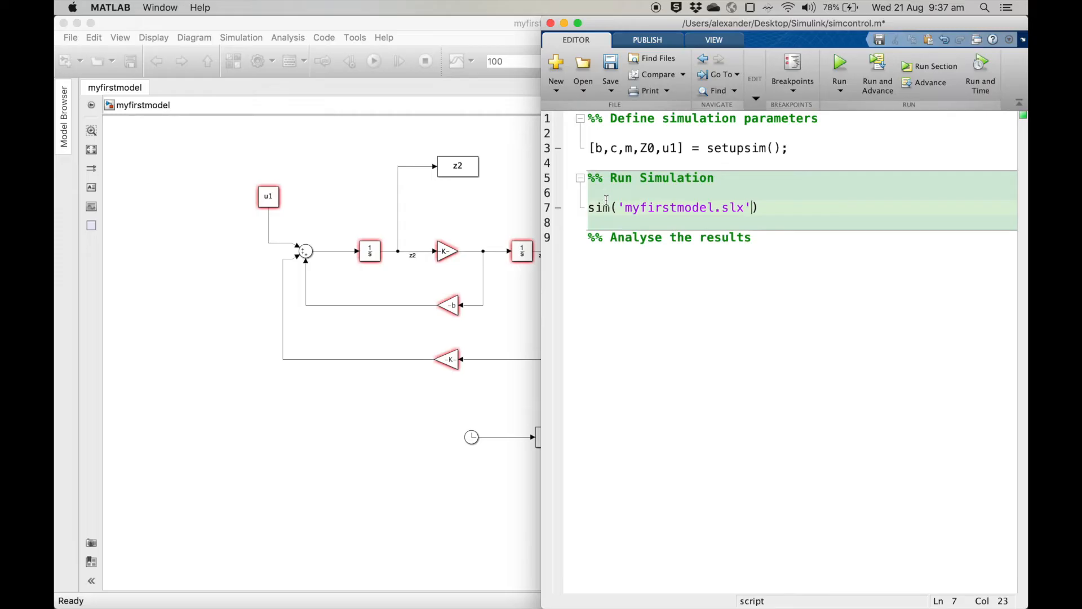
Step: Assign the output of the sim call in simcontrol.m to a variable named results and end the line with a semicolon
{"action": "key", "text": "ctrl+Up"}
{"action": "left_click", "coordinate": [563, 229]}
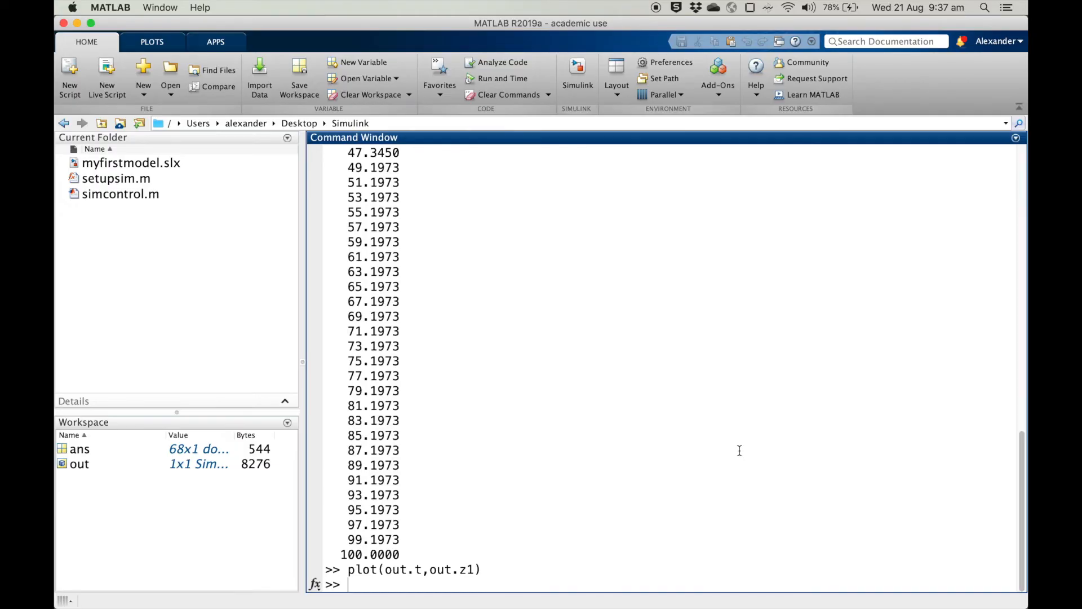
{"action": "key", "text": "ctrl+Up"}
{"action": "left_click", "coordinate": [843, 278]}
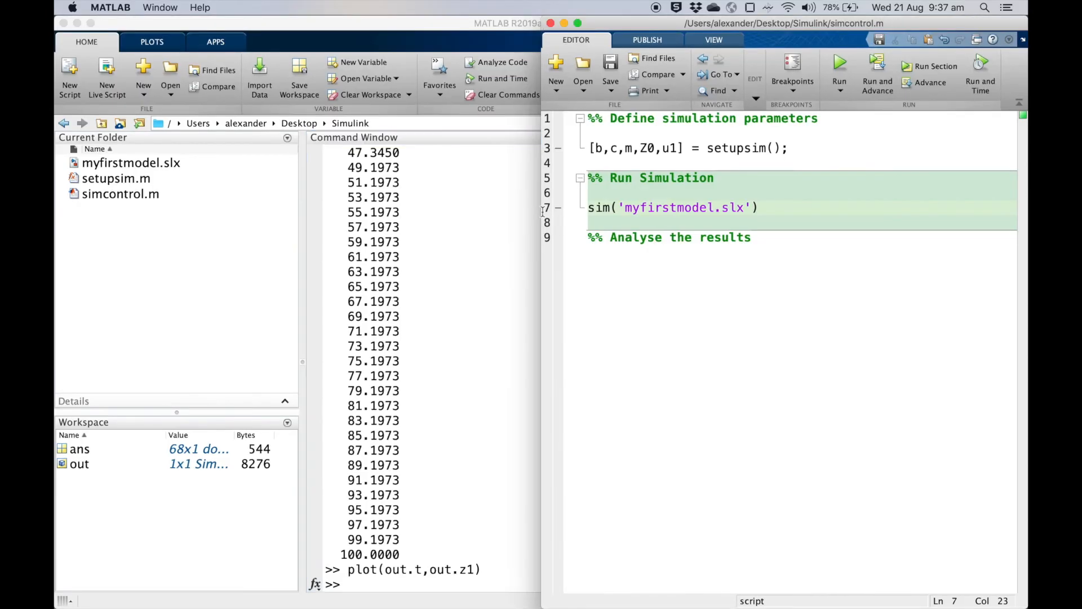
{"action": "left_click", "coordinate": [588, 209]}
{"action": "type", "text": "resu"}
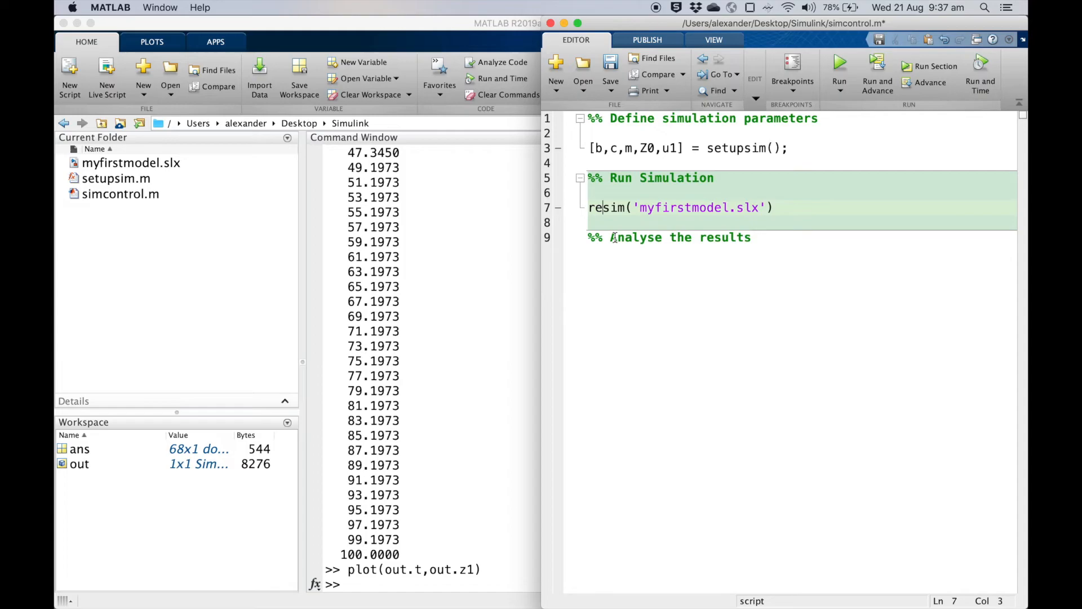
{"action": "type", "text": "lts ="}
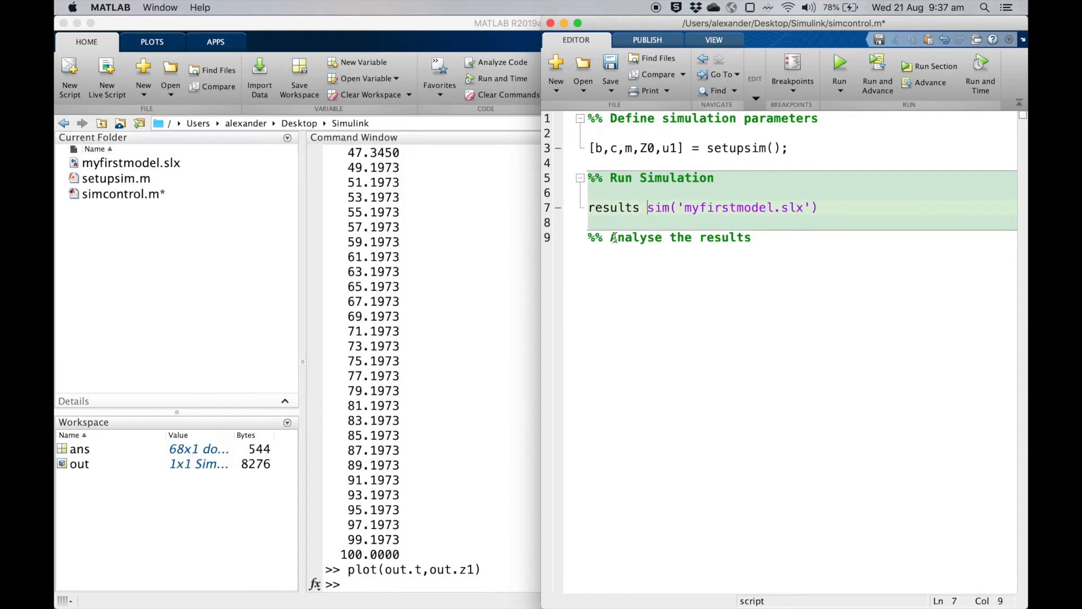
{"action": "left_click", "coordinate": [846, 209]}
{"action": "type", "text": ";"}
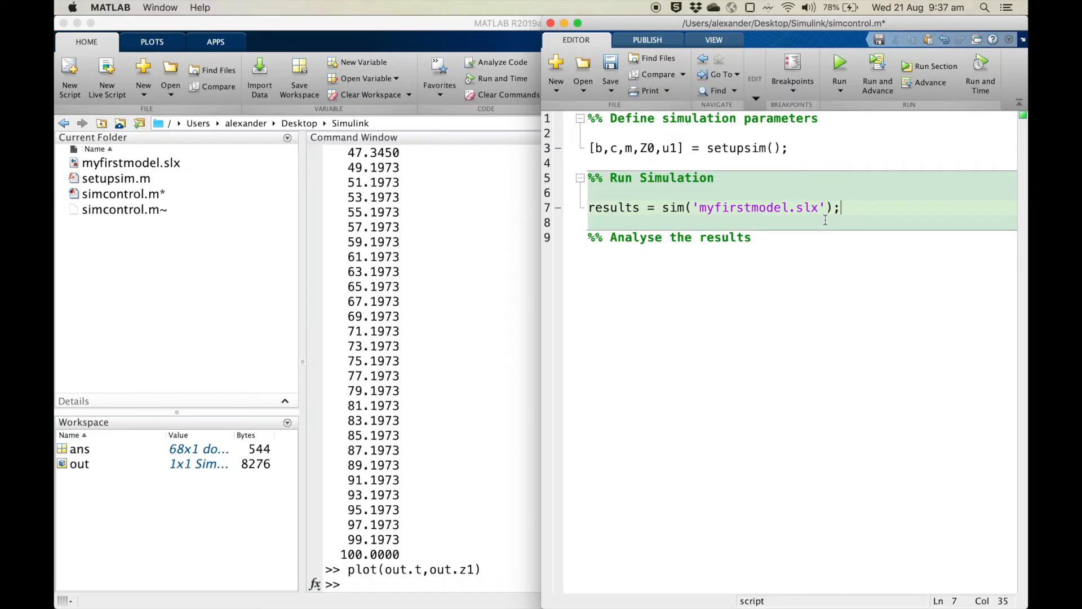
{"action": "left_click", "coordinate": [688, 276]}
{"action": "left_click", "coordinate": [781, 261]}
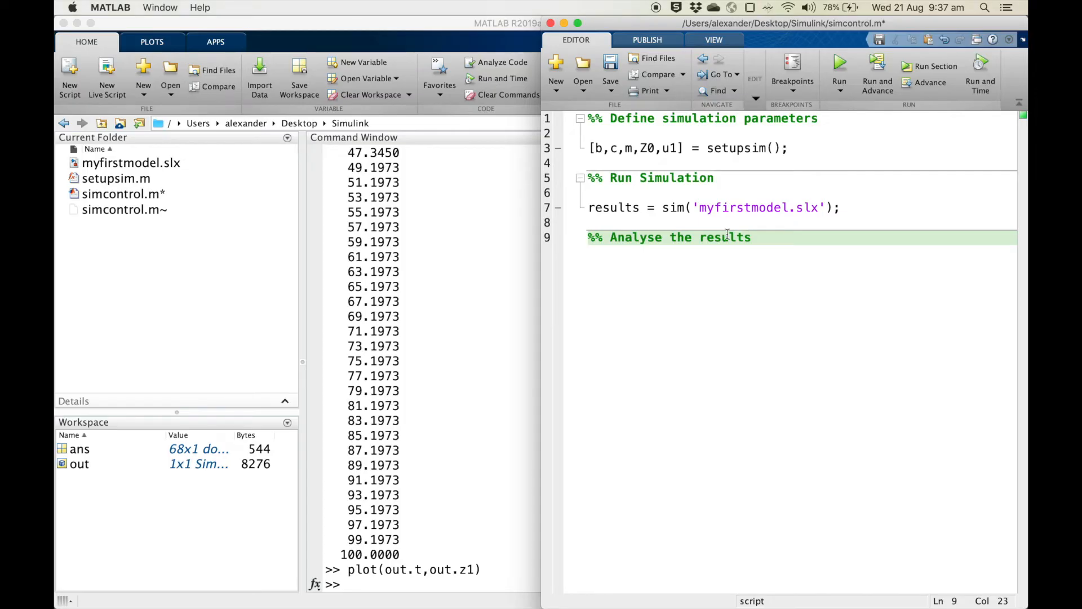
Step: Insert blank lines above the Define simulation parameters heading and write clearvars on line 1 of simcontrol.m
{"action": "left_click", "coordinate": [586, 119]}
{"action": "key", "text": "Return"}
{"action": "key", "text": "Return"}
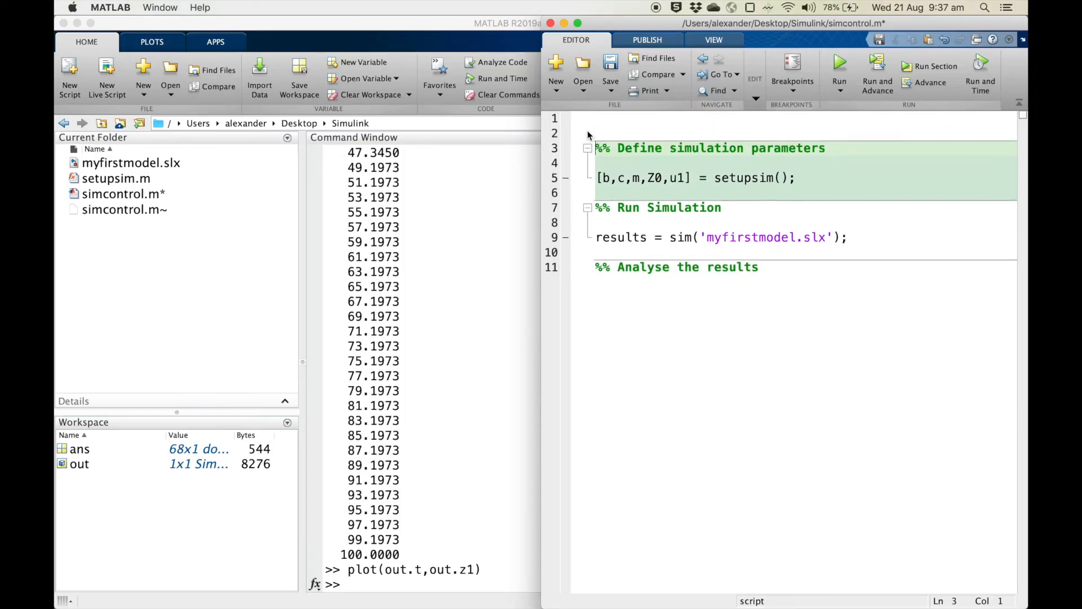
{"action": "key", "text": "Return"}
{"action": "key", "text": "Up"}
{"action": "key", "text": "Up"}
{"action": "key", "text": "Up"}
{"action": "type", "text": "clearr"}
{"action": "key", "text": "BackSpace"}
{"action": "key", "text": "BackSpace"}
{"action": "type", "text": "rva"}
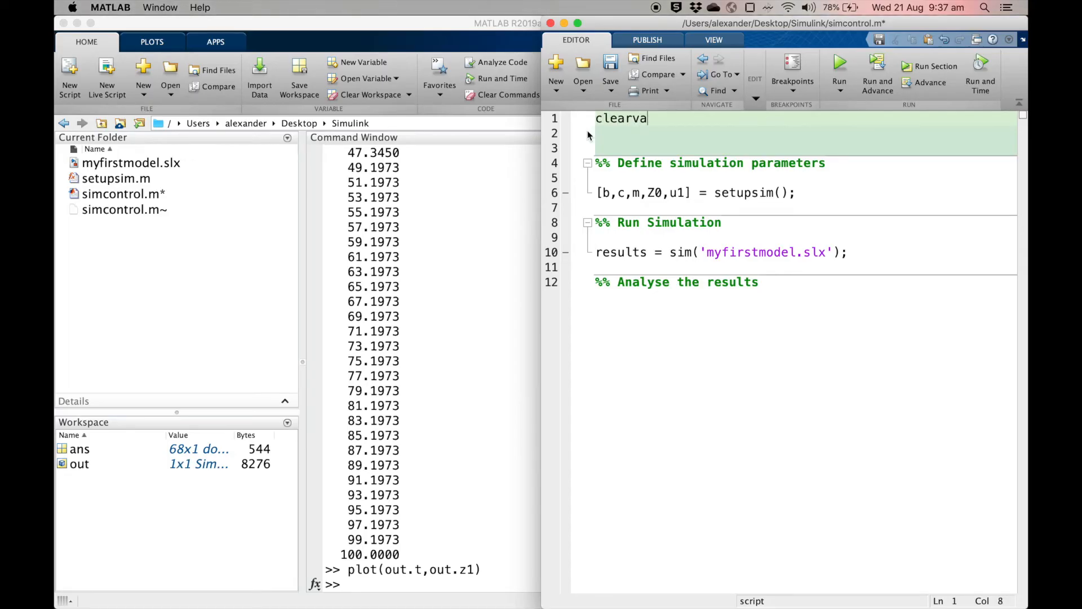
{"action": "type", "text": "rs"}
Step: Add close all and clc on separate lines below clearvars
{"action": "key", "text": "Return"}
{"action": "type", "text": "close all"}
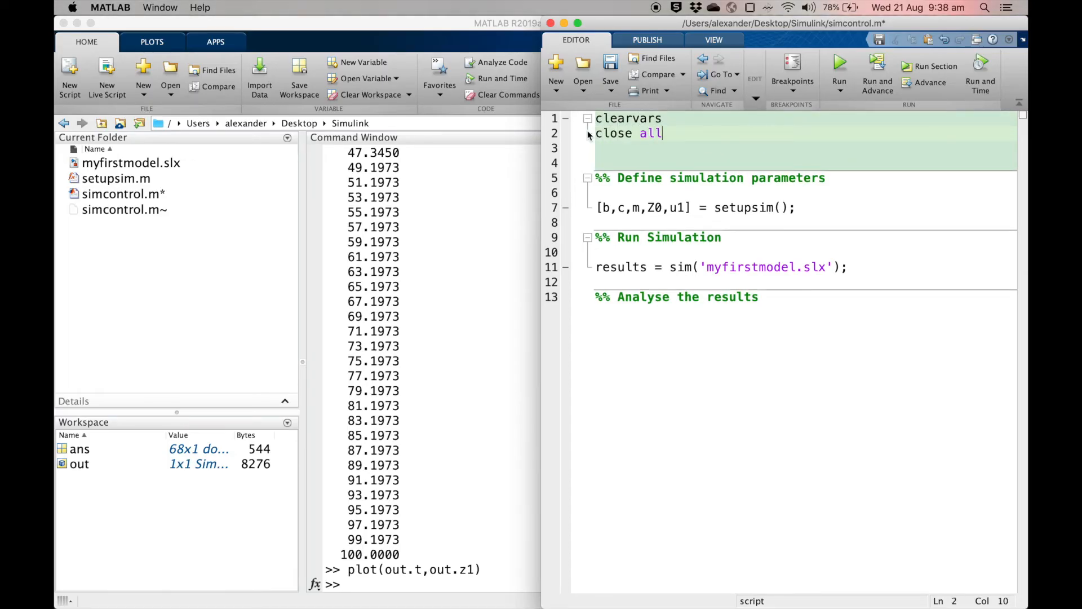
{"action": "key", "text": "Return"}
{"action": "type", "text": "clc"}
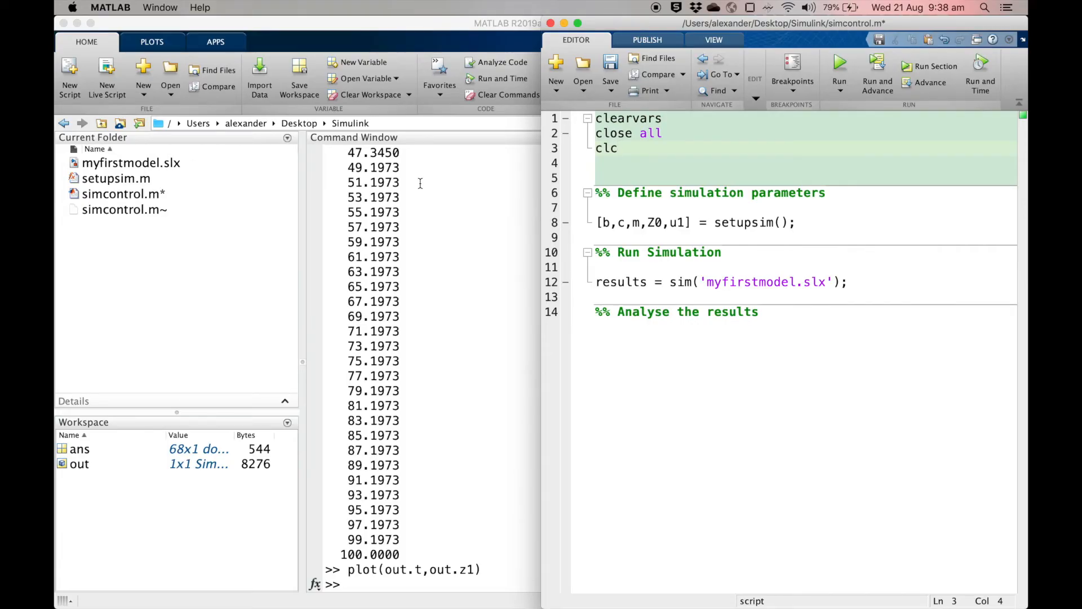
Step: Run simcontrol.m and display the contents of the results variable in the Command Window
{"action": "left_click", "coordinate": [840, 66]}
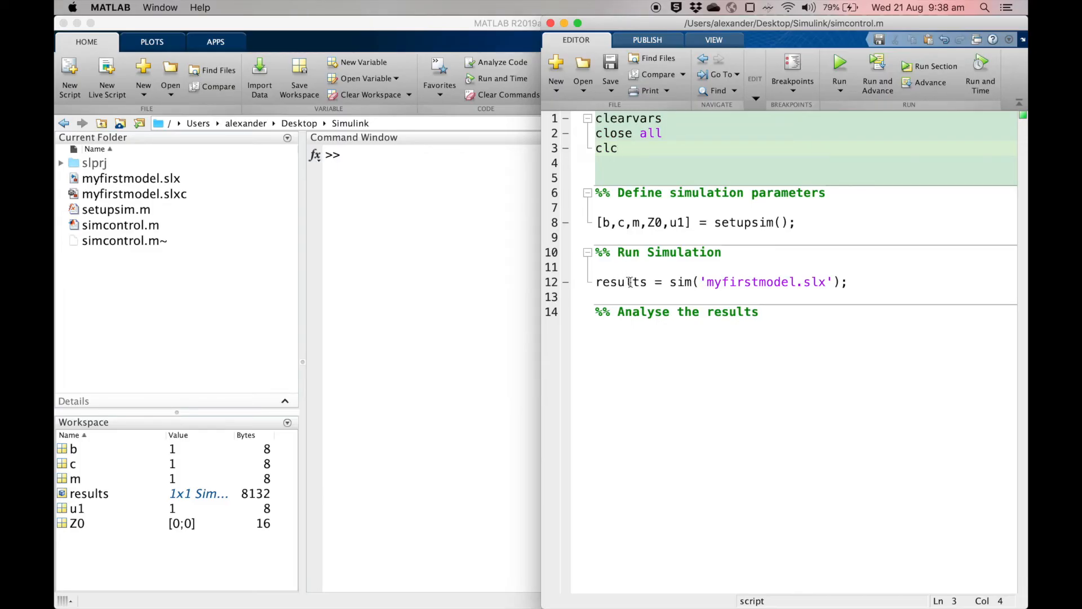
{"action": "left_click", "coordinate": [428, 249]}
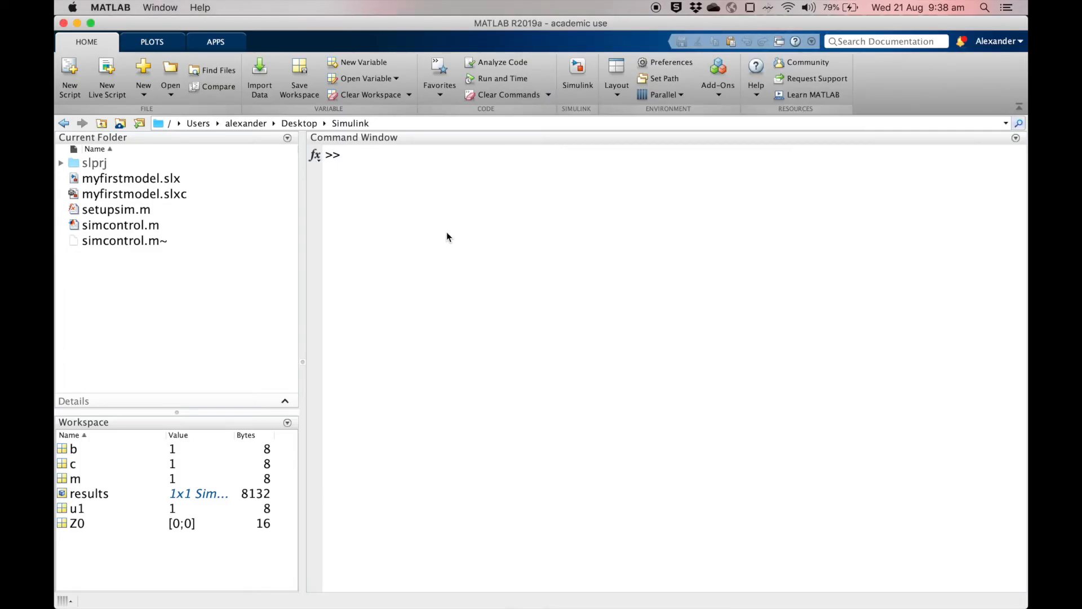
{"action": "left_click", "coordinate": [447, 233]}
{"action": "type", "text": "results"}
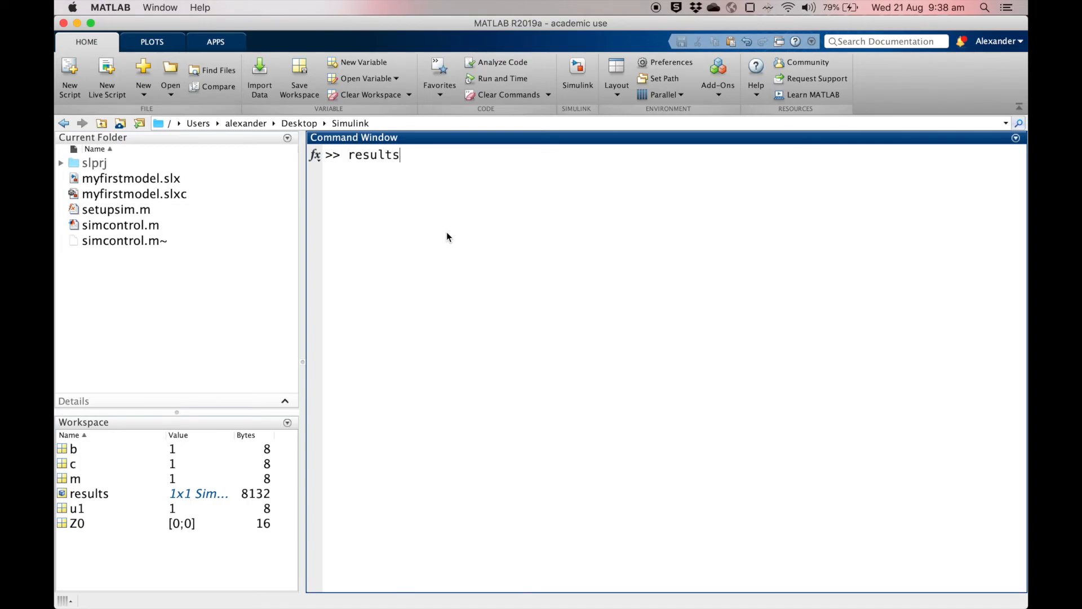
{"action": "key", "text": "Return"}
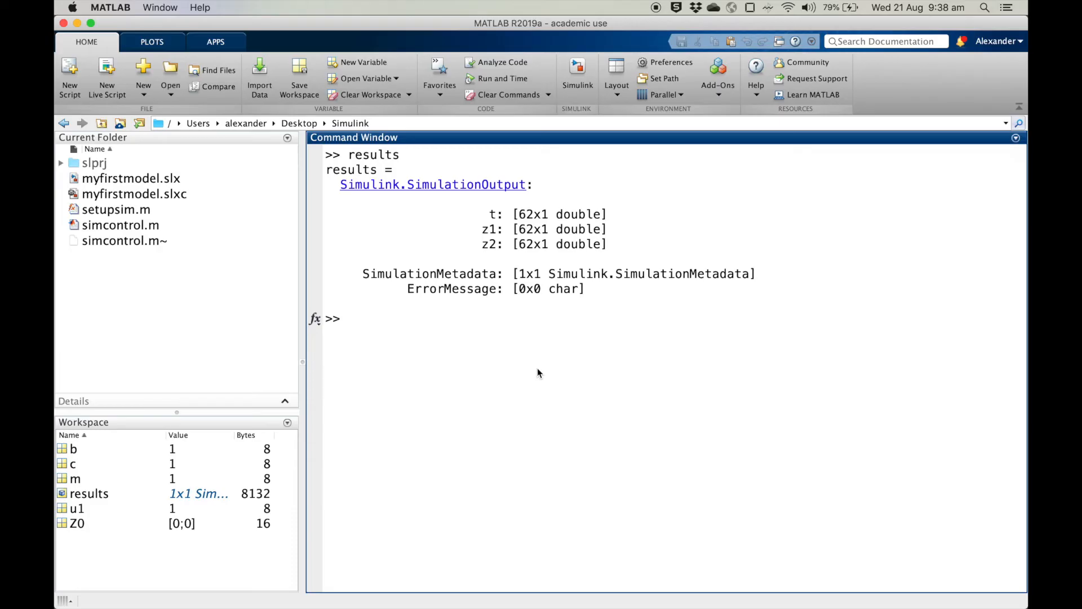
Step: Plot results.z1 against results.t from the Command Window, examine the response curve and close the figure
{"action": "type", "text": "plot(results.t,res"}
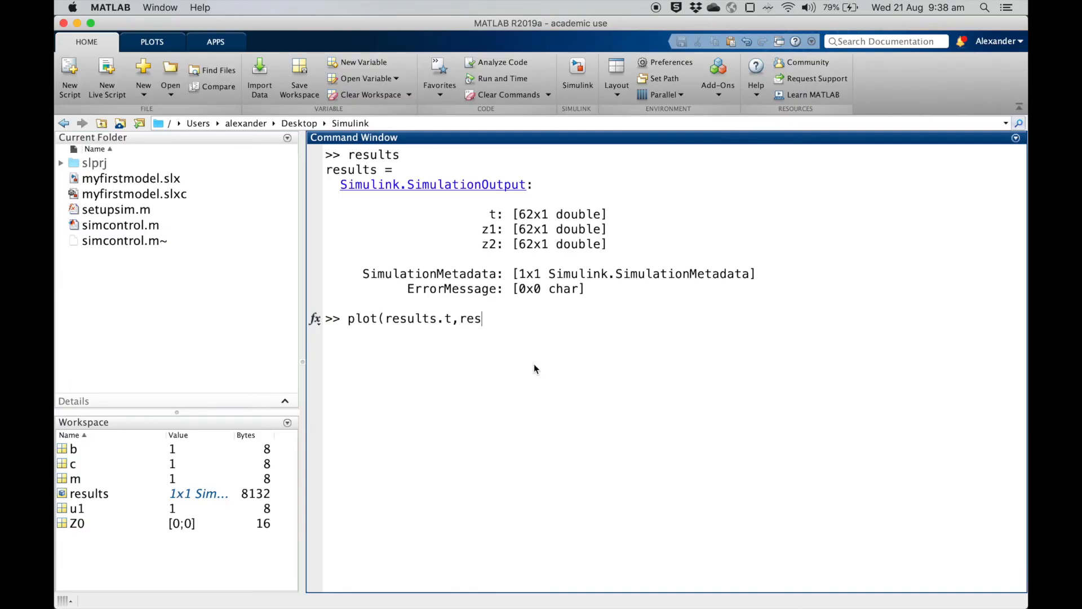
{"action": "type", "text": "ults.z1)"}
{"action": "key", "text": "Return"}
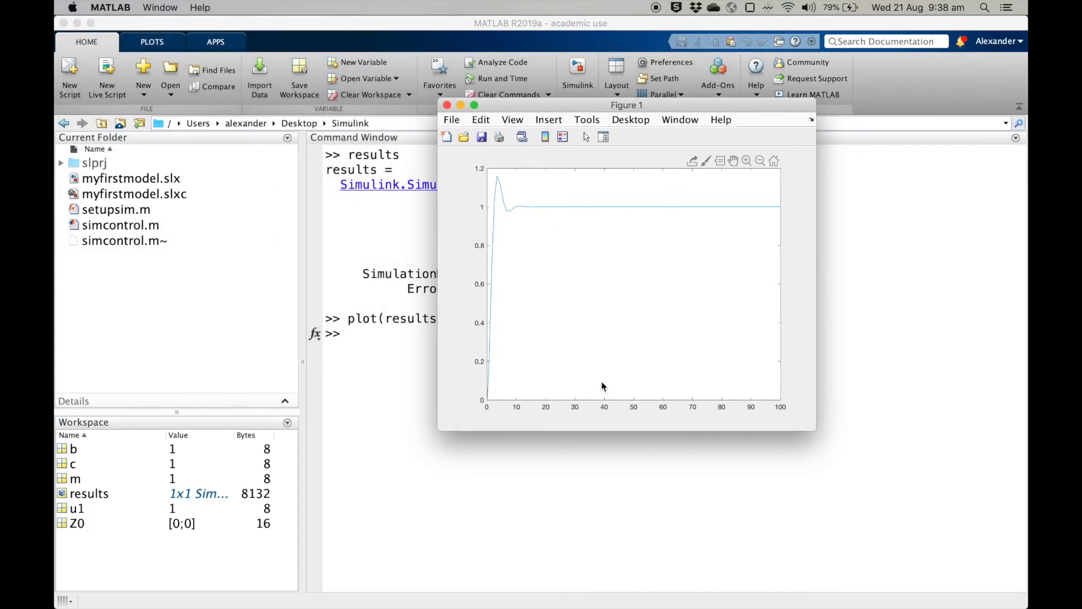
{"action": "left_click", "coordinate": [447, 105]}
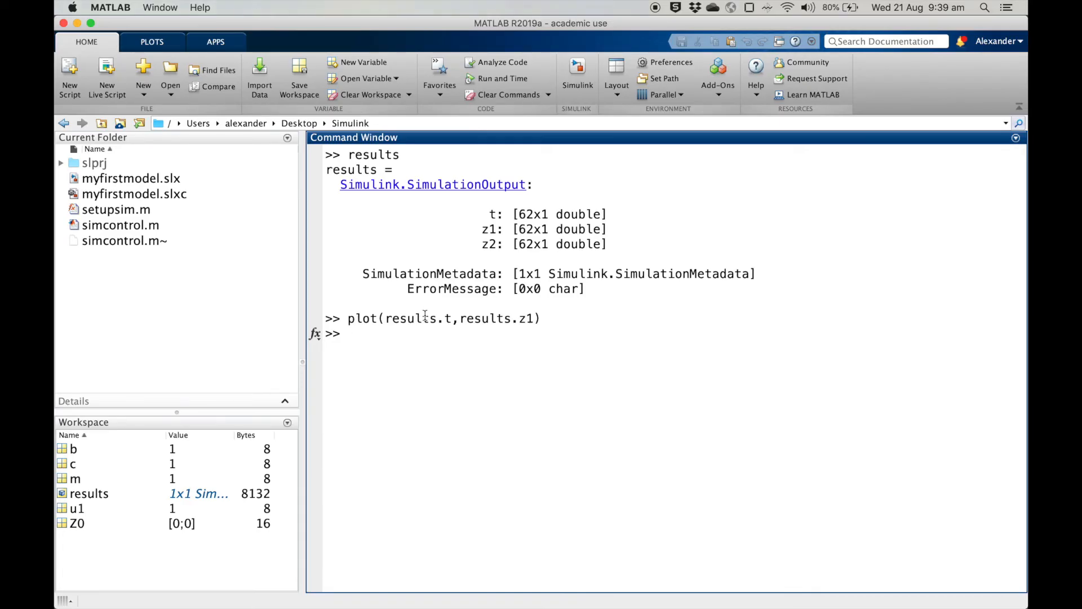
Step: Return to simcontrol.m and start a new line 16 below the Analyse the results heading, leaving one blank line between
{"action": "key", "text": "ctrl+Up"}
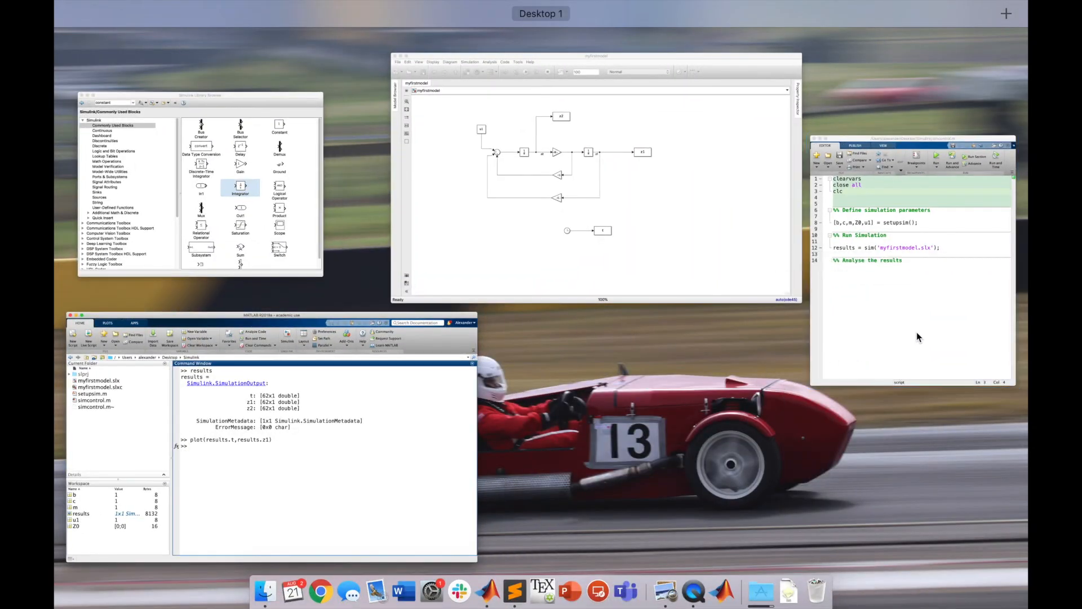
{"action": "left_click", "coordinate": [916, 333]}
{"action": "left_click", "coordinate": [813, 333]}
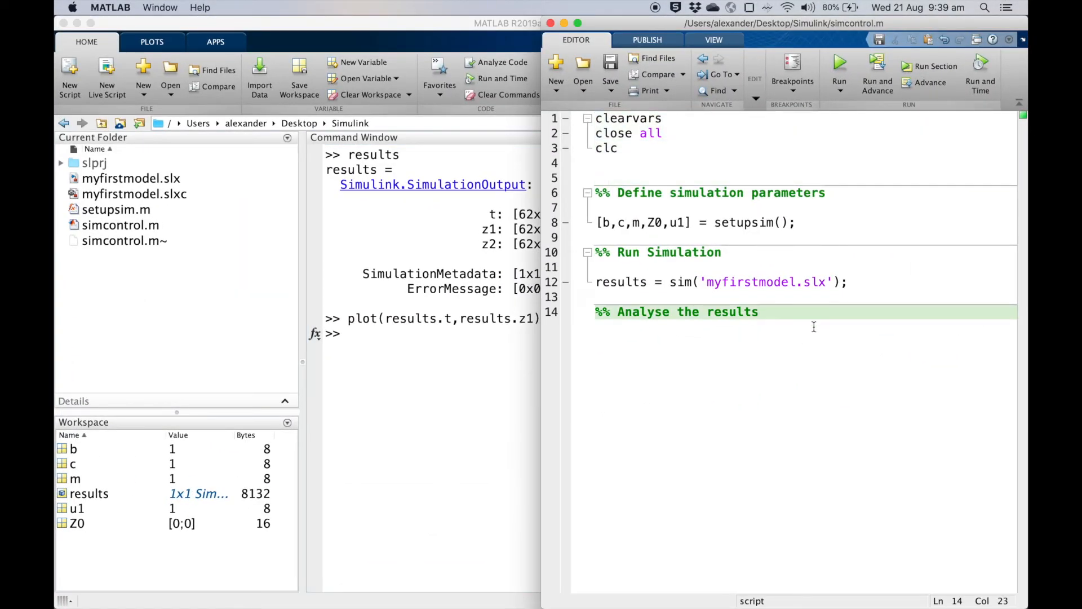
{"action": "key", "text": "Return"}
{"action": "key", "text": "Return"}
{"action": "type", "text": "[]"}
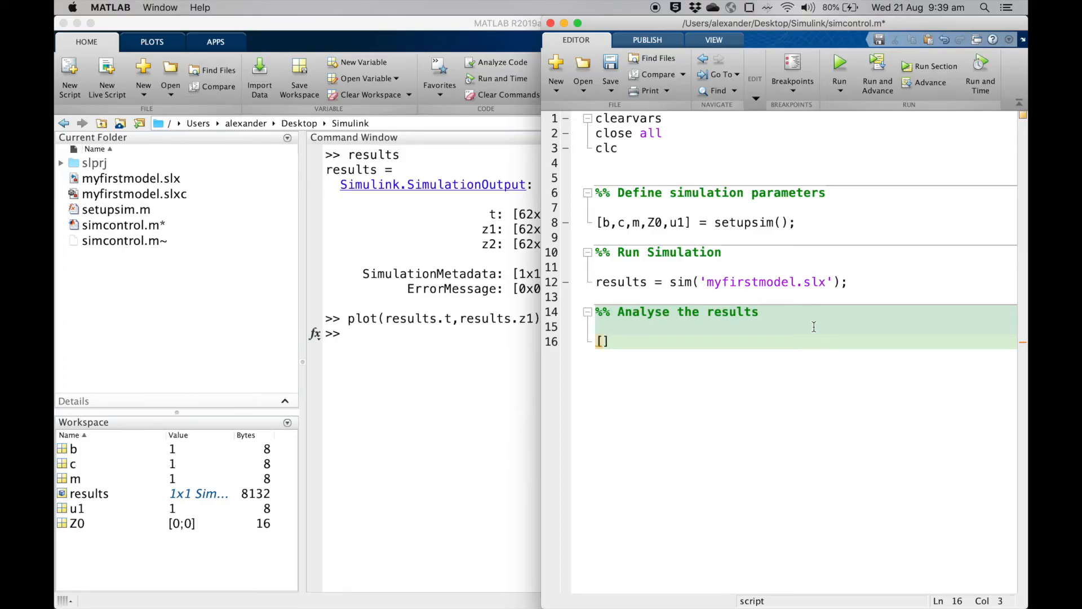
{"action": "key", "text": "Left"}
{"action": "type", "text": "~"}
{"action": "key", "text": "Right"}
{"action": "type", "text": "="}
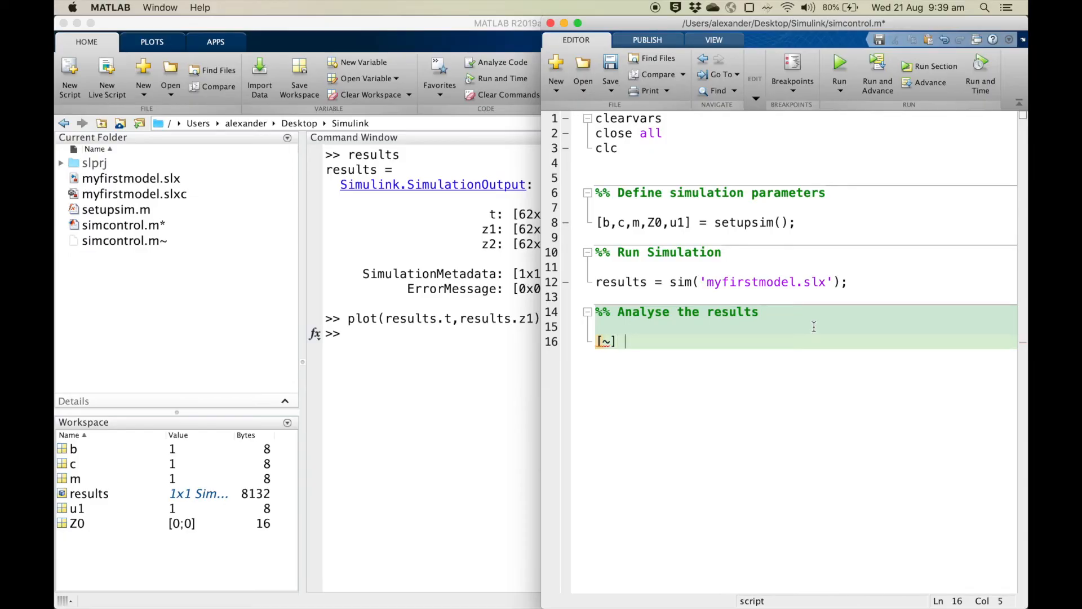
{"action": "key", "text": "BackSpace"}
{"action": "key", "text": "BackSpace"}
{"action": "key", "text": "BackSpace"}
{"action": "key", "text": "BackSpace"}
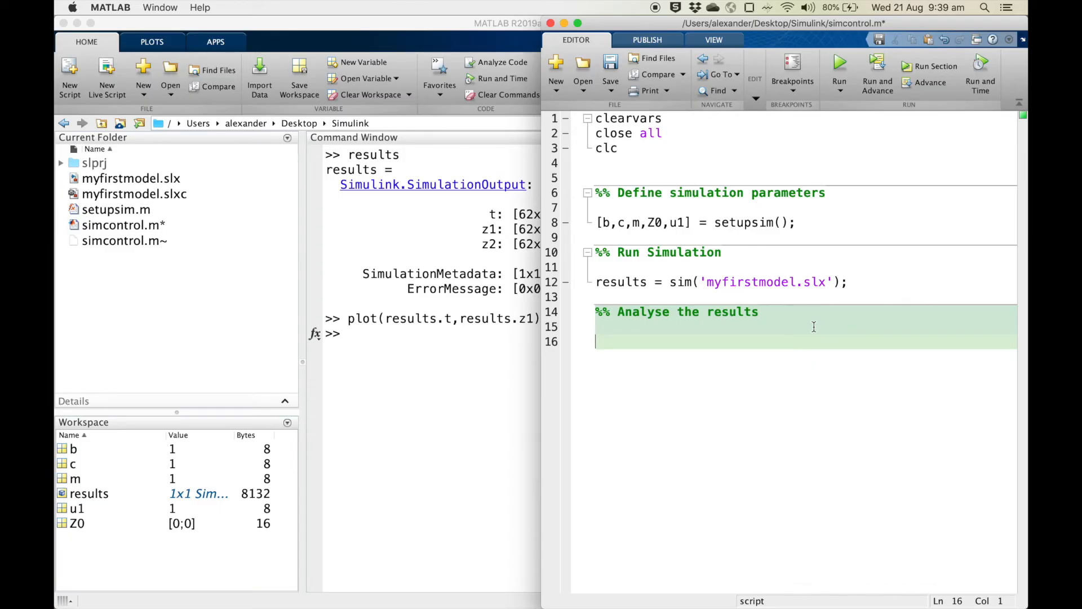
Step: Add the function call plotresults(results) on line 16 and save simcontrol.m
{"action": "type", "text": "plotre"}
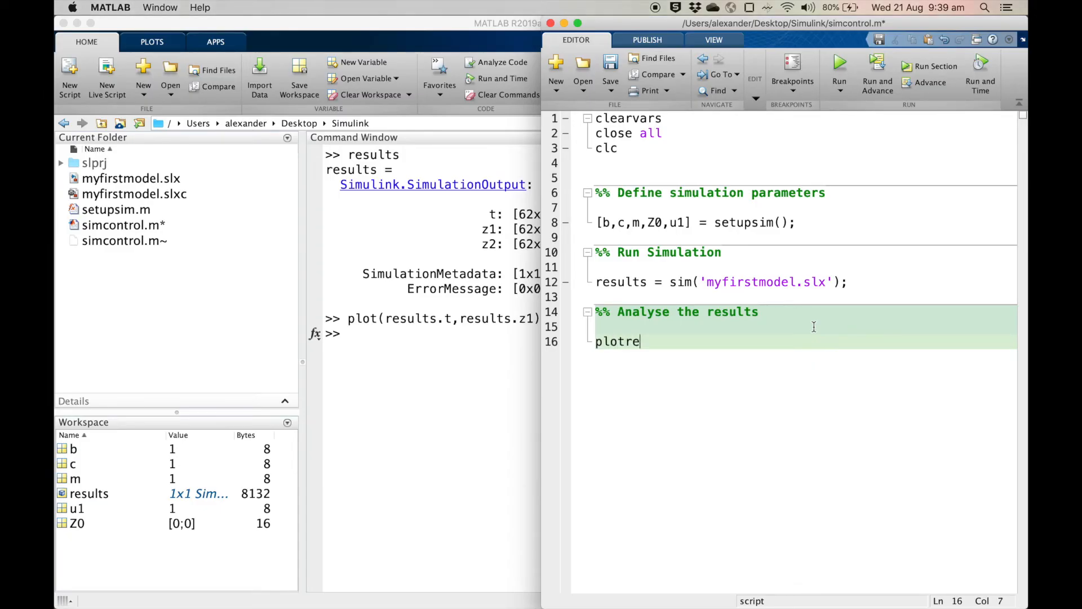
{"action": "type", "text": "sults("}
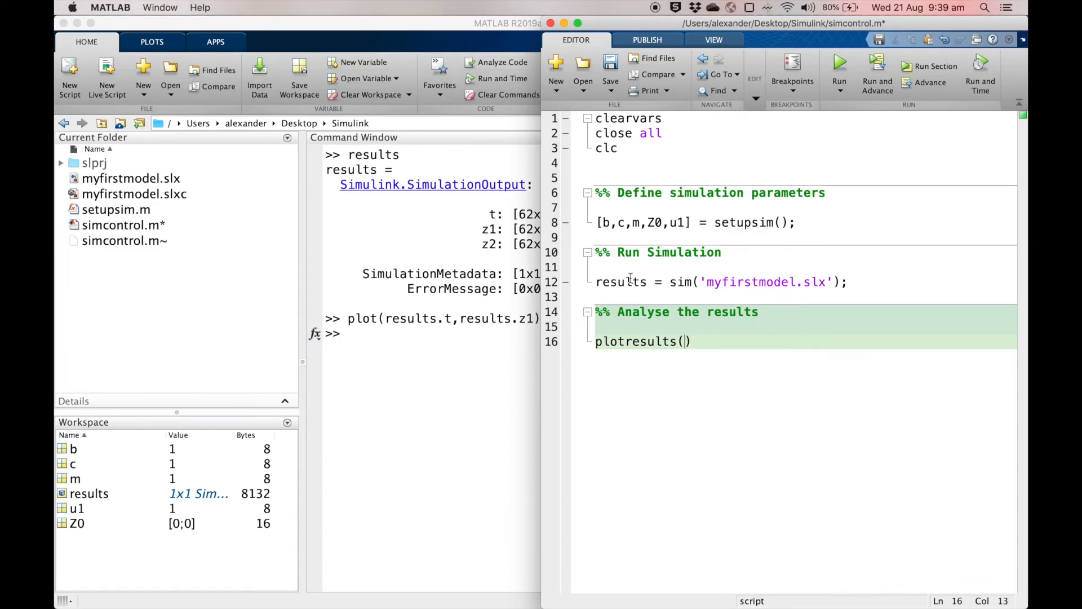
{"action": "type", "text": "results"}
{"action": "key", "text": "super+s"}
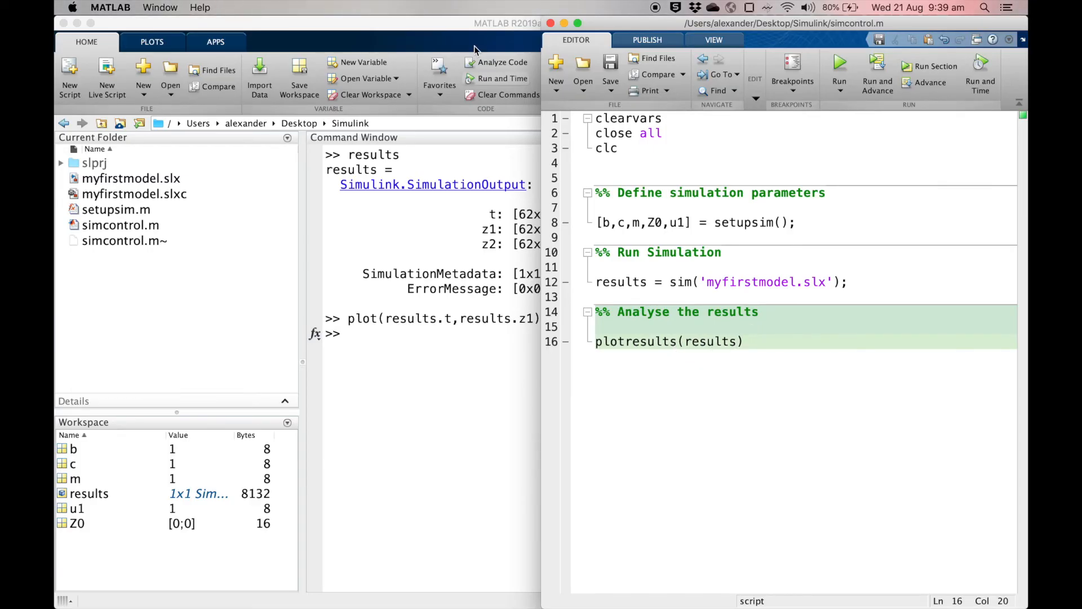
Step: Create a new blank script and place its editor window side by side with simcontrol.m
{"action": "left_click", "coordinate": [558, 70]}
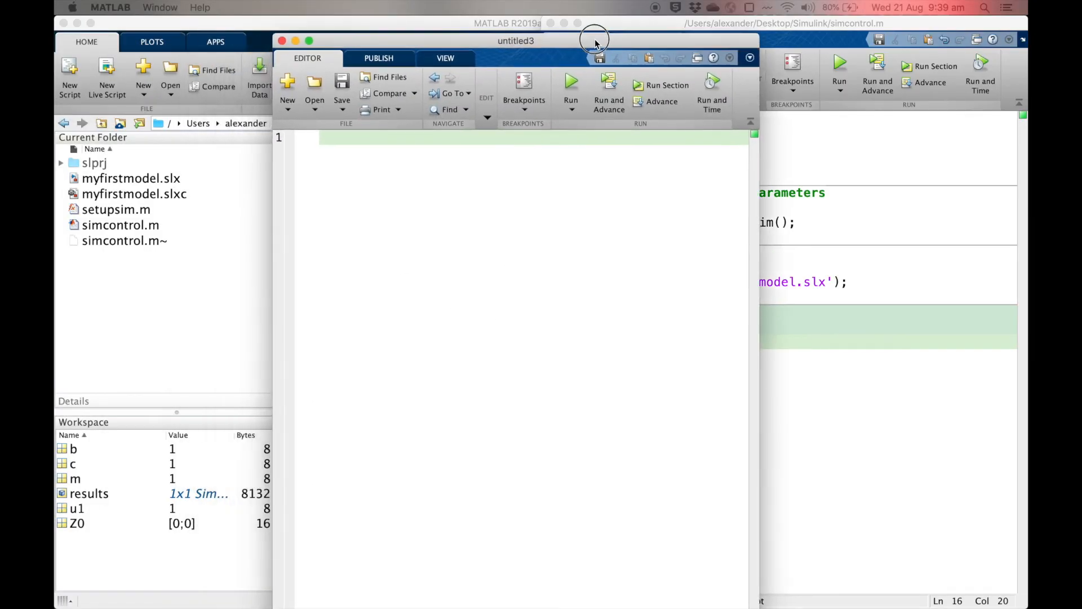
{"action": "left_click_drag", "start_coordinate": [596, 30], "coordinate": [507, 28]}
{"action": "key", "text": "alt+super+Left"}
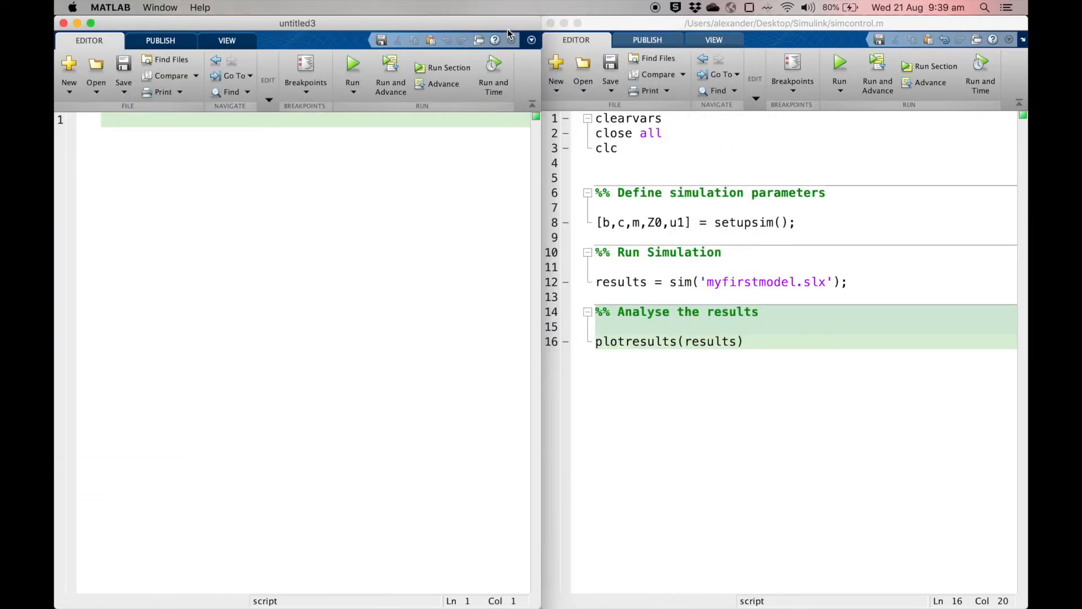
Step: Write the template declaration function [outputs] = fnname(inputs) on line 1 of the new script
{"action": "type", "text": "[]"}
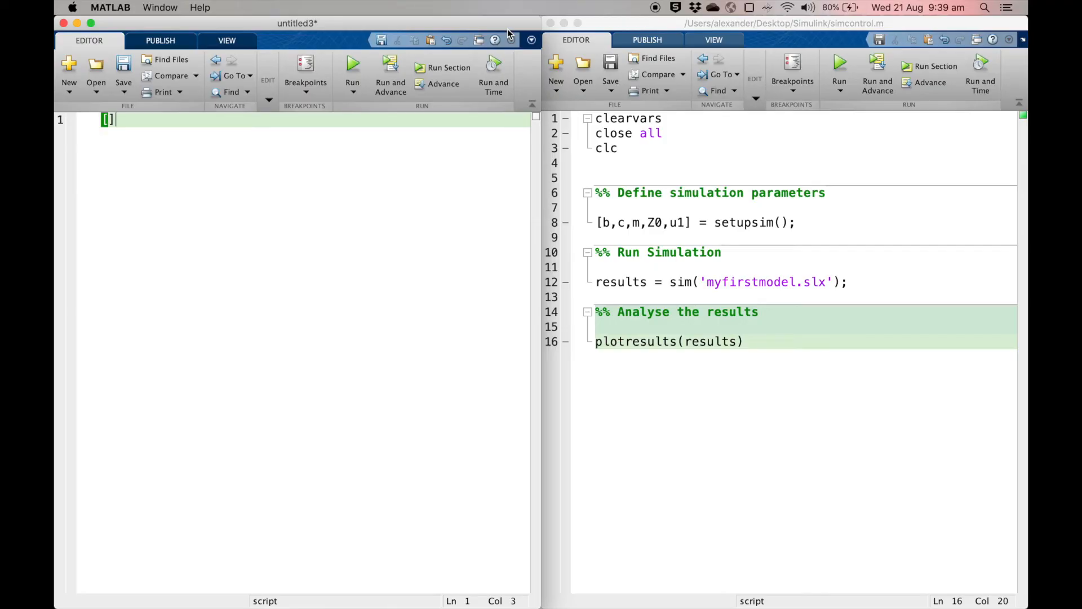
{"action": "key", "text": "Home"}
{"action": "type", "text": "function"}
{"action": "key", "text": "Right"}
{"action": "type", "text": "outputs"}
{"action": "key", "text": "Right"}
{"action": "type", "text": "= fnname()"}
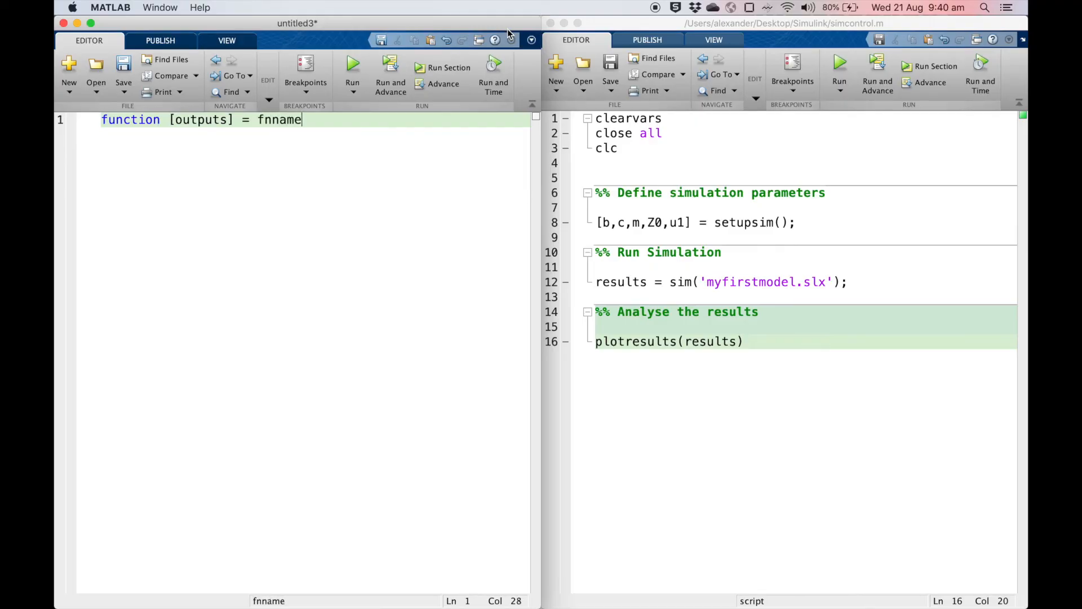
{"action": "key", "text": "Left"}
{"action": "type", "text": "inputs"}
{"action": "key", "text": "Right"}
Step: Close the function with an end statement on line 4, leaving two blank lines for the body
{"action": "key", "text": "Return"}
{"action": "key", "text": "Return"}
{"action": "key", "text": "Return"}
{"action": "type", "text": "end"}
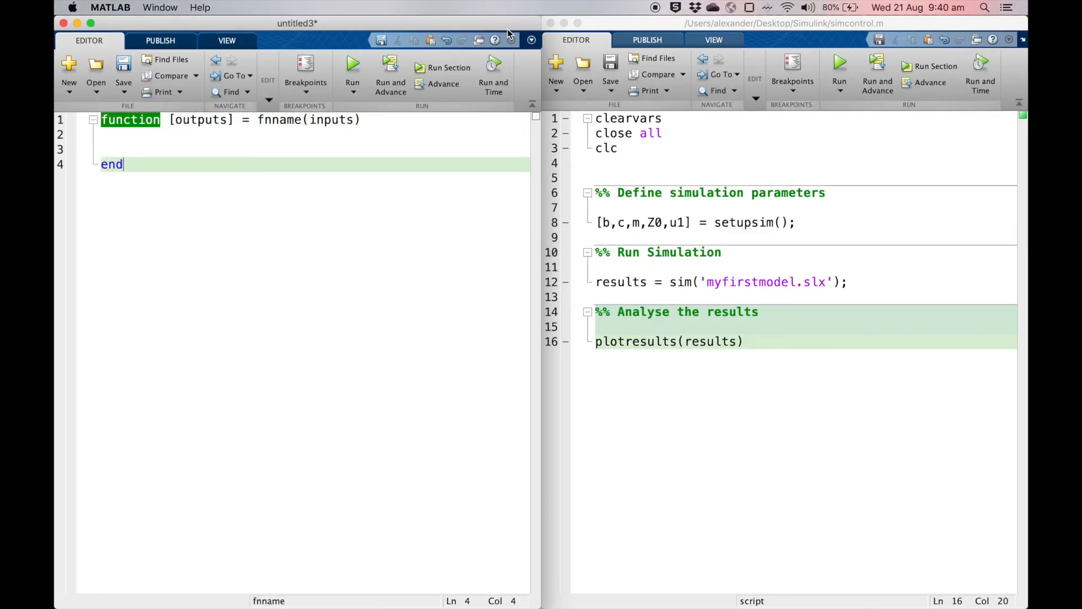
Step: Empty the function's output list to [] and rename the function from fnname to plotresults
{"action": "left_click", "coordinate": [181, 119]}
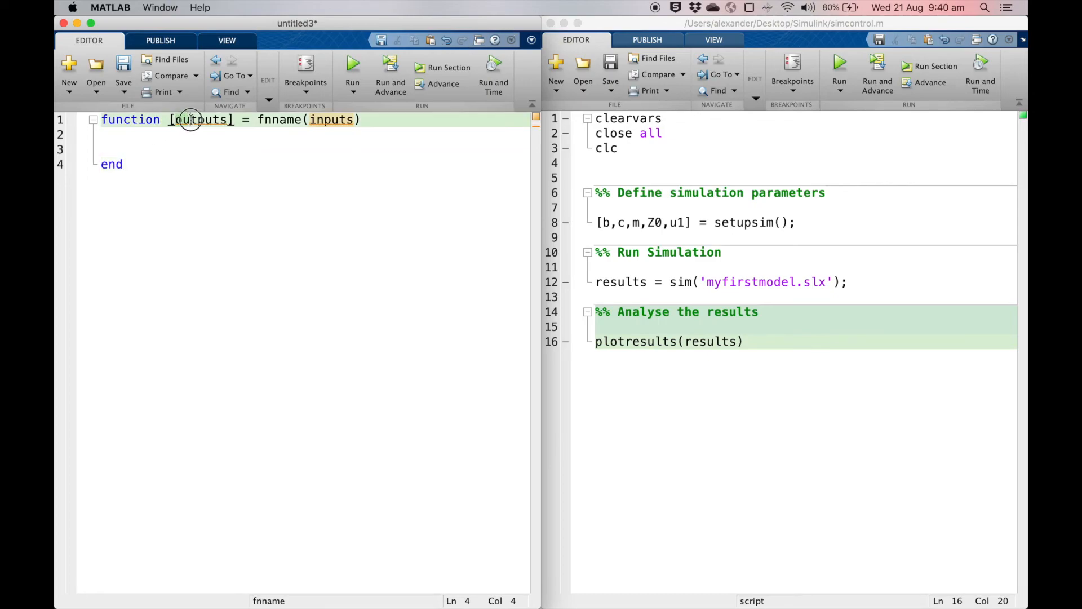
{"action": "double_click", "coordinate": [229, 120]}
{"action": "key", "text": "BackSpace"}
{"action": "left_click", "coordinate": [219, 123]}
{"action": "left_click_drag", "start_coordinate": [205, 120], "coordinate": [253, 124]}
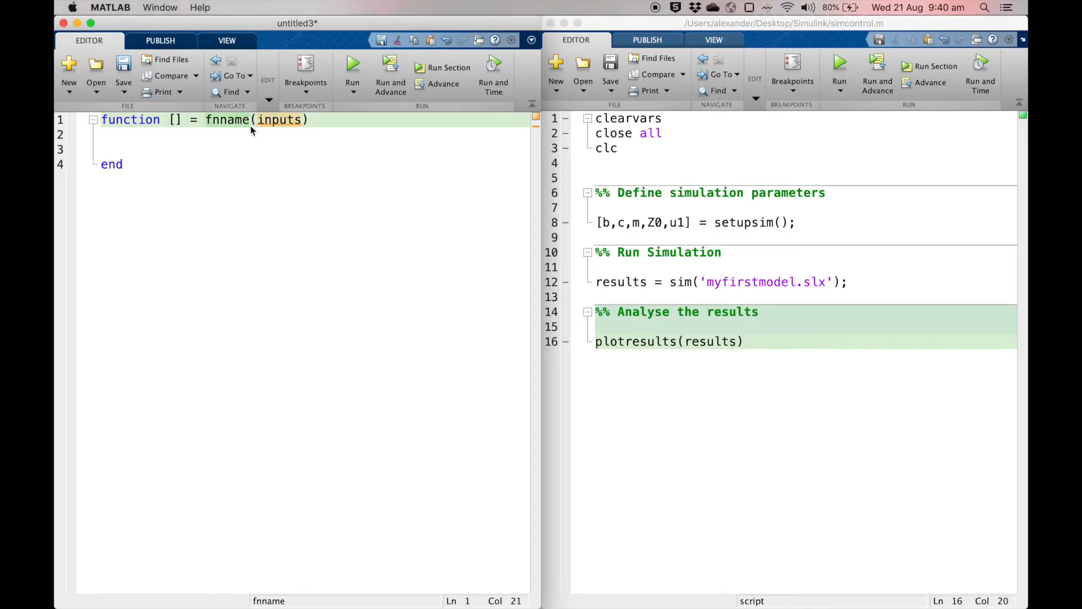
{"action": "type", "text": "plotresults"}
Step: Replace the inputs argument in the plotresults declaration with results
{"action": "key", "text": "Right"}
{"action": "key", "text": "Right"}
{"action": "key", "text": "Right"}
{"action": "key", "text": "Right"}
{"action": "key", "text": "Right"}
{"action": "key", "text": "Right"}
{"action": "key", "text": "Right"}
{"action": "key", "text": "shift+alt+Left"}
{"action": "type", "text": "results"}
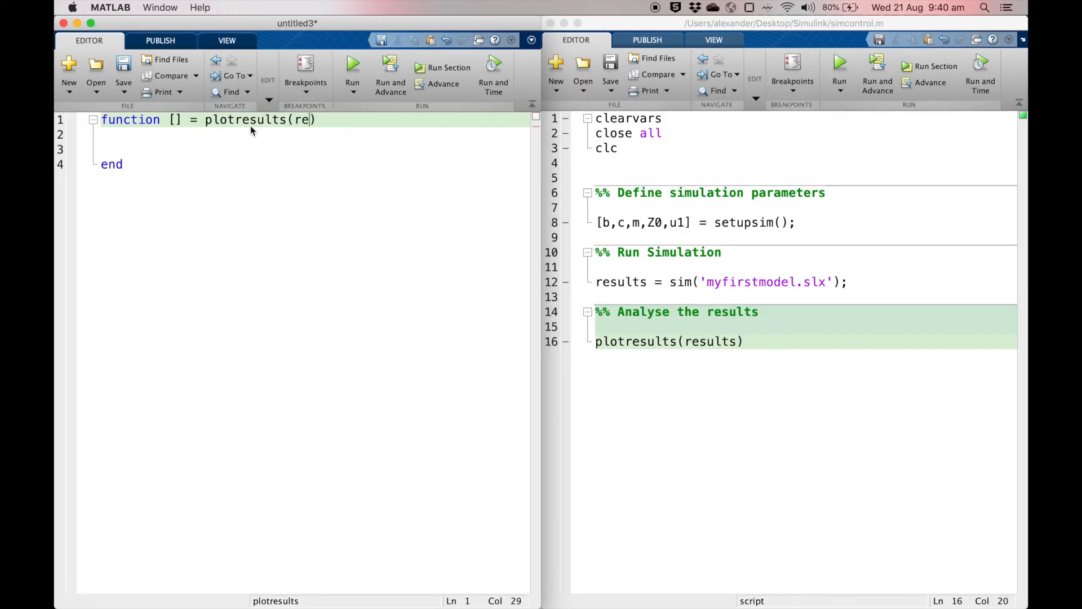
{"action": "key", "text": "Right"}
Step: Add figure(1) on line 3 of the function body and subplot(1,2,1) on line 4
{"action": "key", "text": "Down"}
{"action": "key", "text": "Down"}
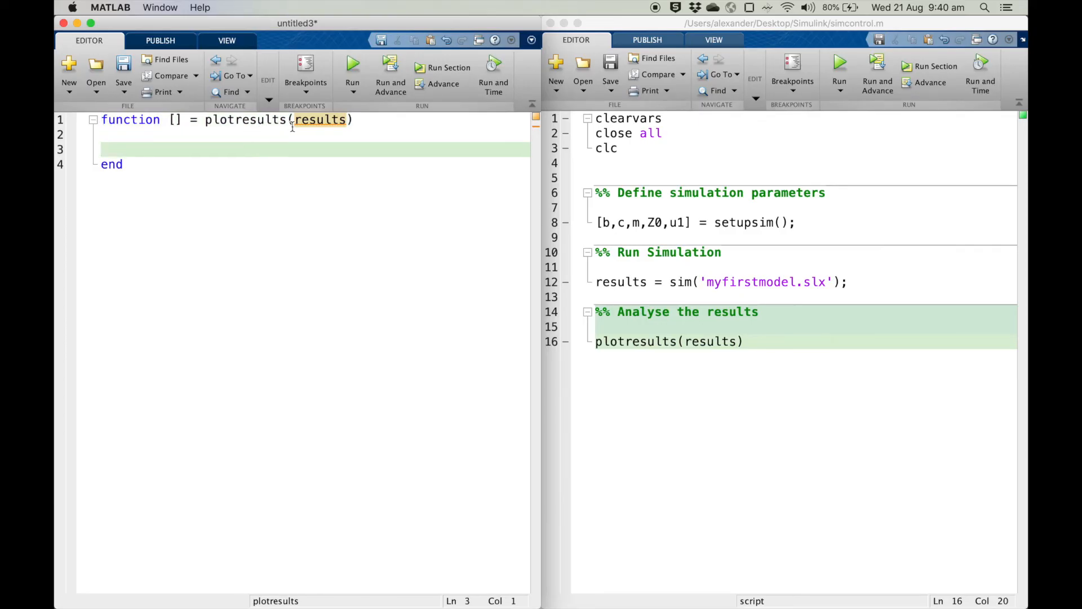
{"action": "mouse_move", "coordinate": [300, 120]}
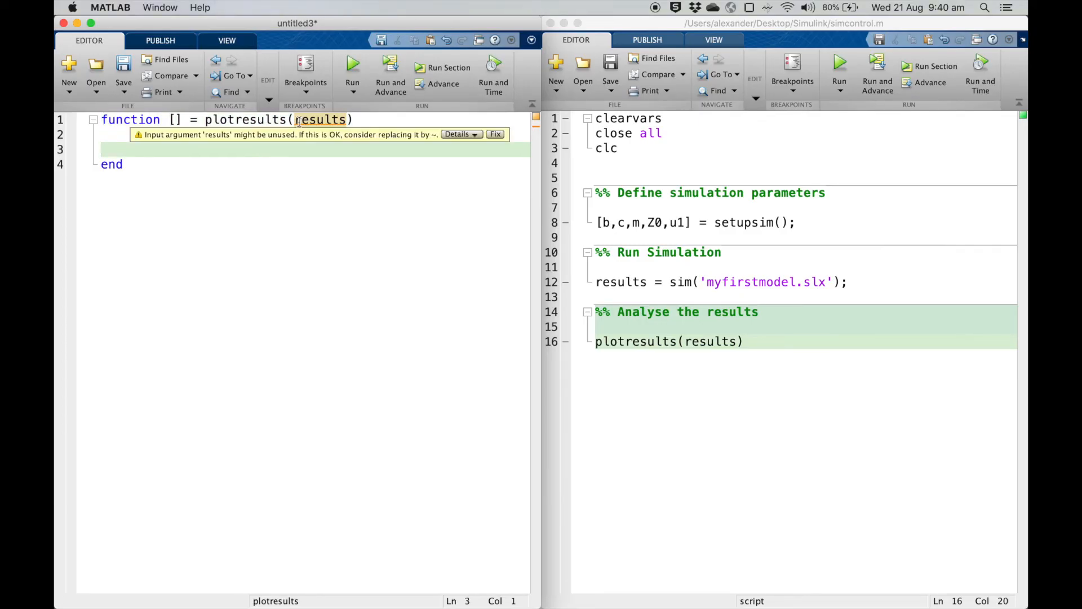
{"action": "key", "text": "Up"}
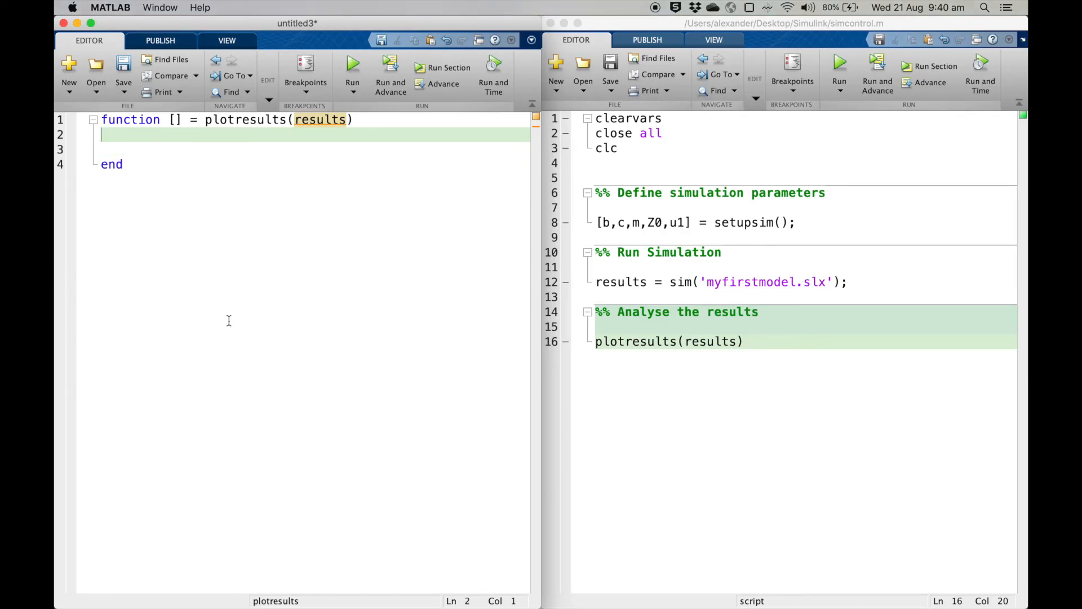
{"action": "key", "text": "Return"}
{"action": "type", "text": "figure(1)"}
{"action": "key", "text": "Return"}
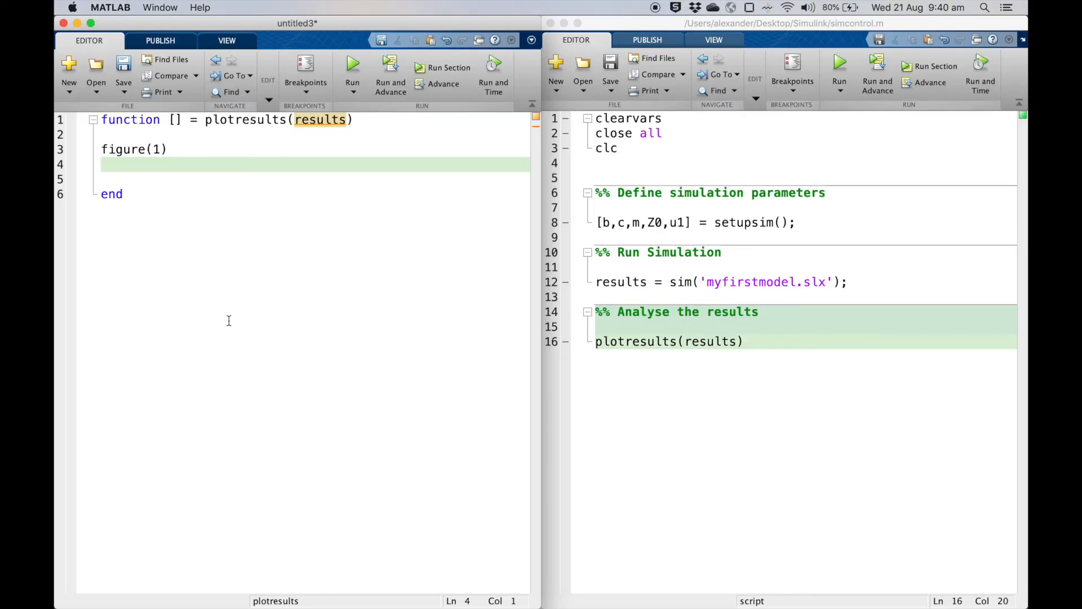
{"action": "type", "text": "su"}
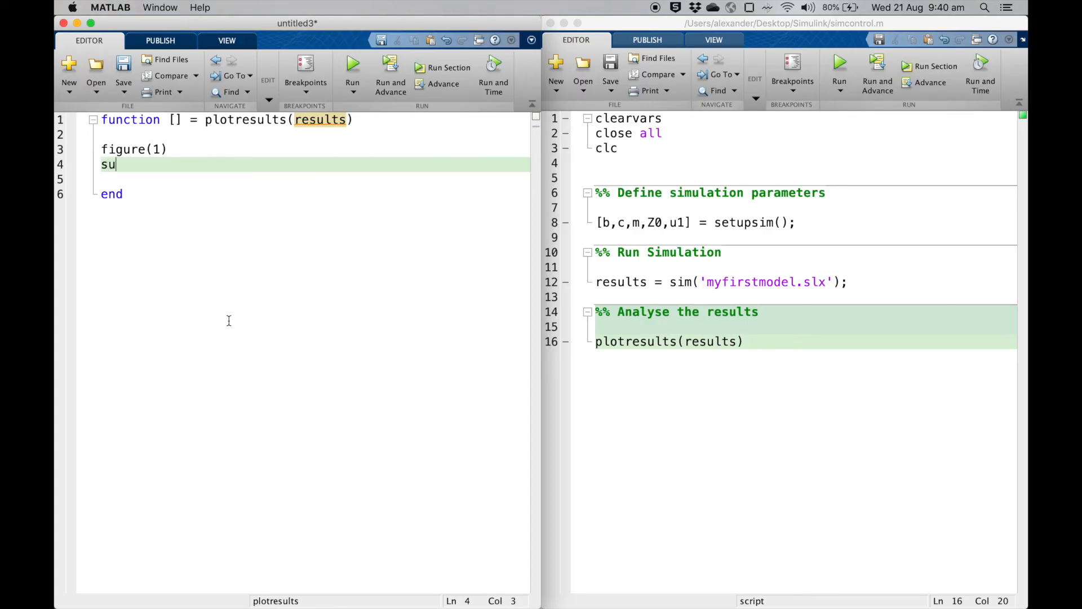
{"action": "type", "text": "bplot(1,2,1)"}
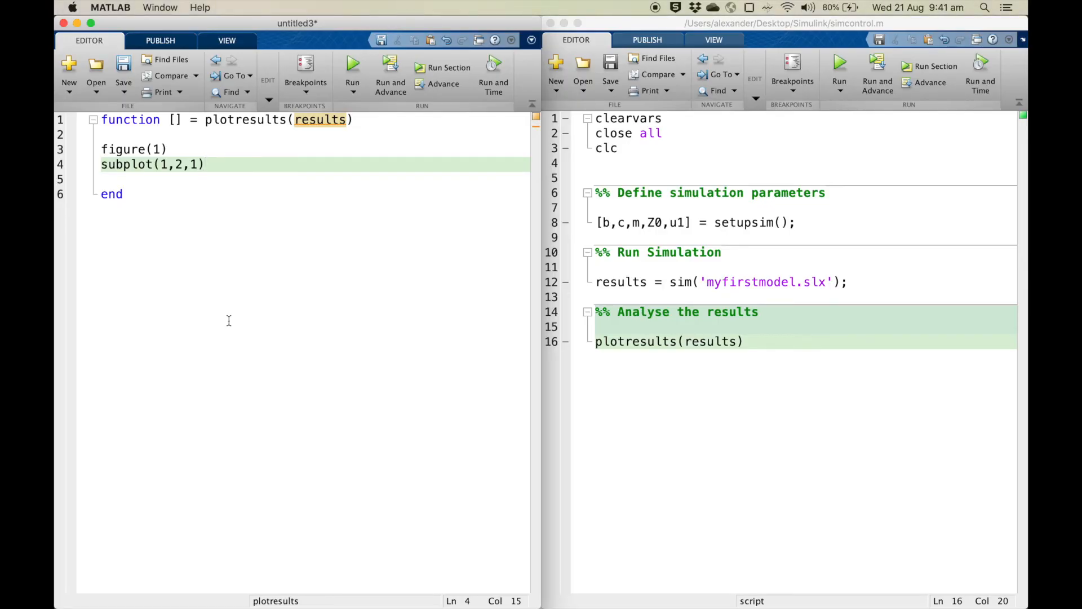
Step: Add subplot(1,2,2) on line 6, leaving one blank line after the first subplot command
{"action": "key", "text": "Return"}
{"action": "key", "text": "Return"}
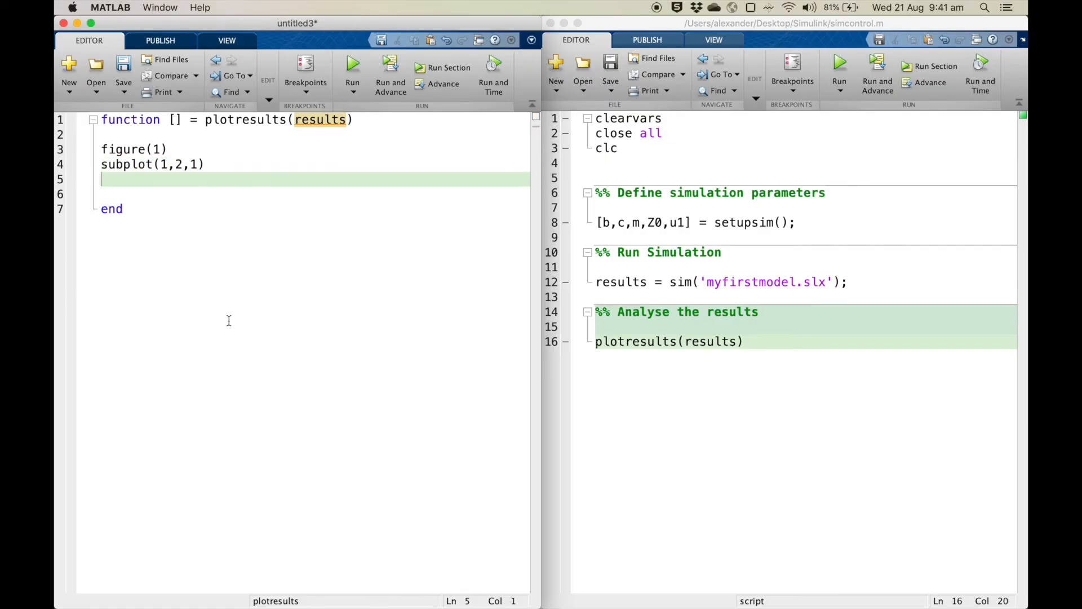
{"action": "type", "text": "subplot("}
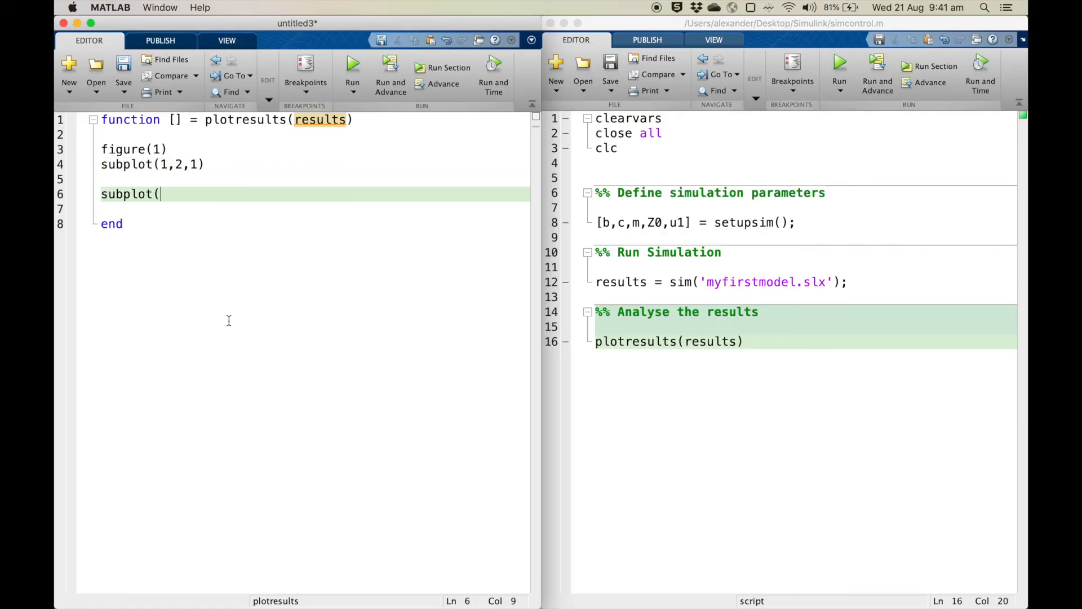
{"action": "type", "text": "1,2,2)"}
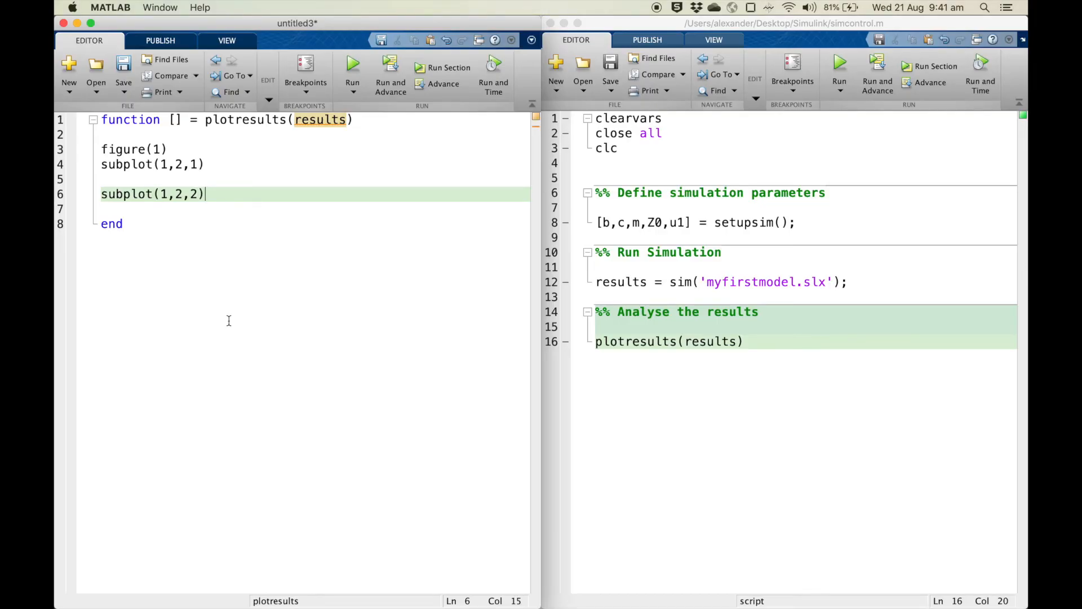
Step: Insert plot(results.t,results.z1) directly below subplot(1,2,1), keeping a blank line before the second subplot
{"action": "key", "text": "Up"}
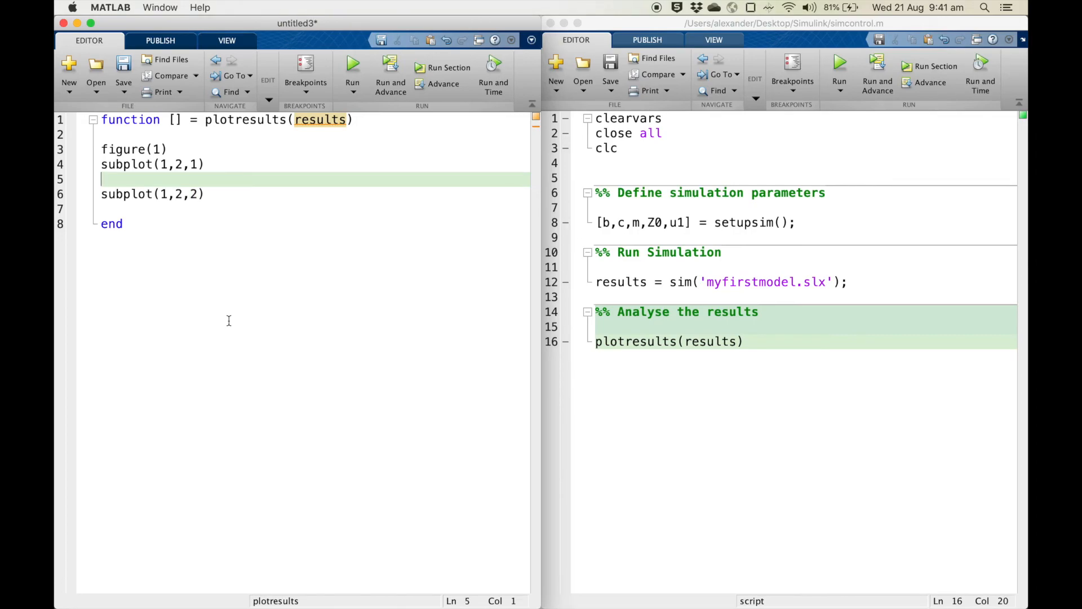
{"action": "key", "text": "Return"}
{"action": "key", "text": "Up"}
{"action": "type", "text": "p"}
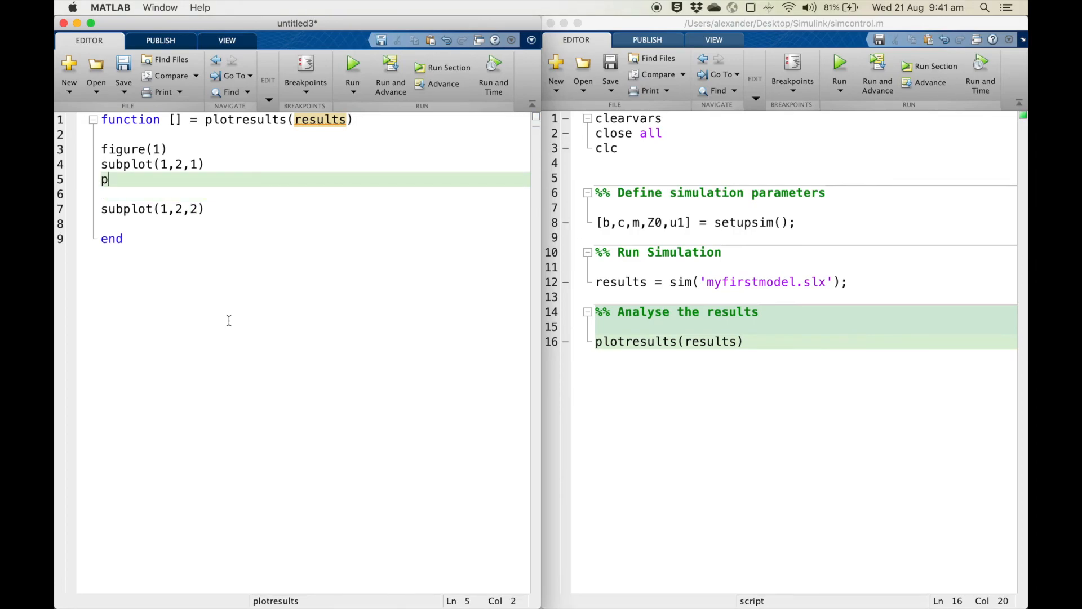
{"action": "type", "text": "lot(re"}
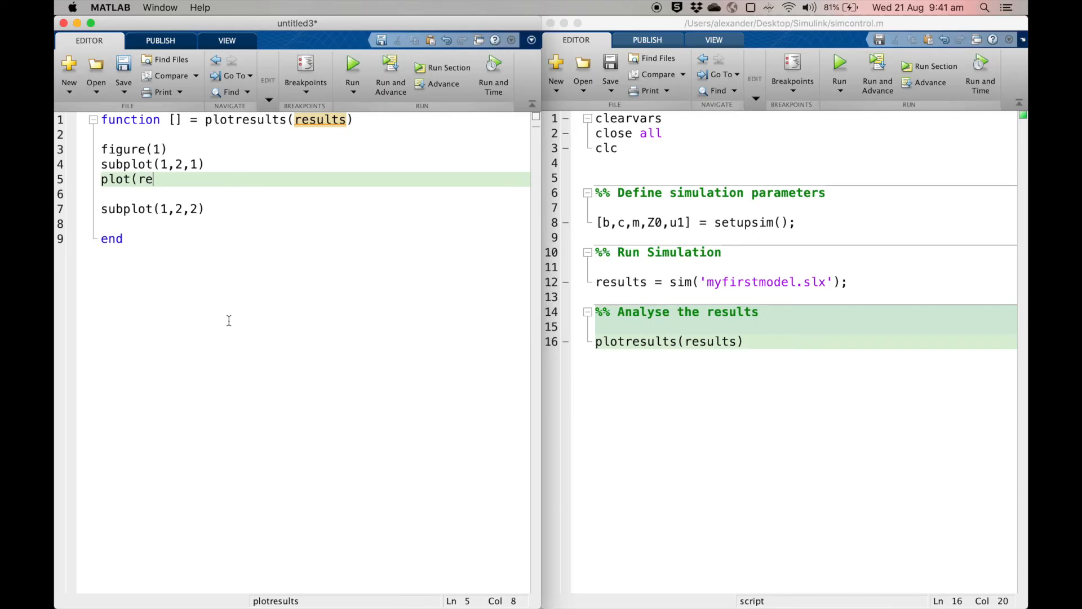
{"action": "type", "text": "sults.t"}
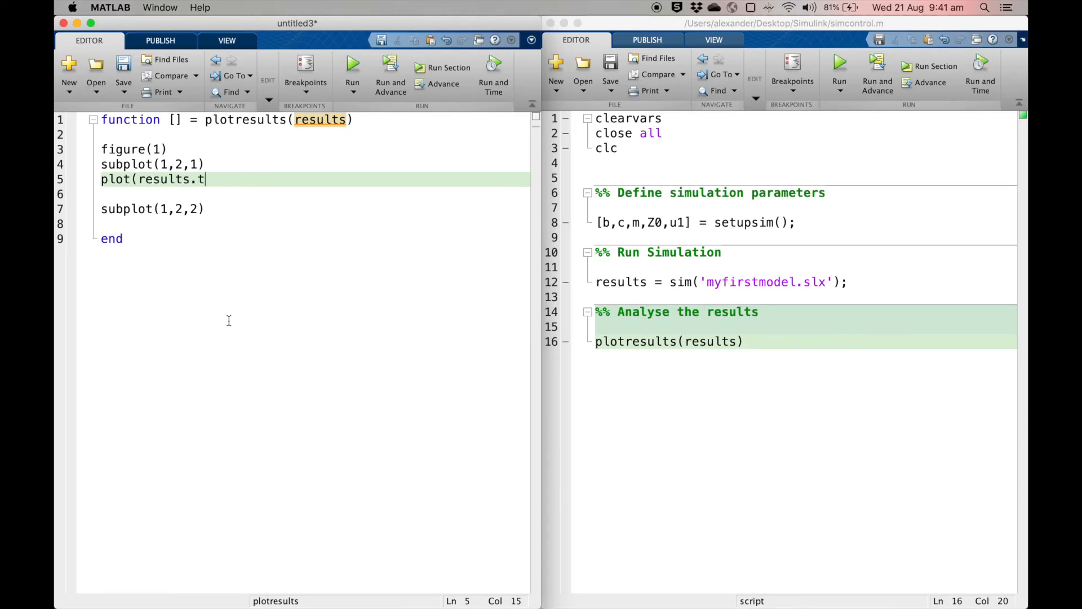
{"action": "type", "text": ",results.z1"}
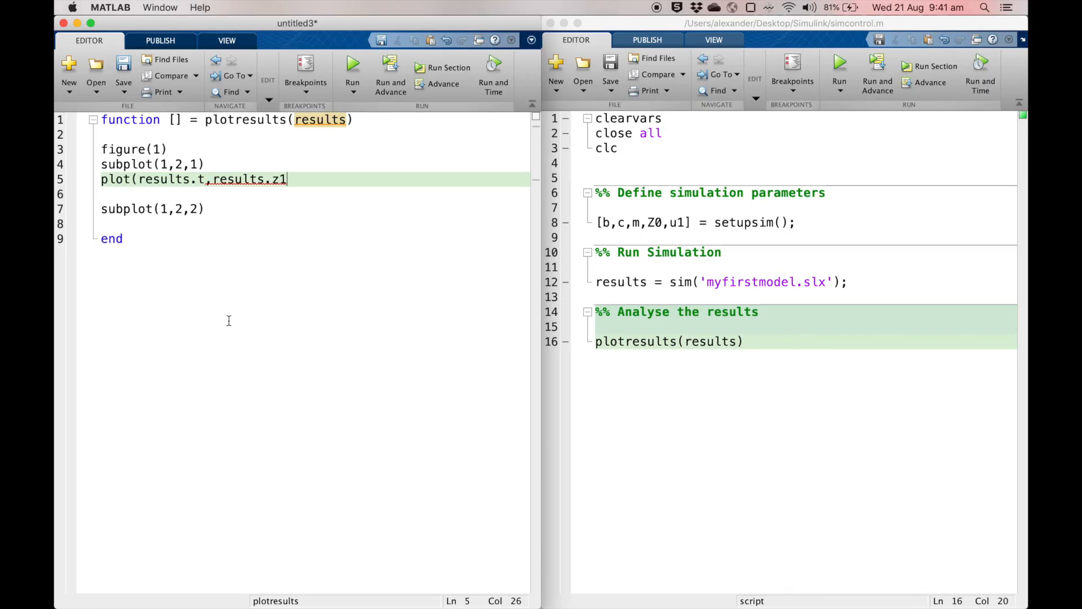
{"action": "type", "text": ")"}
Step: Copy the plot line beneath subplot(1,2,2) and change its plotted variable to results.z2
{"action": "left_click", "coordinate": [97, 180]}
{"action": "key", "text": "shift+Down"}
{"action": "key", "text": "super+c"}
{"action": "left_click", "coordinate": [121, 224]}
{"action": "key", "text": "super+v"}
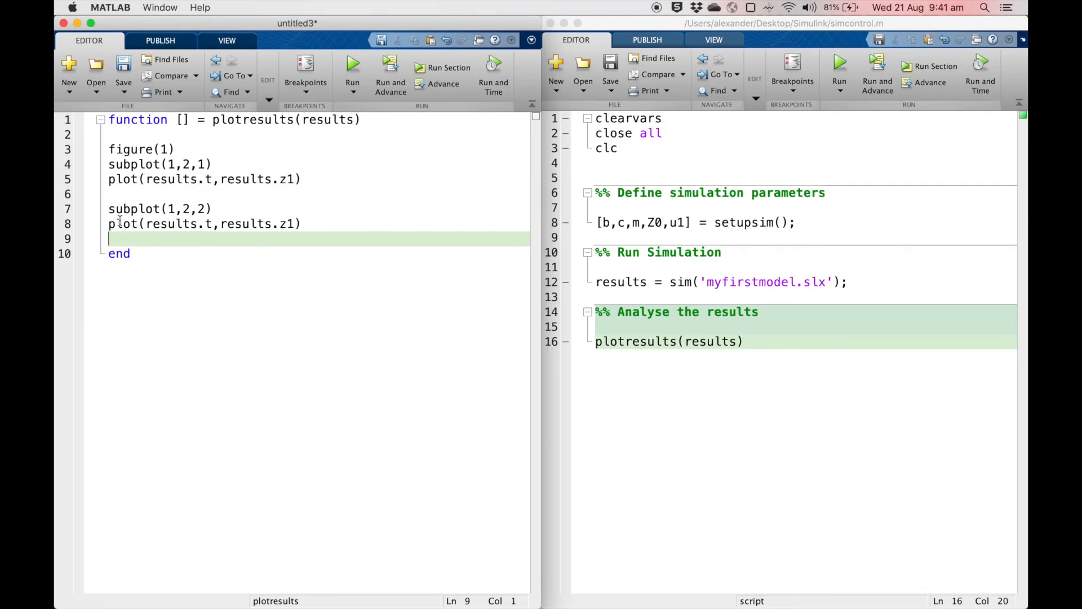
{"action": "left_click", "coordinate": [293, 222]}
{"action": "key", "text": "BackSpace"}
{"action": "type", "text": "2"}
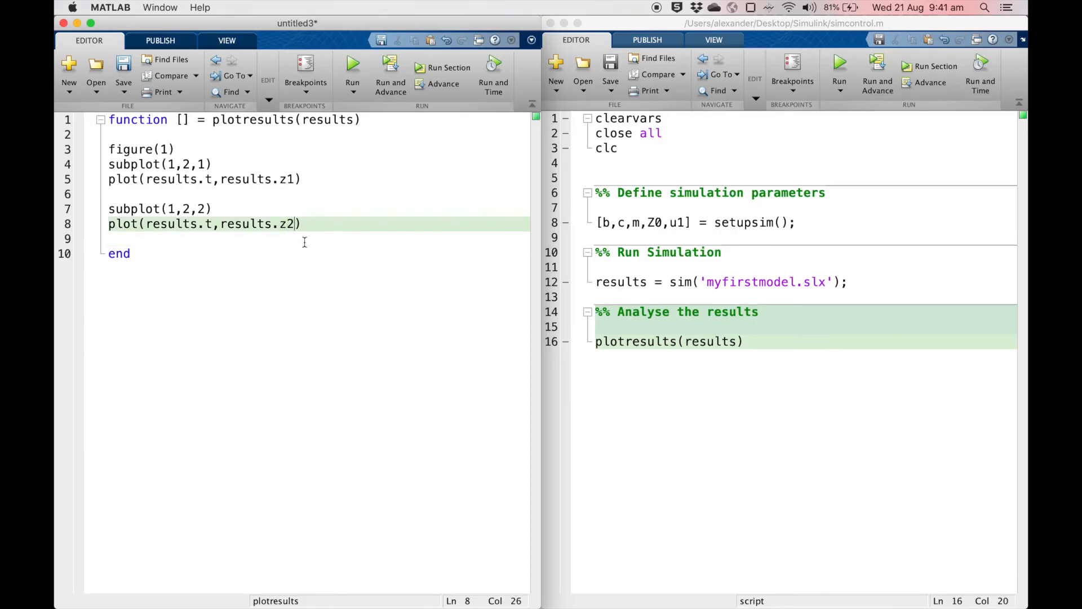
Step: Add xlabel('Time t [s]') below the results.z1 plot command
{"action": "left_click", "coordinate": [308, 179]}
{"action": "key", "text": "Return"}
{"action": "type", "text": "xlabel"}
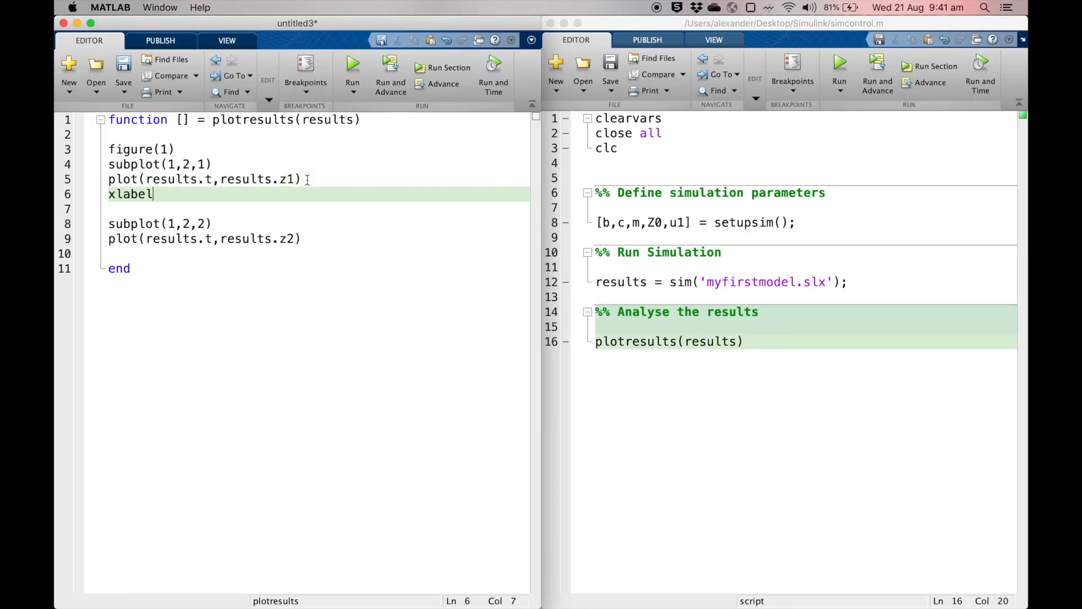
{"action": "type", "text": "('Time "}
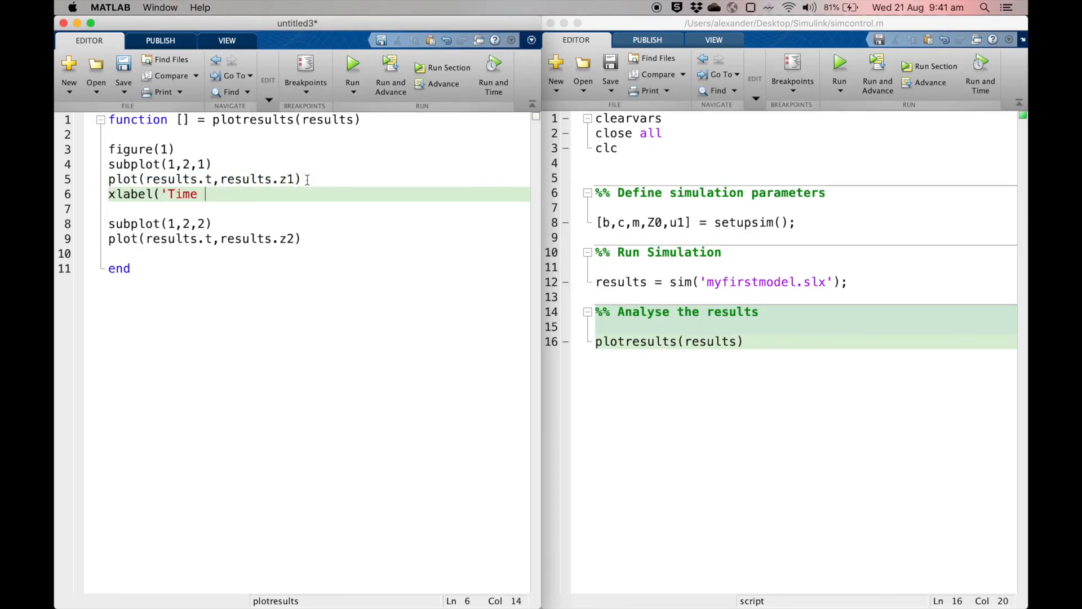
{"action": "type", "text": "t [s]')"}
Step: Add ylabel('State z1 Position x(t) [m]') on line 7 for the first subplot
{"action": "key", "text": "Return"}
{"action": "type", "text": "ylabel("}
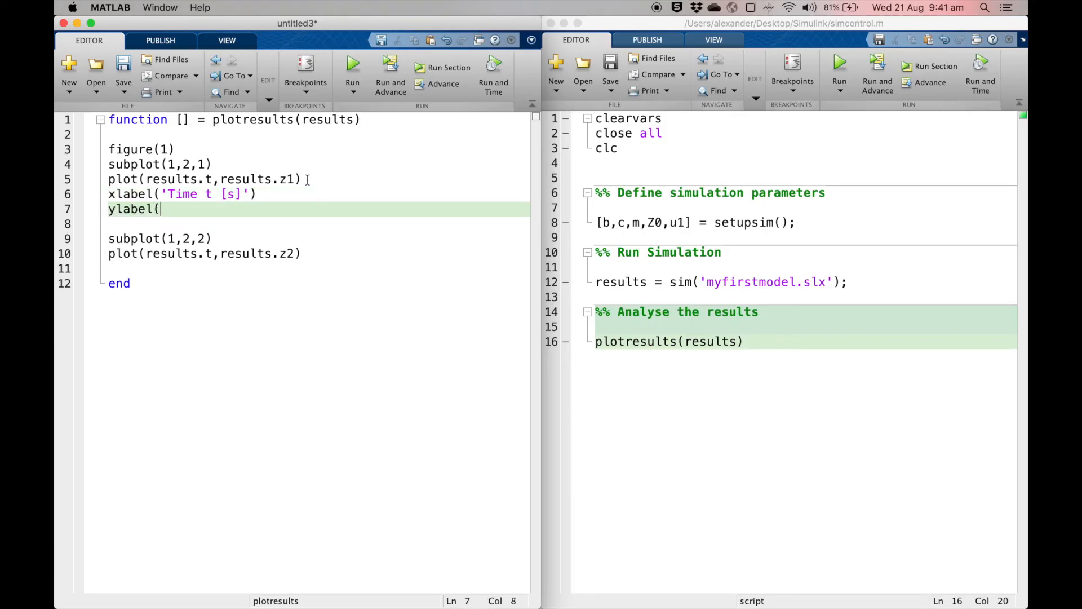
{"action": "type", "text": "'State z1 "}
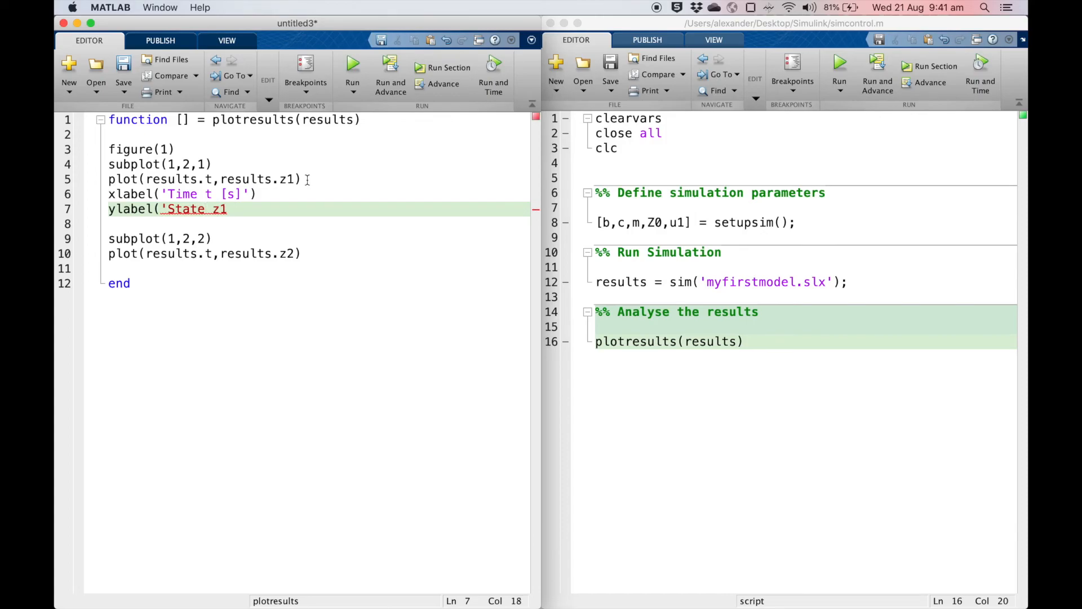
{"action": "type", "text": "Pos"}
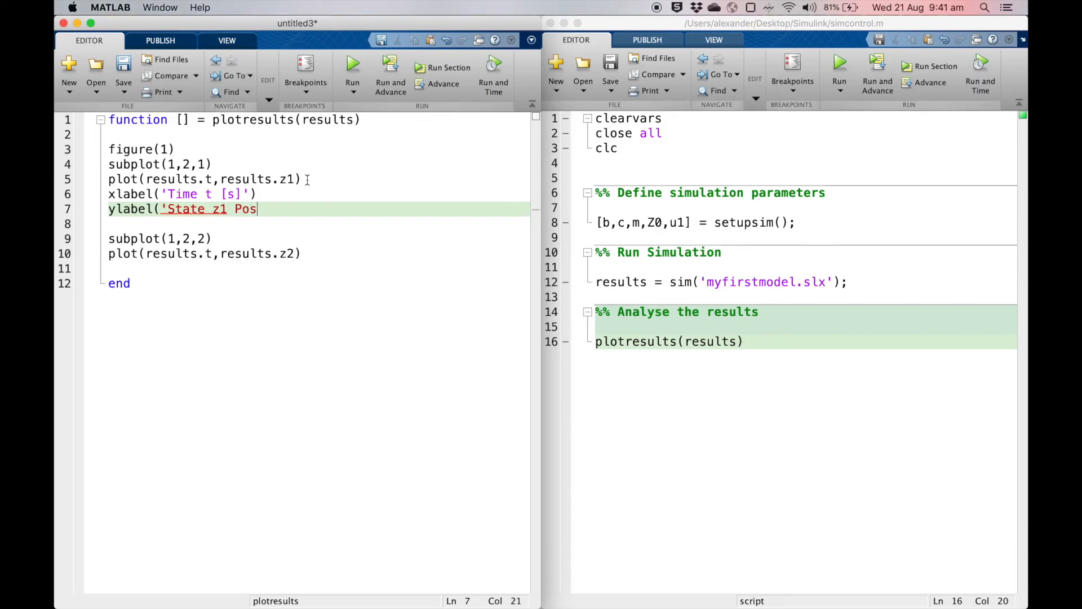
{"action": "type", "text": "ition x(t) [m]')"}
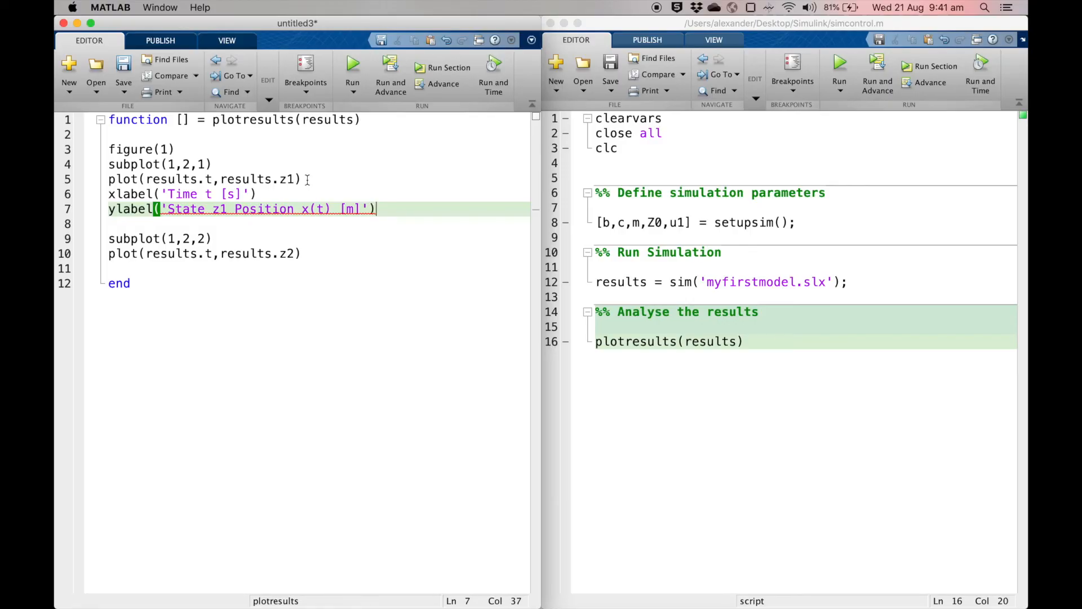
Step: Copy the xlabel and ylabel lines of the first subplot and paste them below the results.z2 plot command
{"action": "left_click_drag", "start_coordinate": [101, 194], "coordinate": [102, 212]}
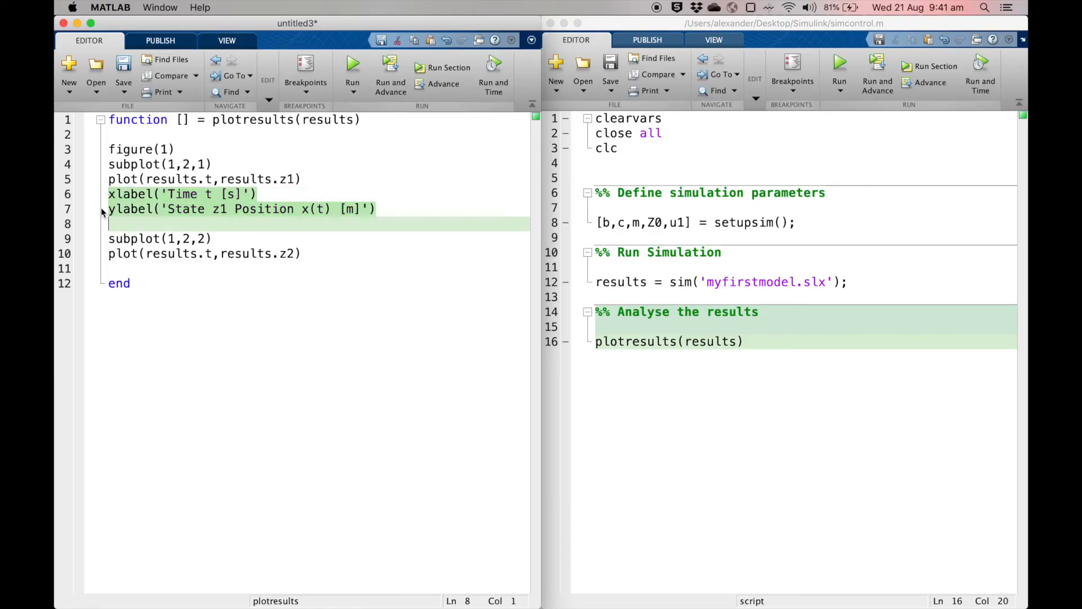
{"action": "key", "text": "super+c"}
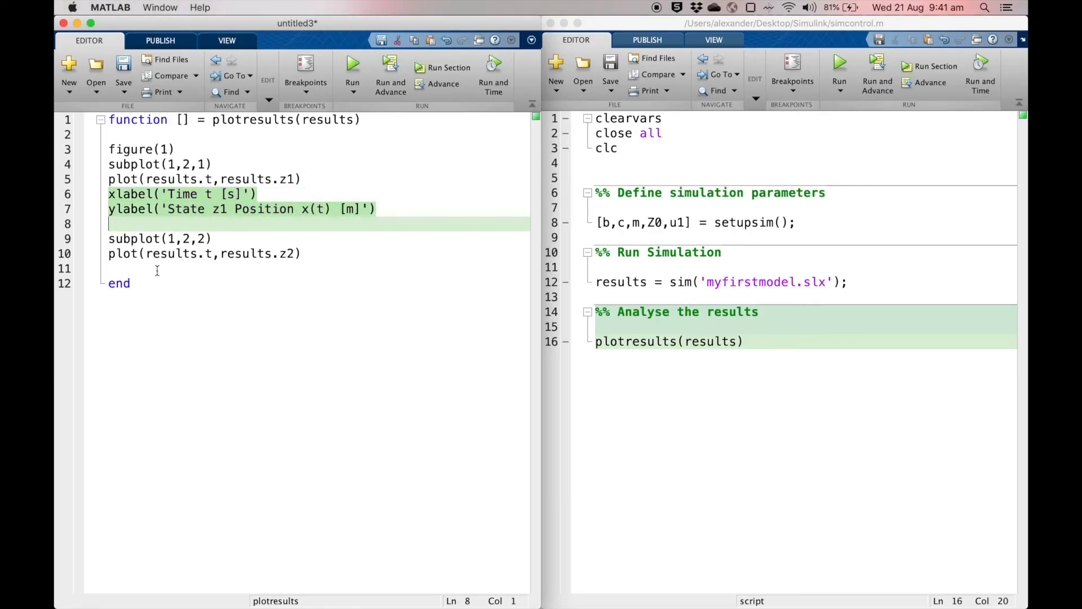
{"action": "left_click", "coordinate": [157, 269]}
{"action": "key", "text": "super+v"}
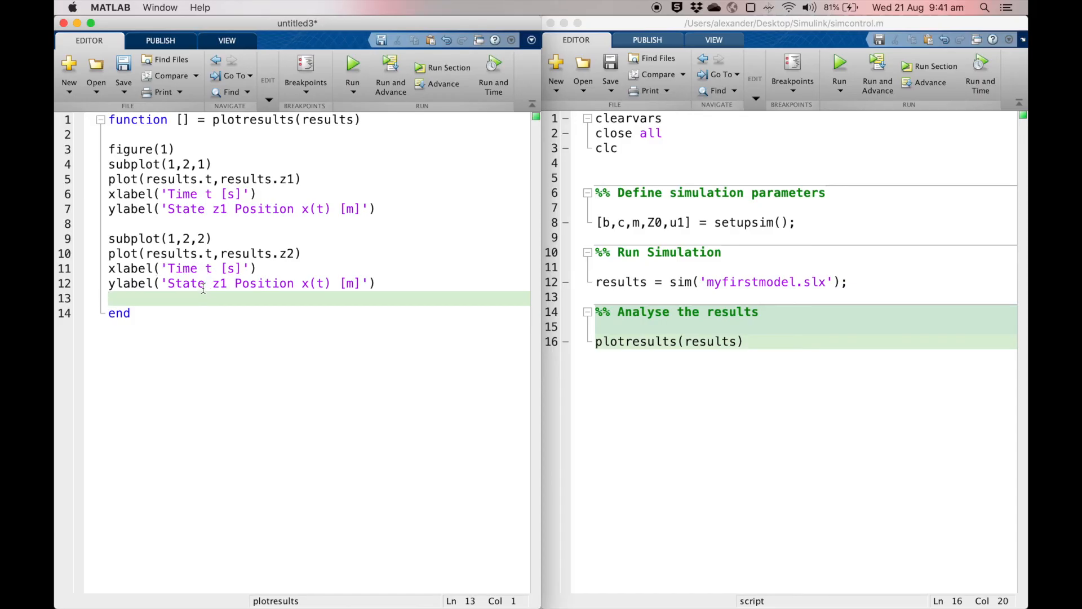
Step: In the second subplot's ylabel, change z1 to z2 and Position to Momentum
{"action": "left_click", "coordinate": [222, 283]}
{"action": "key", "text": "BackSpace"}
{"action": "type", "text": "2"}
{"action": "double_click", "coordinate": [260, 280]}
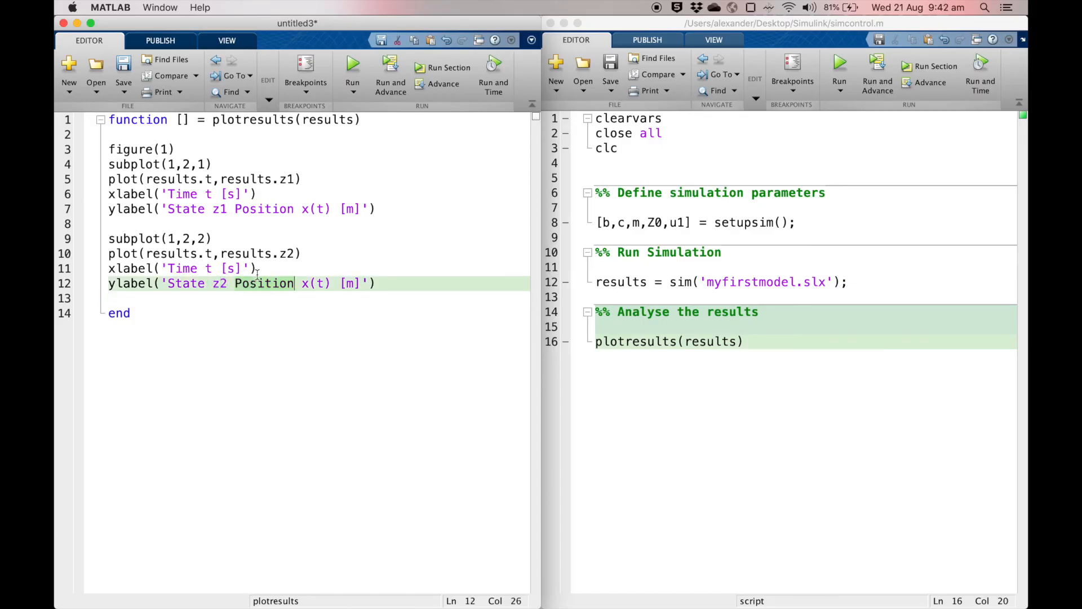
{"action": "type", "text": "Momentum"}
Step: Finish the second subplot's ylabel by changing x(t) to P(t) and the unit to [kgm/s]
{"action": "key", "text": "Right"}
{"action": "key", "text": "Right"}
{"action": "key", "text": "BackSpace"}
{"action": "type", "text": "P"}
{"action": "key", "text": "Right"}
{"action": "key", "text": "Right"}
{"action": "key", "text": "Right"}
{"action": "key", "text": "Right"}
{"action": "key", "text": "Right"}
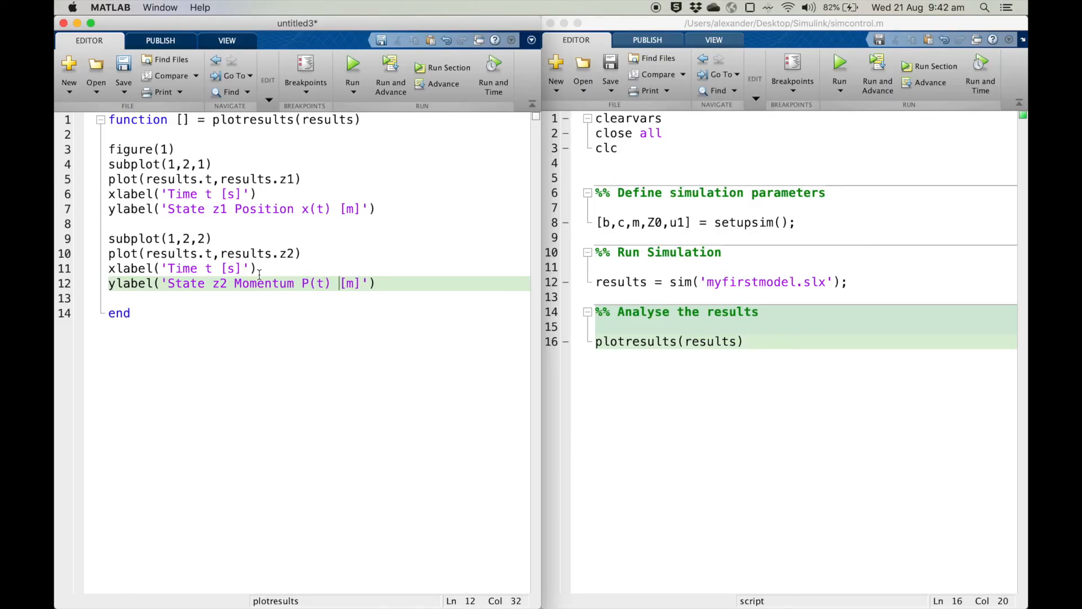
{"action": "type", "text": "kg"}
{"action": "key", "text": "Right"}
{"action": "type", "text": "/s"}
Step: Save the function as plotresults.m in the Simulink folder, close it, and run simcontrol.m to plot both states
{"action": "key", "text": "super+s"}
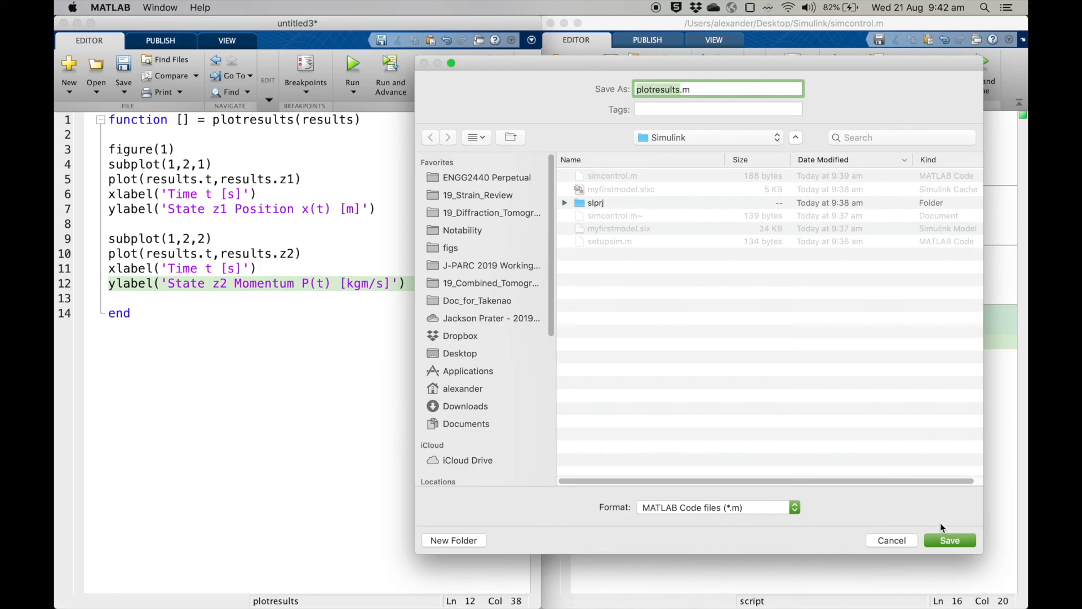
{"action": "left_click", "coordinate": [950, 540]}
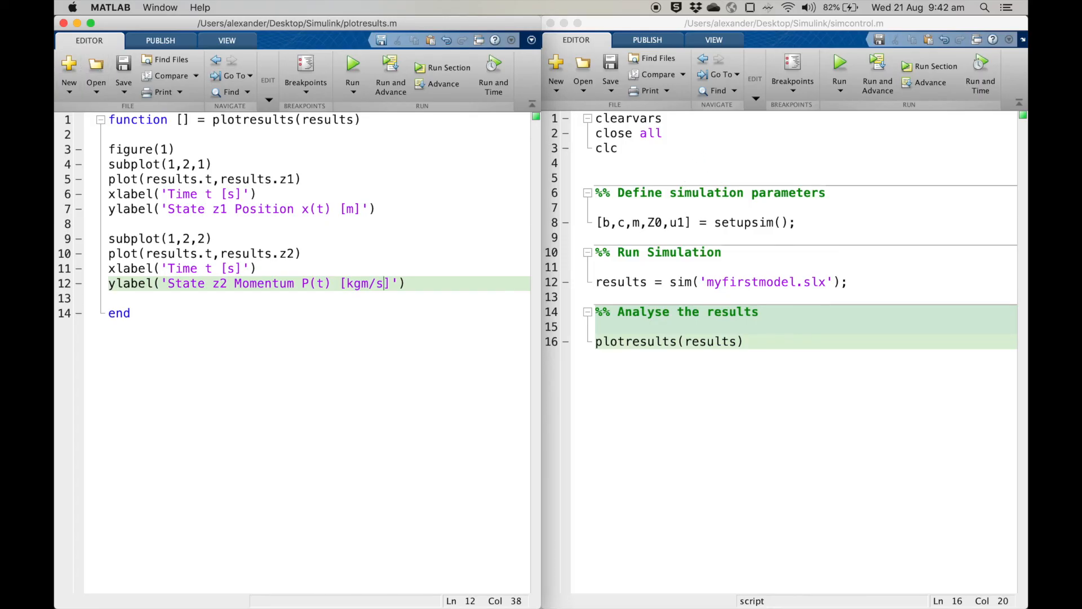
{"action": "key", "text": "super+w"}
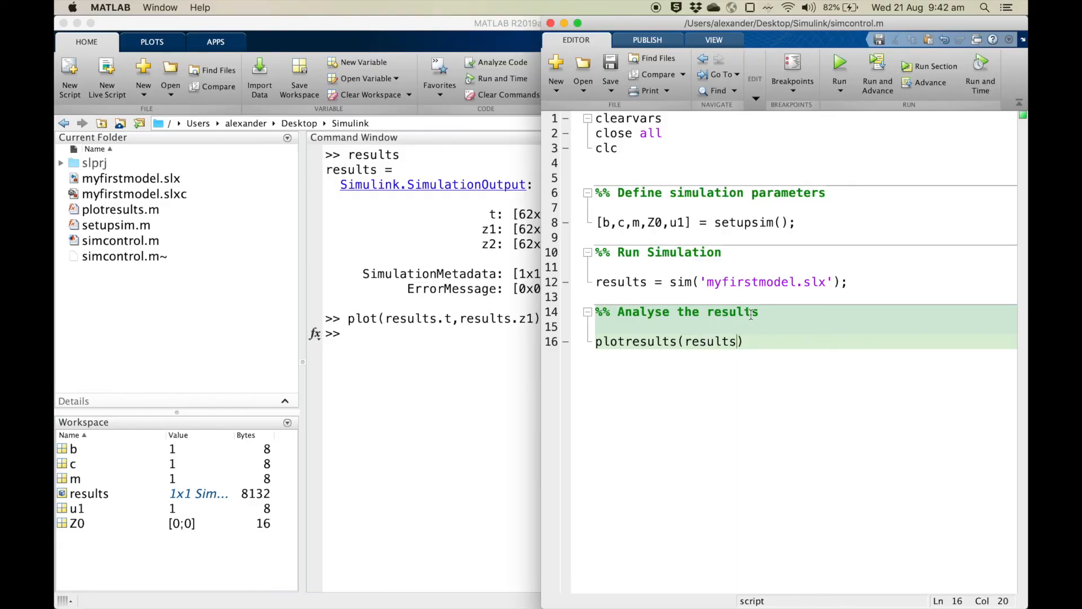
{"action": "left_click", "coordinate": [837, 65]}
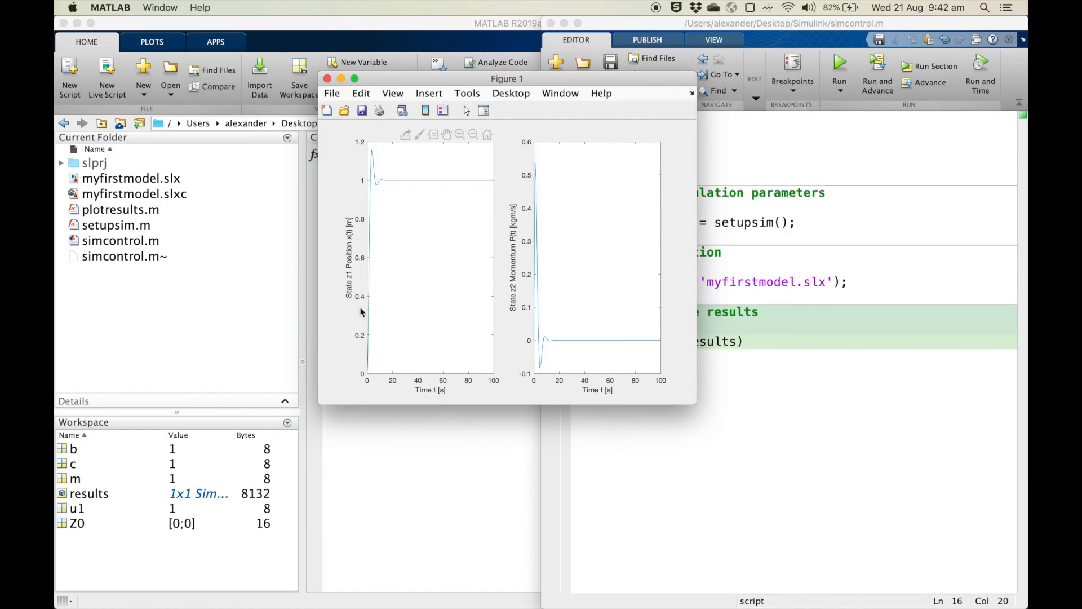
{"action": "mouse_move", "coordinate": [395, 181]}
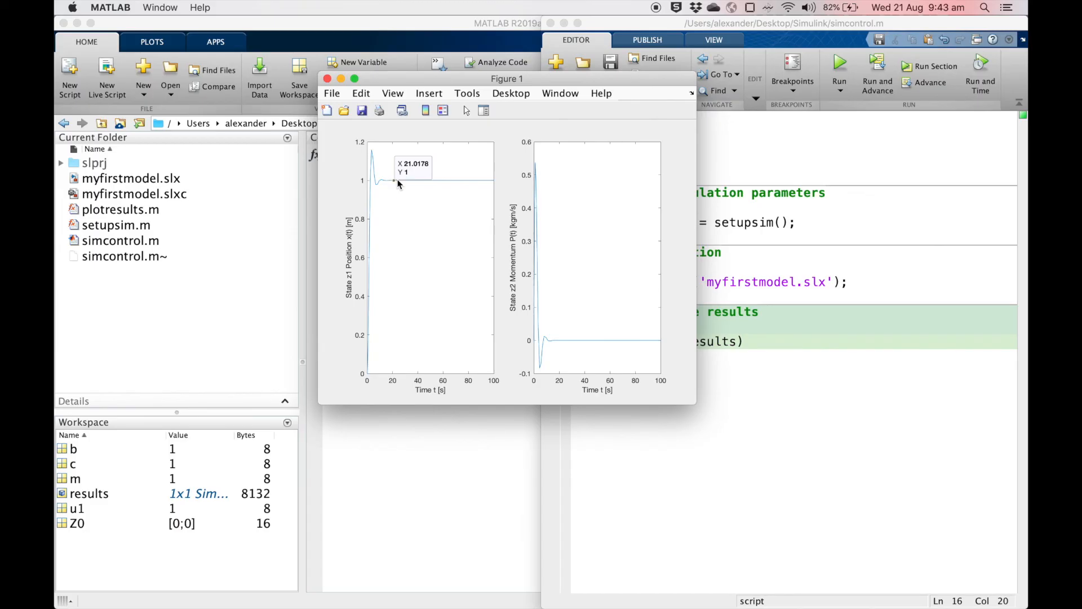
Step: Switch to the myfirstmodel diagram and set its simulation stop time to the variable tfinal
{"action": "left_click", "coordinate": [500, 602]}
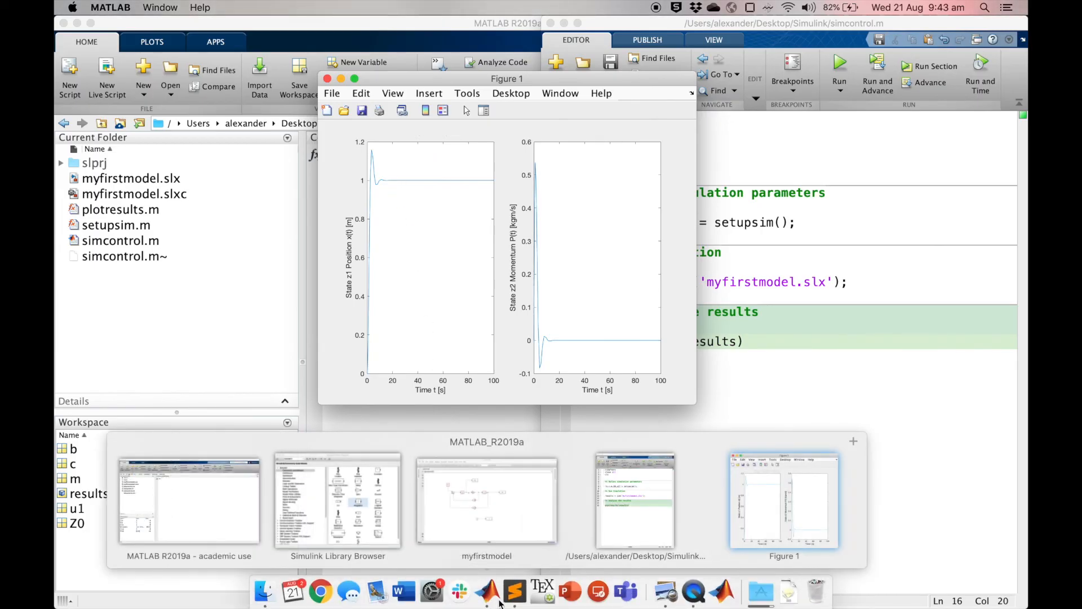
{"action": "left_click", "coordinate": [511, 519]}
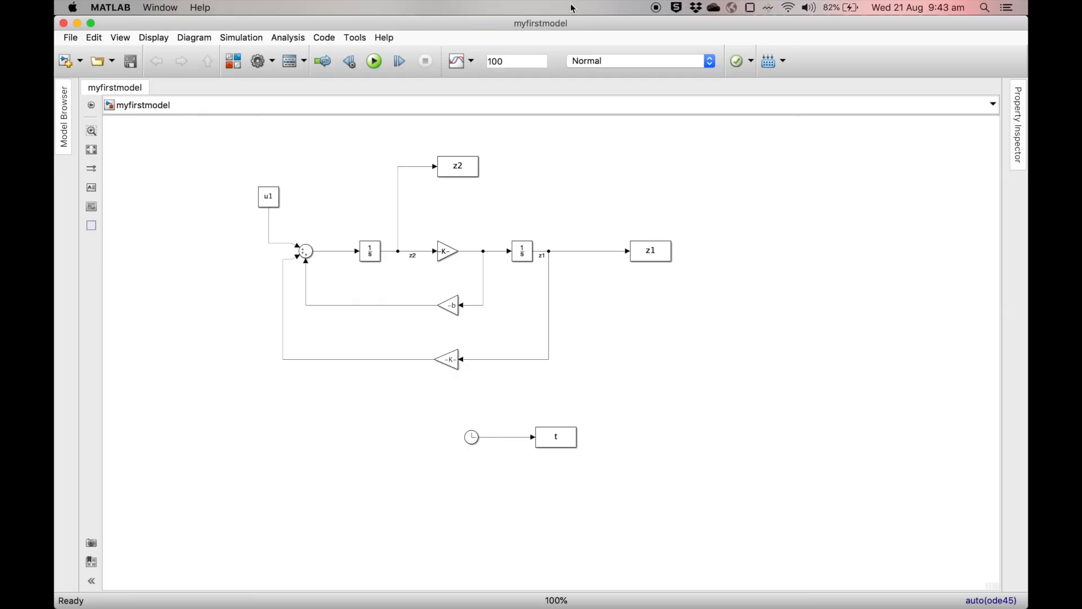
{"action": "double_click", "coordinate": [513, 61]}
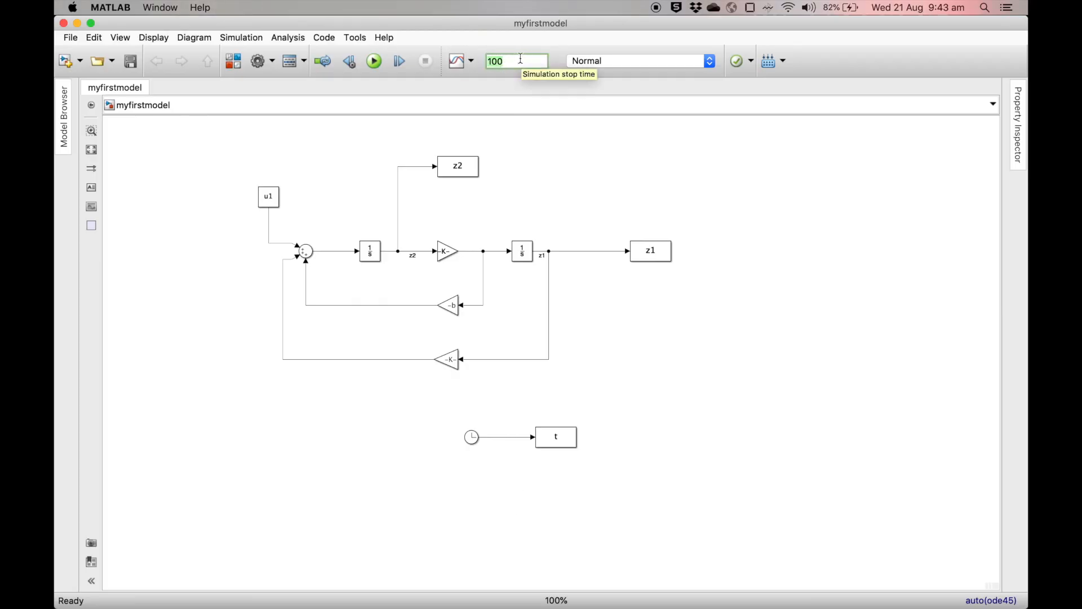
{"action": "type", "text": "tfinal"}
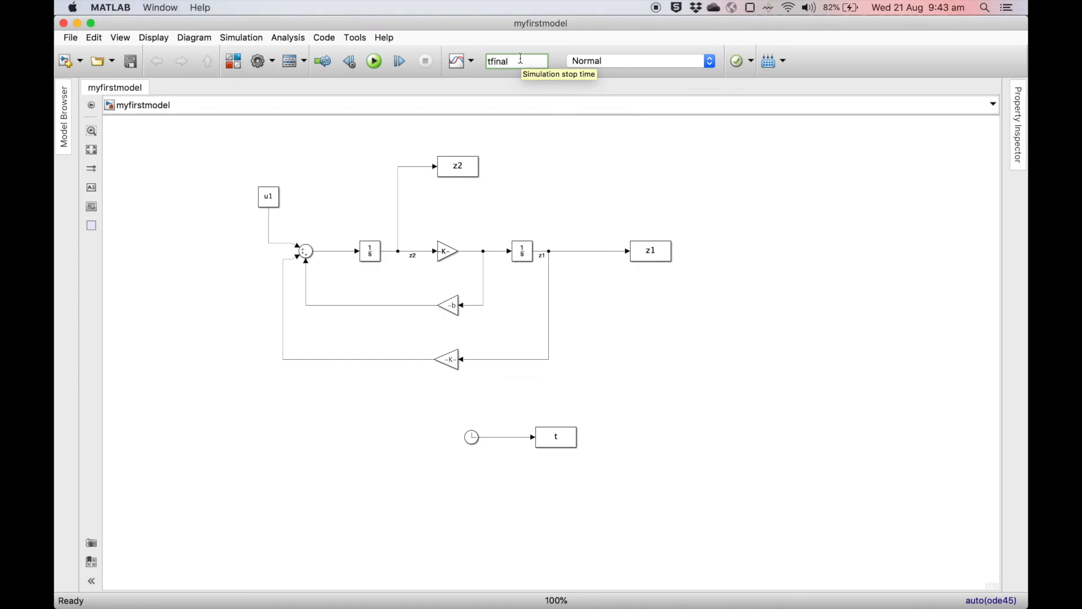
{"action": "left_click", "coordinate": [652, 157]}
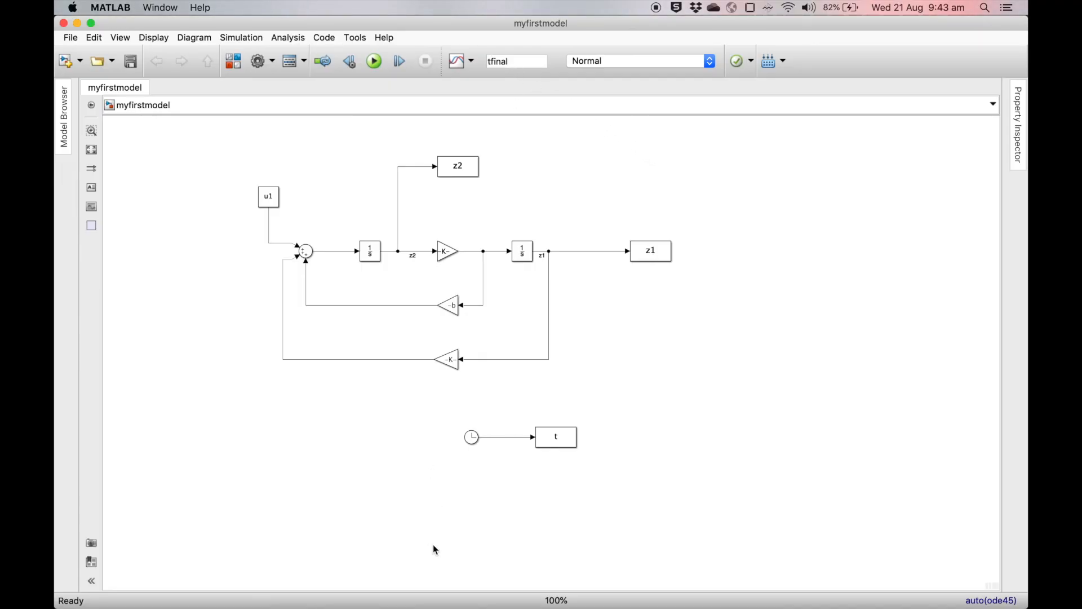
Step: In simcontrol.m, add tfinal after u1 in the output list of the setupsim call on line 8
{"action": "mouse_move", "coordinate": [488, 602]}
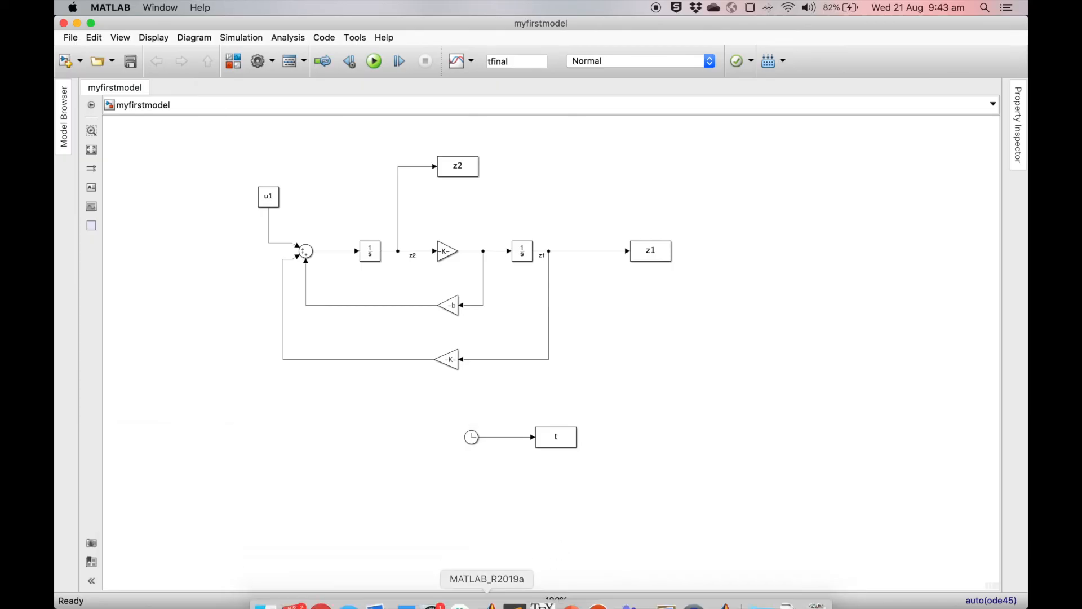
{"action": "left_click", "coordinate": [671, 501]}
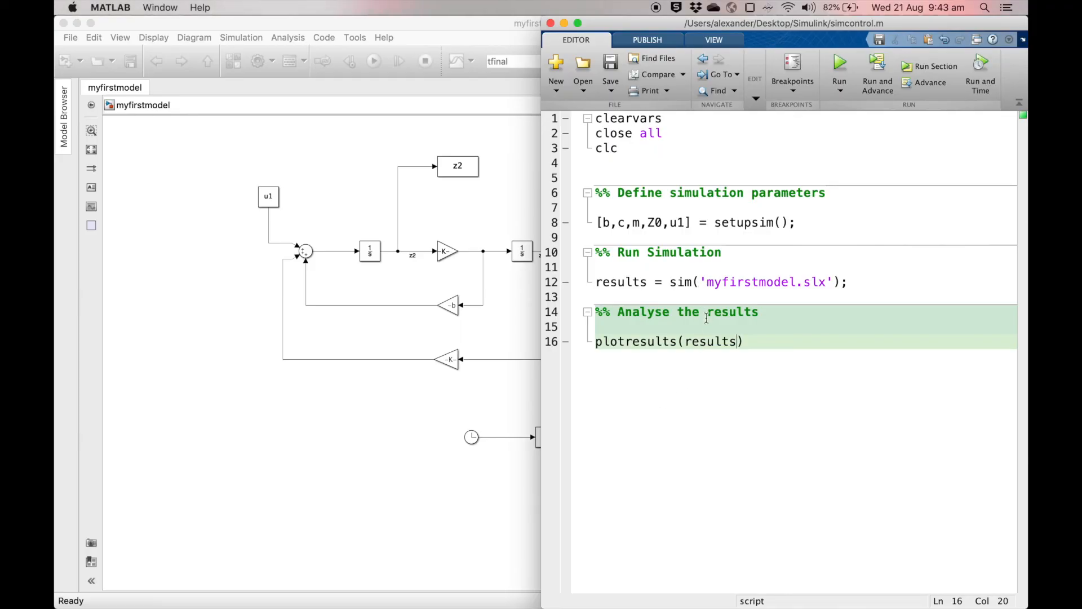
{"action": "left_click", "coordinate": [689, 225]}
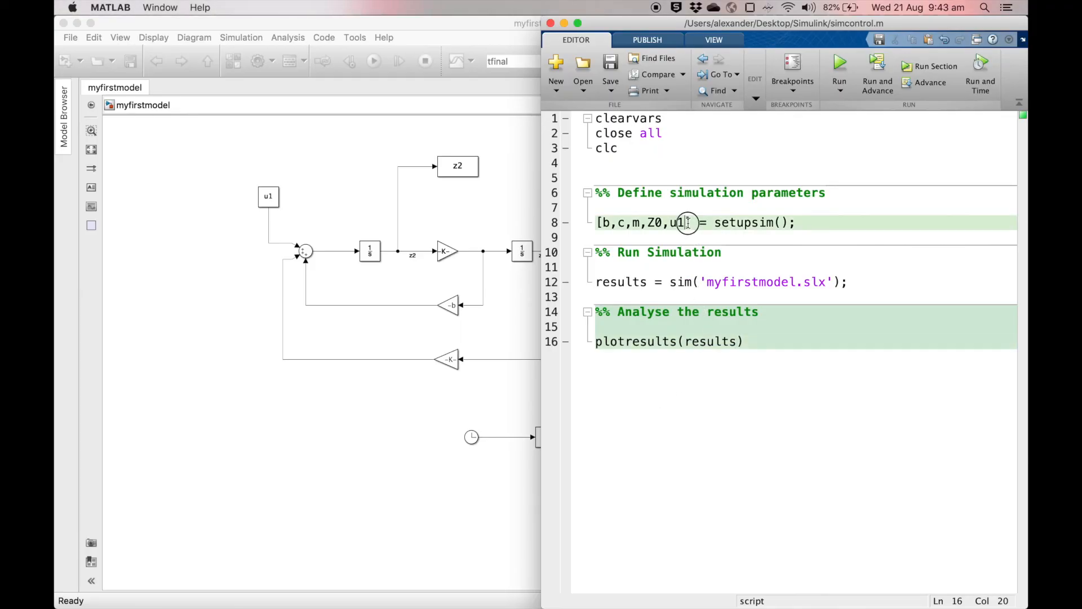
{"action": "type", "text": ",tfinakl"}
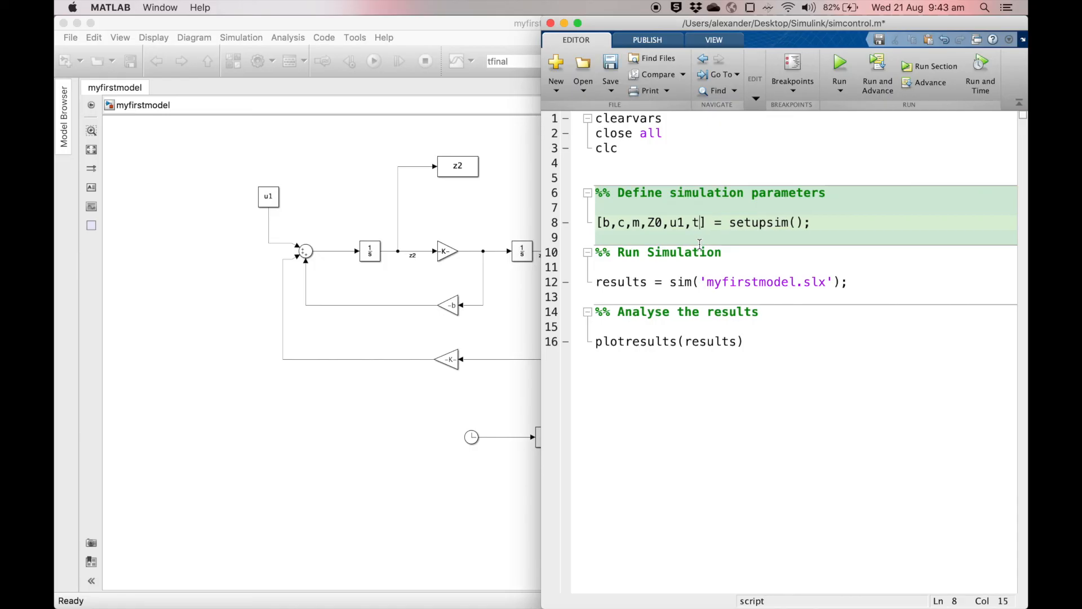
{"action": "key", "text": "BackSpace"}
{"action": "key", "text": "BackSpace"}
{"action": "type", "text": "l"}
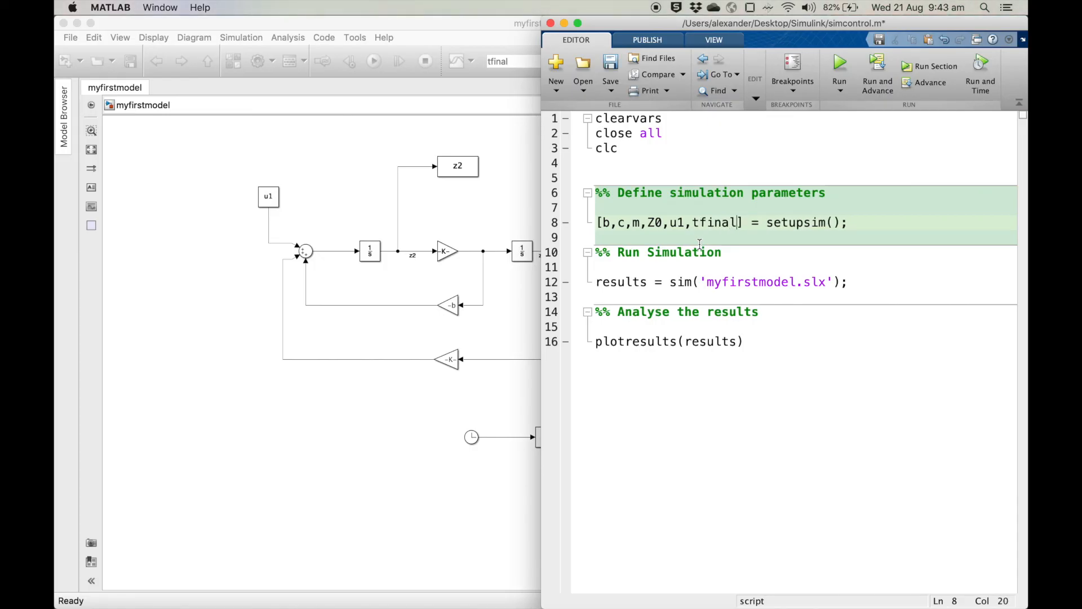
Step: Open setupsim.m beside simcontrol.m and add tfinal after u1 in the function's output list
{"action": "right_click", "coordinate": [772, 222]}
{"action": "left_click", "coordinate": [812, 242]}
{"action": "left_click", "coordinate": [447, 53]}
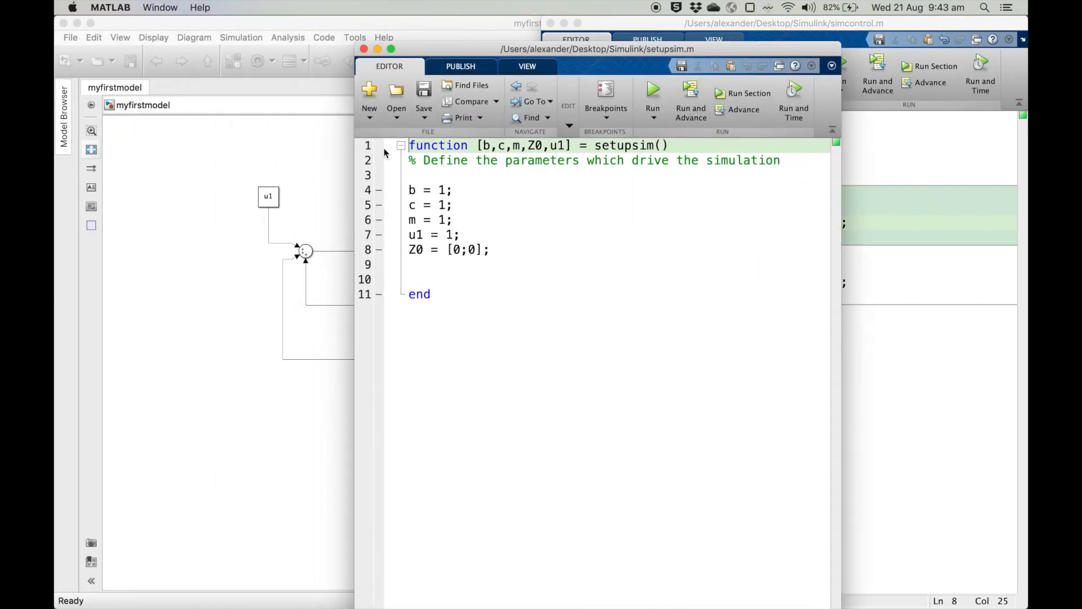
{"action": "key", "text": "super+alt+Left"}
{"action": "left_click", "coordinate": [267, 119]}
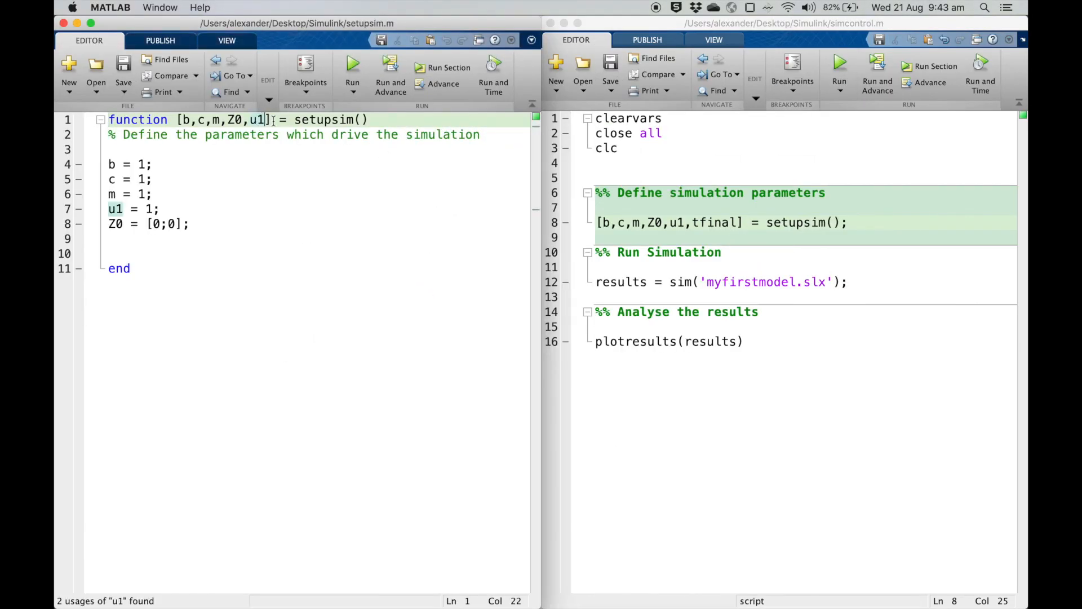
{"action": "type", "text": ",tfinal"}
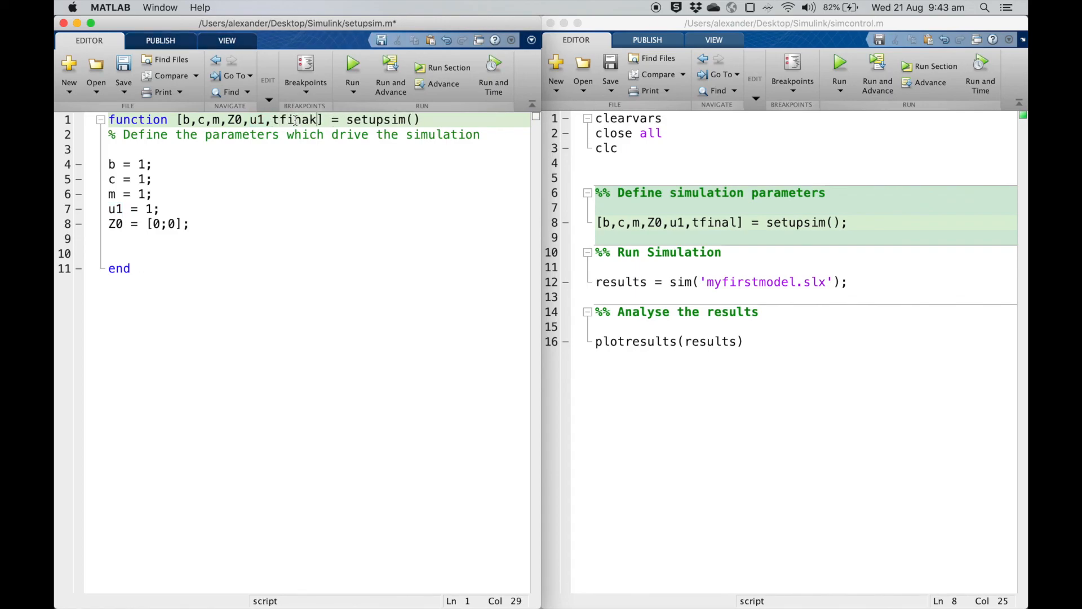
Step: Add tfinal = 30; below the Z0 line in setupsim.m and save the file
{"action": "left_click", "coordinate": [160, 237]}
{"action": "type", "text": "tfinal"}
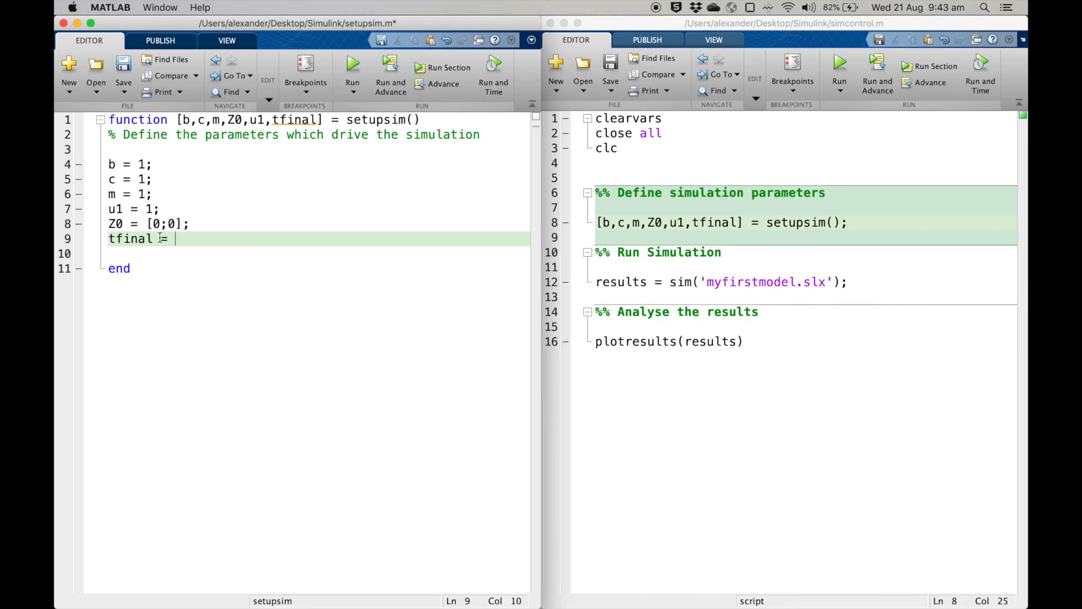
{"action": "type", "text": " = 30;"}
{"action": "key", "text": "super+s"}
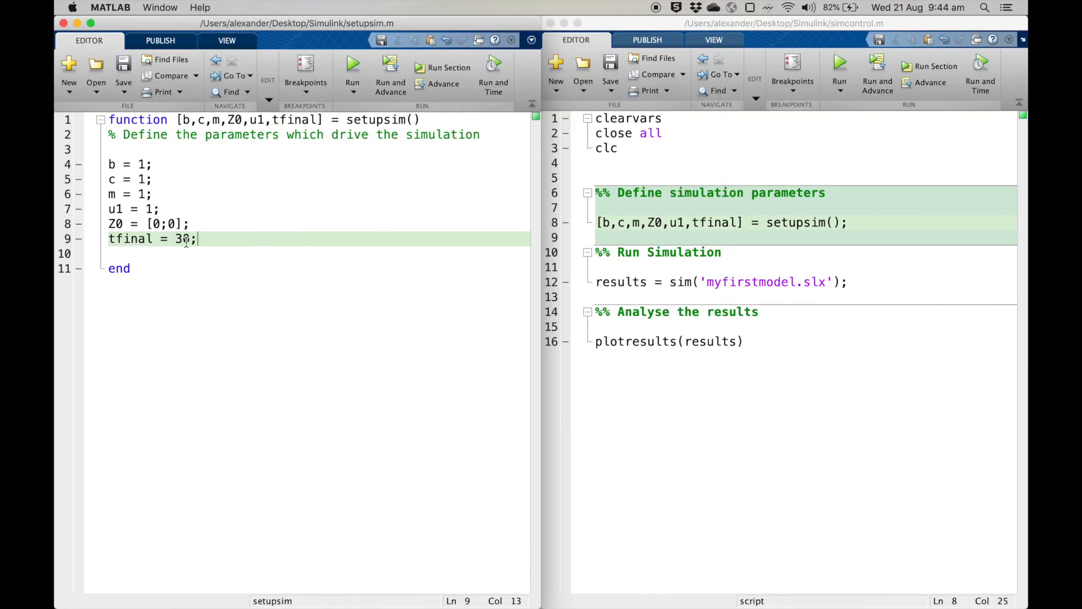
Step: Run simcontrol.m and inspect the z1 curve to see when it settles
{"action": "left_click", "coordinate": [841, 75]}
{"action": "left_click", "coordinate": [842, 75]}
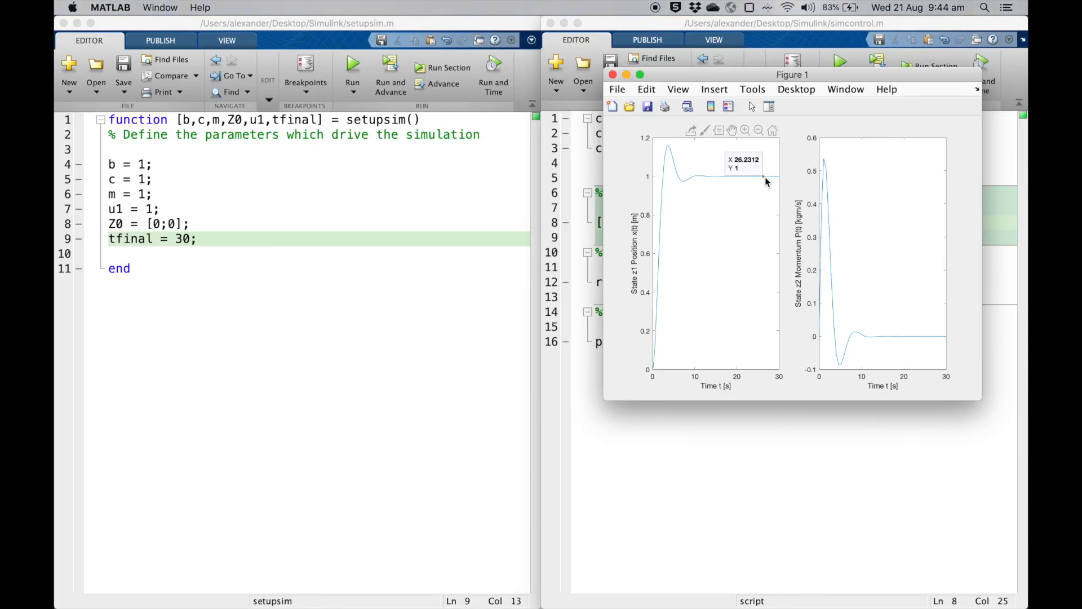
{"action": "mouse_move", "coordinate": [729, 178]}
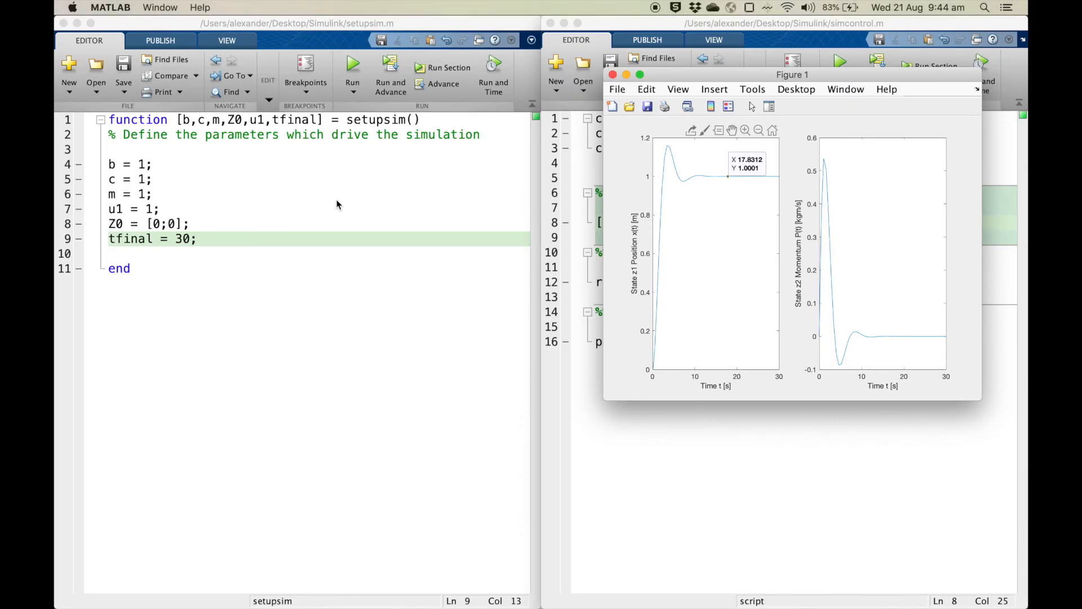
Step: Set tfinal to 17 in setupsim.m, save it, and rerun simcontrol.m to check the plots, closing the figure when done
{"action": "left_click", "coordinate": [184, 237]}
{"action": "key", "text": "BackSpace"}
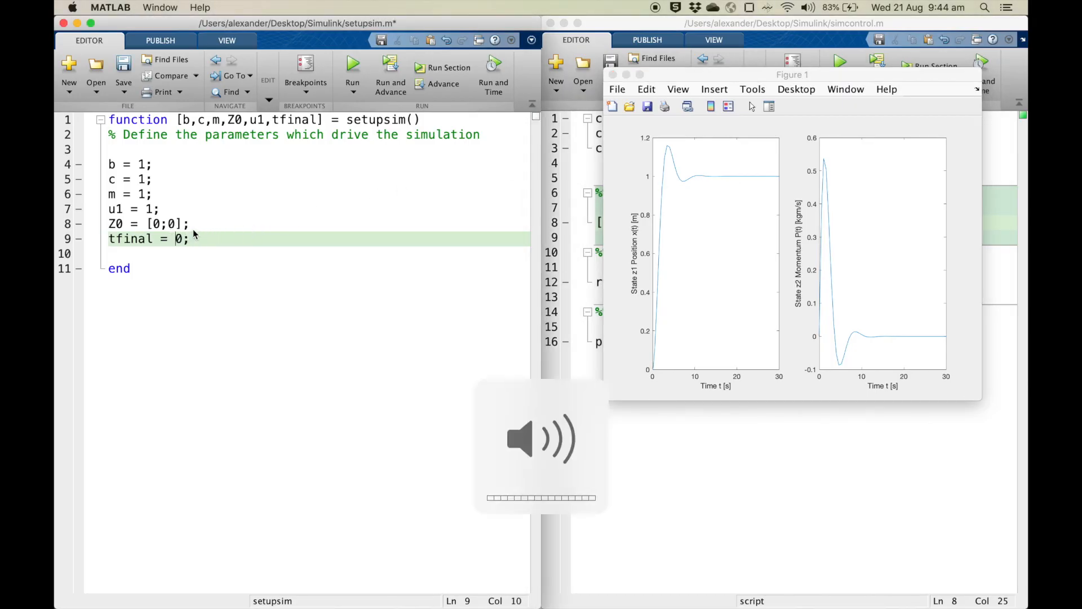
{"action": "key", "text": "Delete"}
{"action": "type", "text": "17"}
{"action": "key", "text": "super+s"}
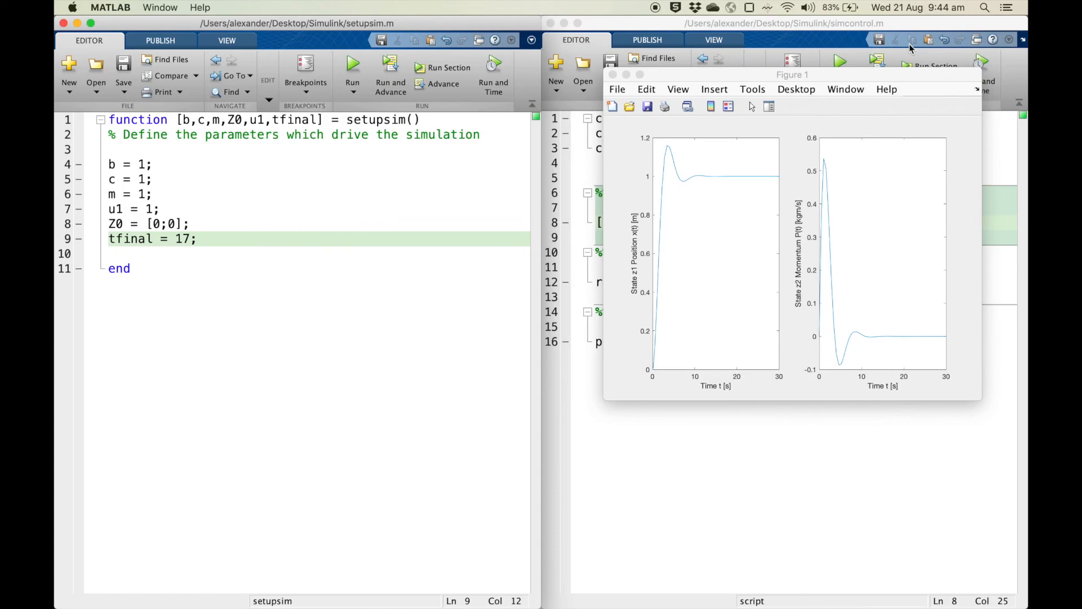
{"action": "left_click", "coordinate": [840, 62]}
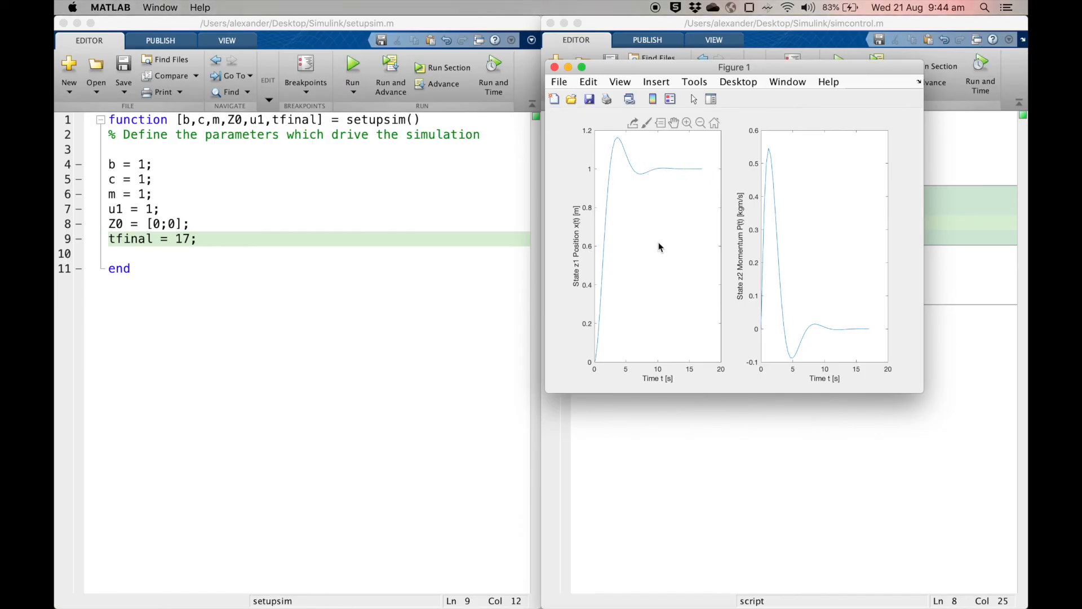
{"action": "left_click", "coordinate": [555, 67]}
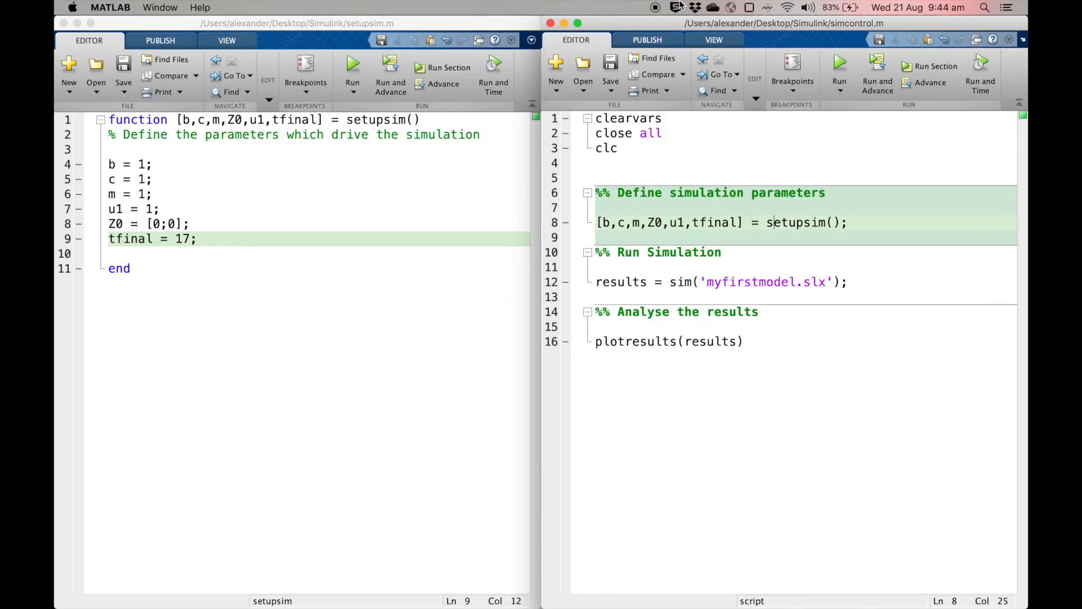